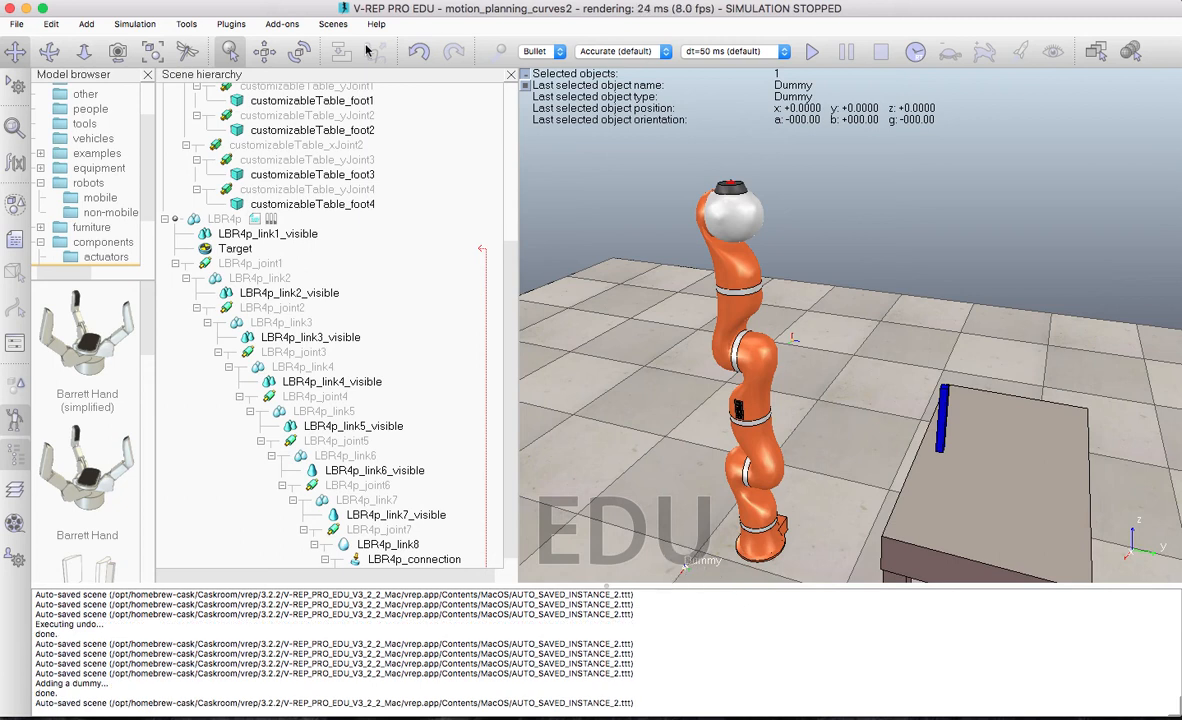
Open the translation settings for the selected dummy and move it across the floor to about X -0.95, Y -0.875.
click(229, 51)
drag(388, 222, 255, 184)
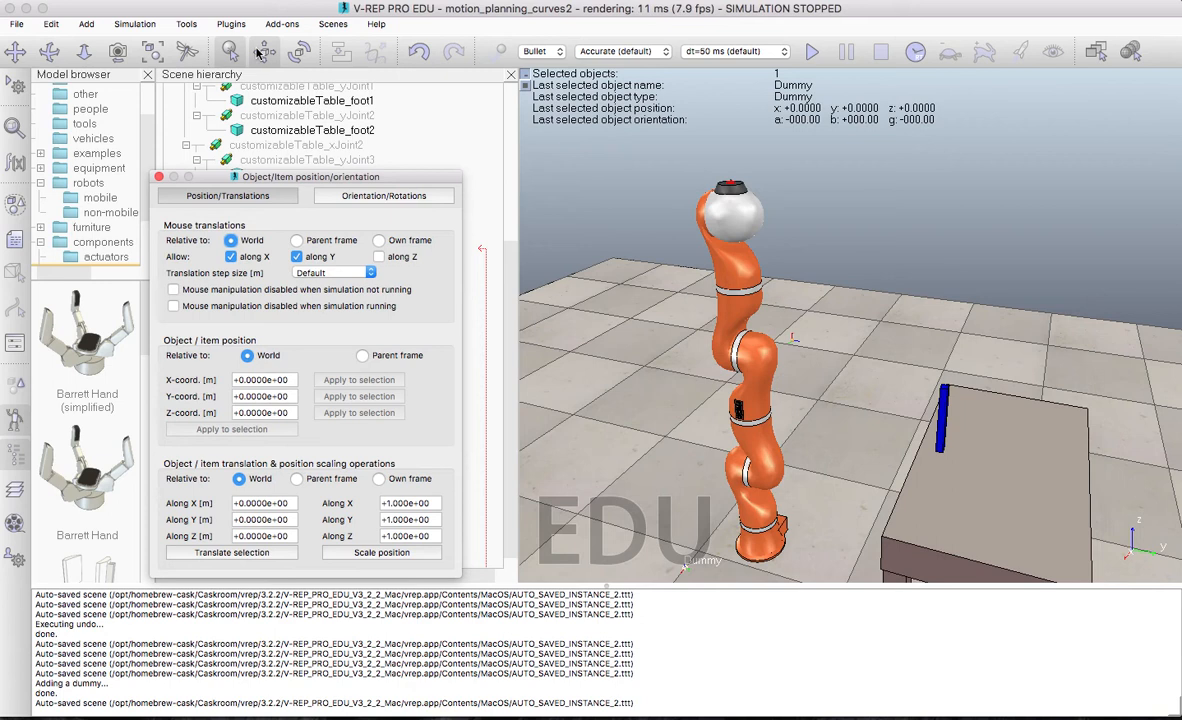
drag(255, 178, 249, 103)
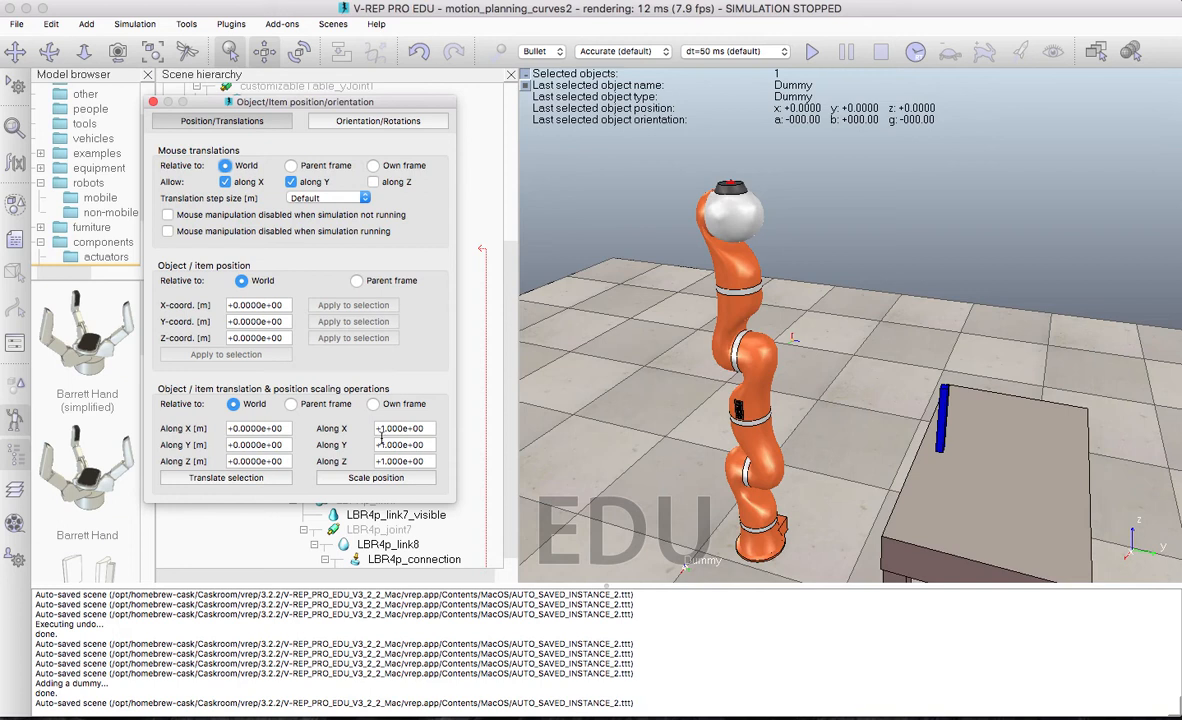
drag(685, 568, 615, 352)
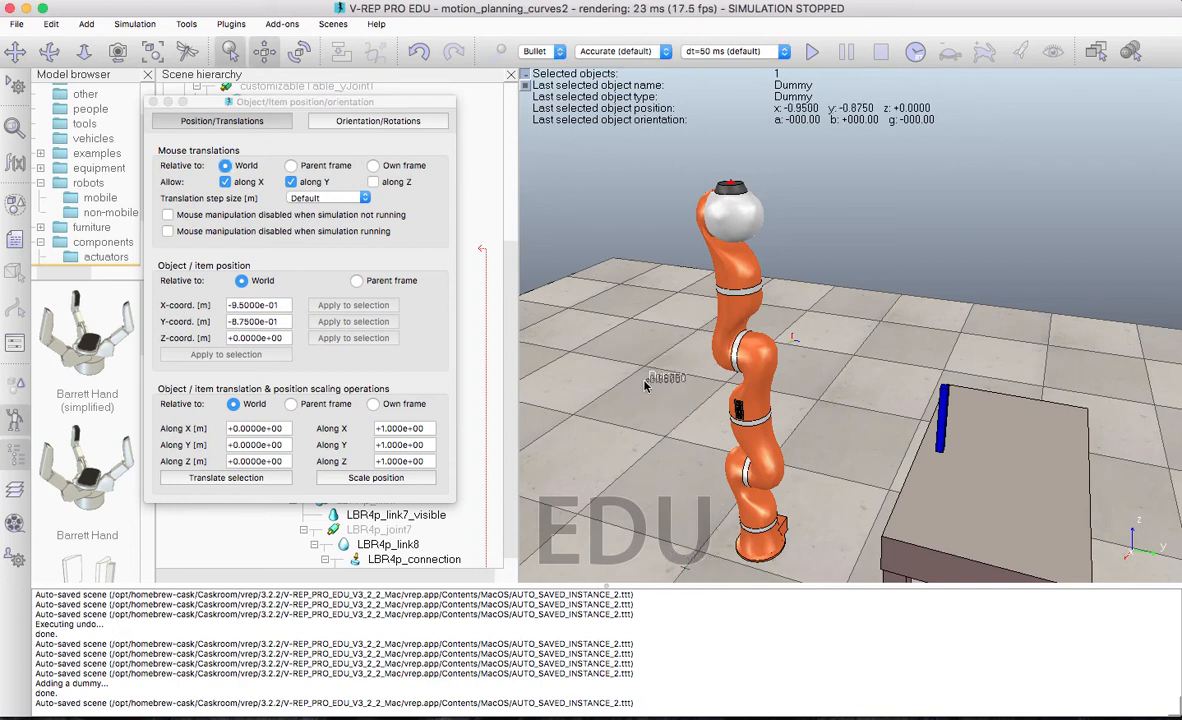
Set the dummy's world Z-coordinate to 0.5 m.
click(237, 338)
key(BackSpace)
text(1)
key(BackSpace)
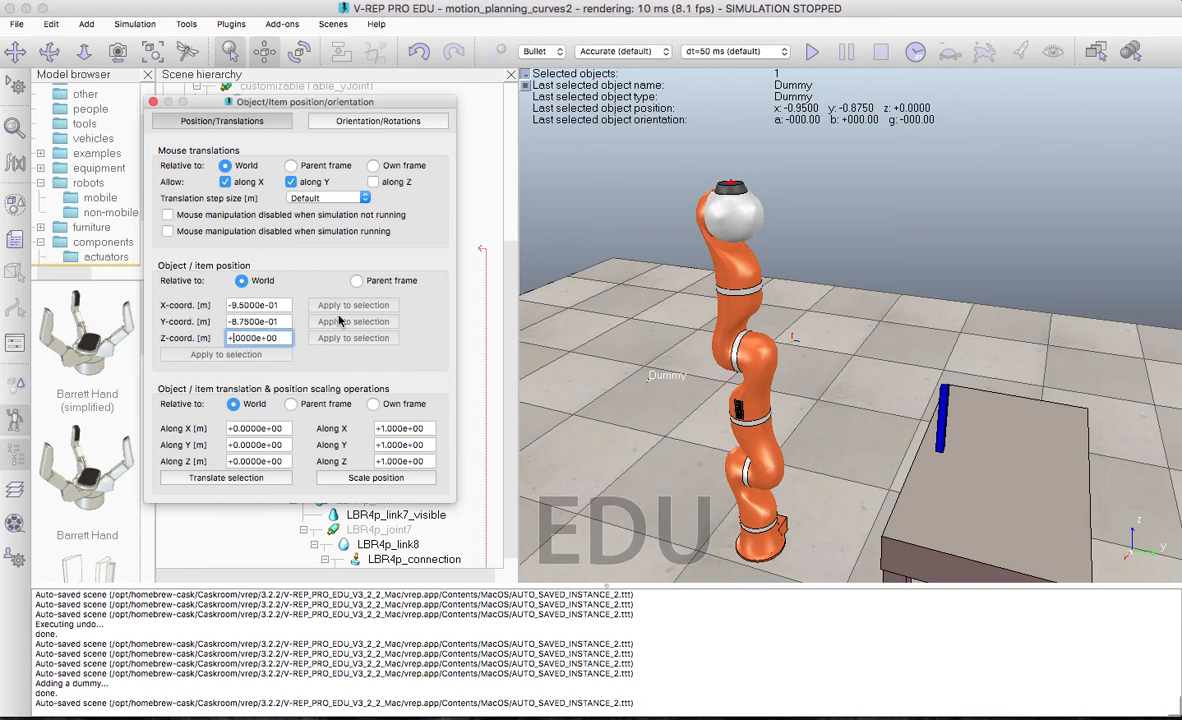
text(5)
key(Return)
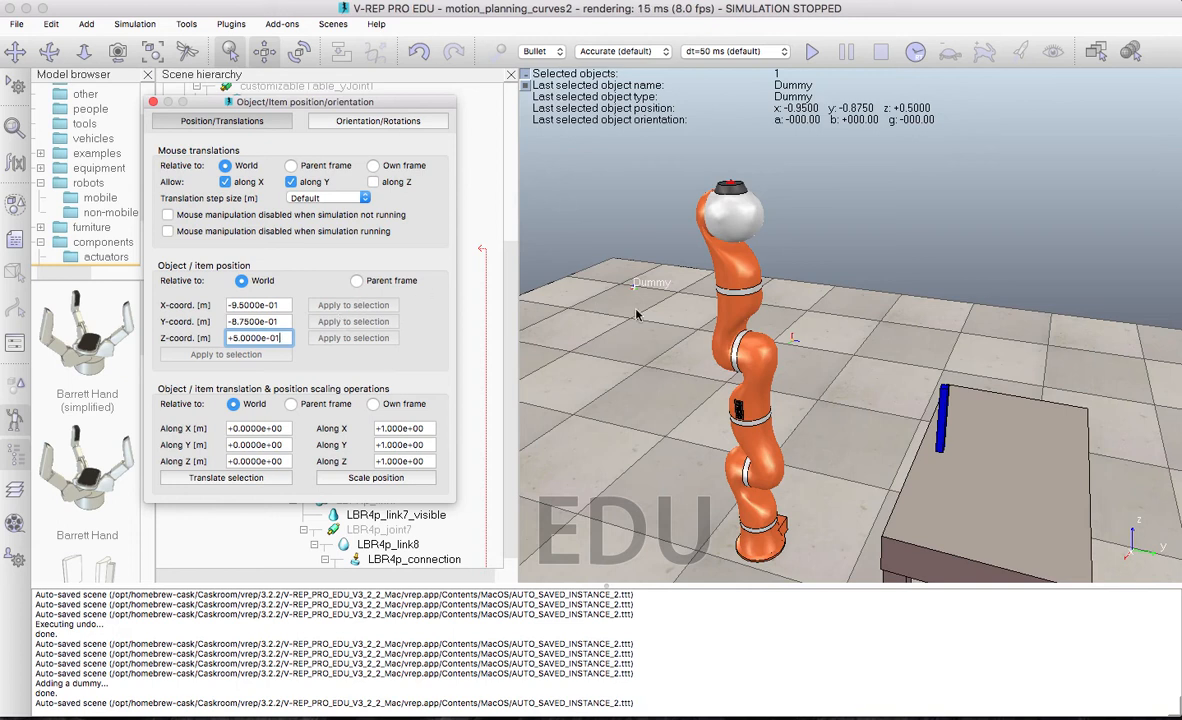
Move the dummy to about X -0.275, Y 0.425, Z 0.725, restricting the final moves to the world Y and Z axes.
drag(635, 290, 714, 343)
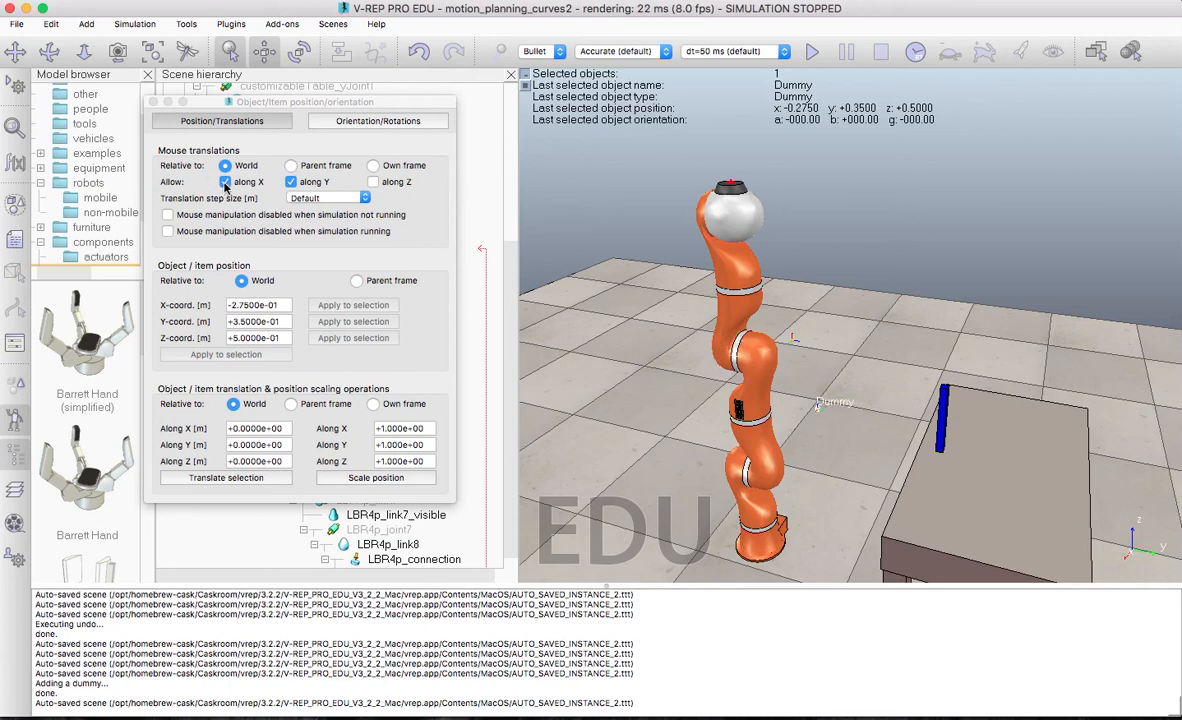
click(373, 182)
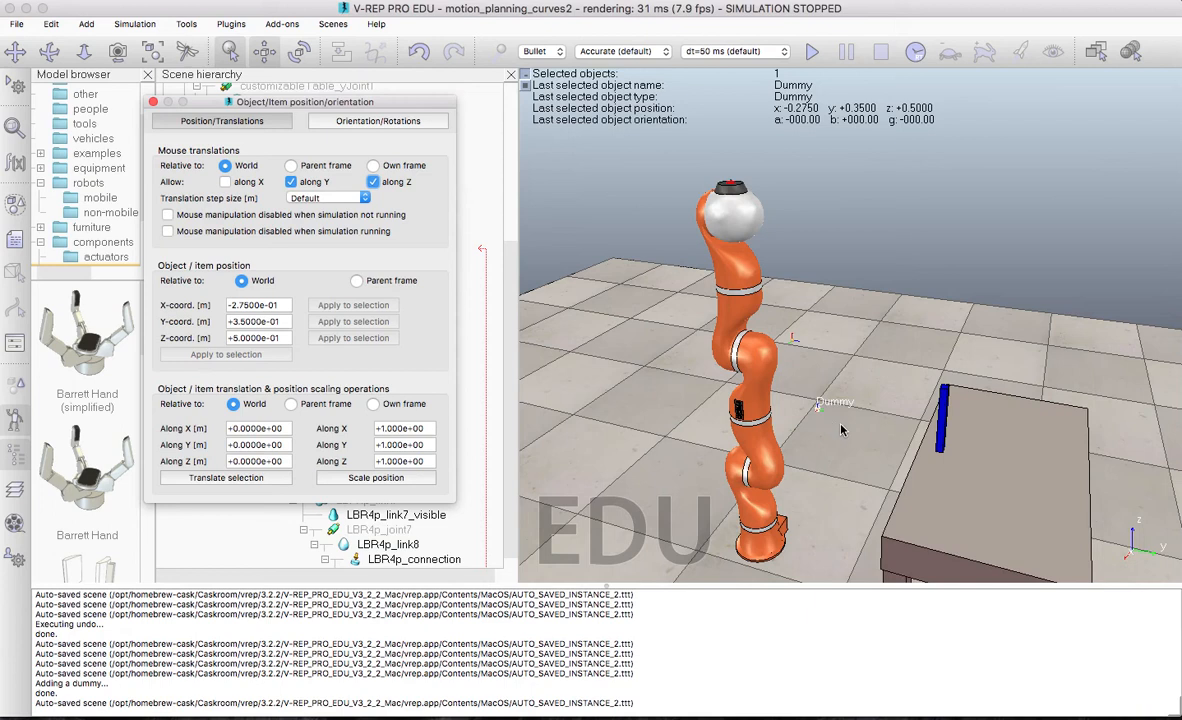
drag(844, 430, 844, 372)
drag(854, 443, 860, 390)
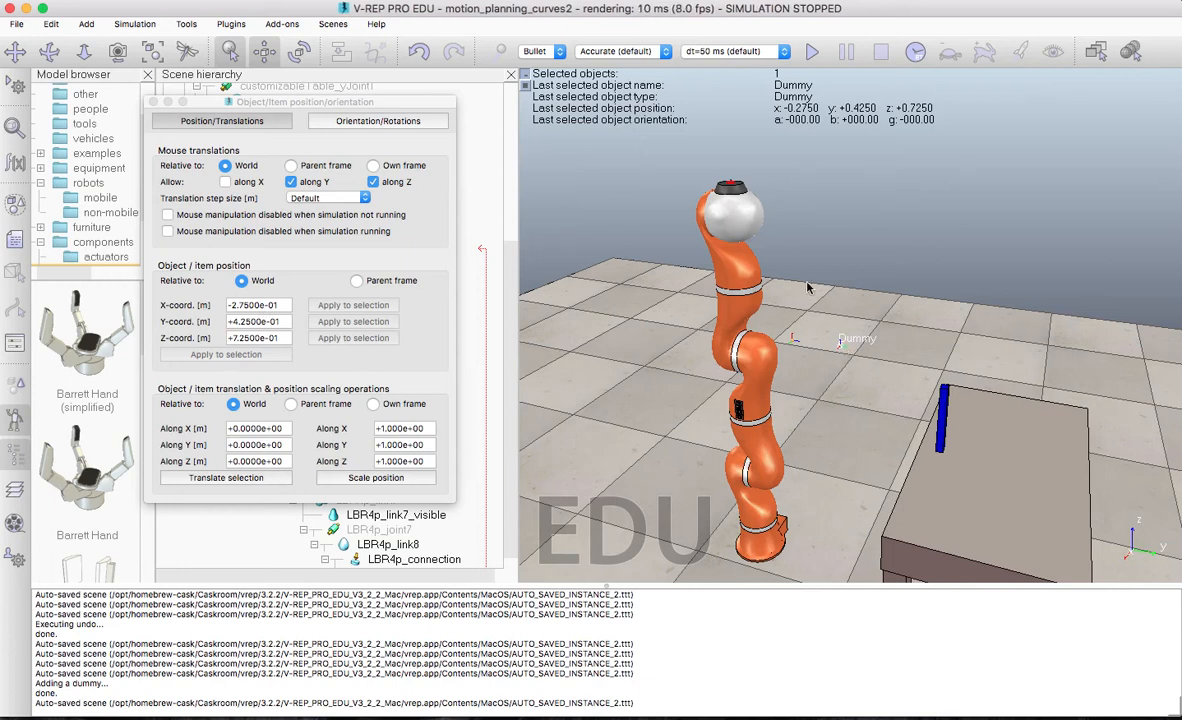
Move the dummy between the robot and the table to about Y 0.375, Z 0.55.
click(50, 50)
drag(1025, 502, 1046, 374)
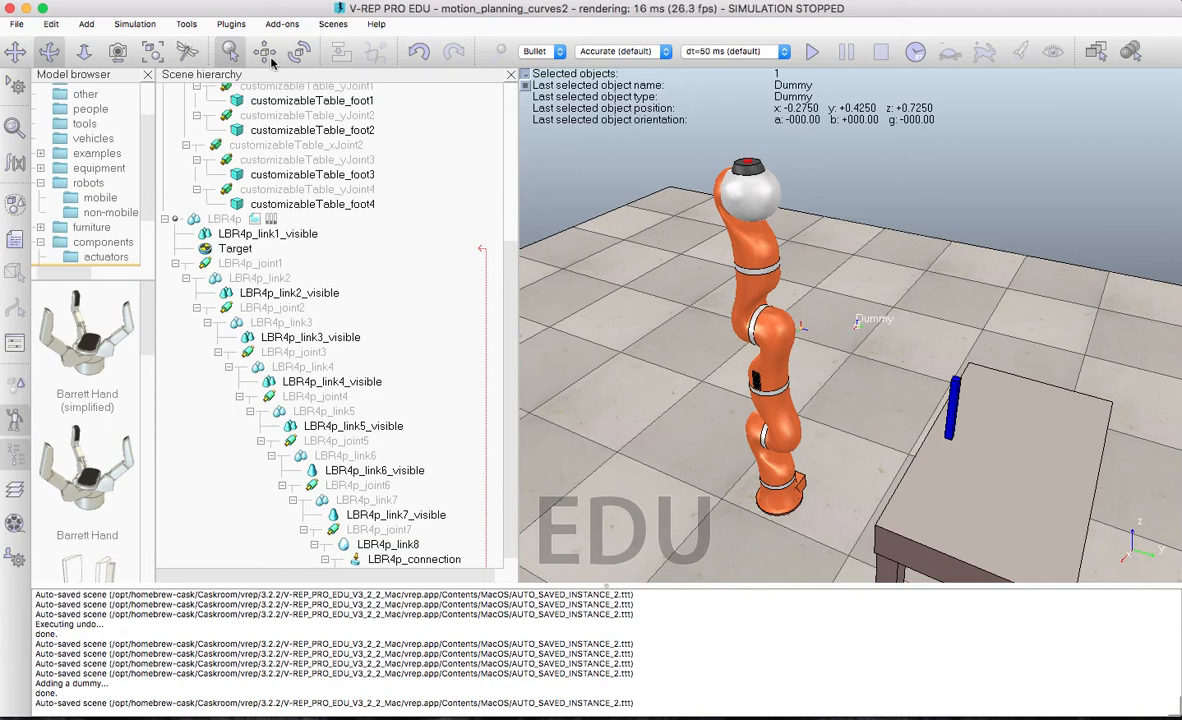
drag(860, 330, 843, 365)
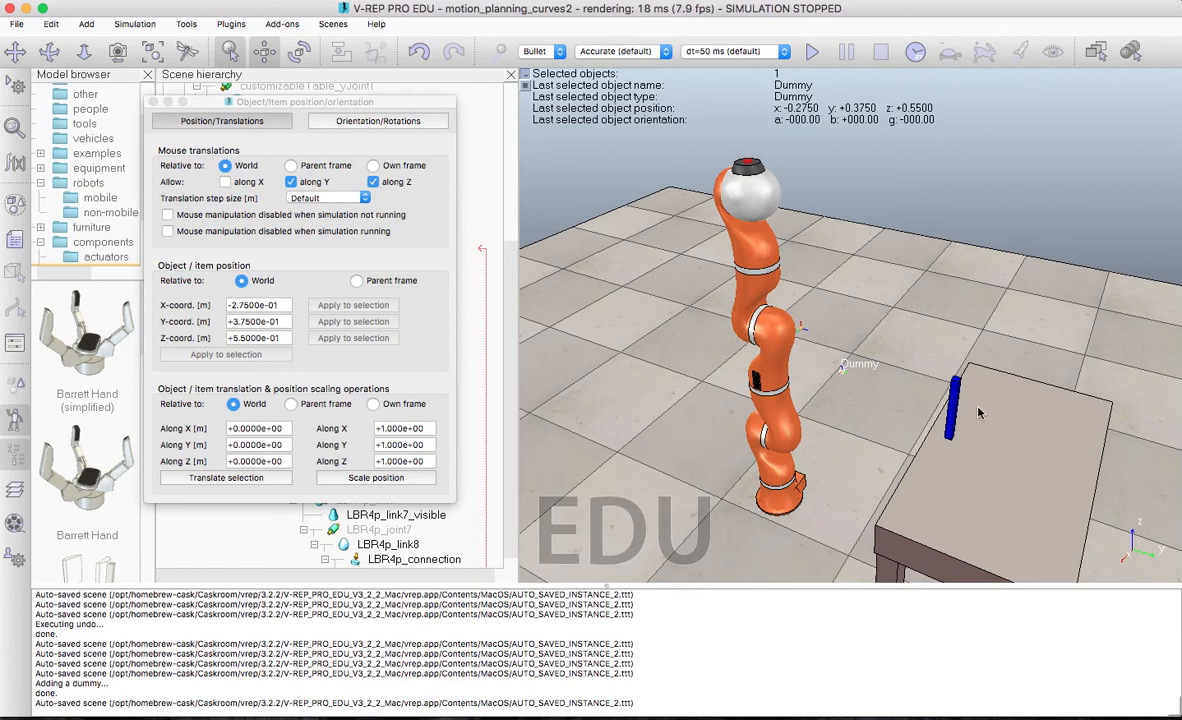
Switch to Excel and examine the control-point coordinates in A1:D3.
key(super+Tab)
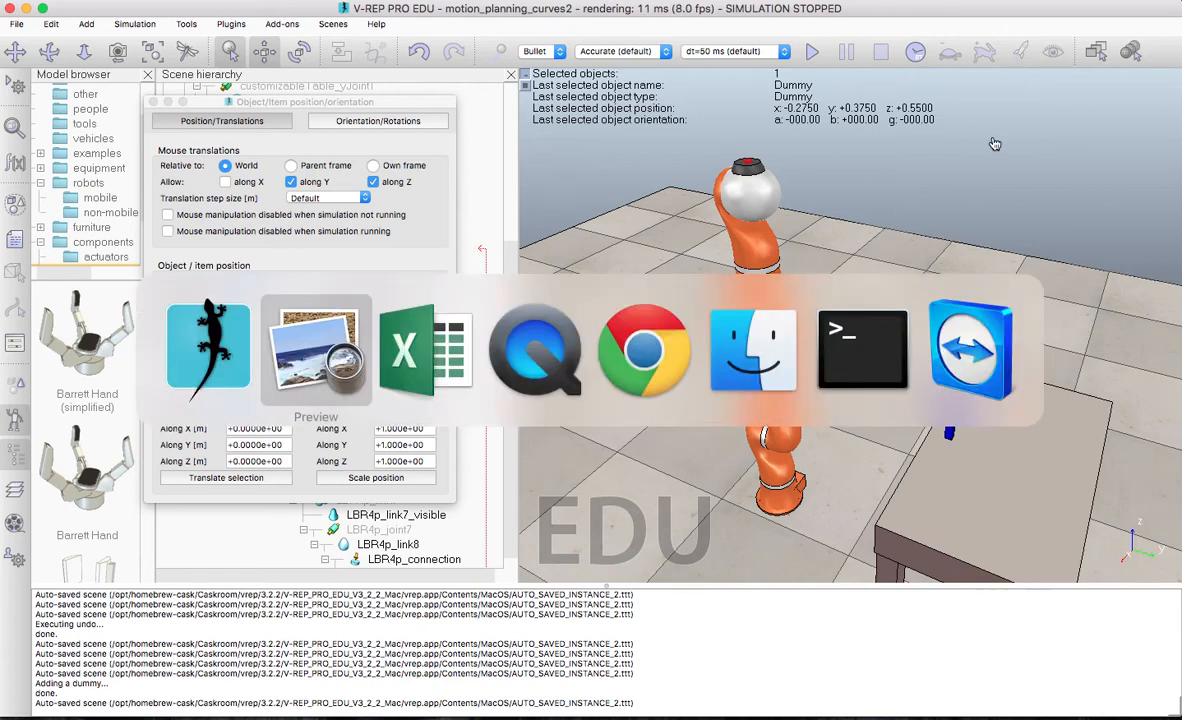
key(super+Tab)
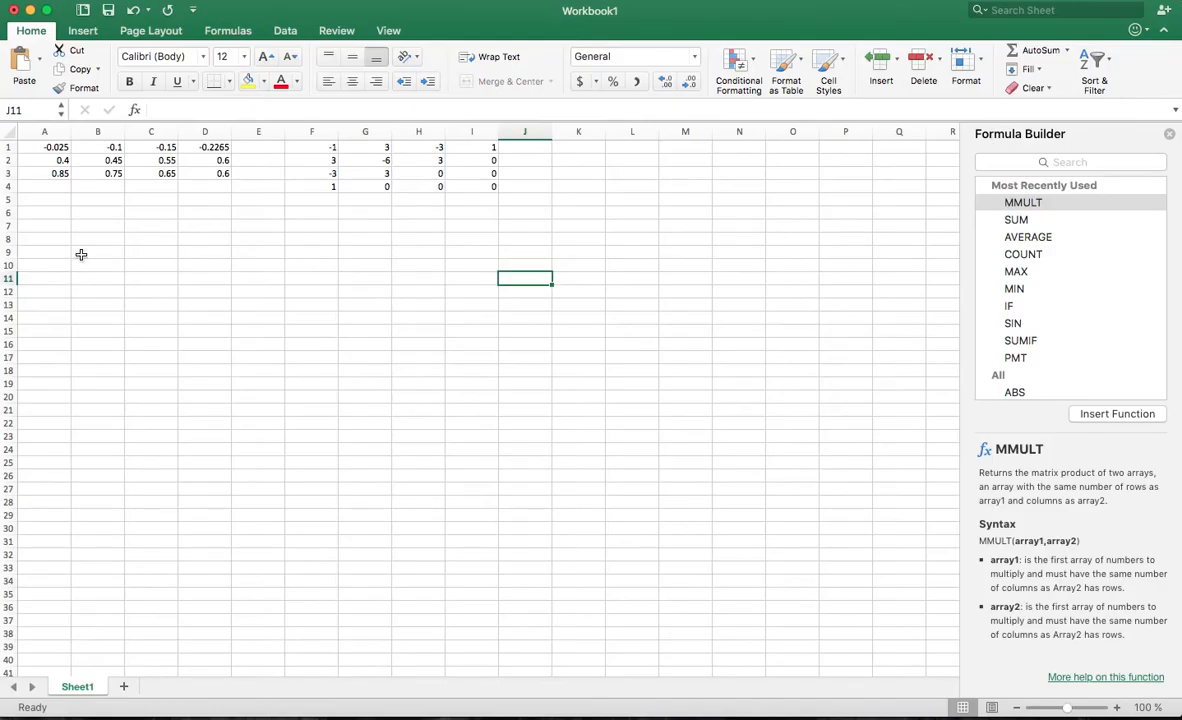
click(48, 147)
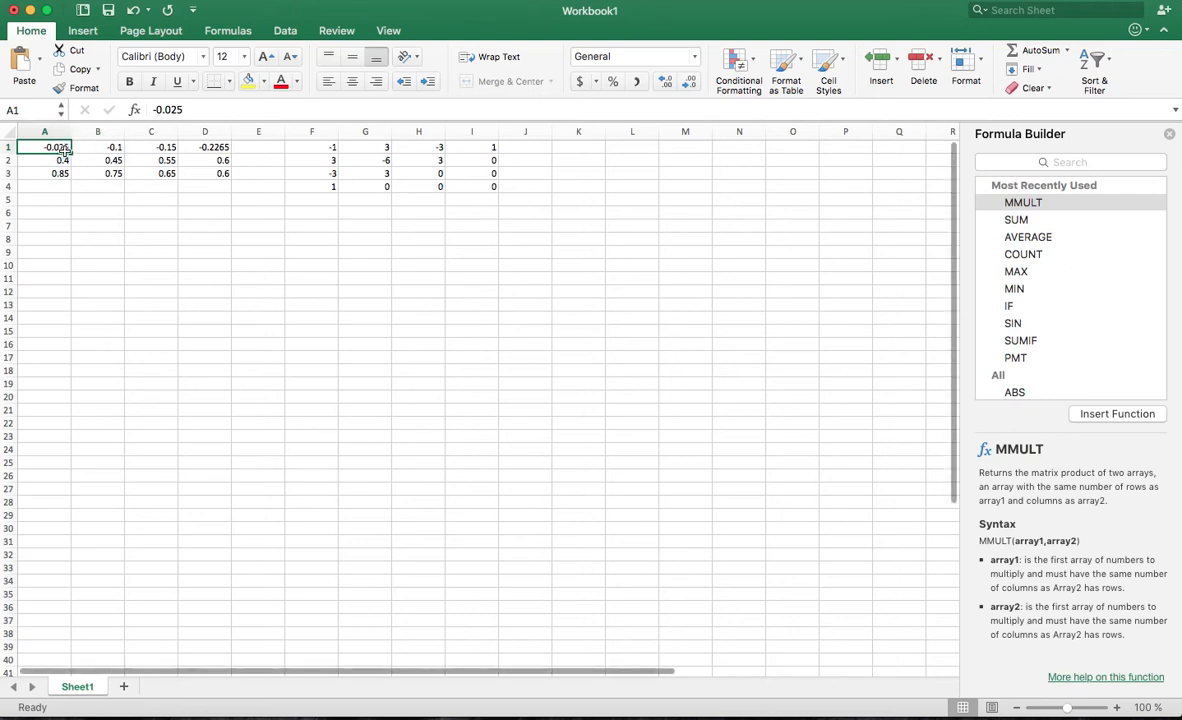
click(45, 198)
scroll(54, 147, right, 1)
scroll(54, 147, left, 1)
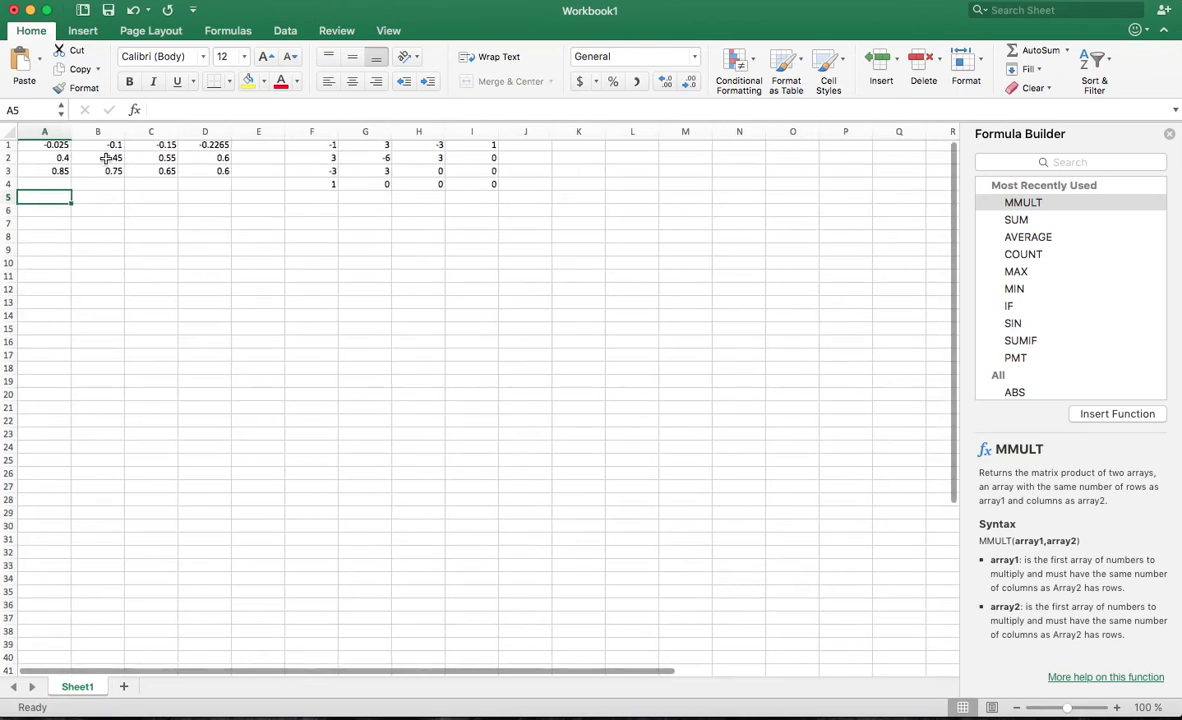
drag(36, 147, 148, 177)
click(96, 172)
drag(213, 146, 208, 172)
Examine the coefficient matrix in F1:I4 and compare it with the cubic Bezier curve slide in Preview.
click(319, 146)
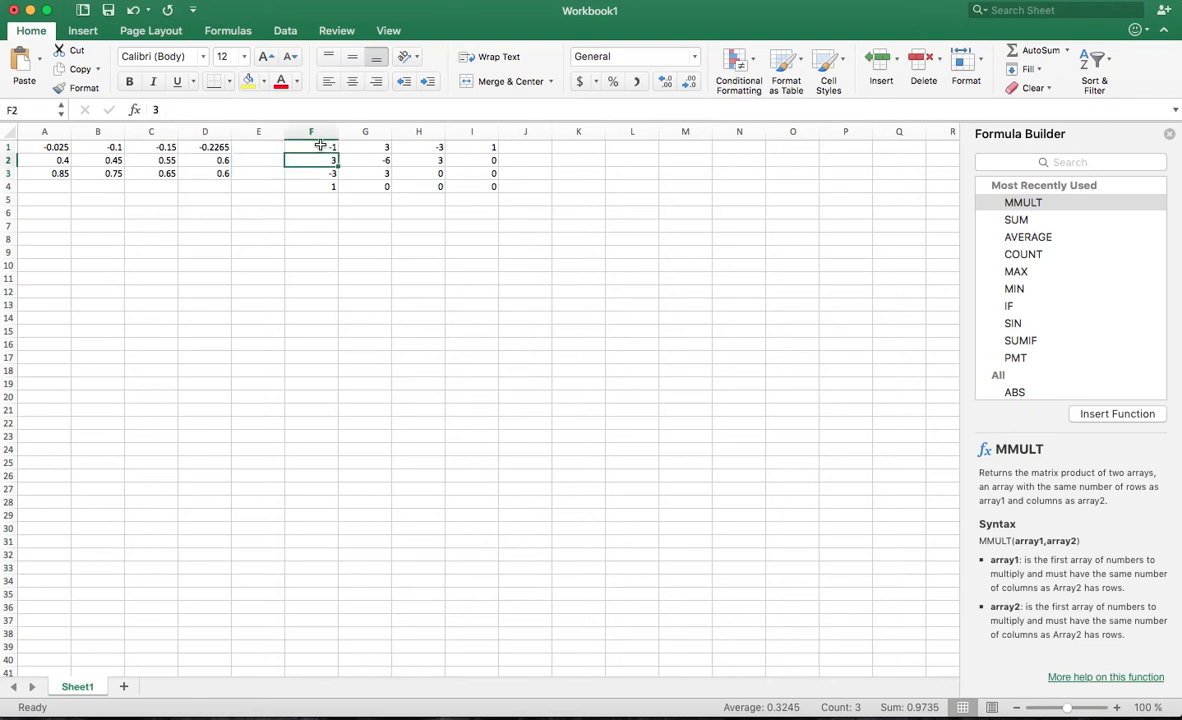
scroll(319, 146, down, 1)
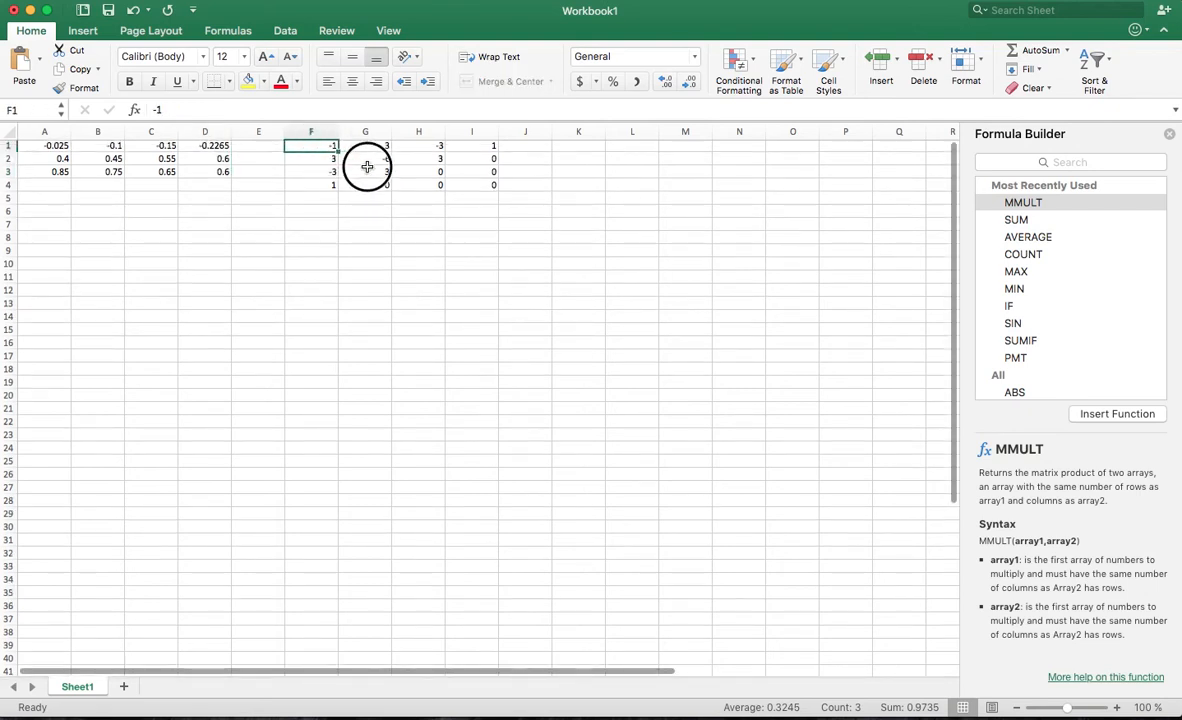
click(469, 189)
scroll(470, 206, up, 2)
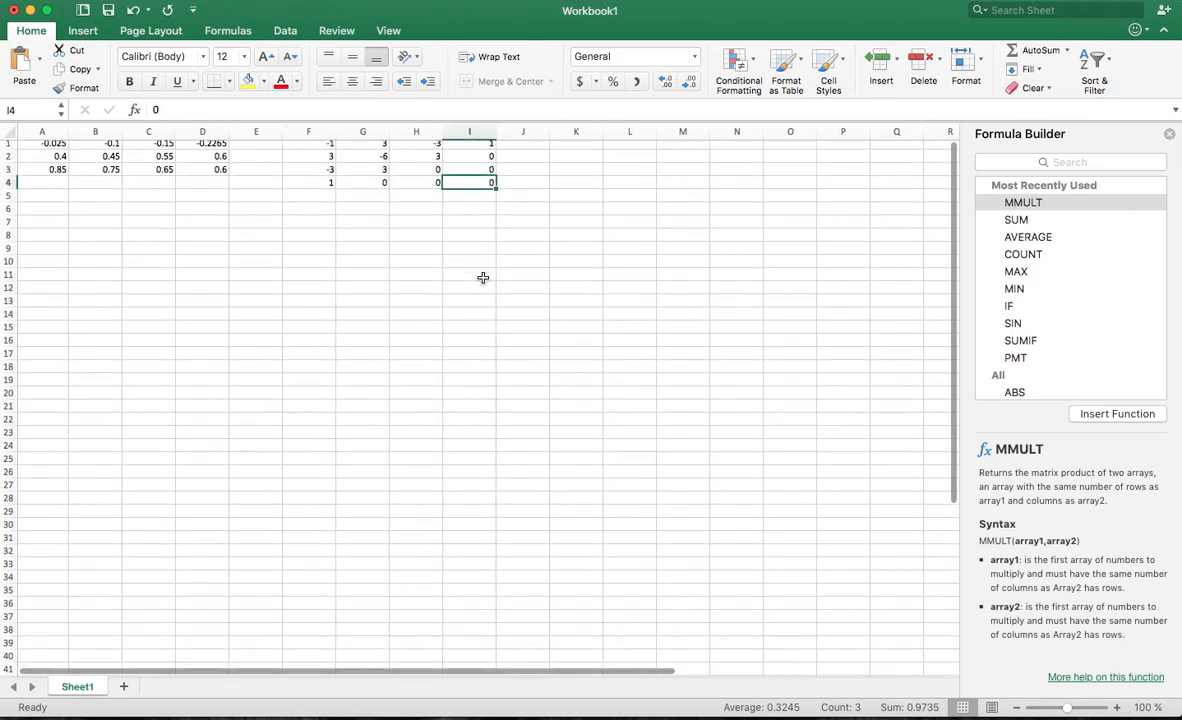
scroll(440, 243, up, 3)
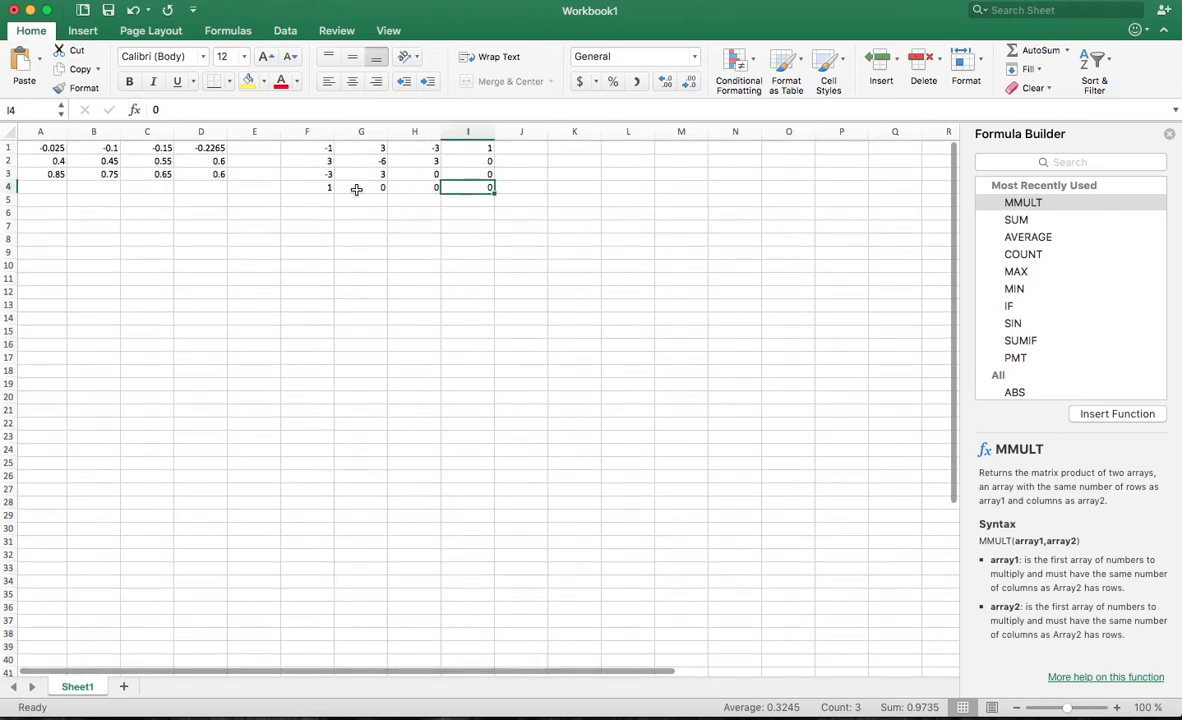
key(super+Tab)
key(super+Tab)
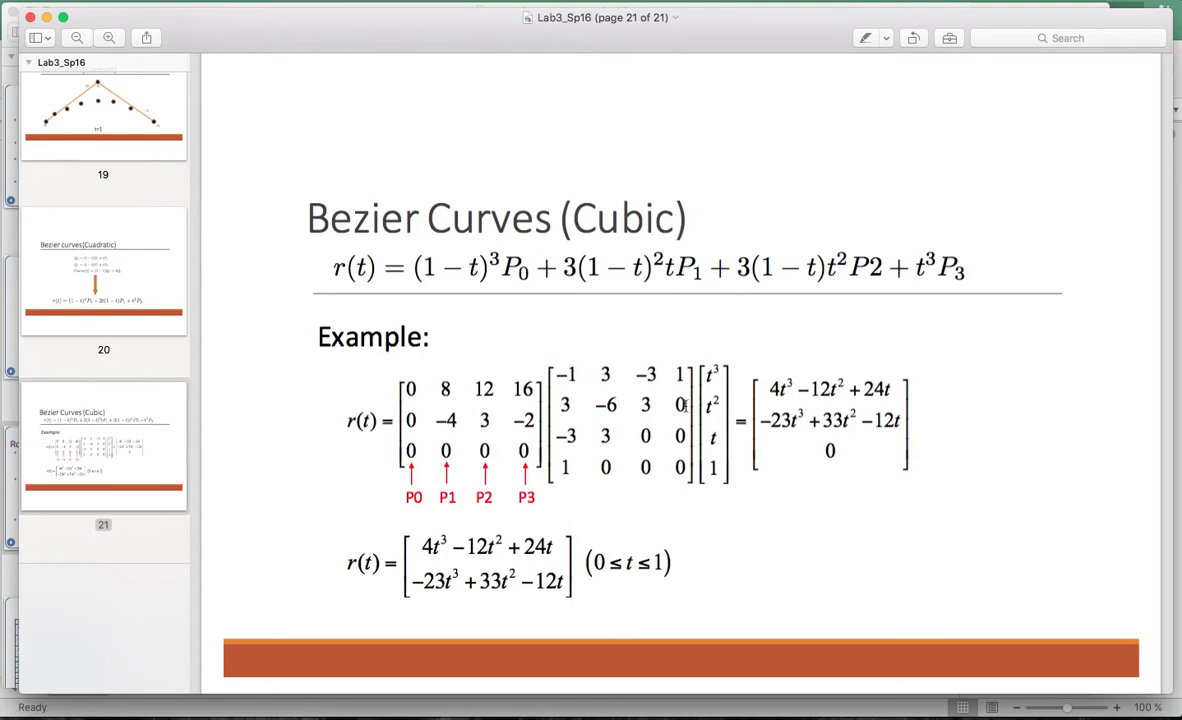
key(super+Tab)
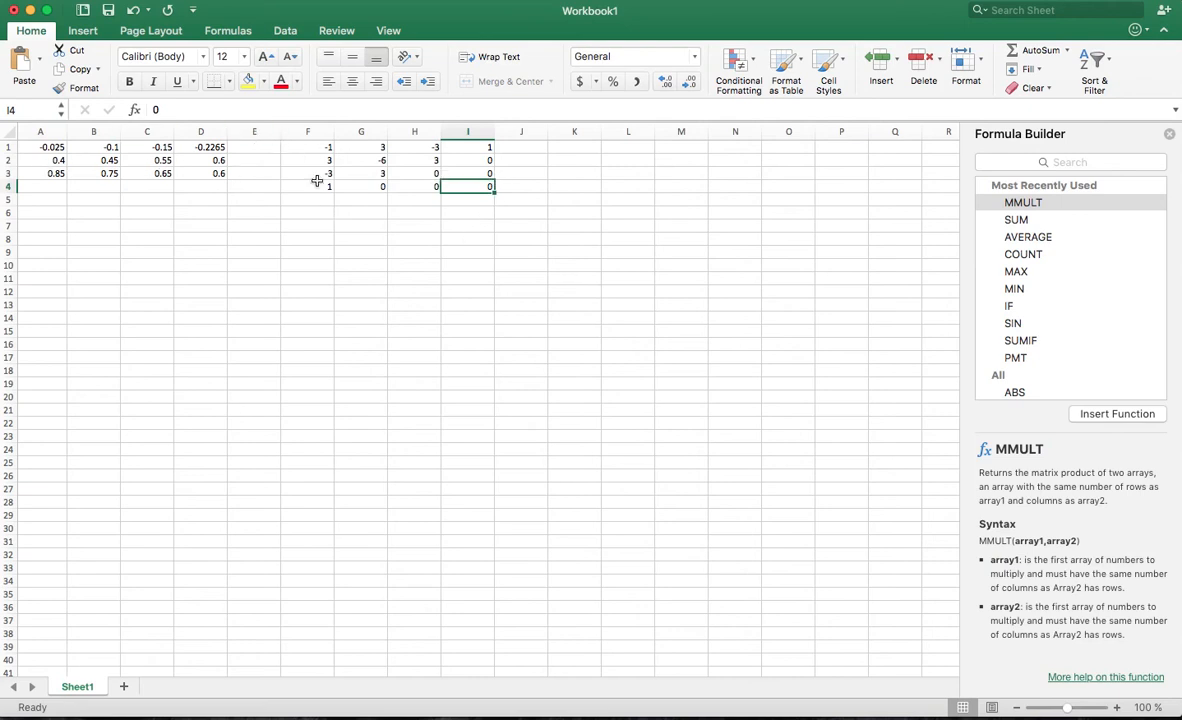
scroll(357, 156, left, 1)
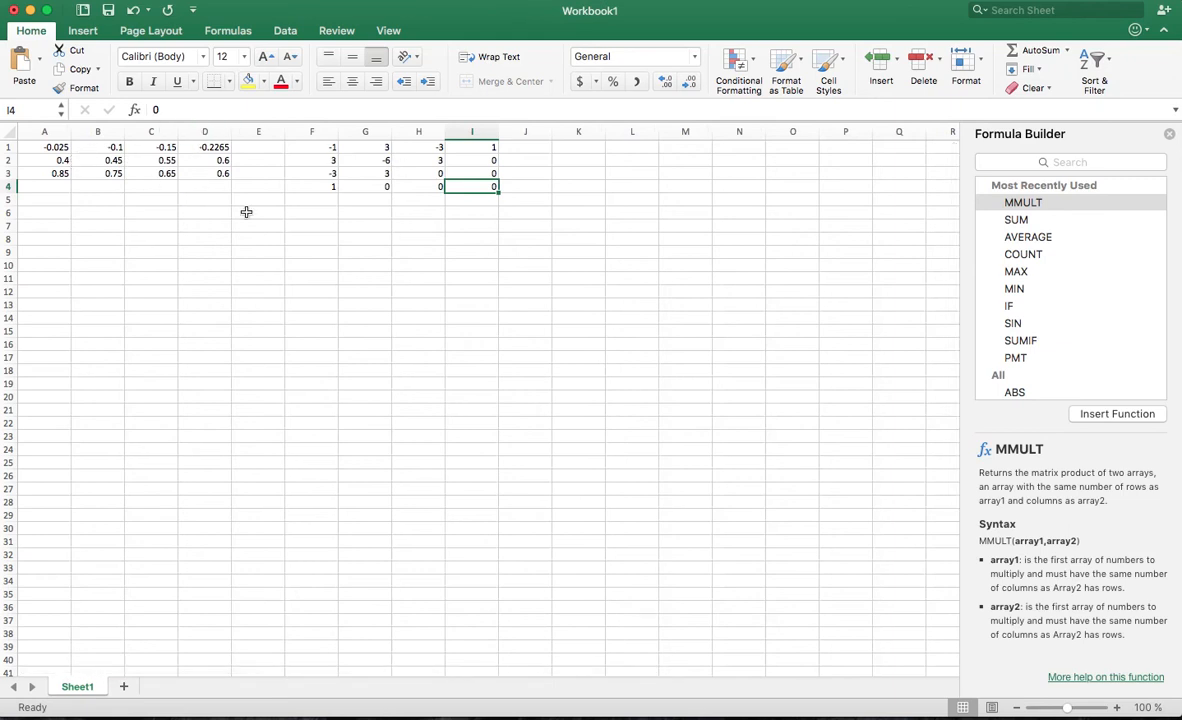
click(572, 148)
scroll(40, 150, right, 1)
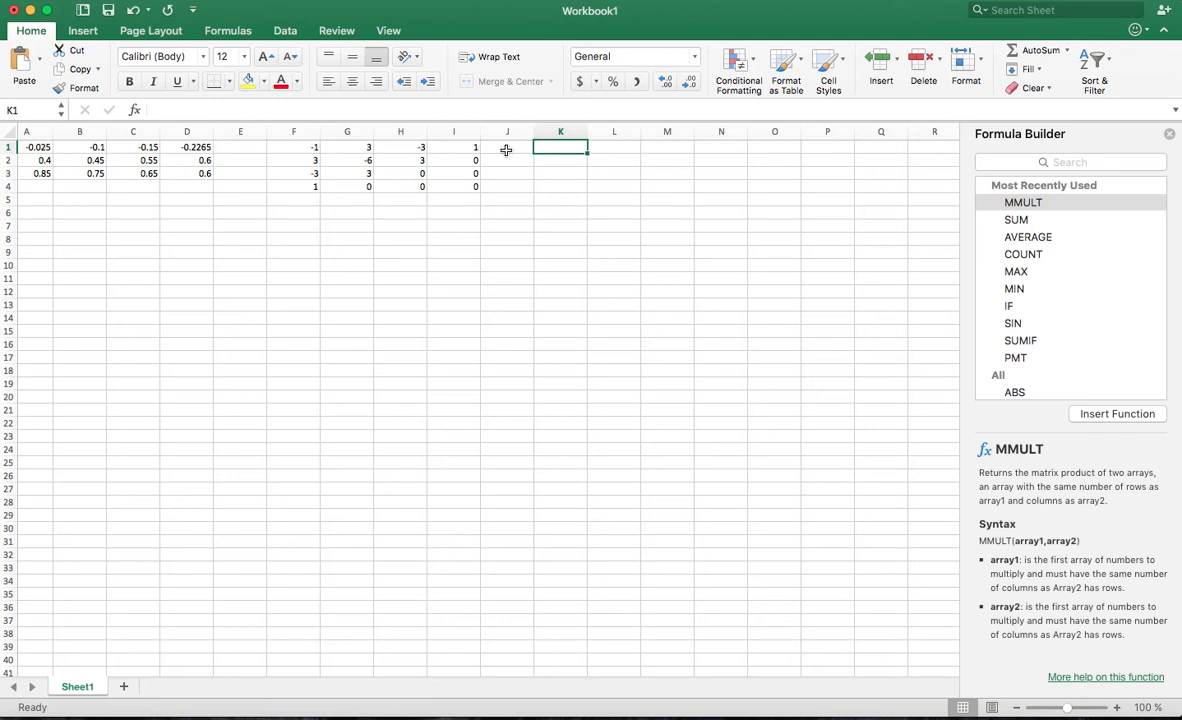
drag(569, 148, 707, 171)
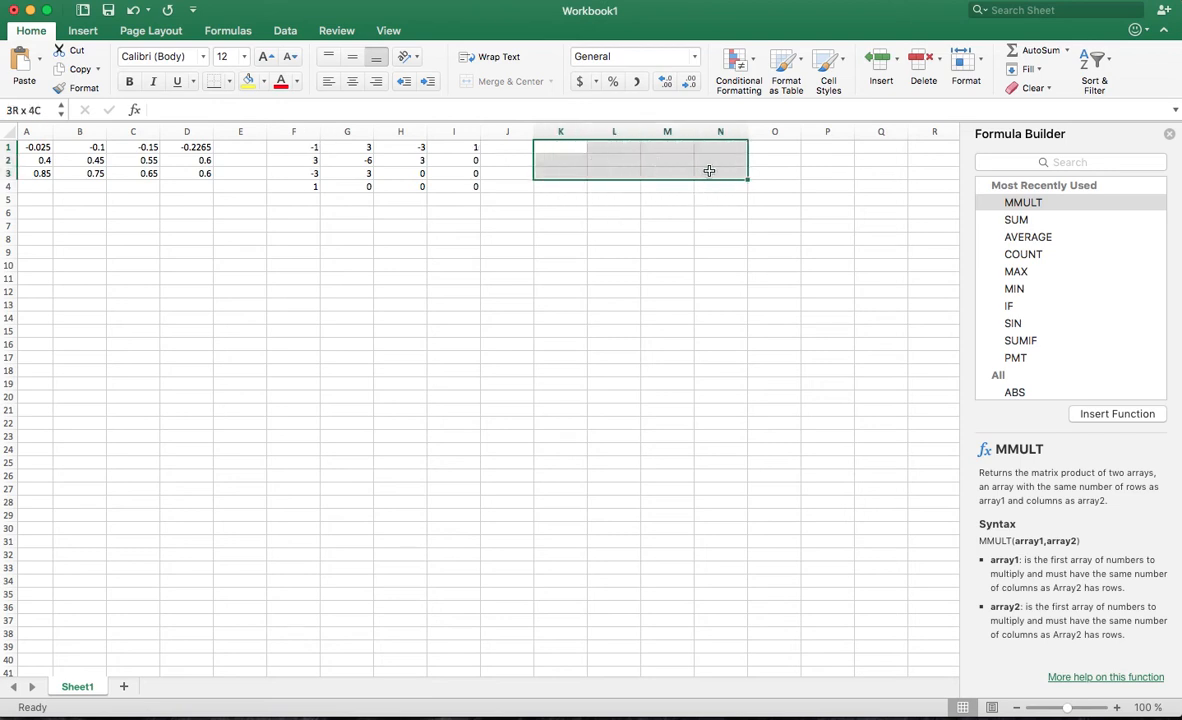
click(555, 147)
click(152, 283)
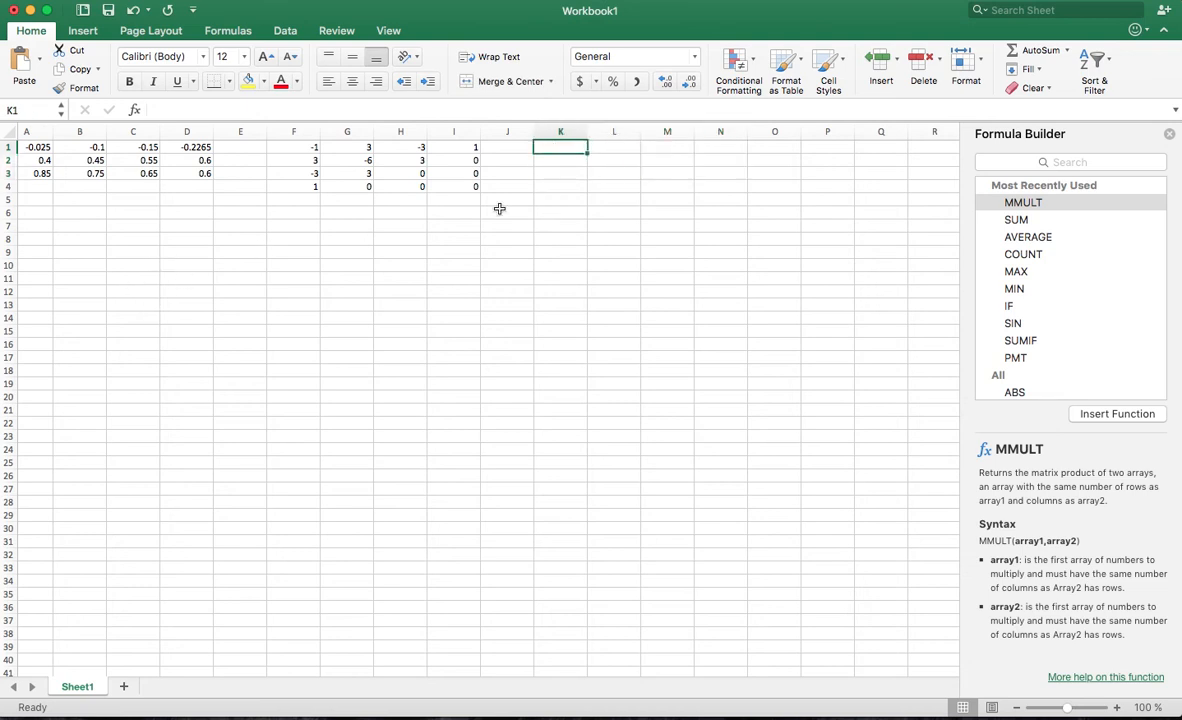
click(137, 283)
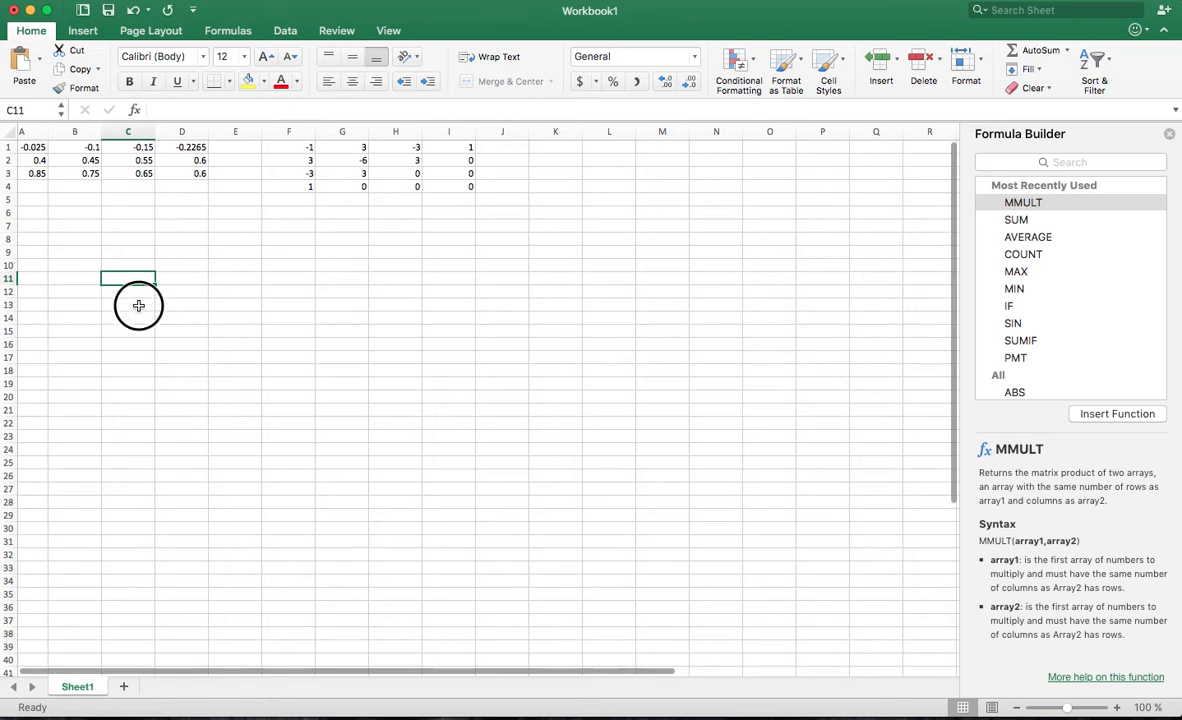
scroll(231, 309, right, 1)
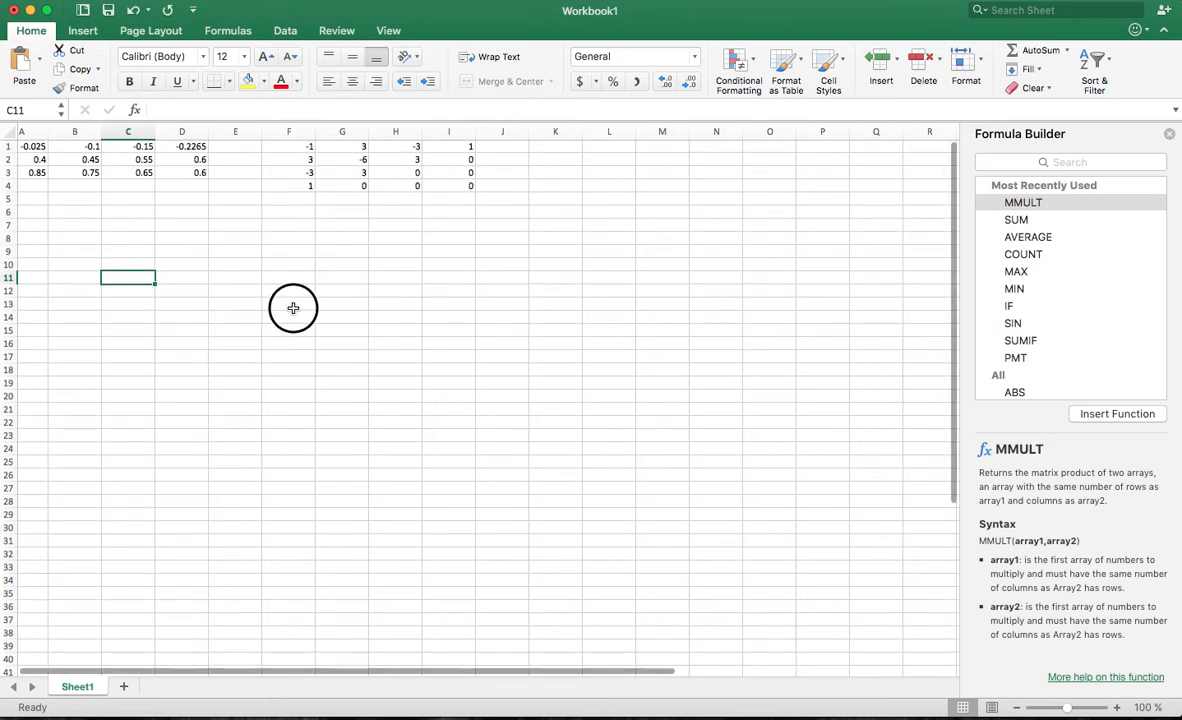
scroll(293, 309, down, 1)
click(128, 321)
click(125, 291)
click(123, 292)
drag(125, 291, 269, 319)
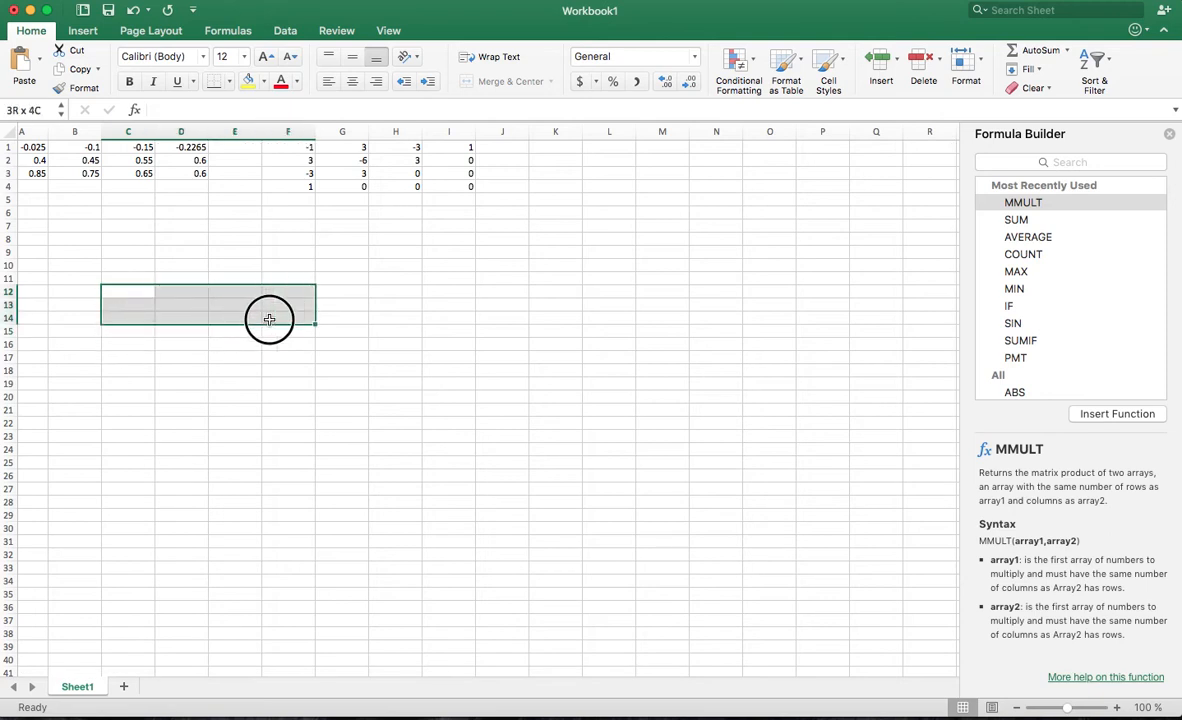
click(552, 291)
Start a formula in cell K1 with the MMULT function.
click(557, 147)
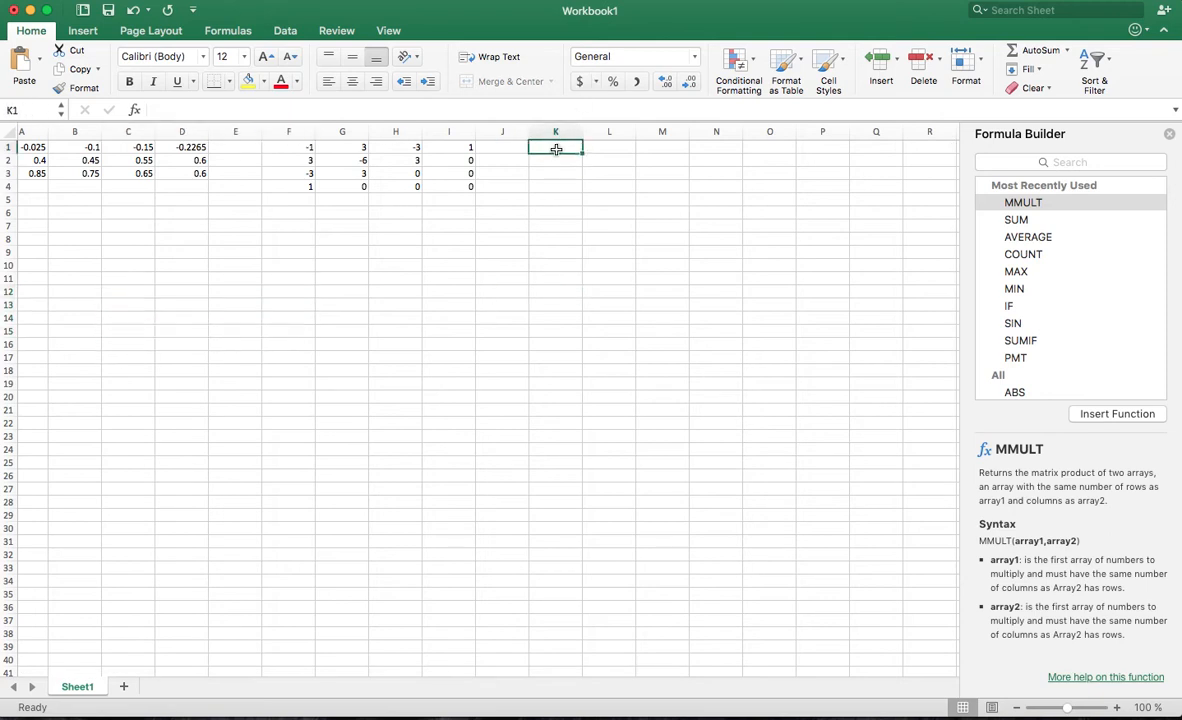
click(153, 110)
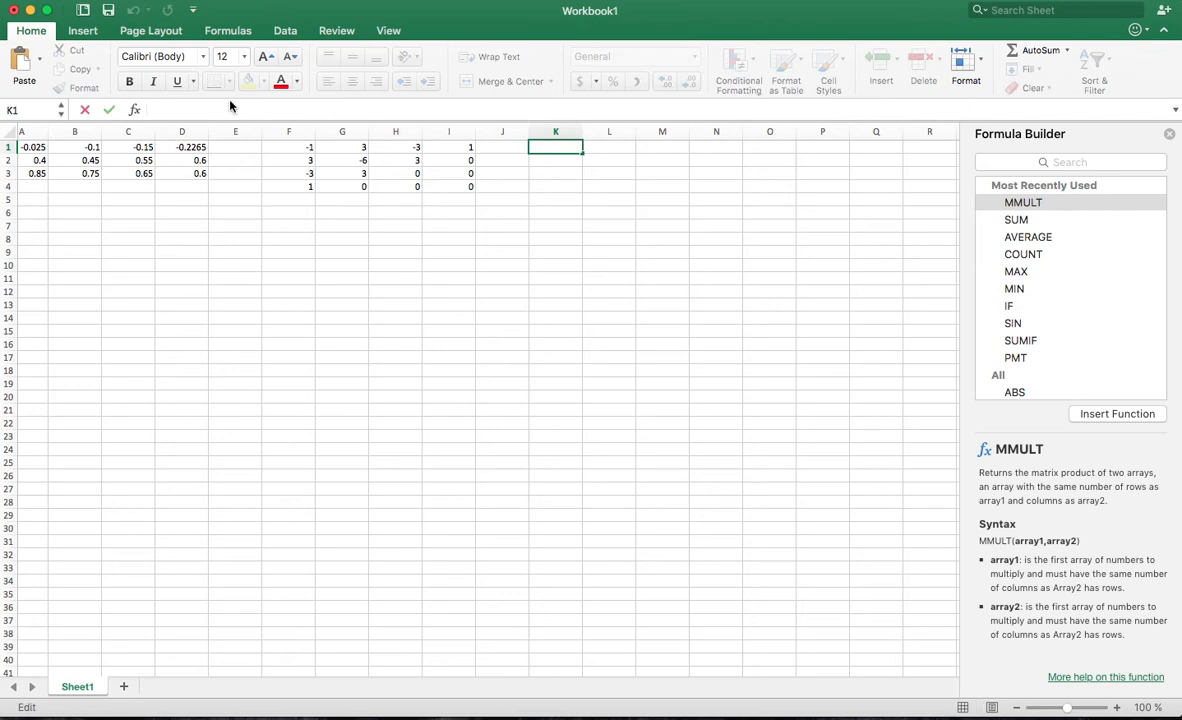
text(=)
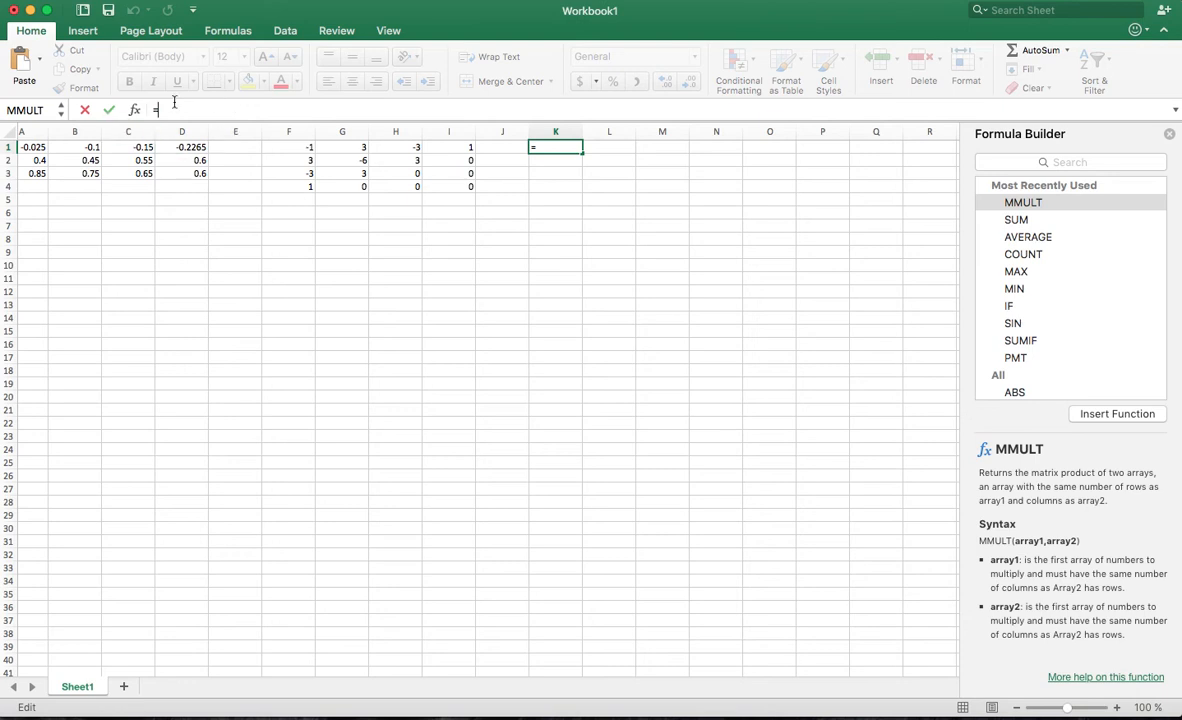
text(M)
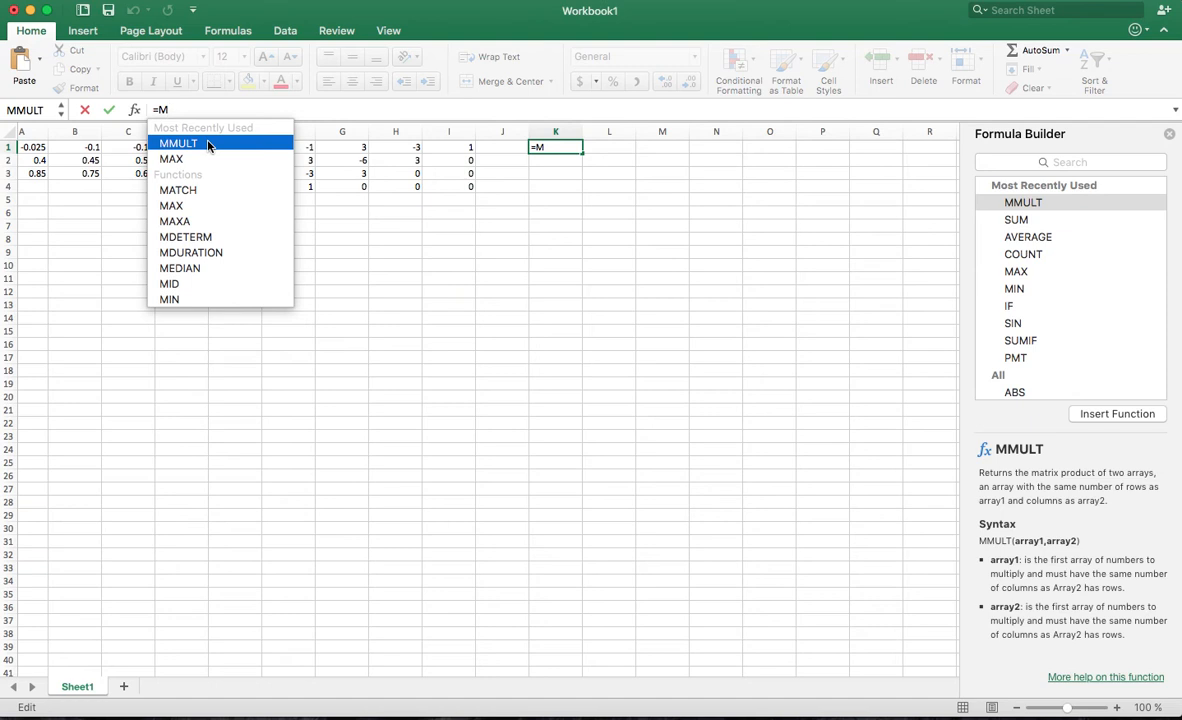
text(MULT)
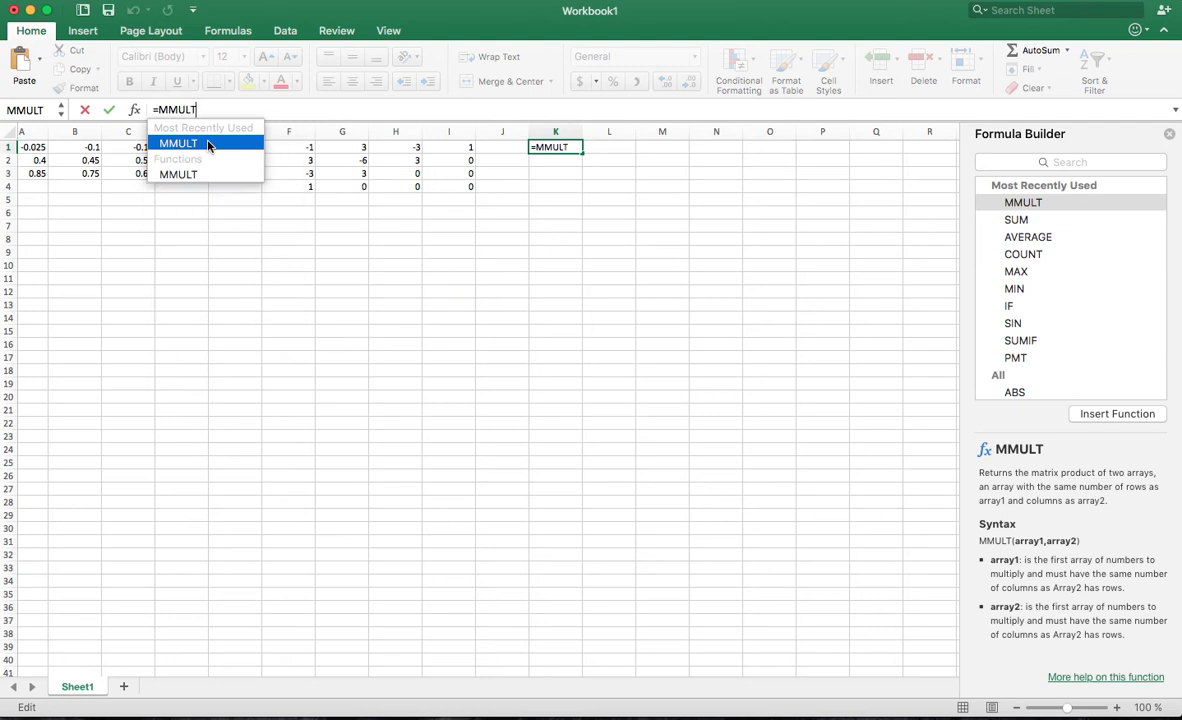
double_click(207, 144)
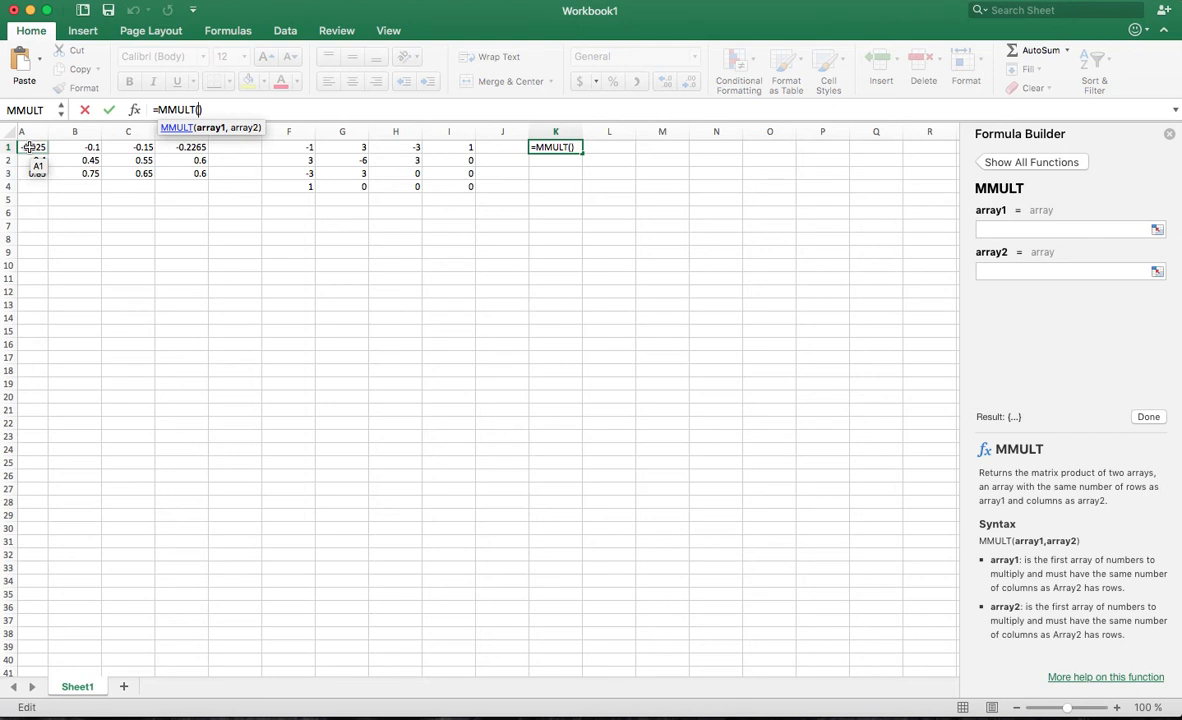
Supply A1:D3 as the first array and F1:I4 as the second array of the MMULT formula.
scroll(32, 150, down, 2)
scroll(32, 150, up, 2)
scroll(34, 152, down, 2)
scroll(36, 154, up, 2)
drag(33, 147, 215, 173)
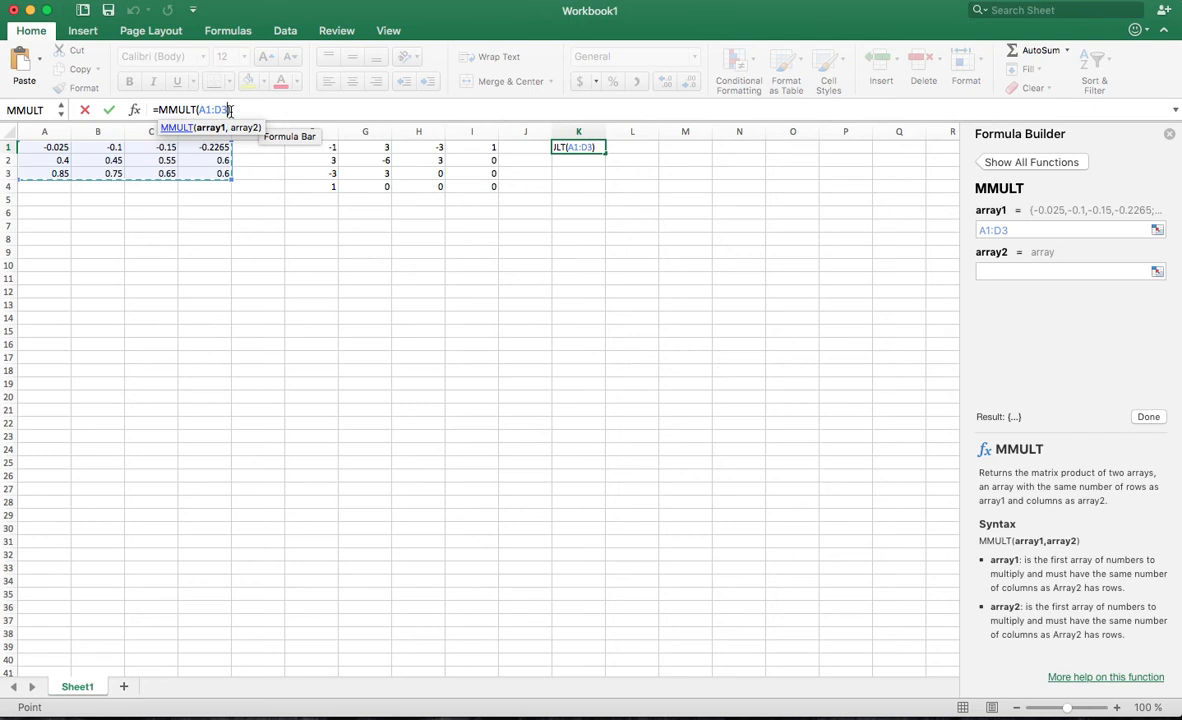
text(,)
drag(322, 146, 482, 182)
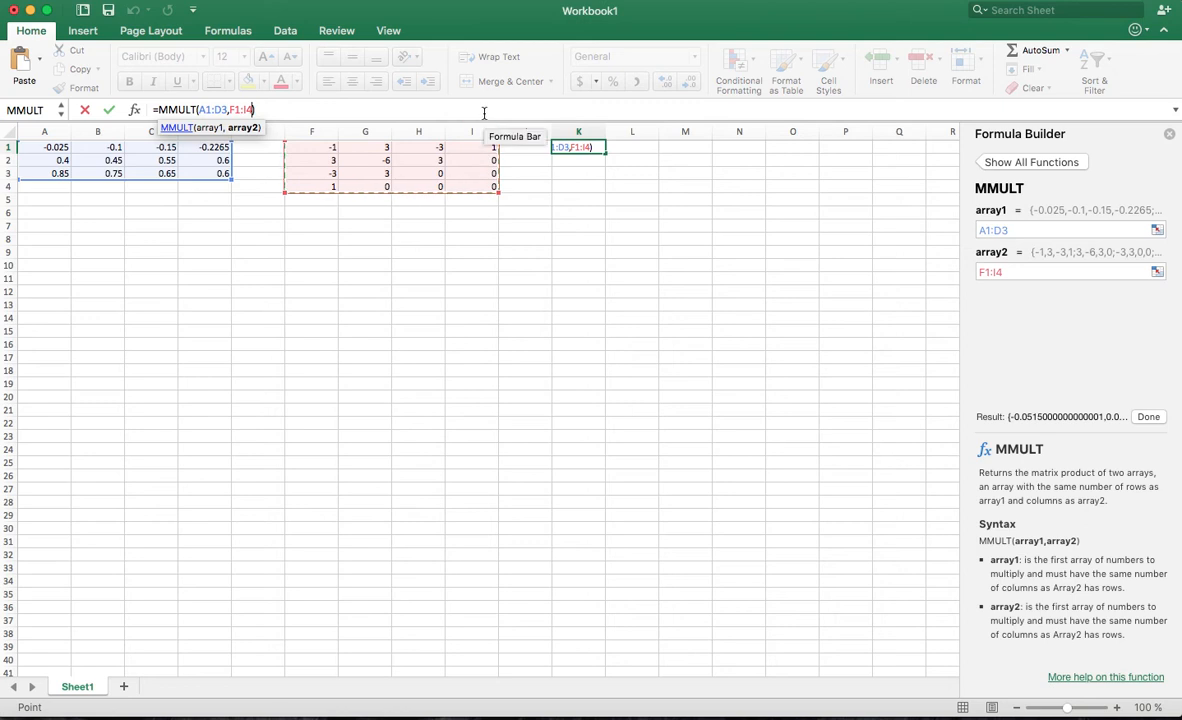
Enter the MMULT formula of A1:D3 and F1:I4 as an array formula across K1:N3.
key(Return)
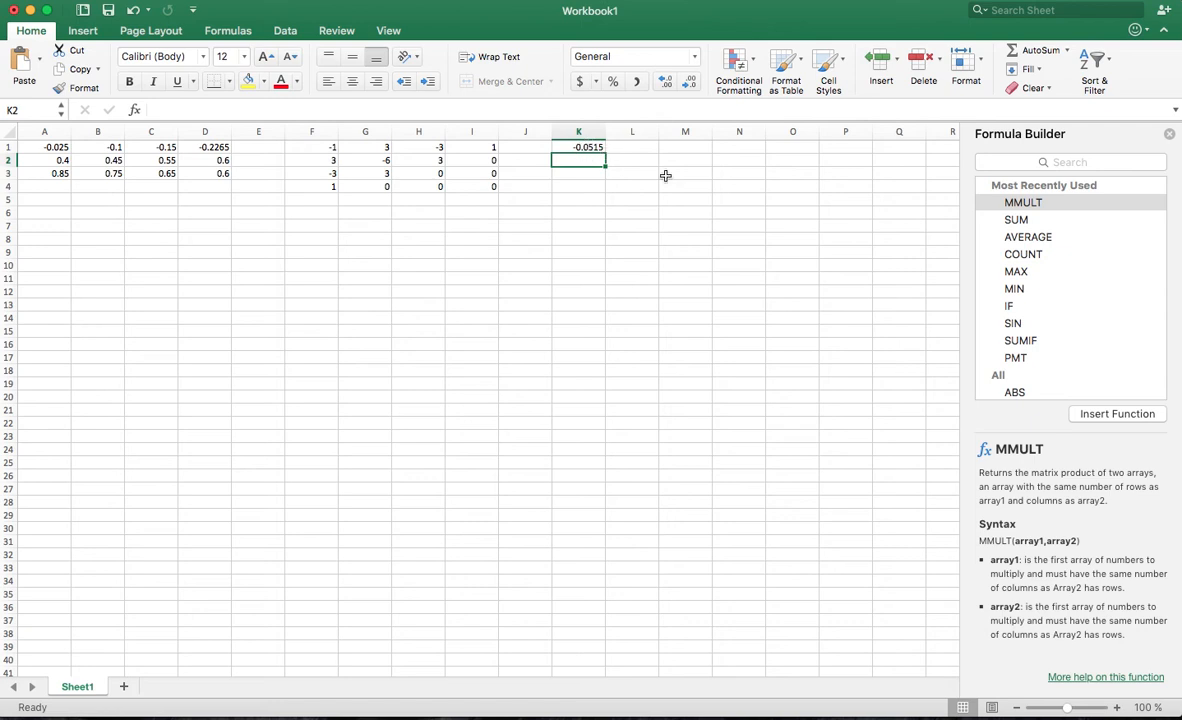
click(587, 146)
click(583, 146)
drag(583, 146, 736, 174)
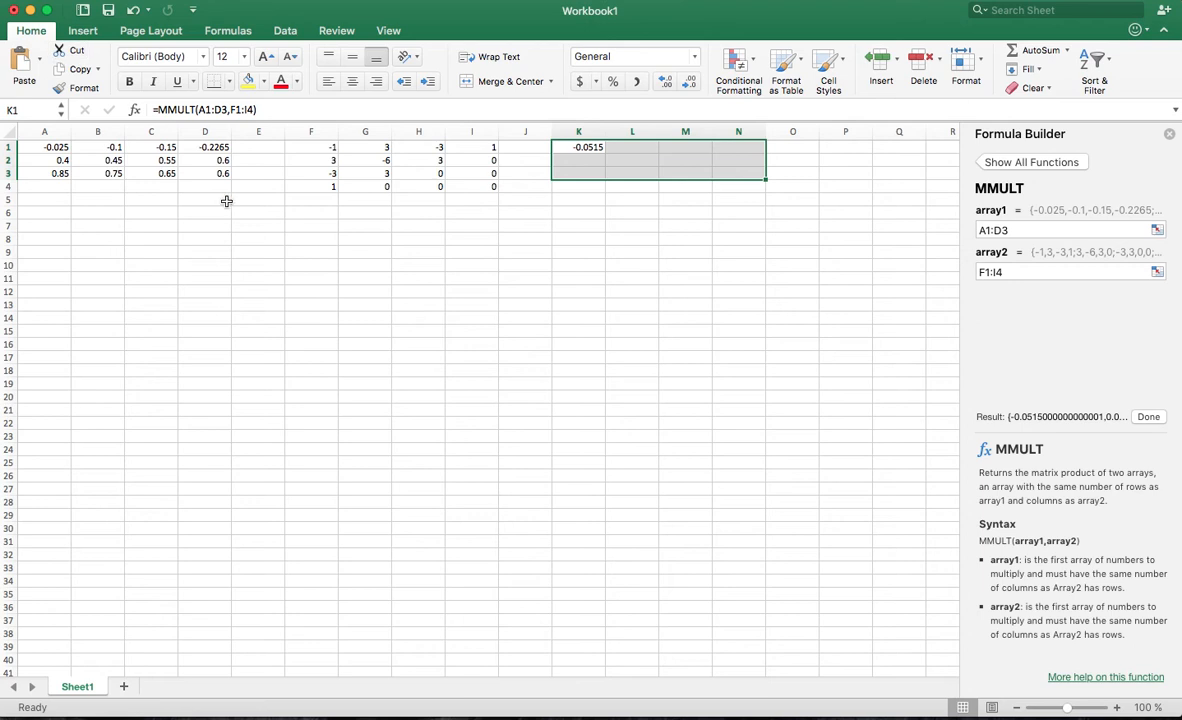
key(F2)
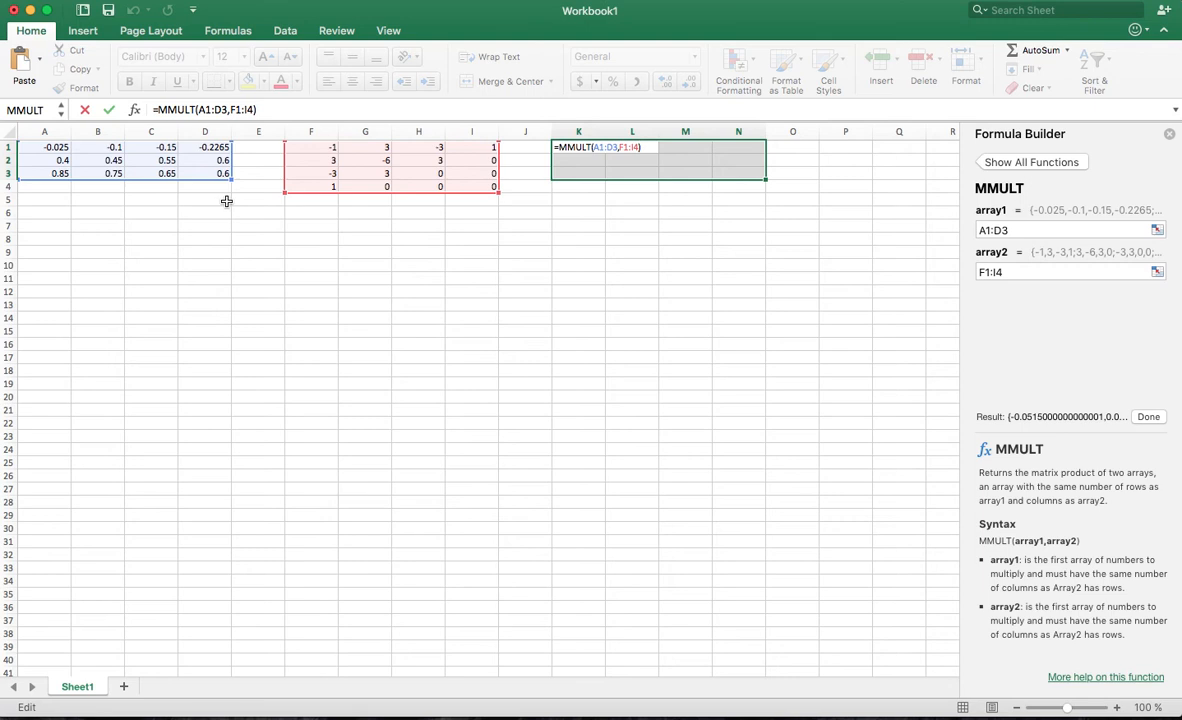
key(ctrl+shift+Return)
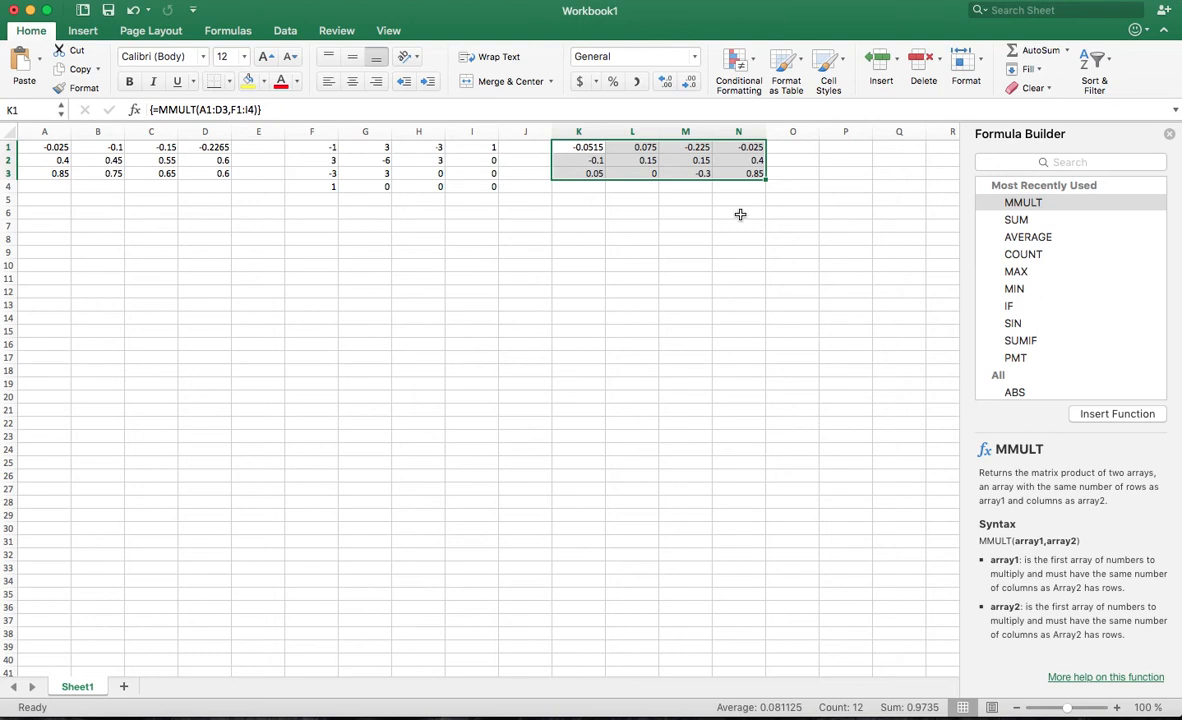
click(637, 201)
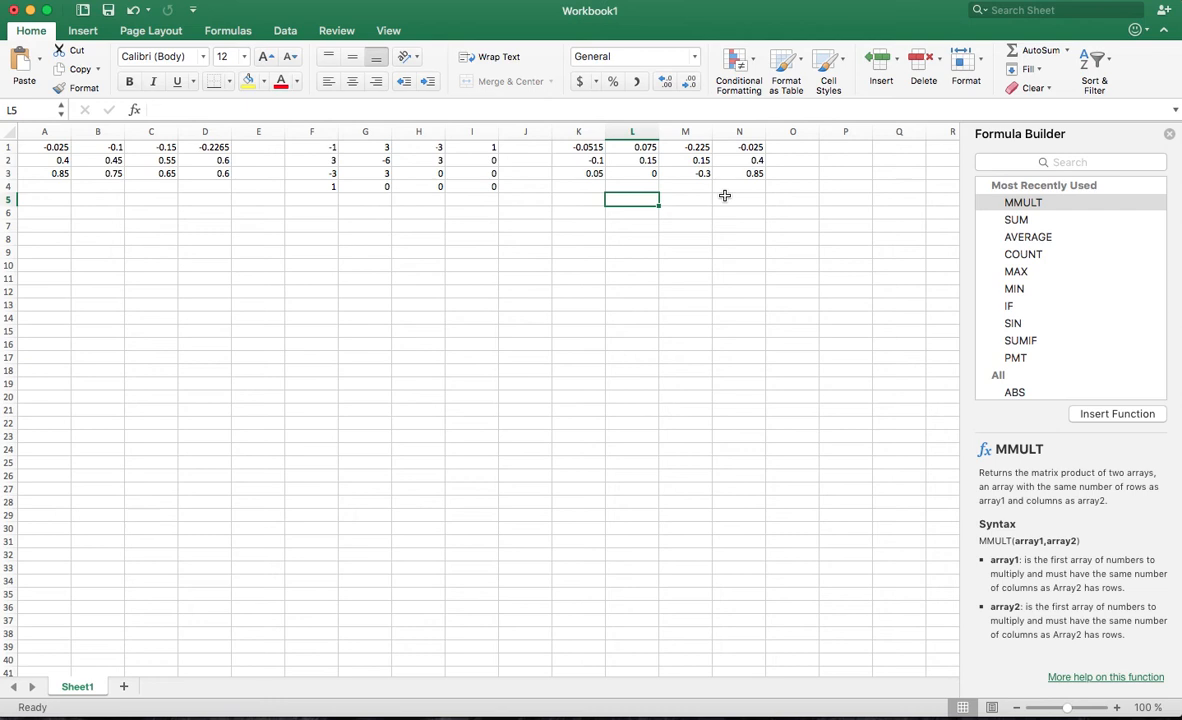
Close the blank Workbook2 and move the Workbook1 window back up into view.
drag(480, 22, 537, 104)
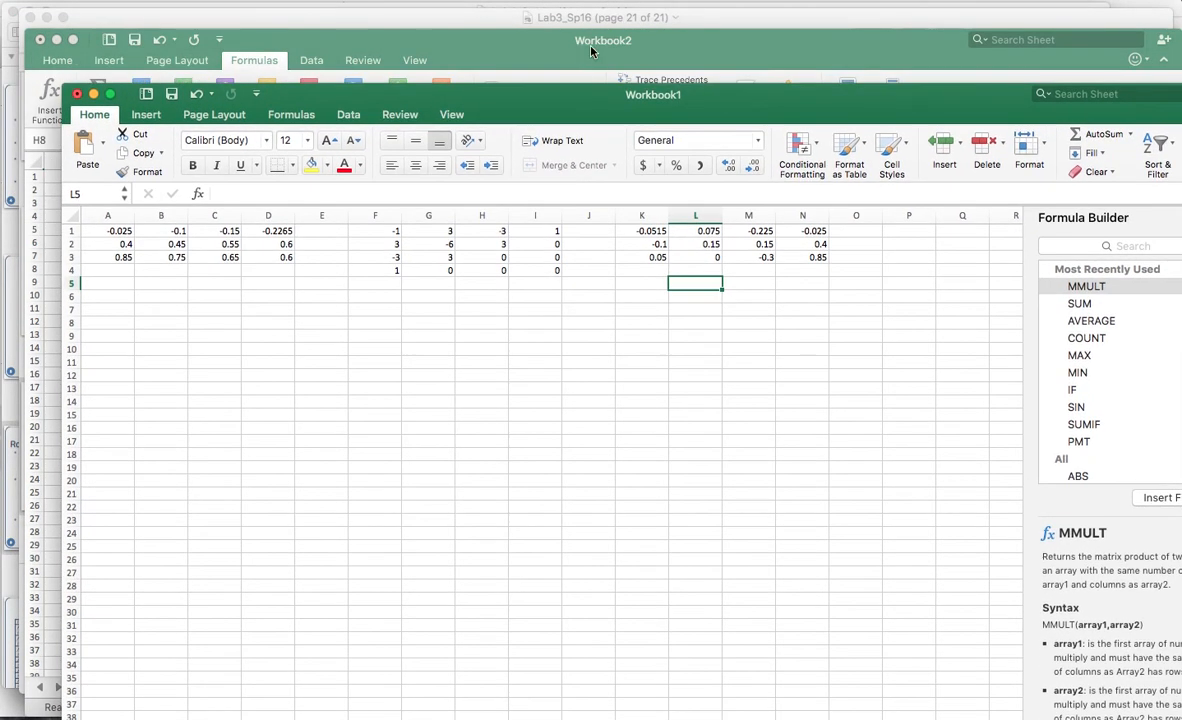
click(594, 52)
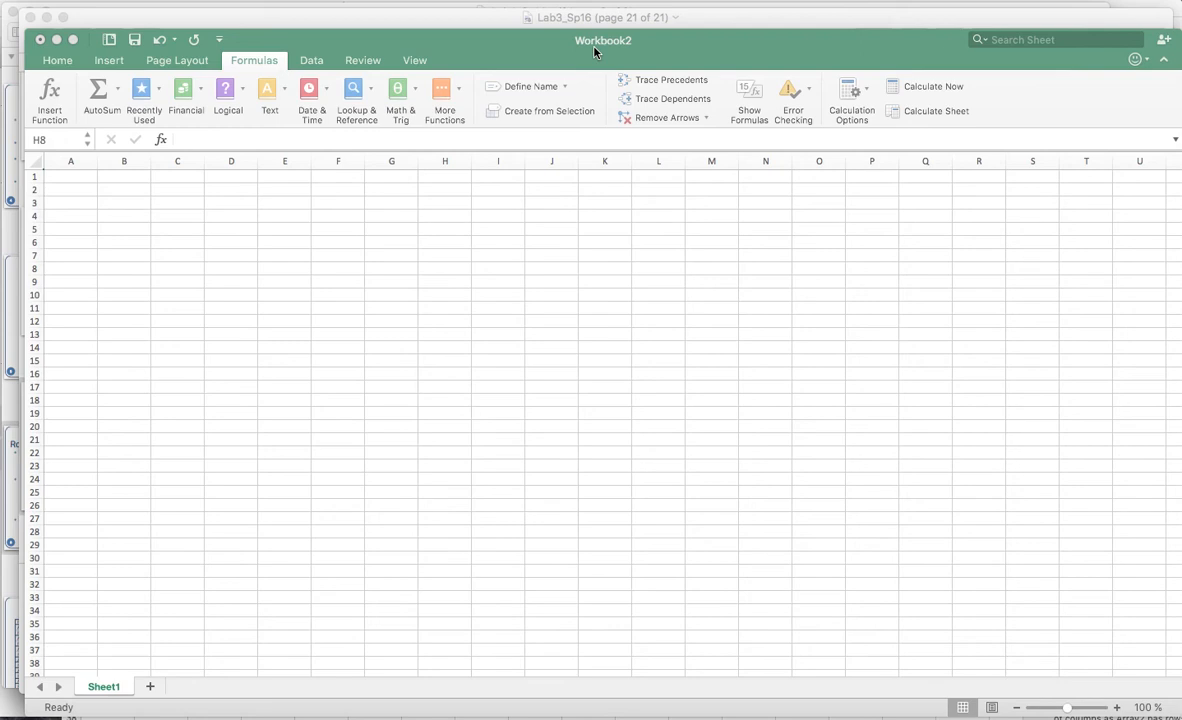
click(40, 40)
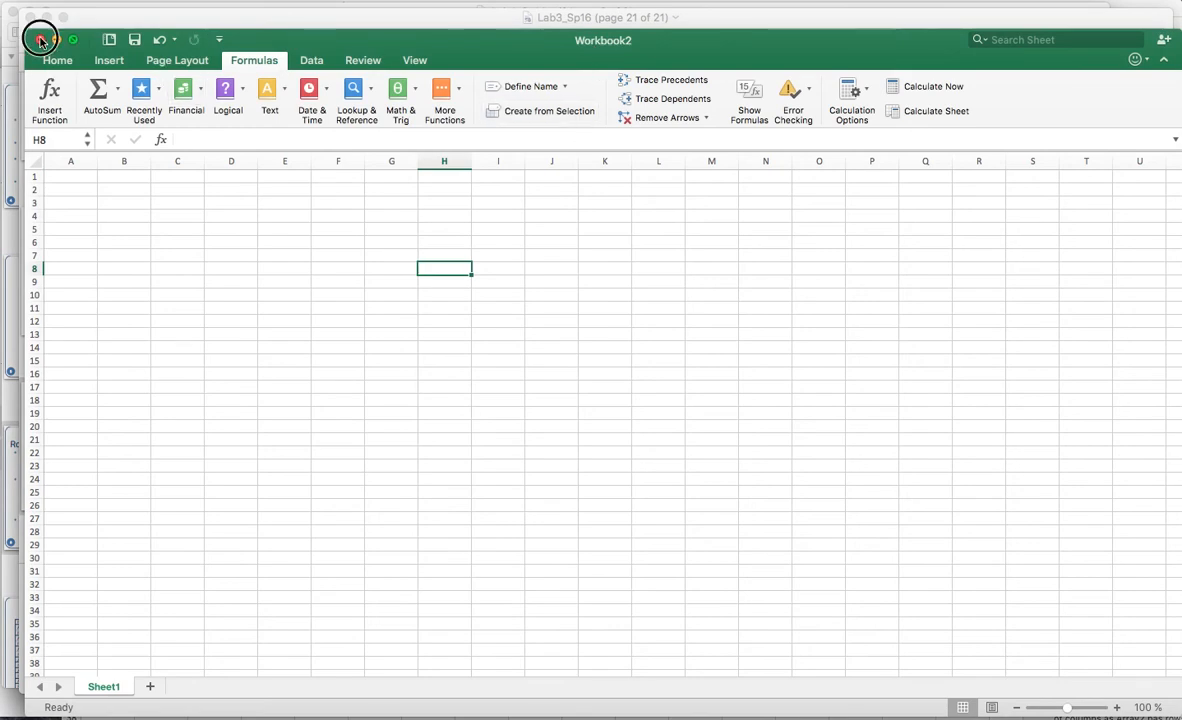
click(556, 157)
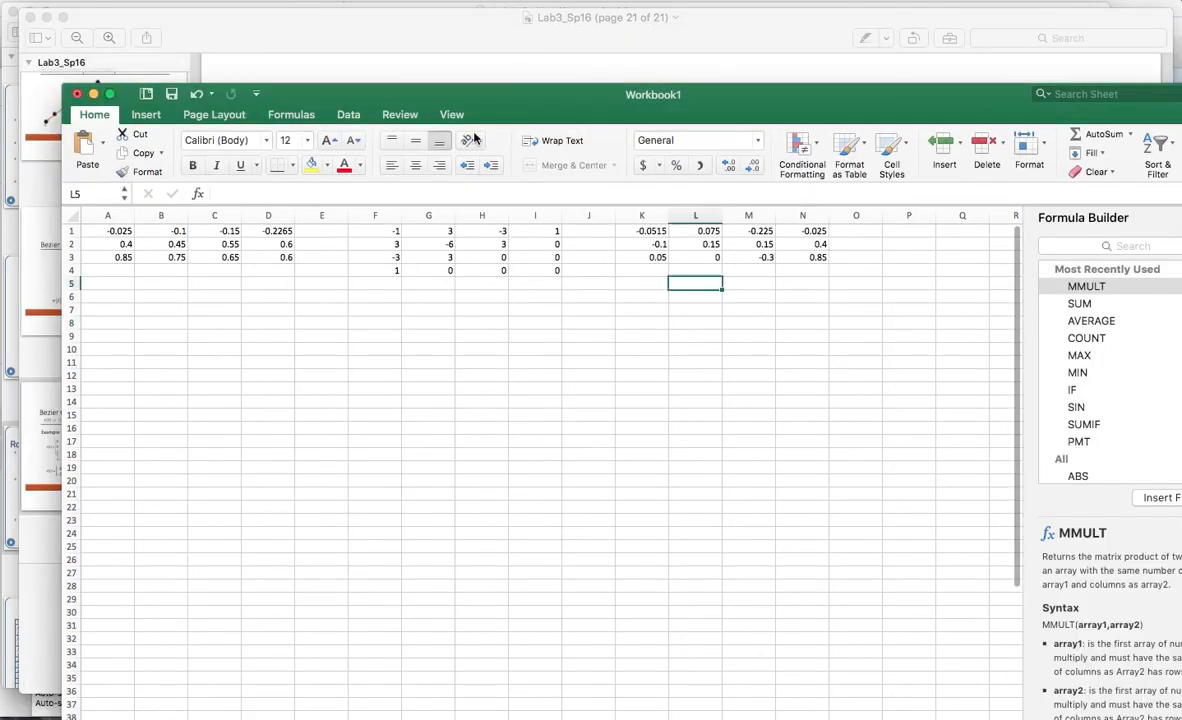
drag(492, 106, 460, 20)
Switch to Preview and examine the parameter t and the matrix rows in the cubic Bezier curve example.
click(80, 226)
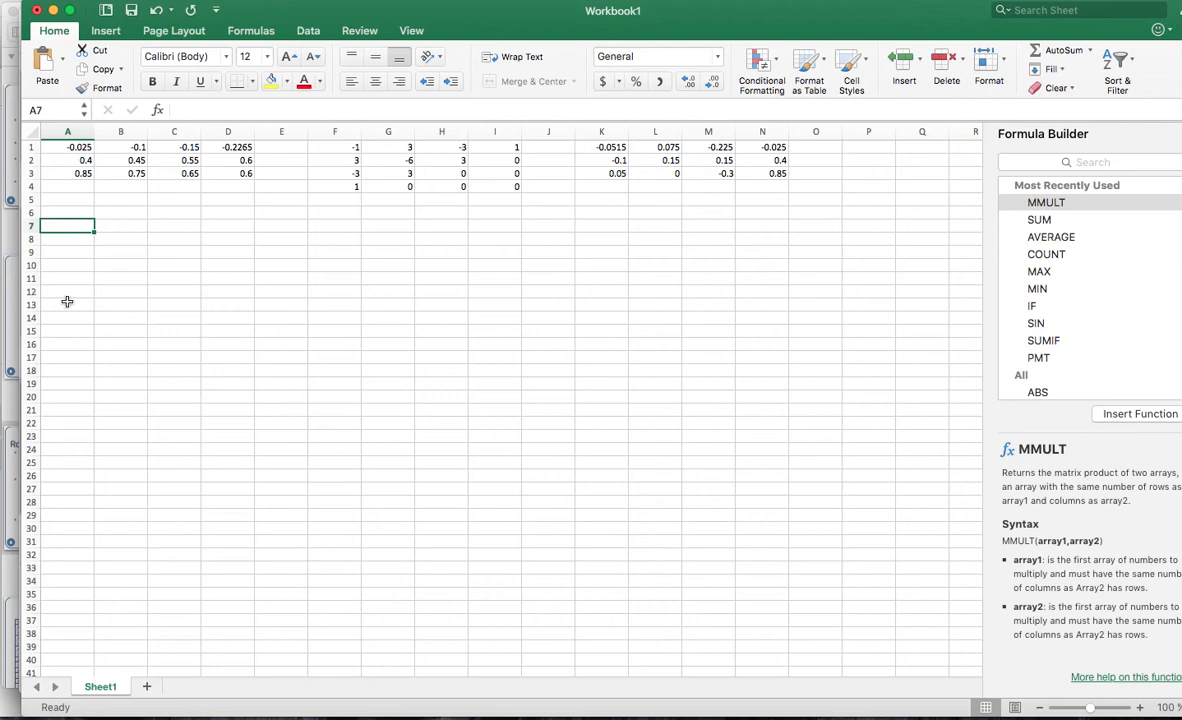
key(super+Tab)
key(super+Tab)
click(318, 368)
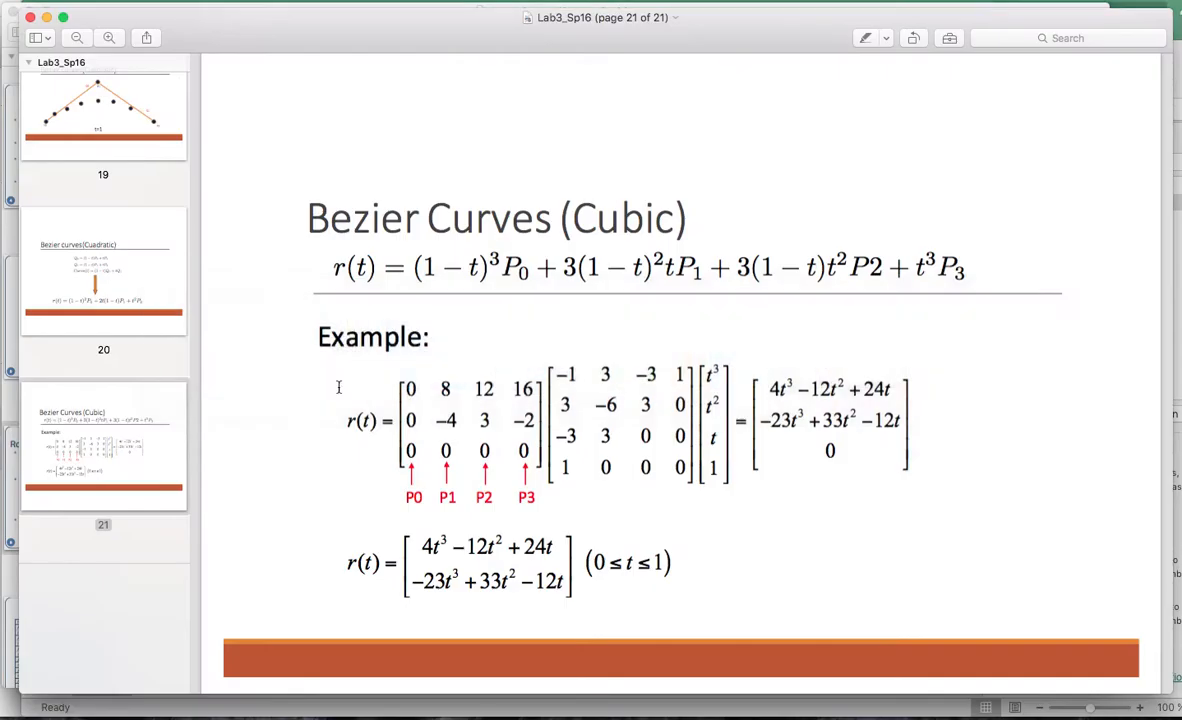
drag(361, 553, 365, 563)
scroll(693, 466, down, 1)
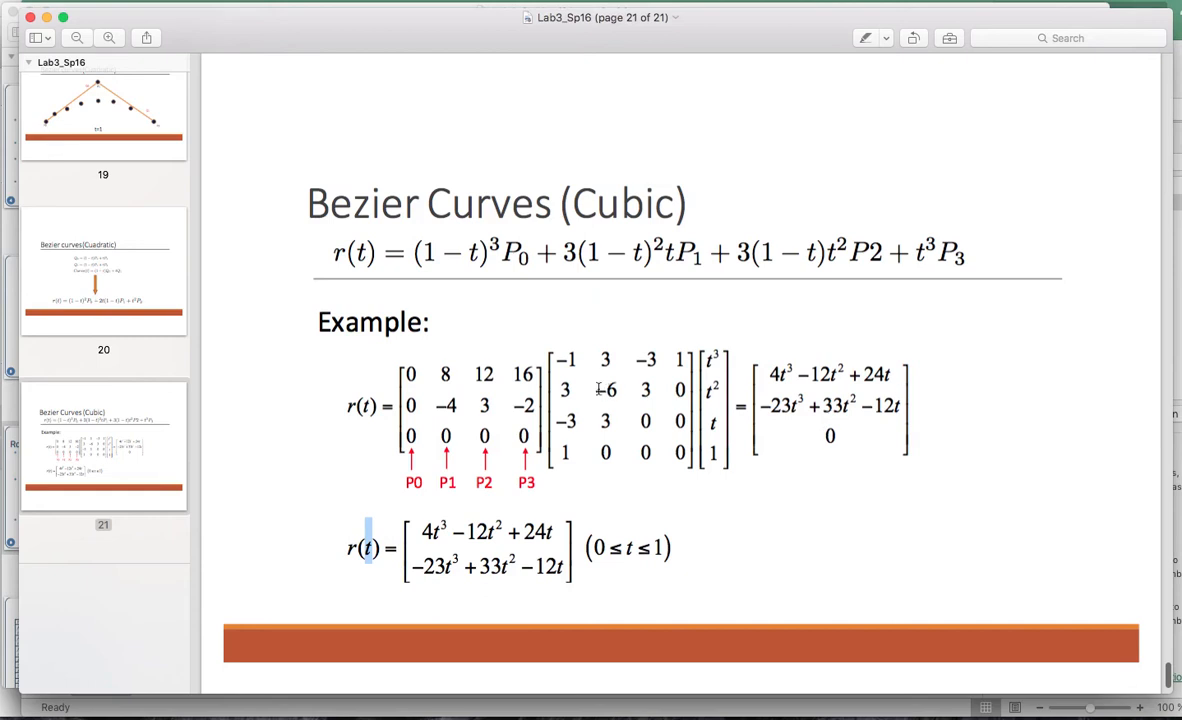
drag(842, 437, 810, 437)
drag(410, 437, 535, 443)
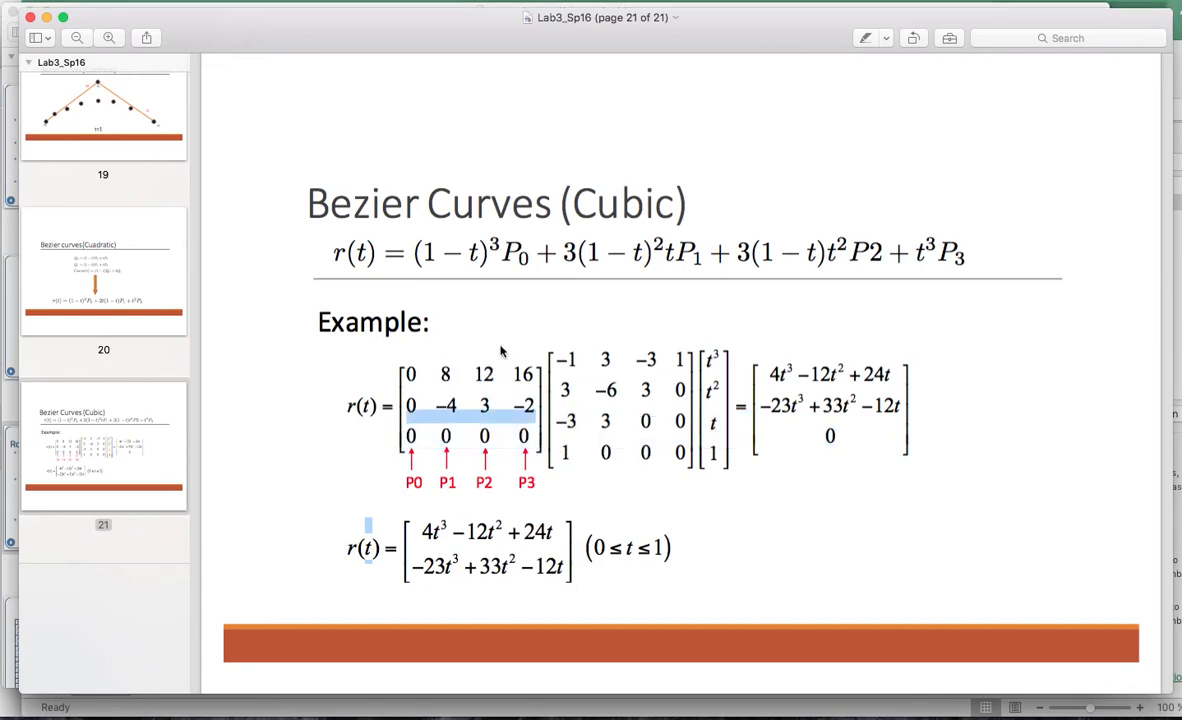
Return to Excel, enter 0, 0.2 and 0.4 in A7:A9, and extend the series to 1 in A12.
click(435, 527)
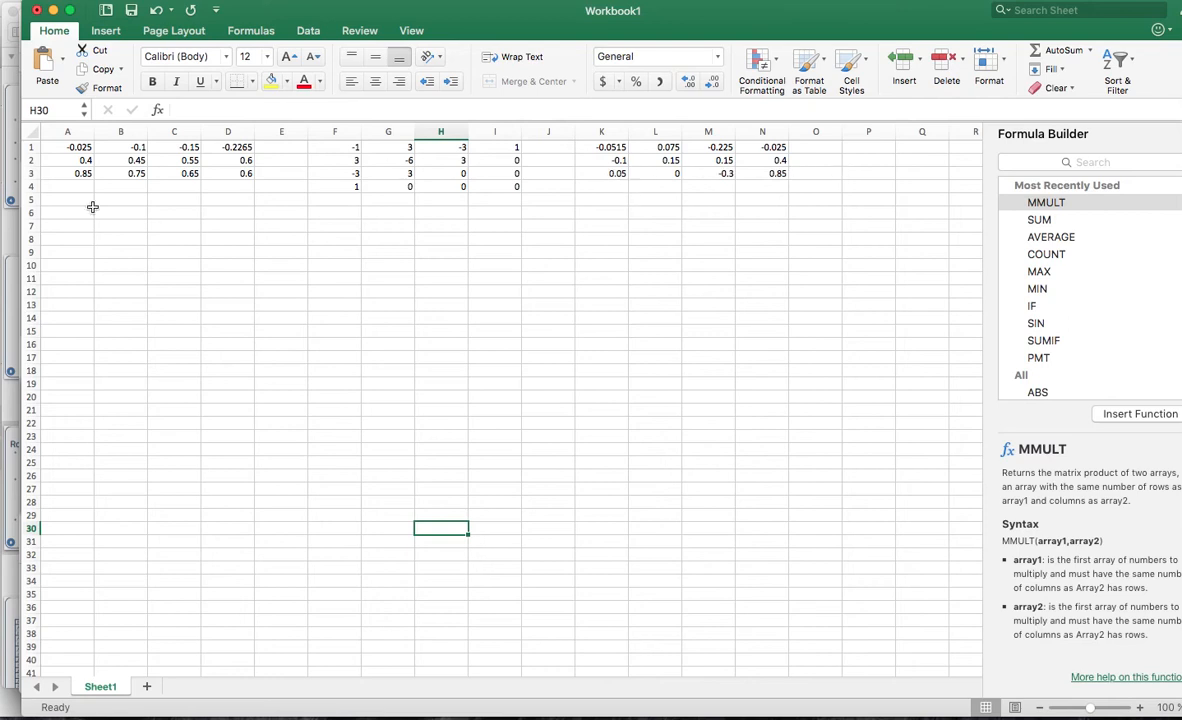
click(68, 172)
click(65, 225)
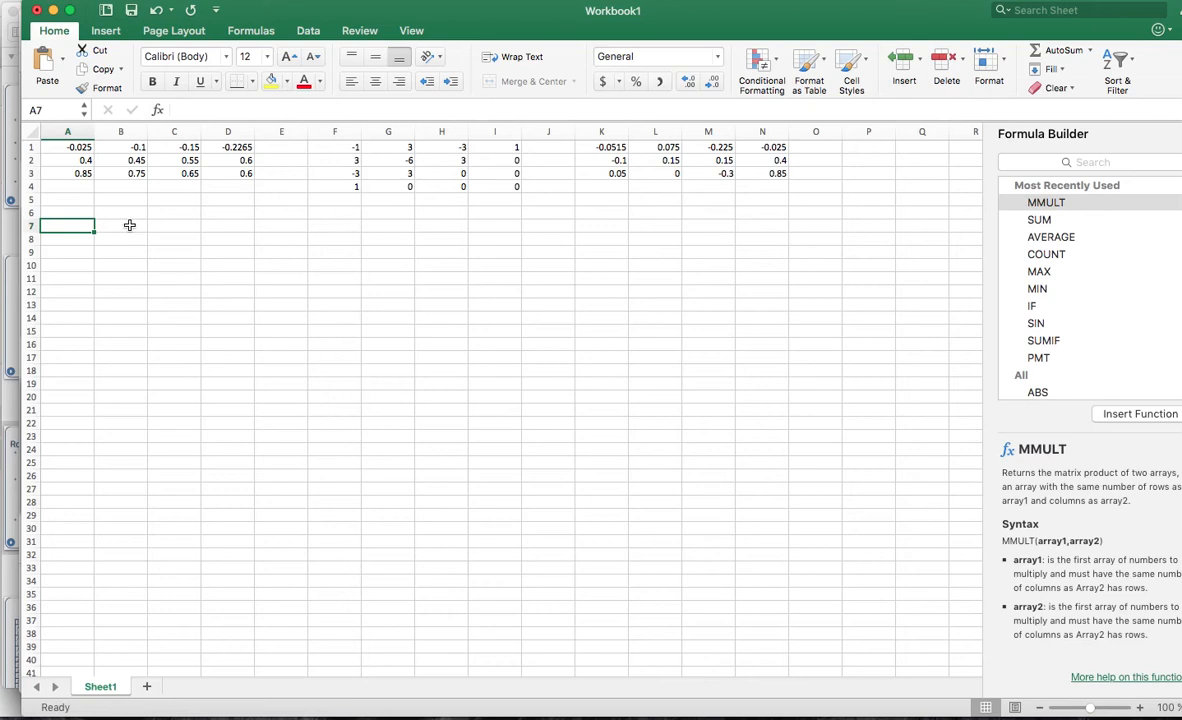
text(0)
click(75, 239)
text(0.2)
click(71, 257)
text(0.4)
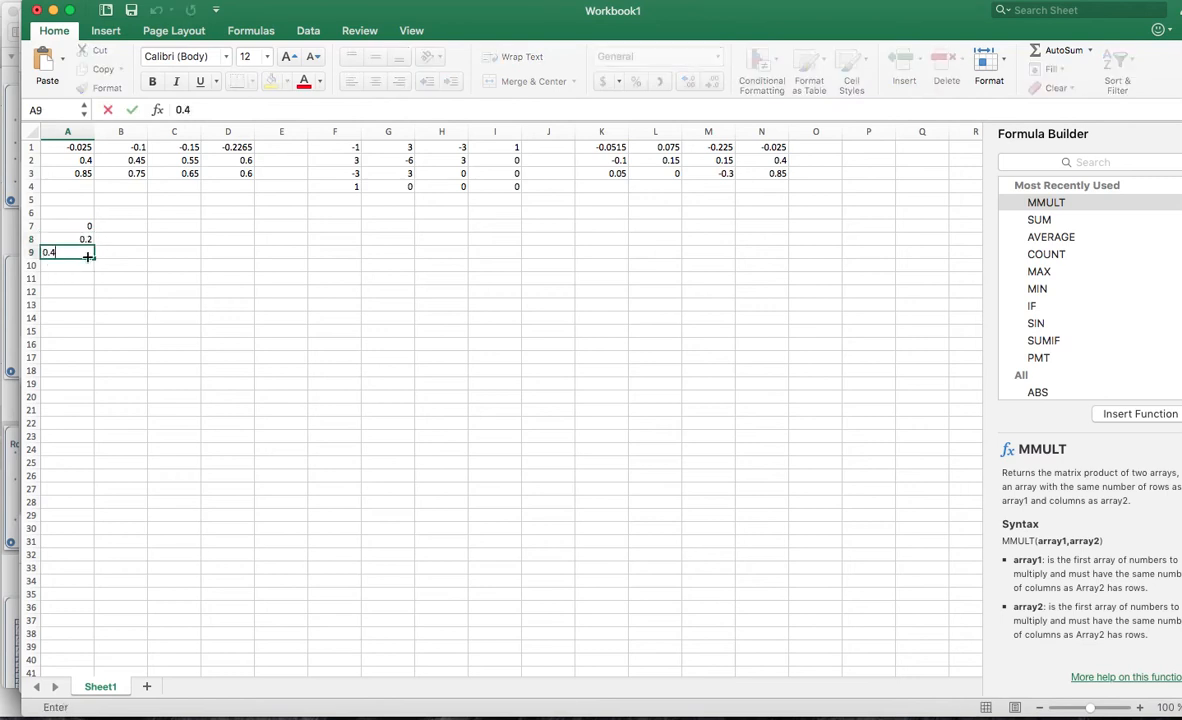
click(116, 262)
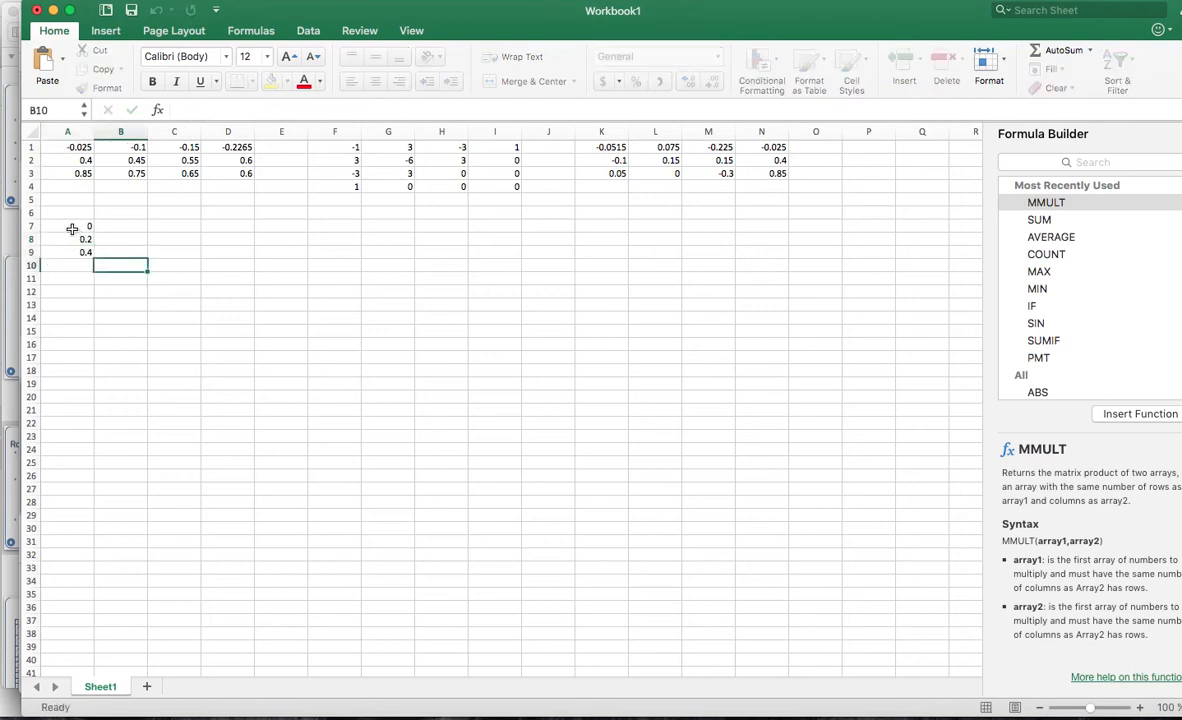
drag(71, 226, 90, 293)
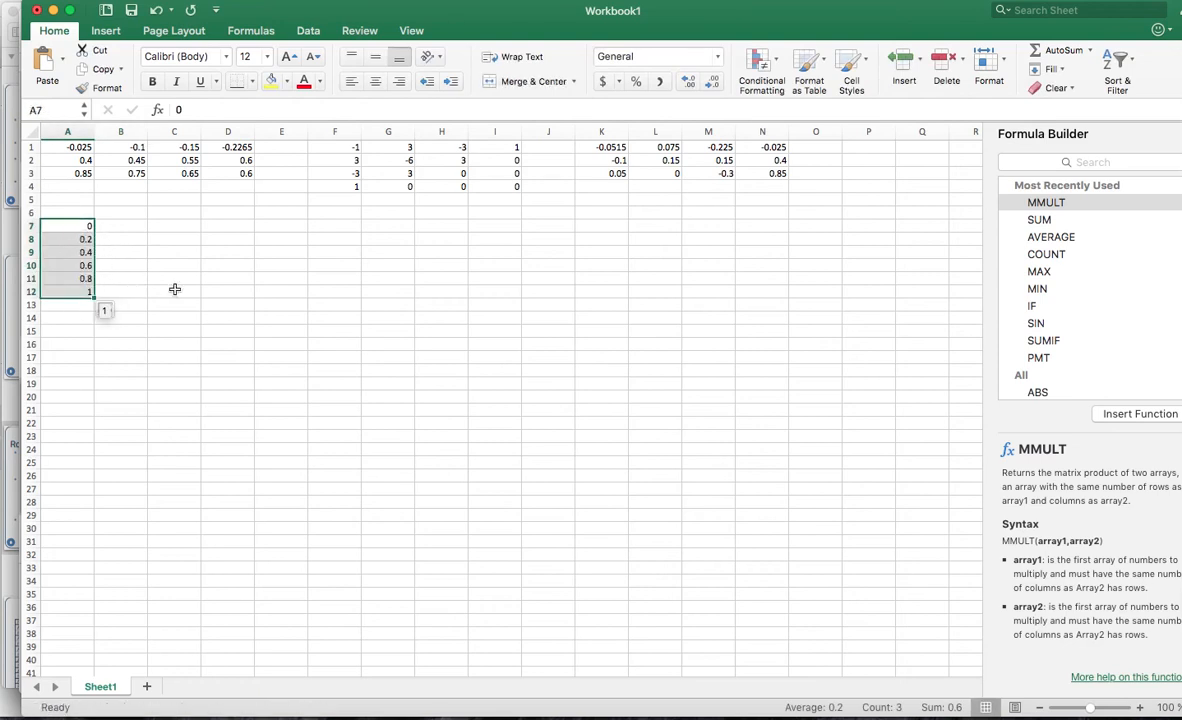
click(174, 278)
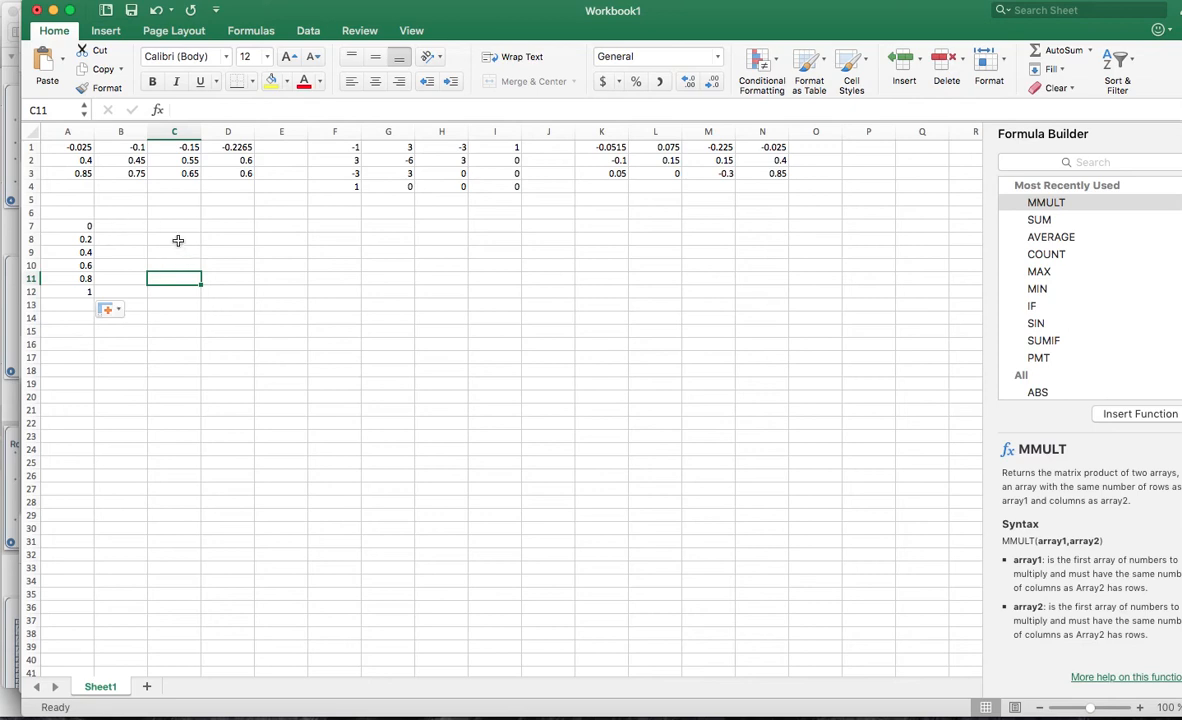
Examine the three coefficient rows in K1:N3 and check them against the cubic Bezier slide in Preview.
click(120, 232)
click(119, 224)
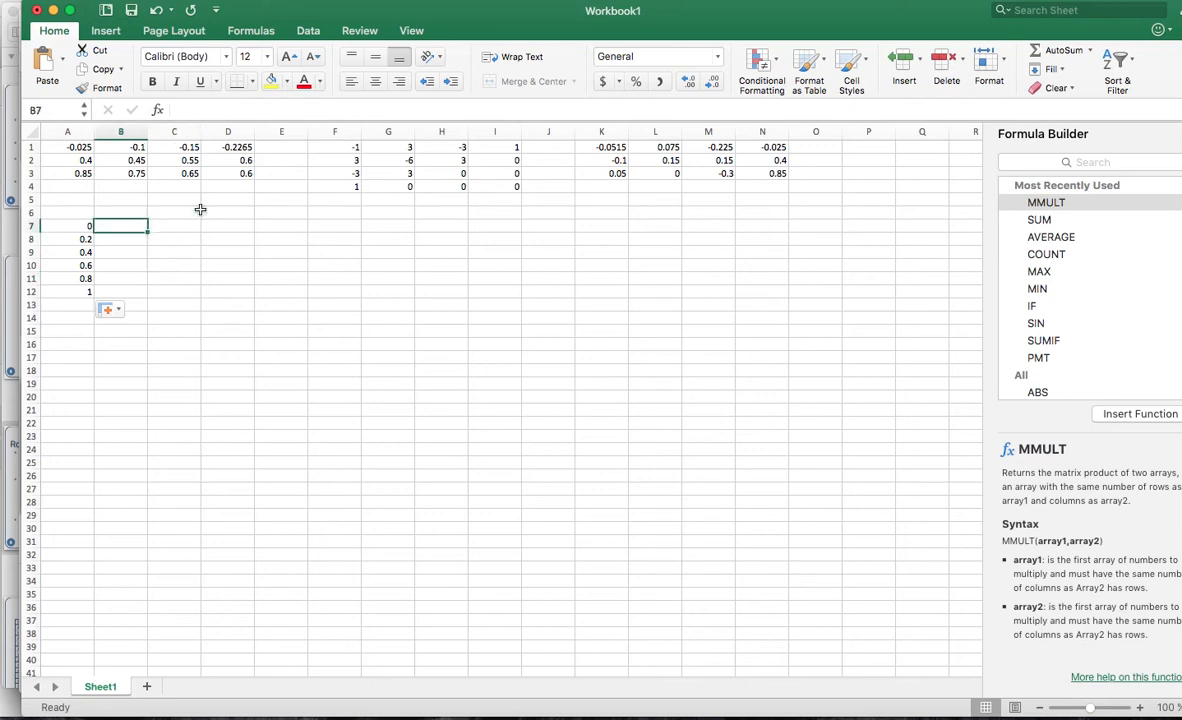
drag(613, 147, 735, 148)
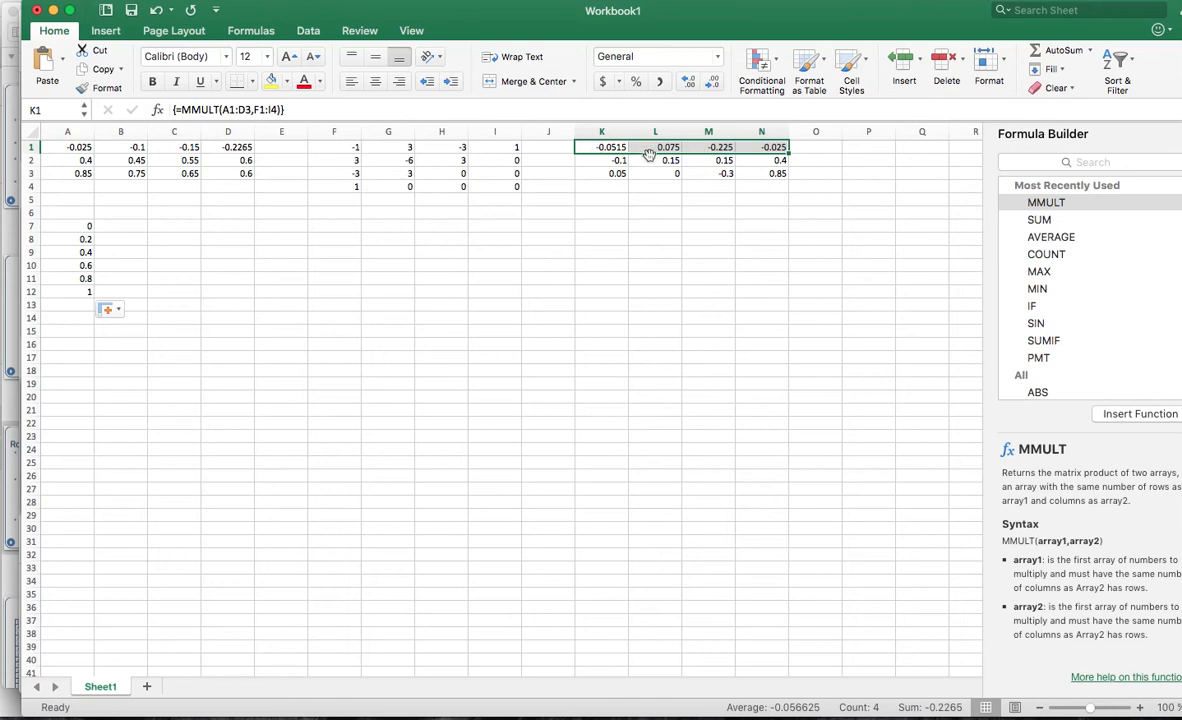
drag(601, 162, 765, 161)
drag(588, 175, 730, 175)
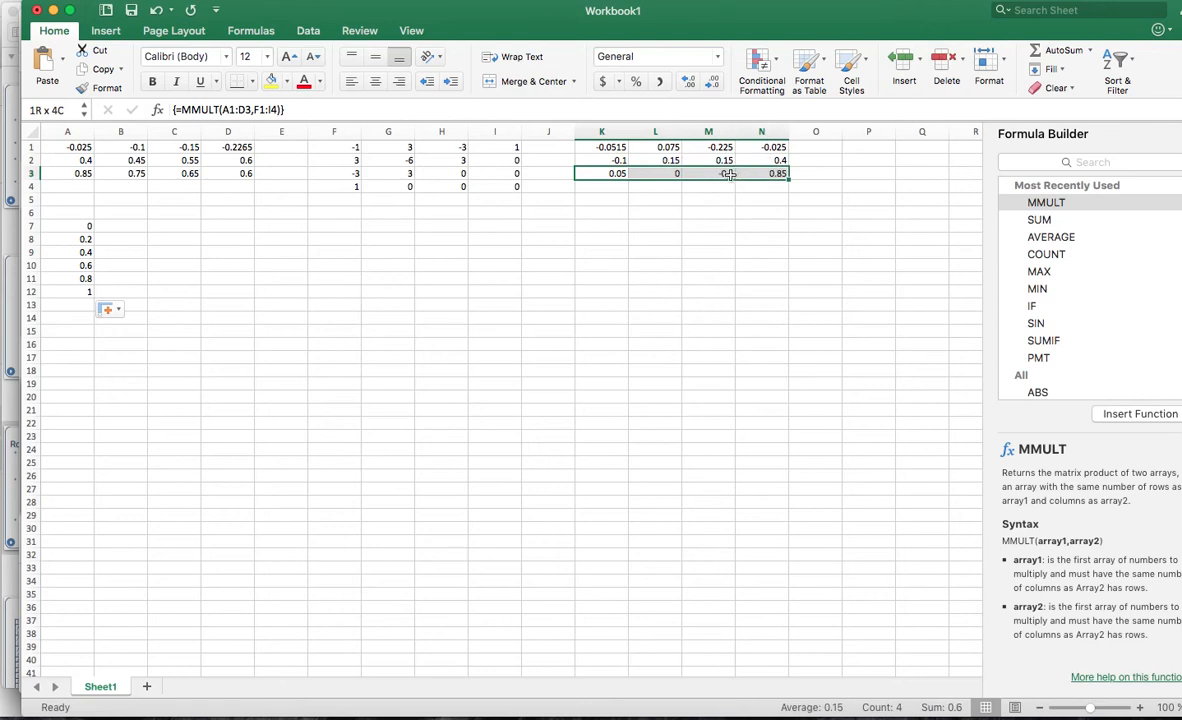
key(super+Tab)
key(super+Tab)
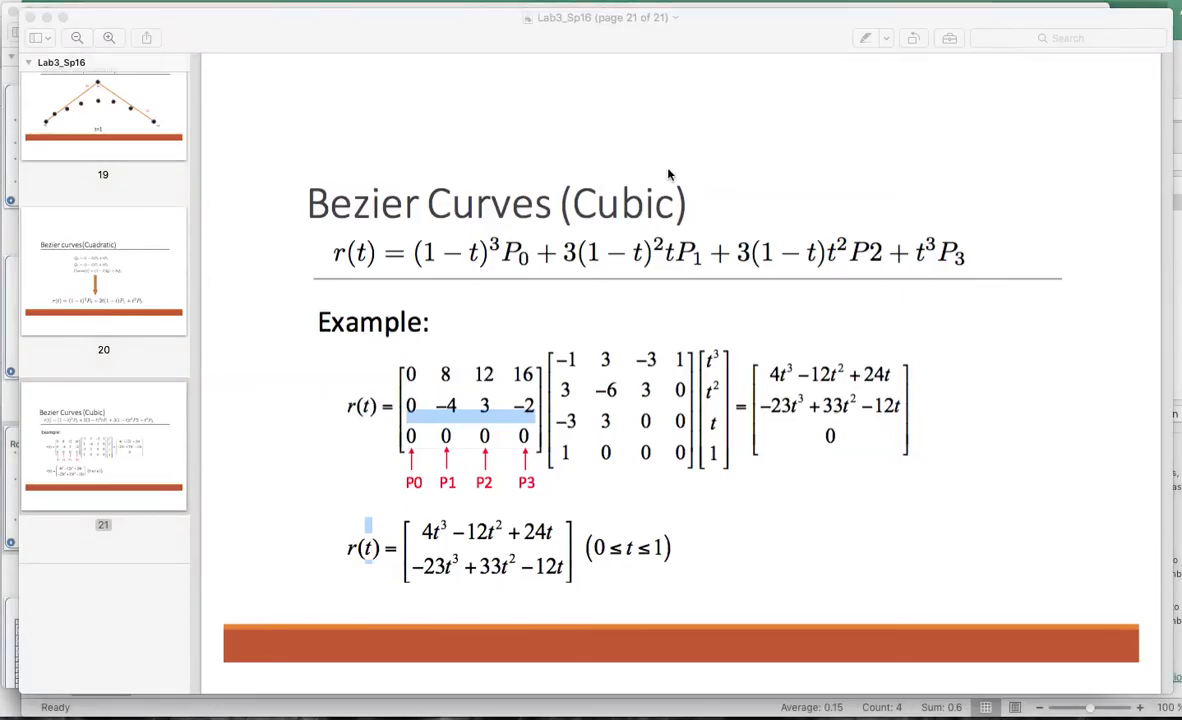
key(super+Tab)
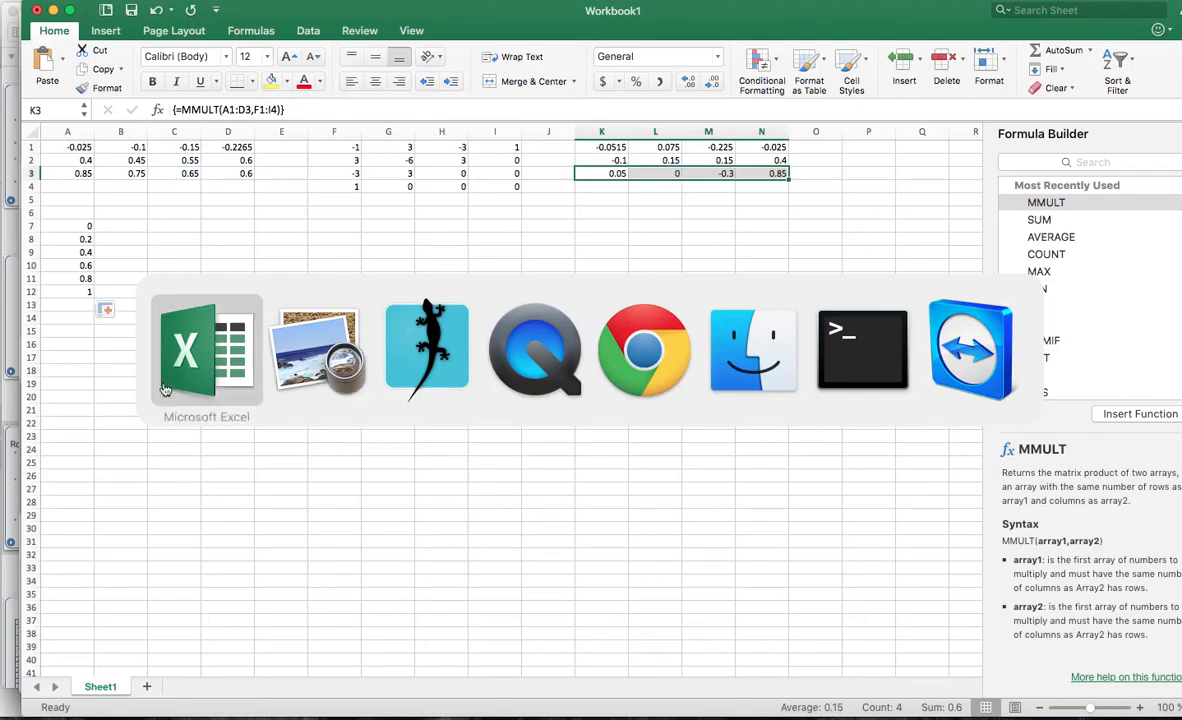
click(210, 345)
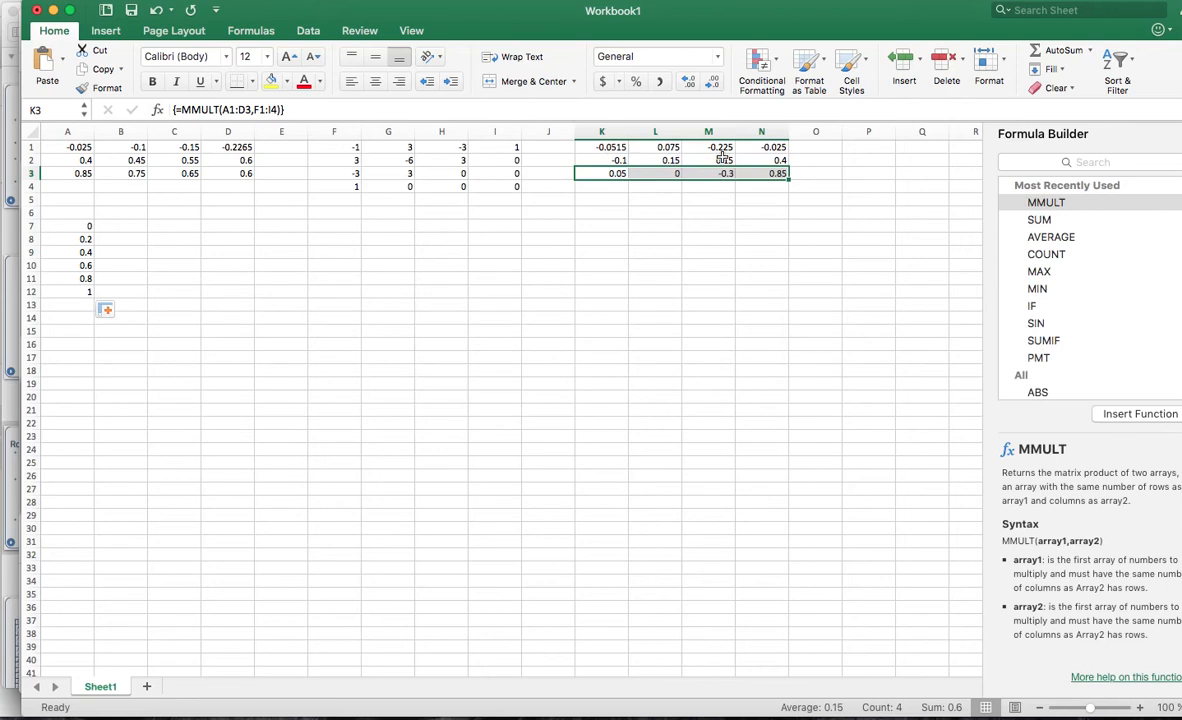
Examine the coefficients in K2:M2 and review in Preview how they combine with the powers of t.
click(612, 160)
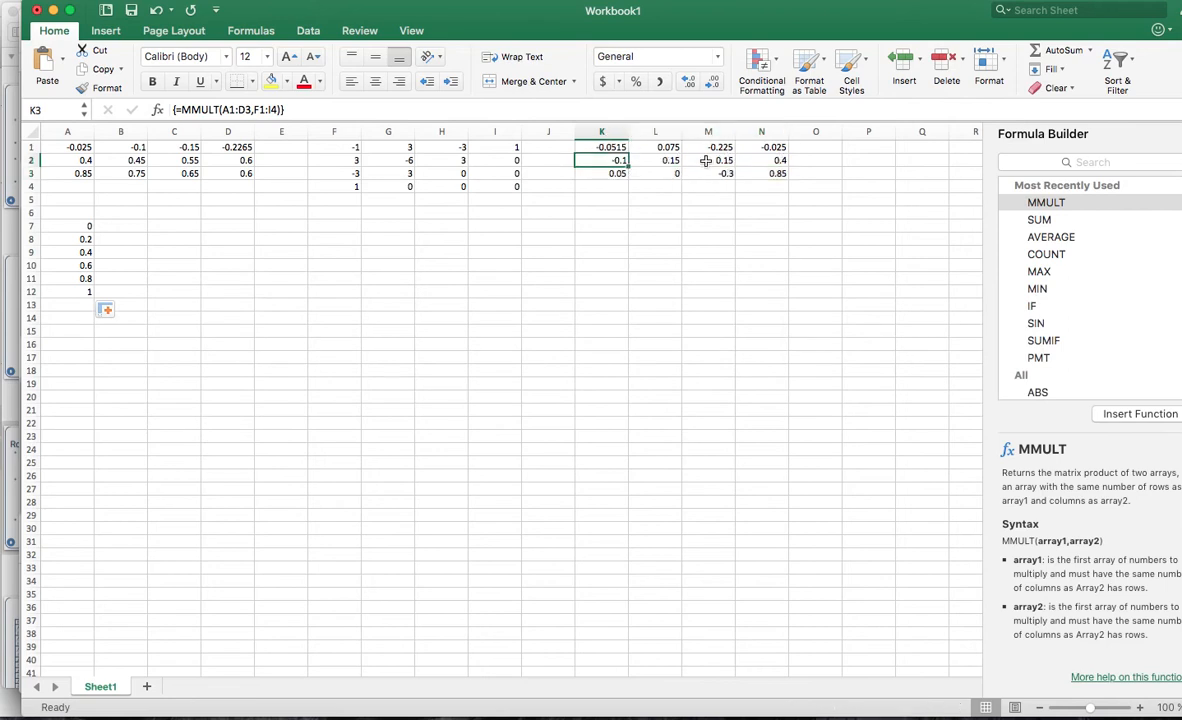
click(658, 156)
click(726, 156)
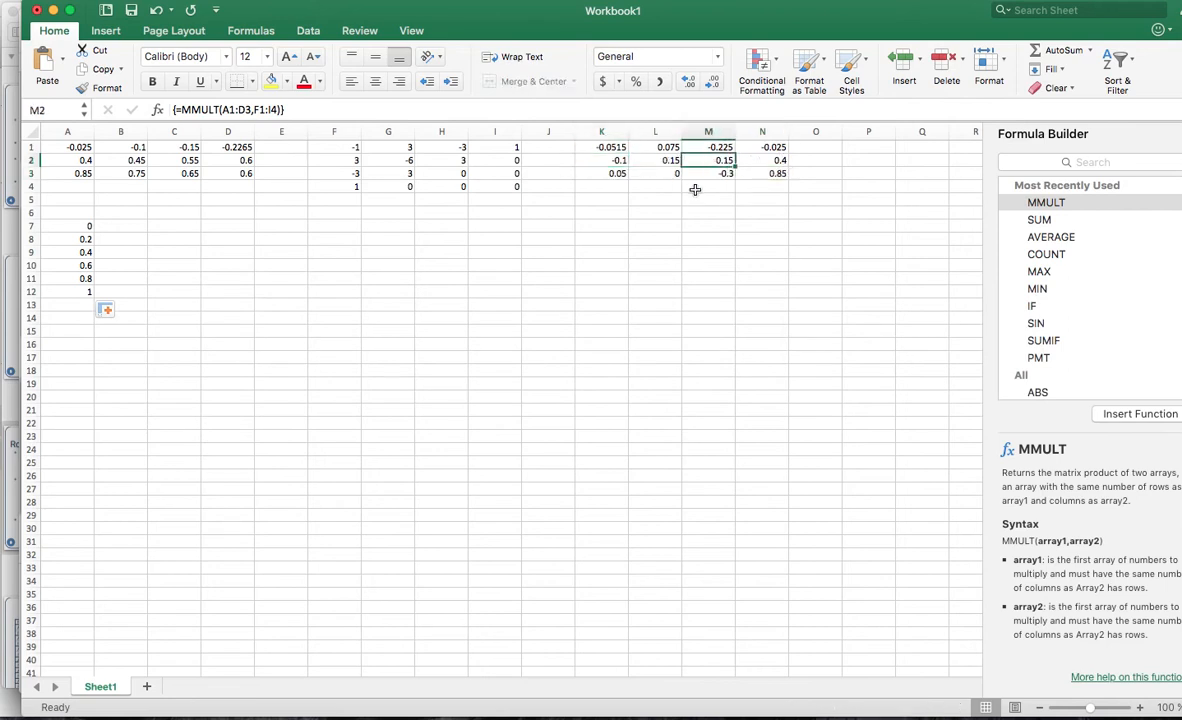
key(super+Tab)
key(super+Tab)
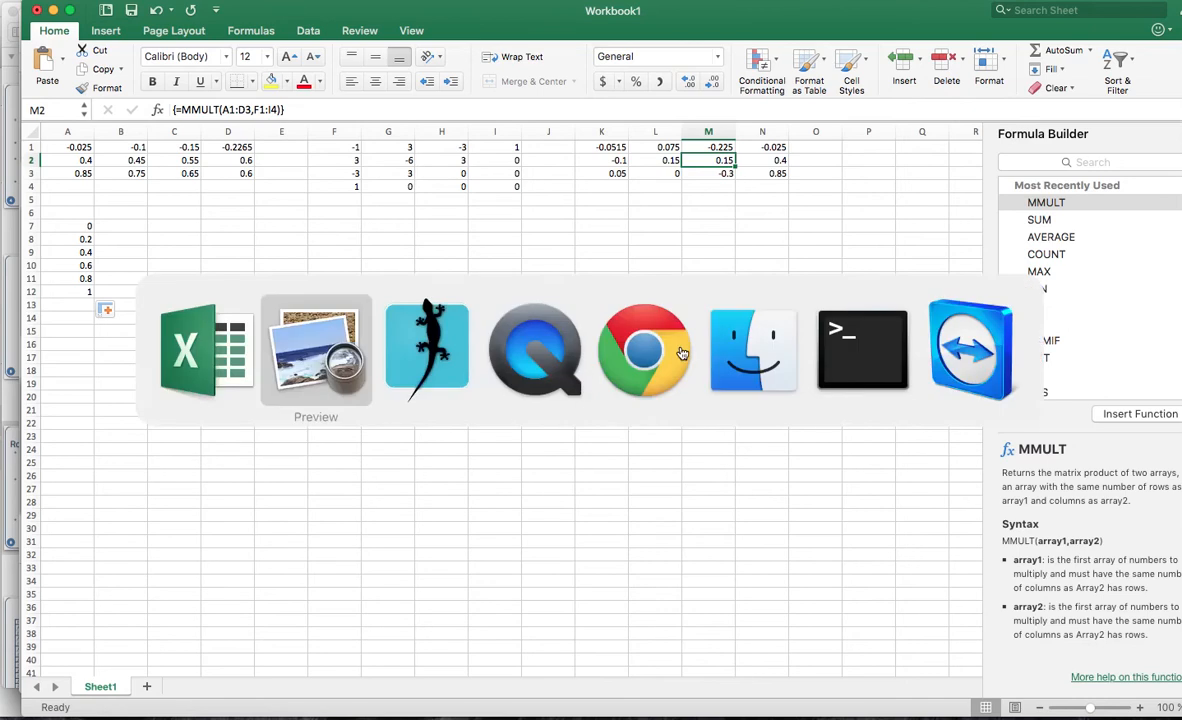
key(super+shift+Tab)
key(super+shift+Tab)
key(super+Tab)
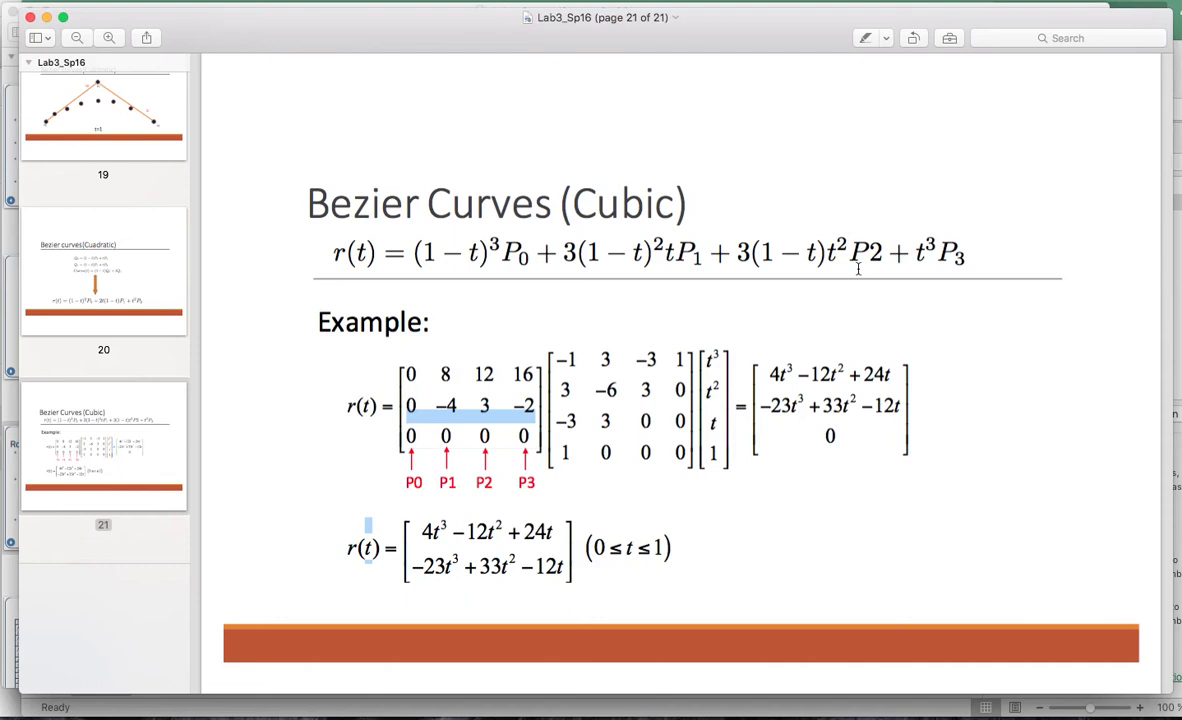
key(super+Tab)
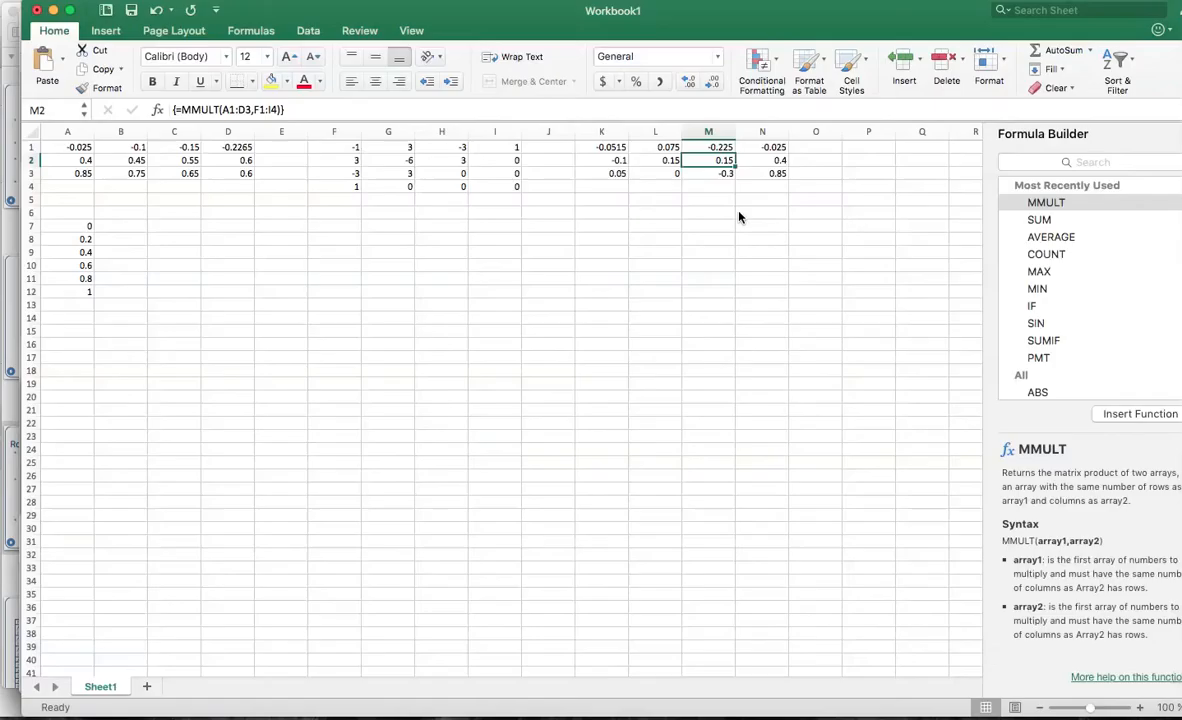
Enter the column headers X, Y and Z in B6:D6, above the table of t values.
scroll(136, 211, down, 1)
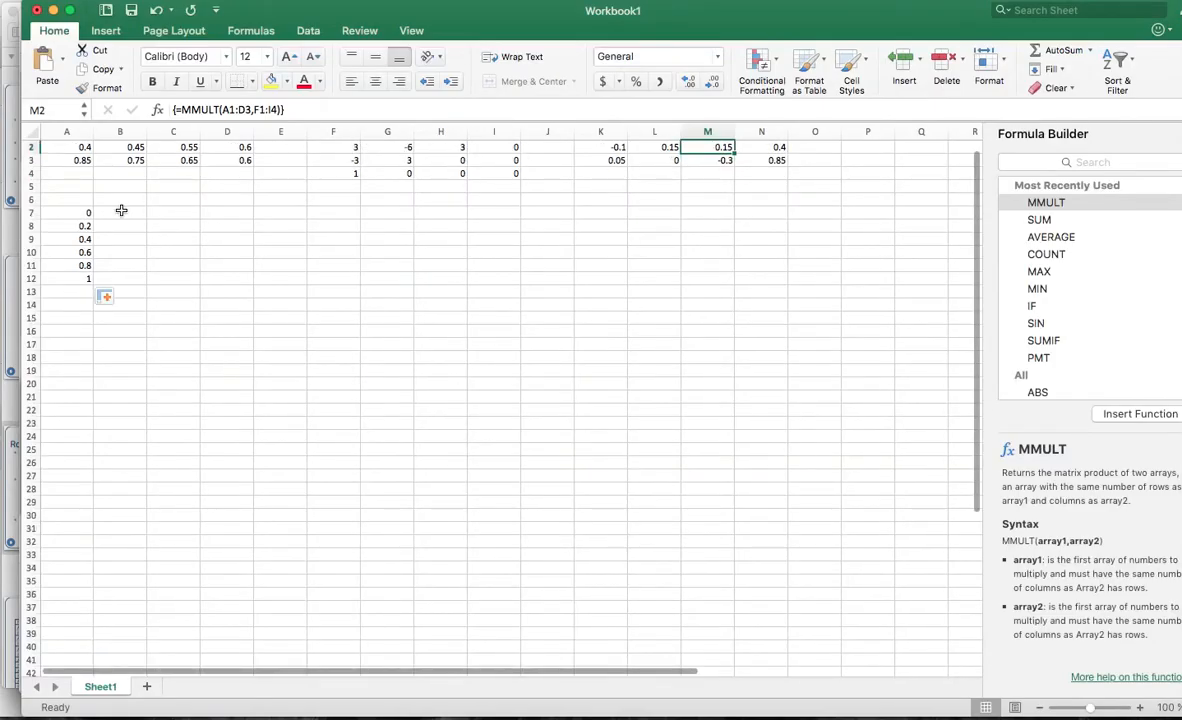
click(115, 212)
scroll(203, 208, up, 1)
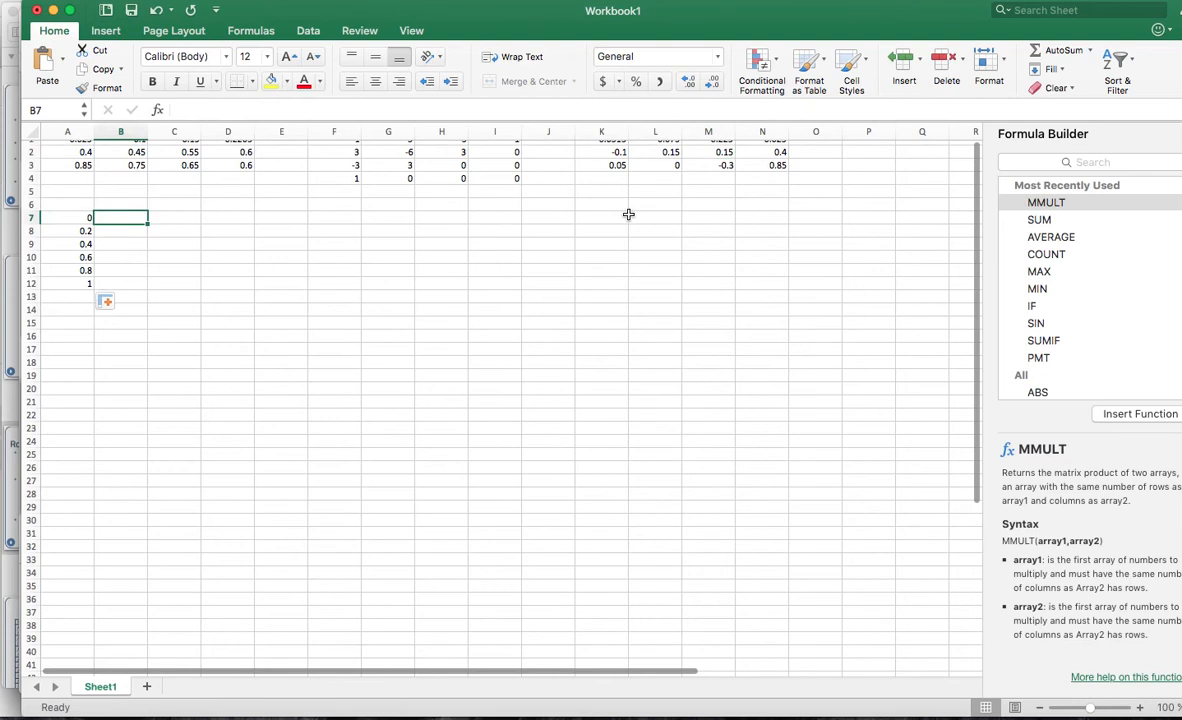
scroll(920, 437, up, 1)
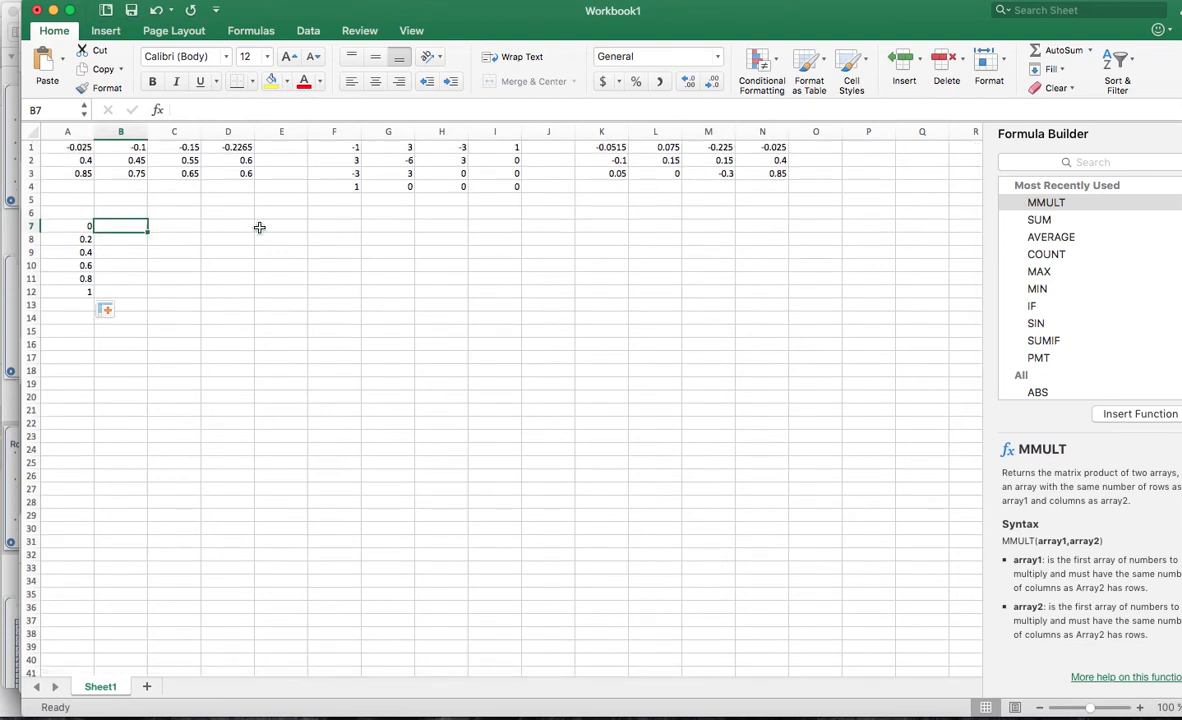
click(122, 212)
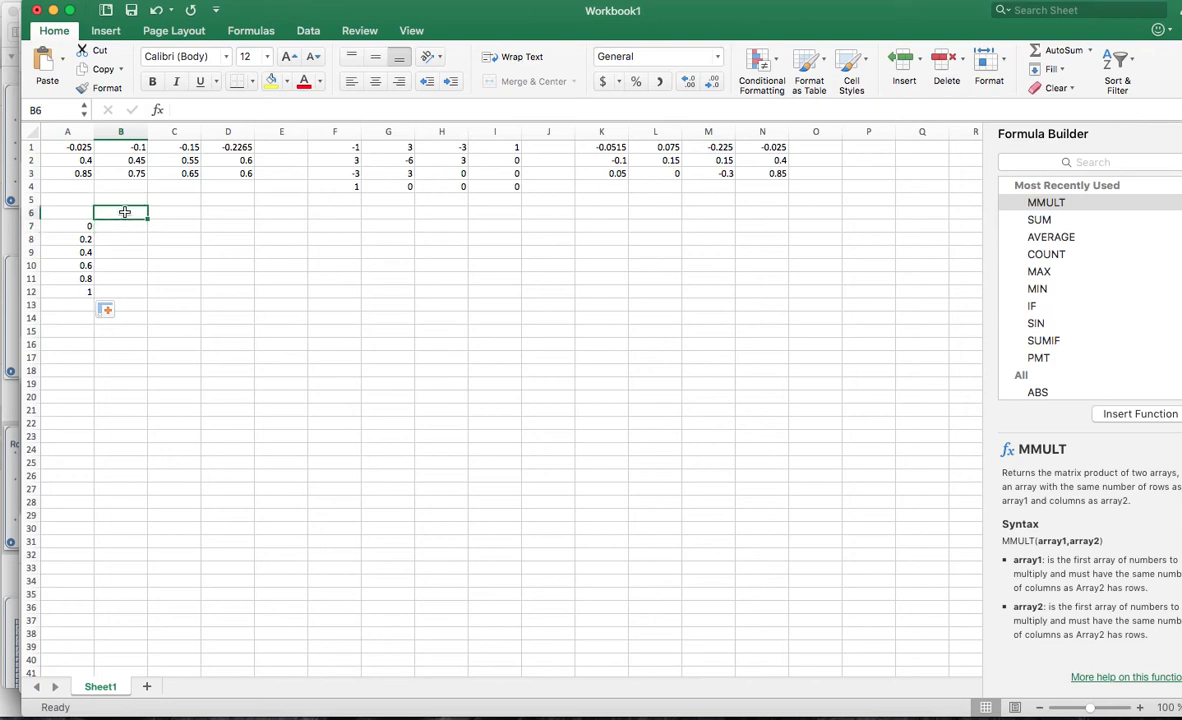
text(x)
click(164, 211)
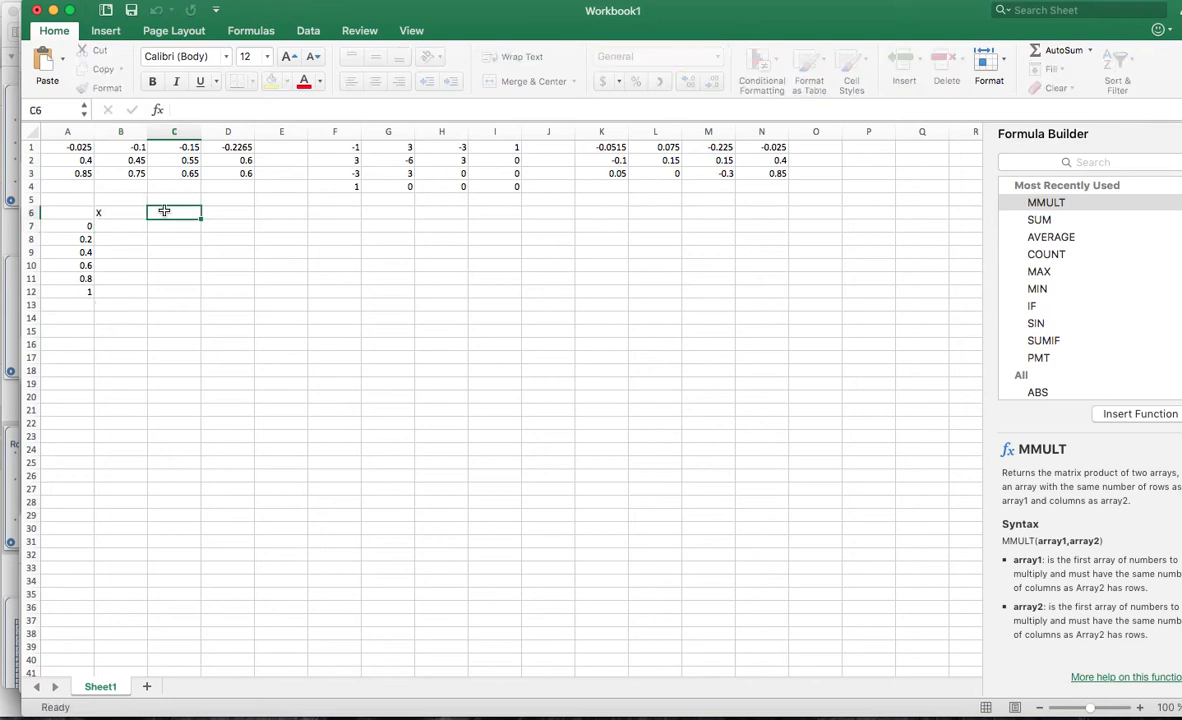
text(Y)
click(233, 216)
text(Z)
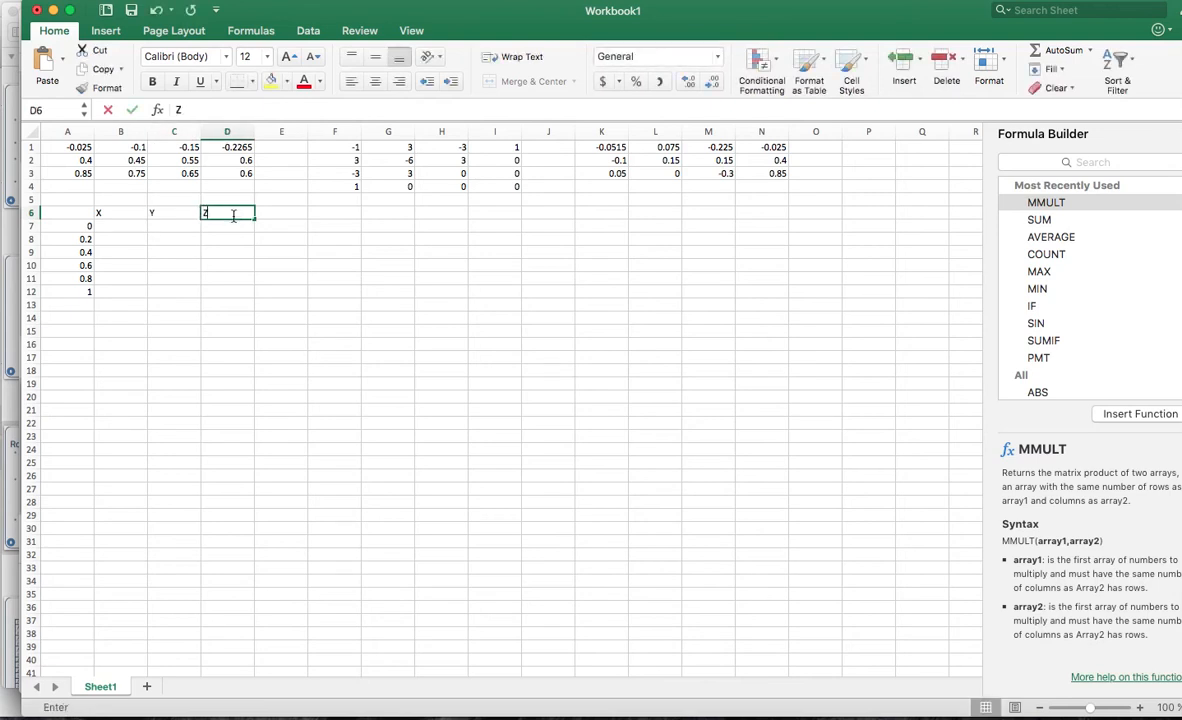
click(180, 240)
click(118, 227)
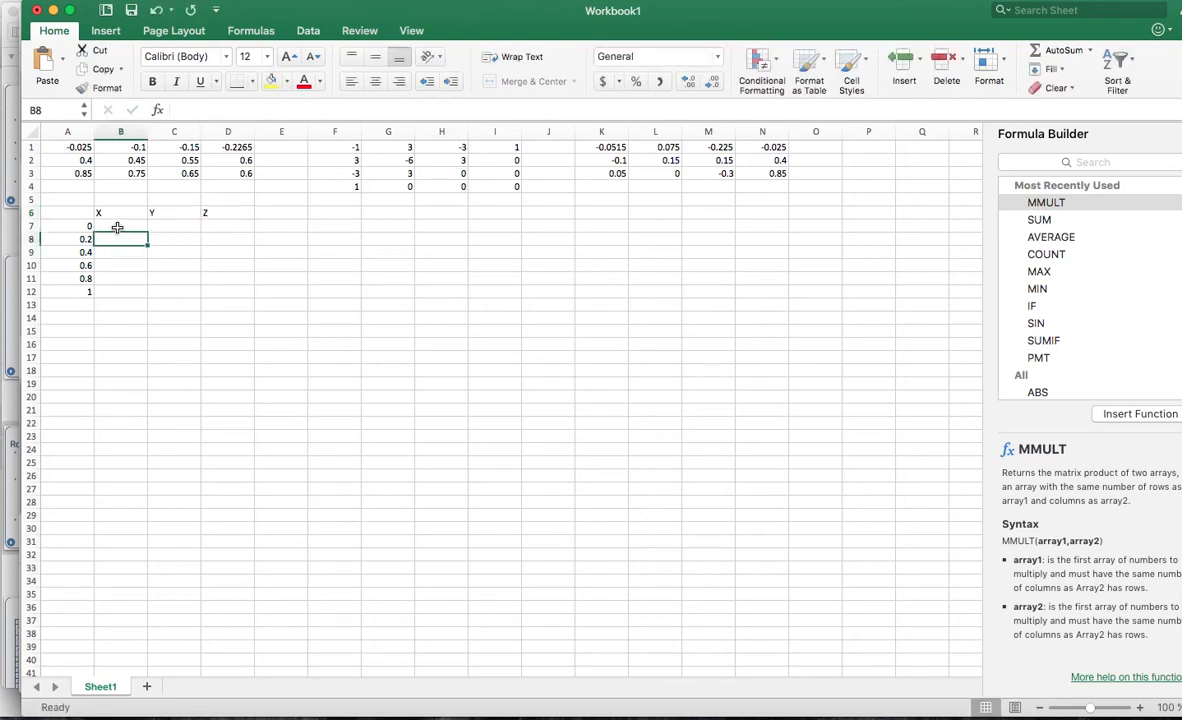
click(192, 110)
text(=)
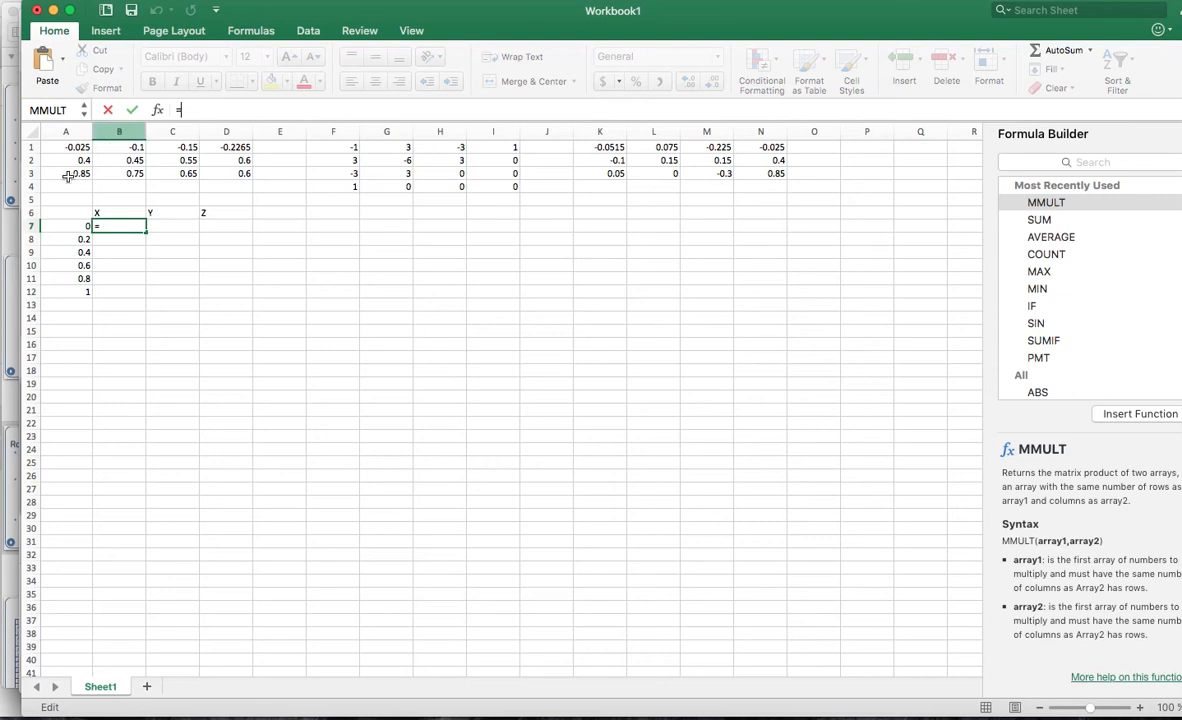
text(A7)
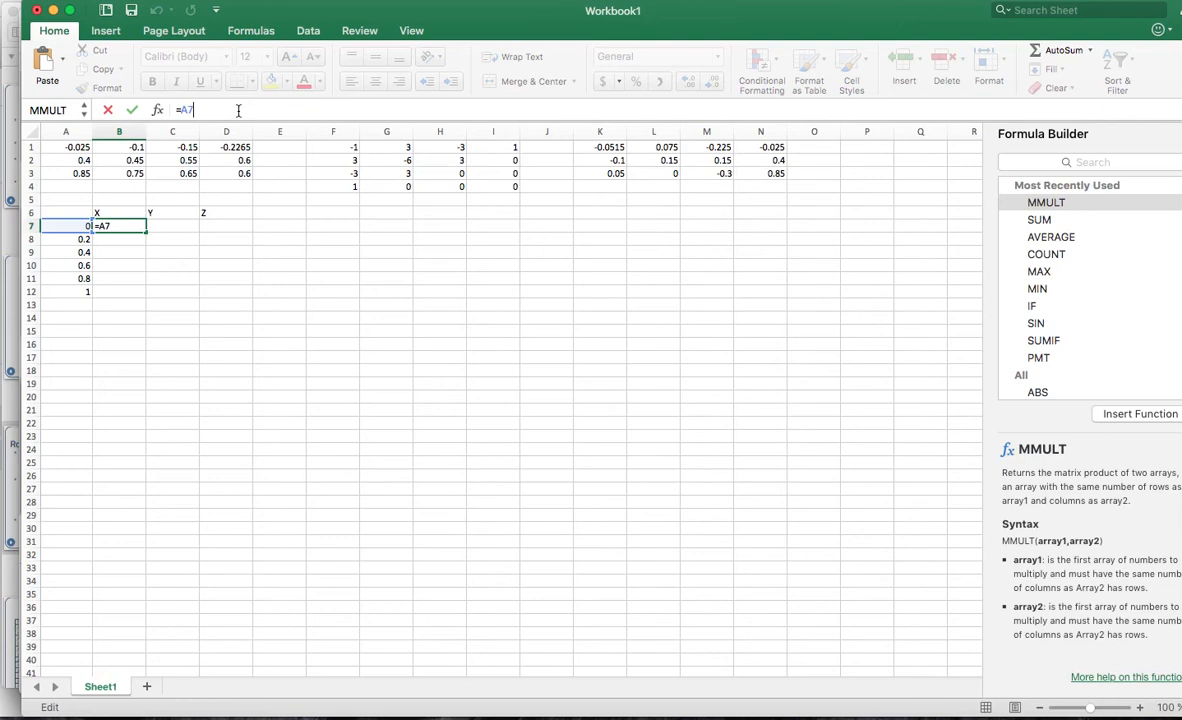
text(^)
text(3)
text(-)
text(0.)
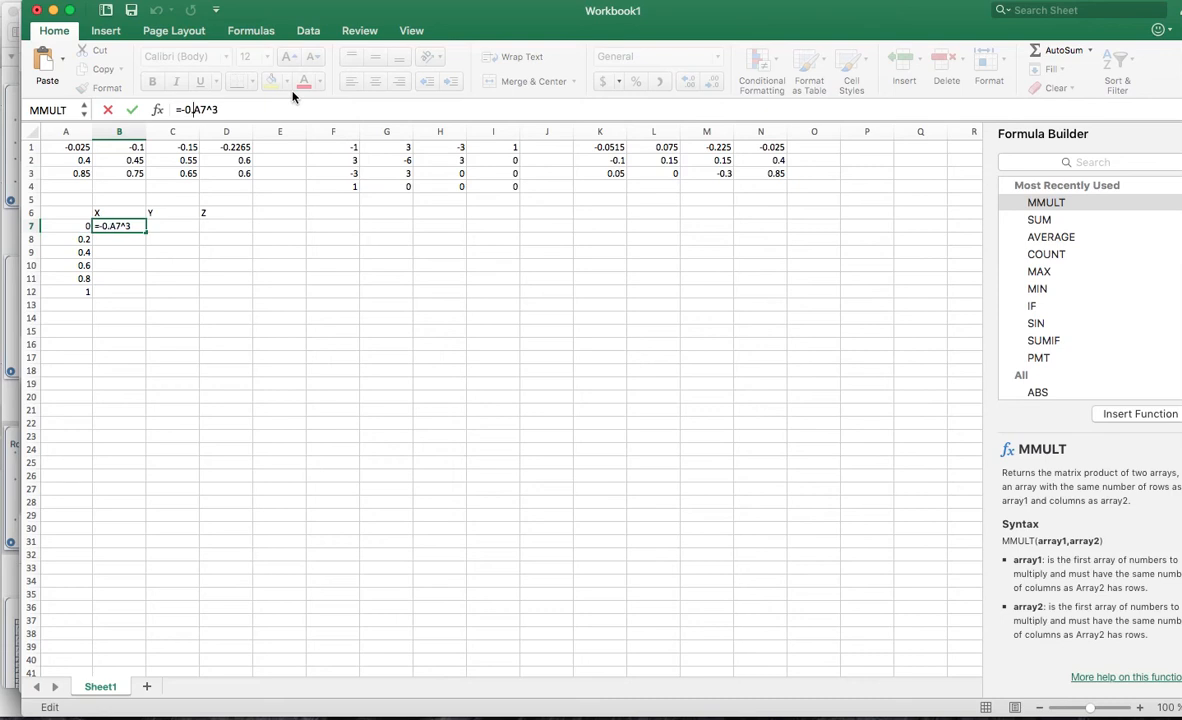
text(0515)
key(Right)
key(Right)
key(Right)
text(+ 0)
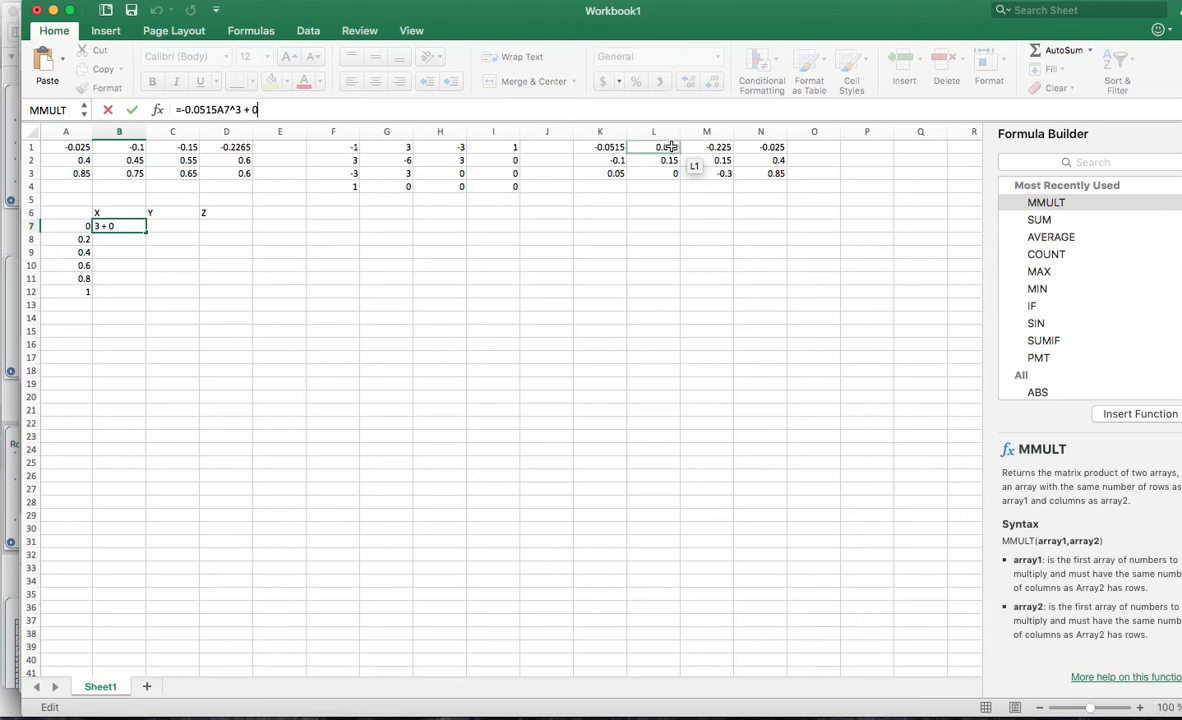
text(+)
click(610, 203)
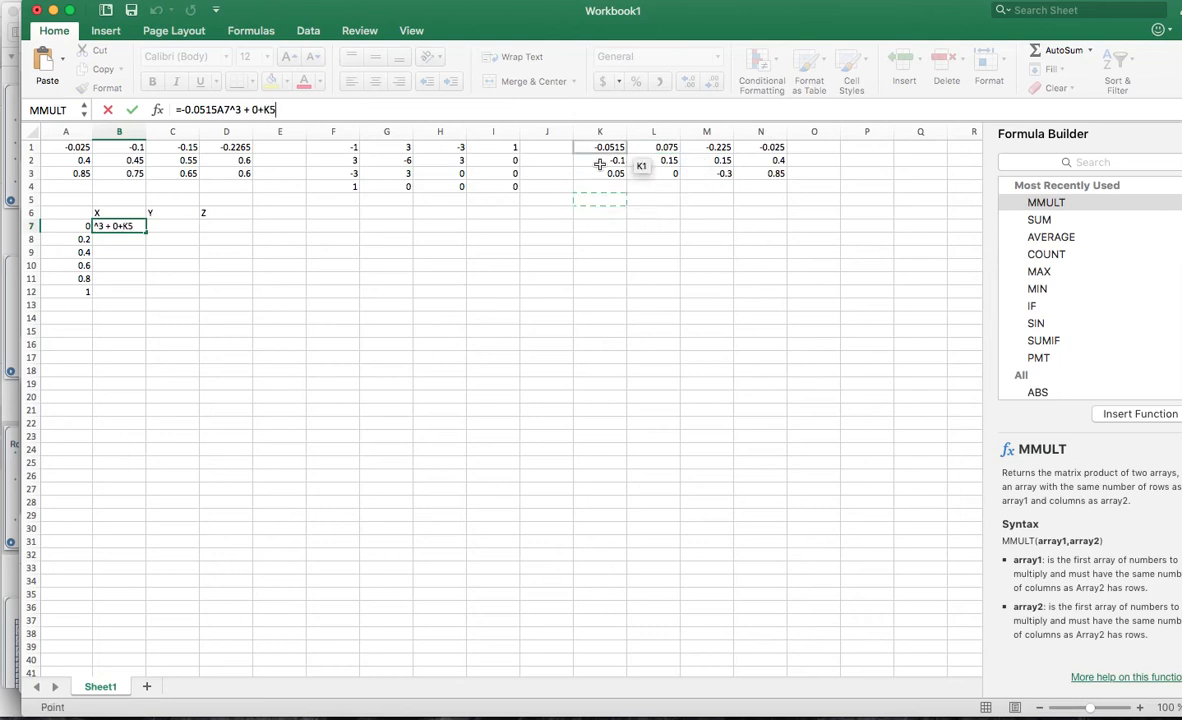
text(3+)
click(609, 201)
mouse_move(609, 201)
mouse_down()
mouse_move(617, 185)
mouse_move(621, 201)
mouse_up()
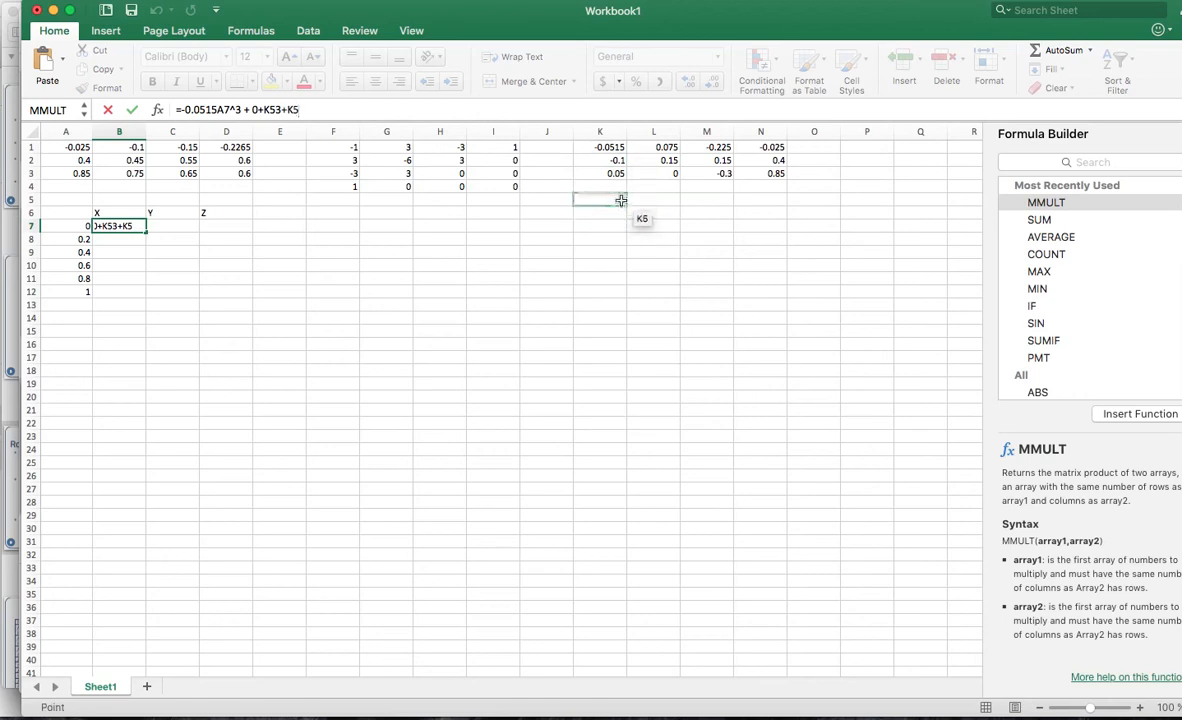
text(3+)
click(610, 200)
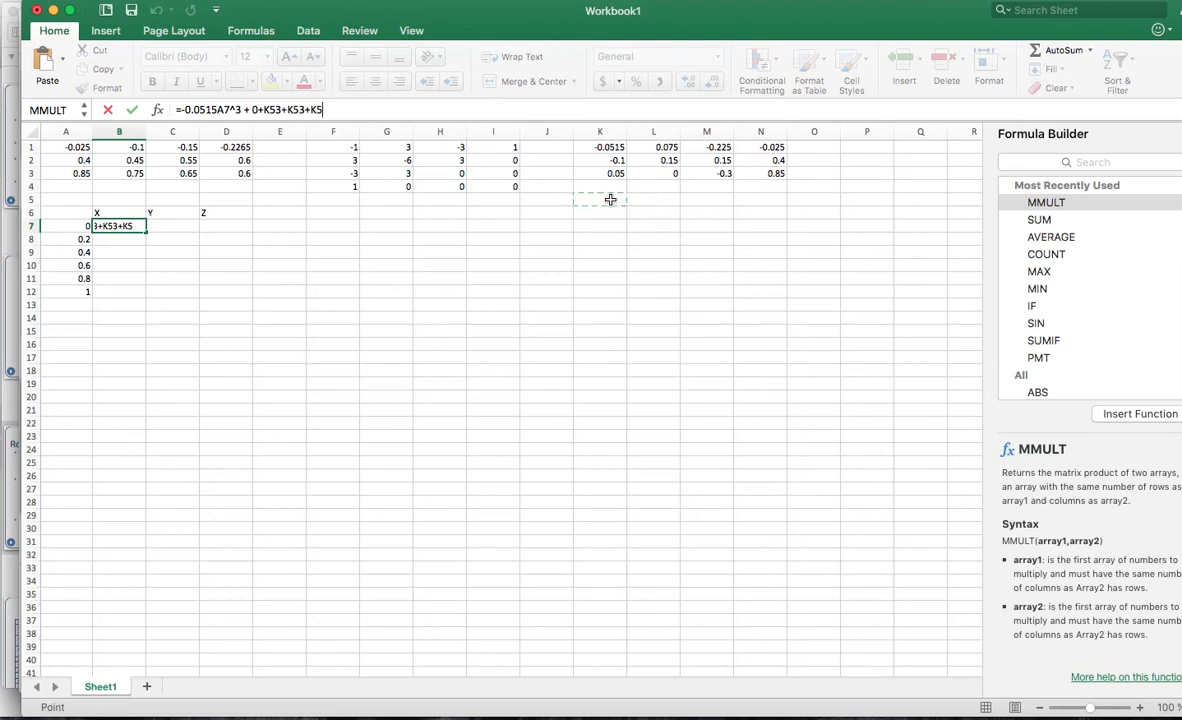
key(Escape)
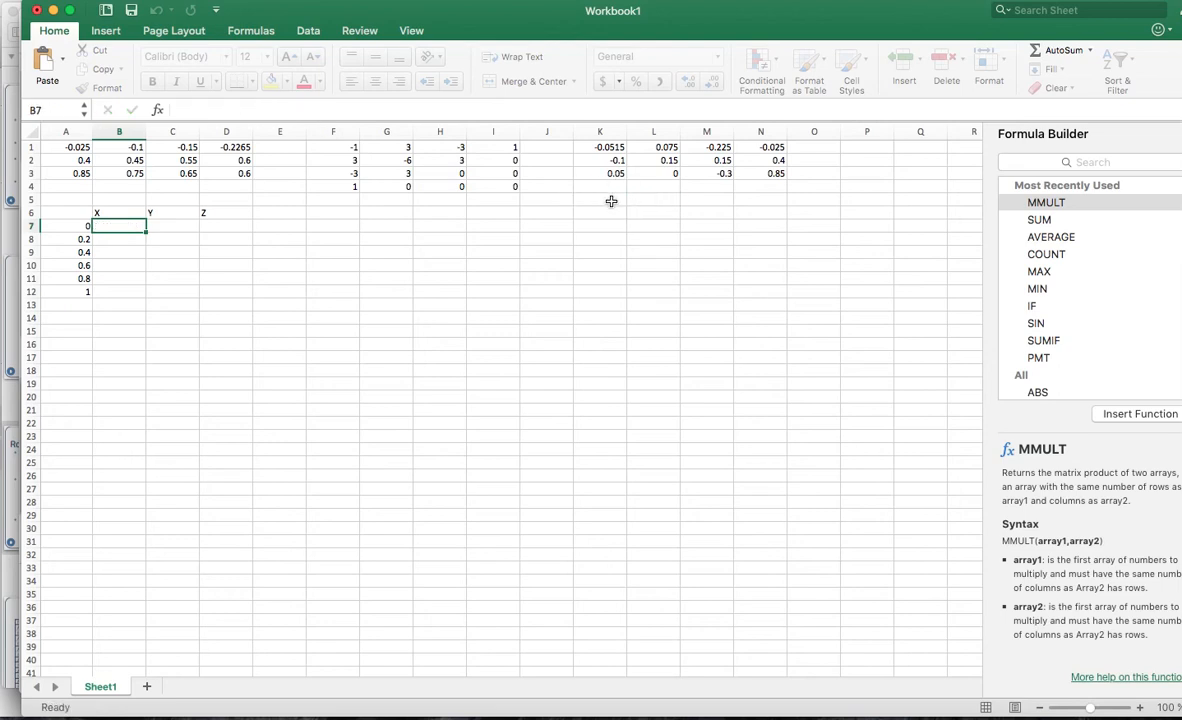
Enter the powers of t, 3, 2, 1 and 0, in K5:N5 below the coefficient columns.
click(610, 199)
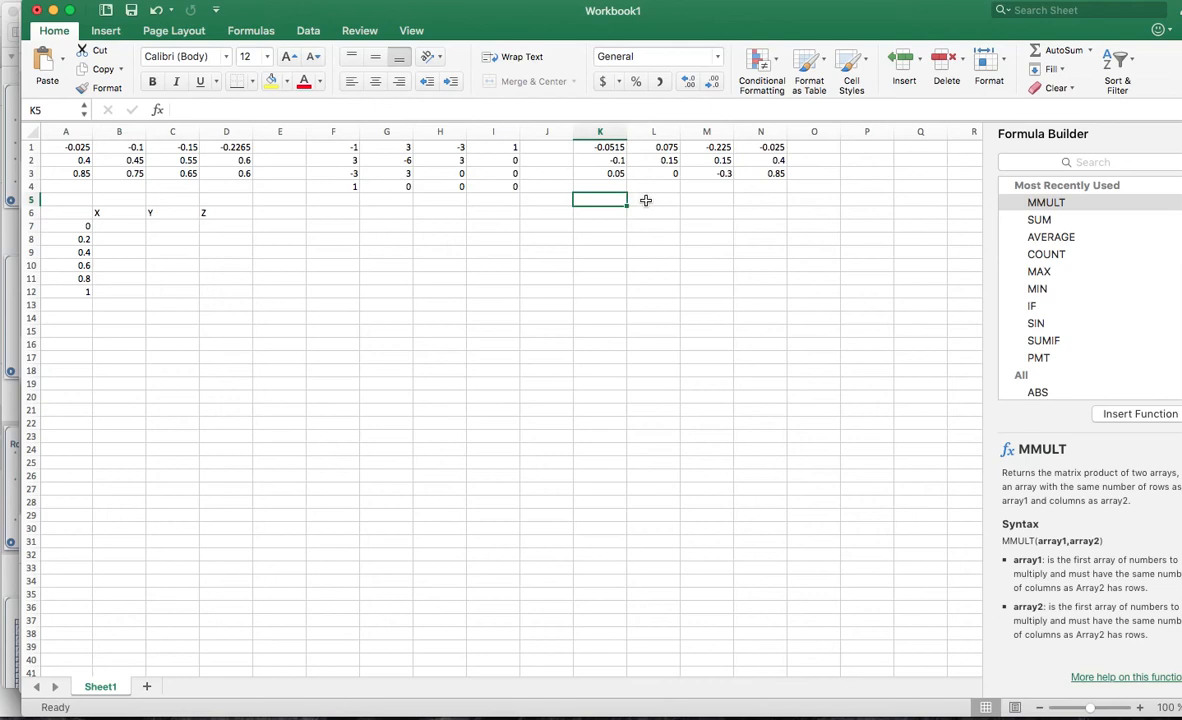
click(335, 110)
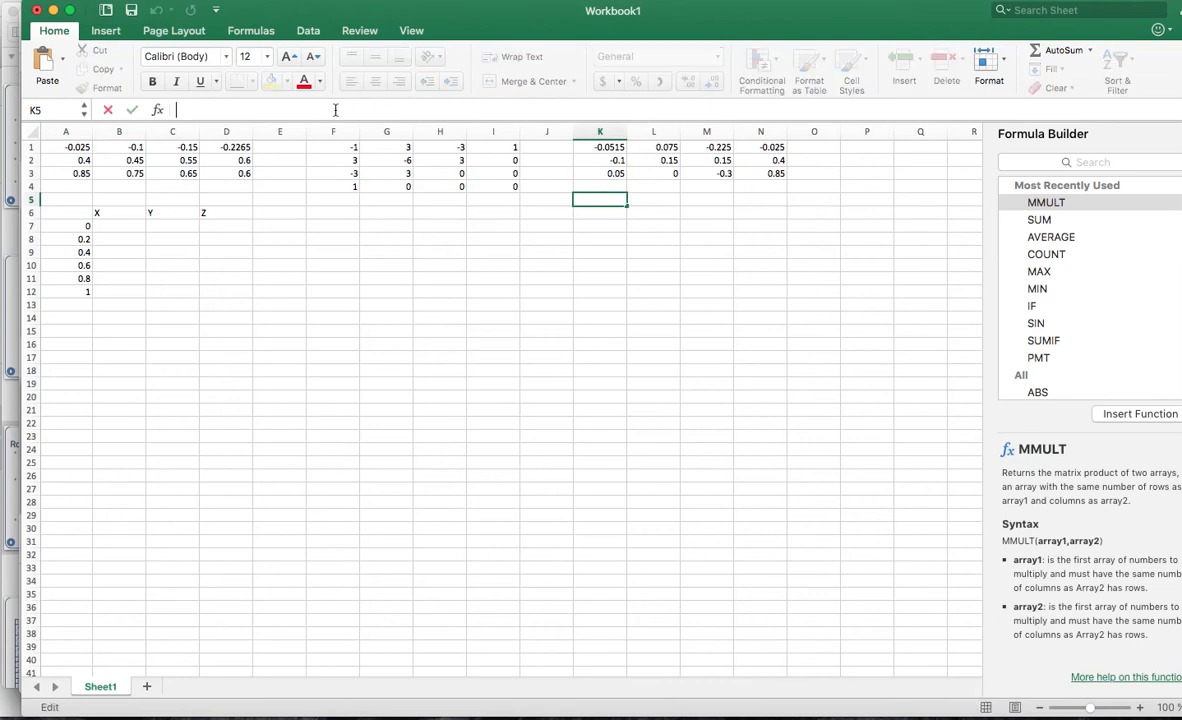
text(3)
click(637, 199)
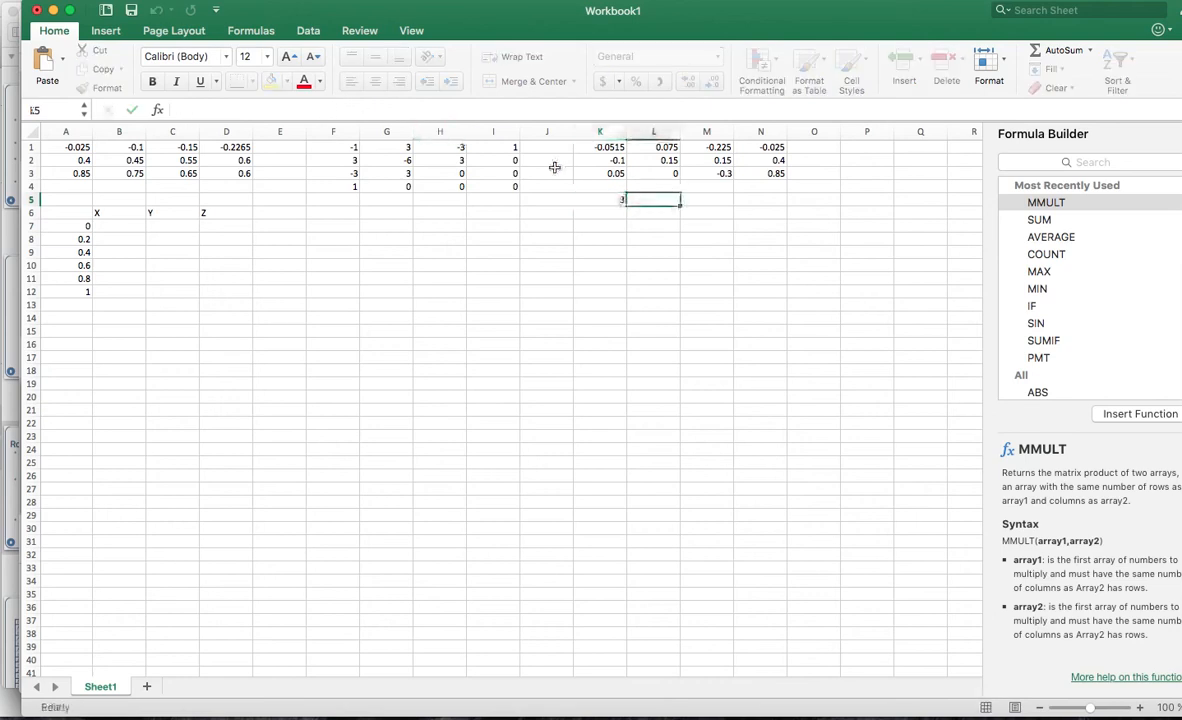
click(248, 110)
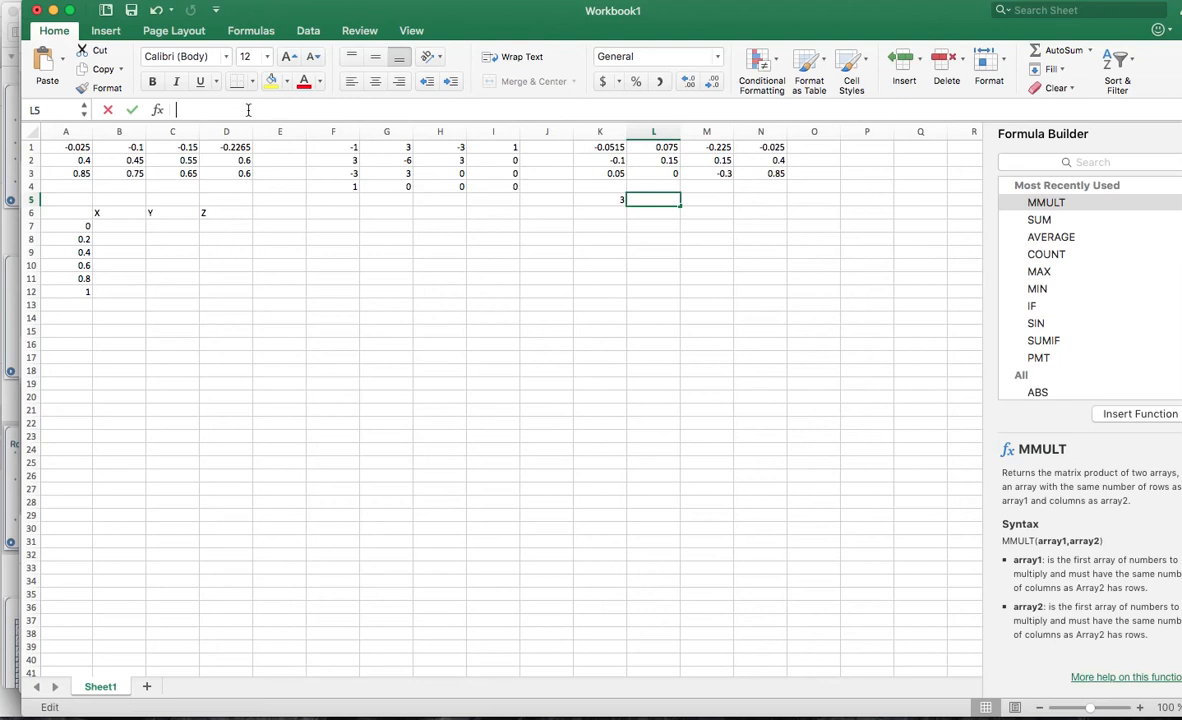
text(2)
click(703, 199)
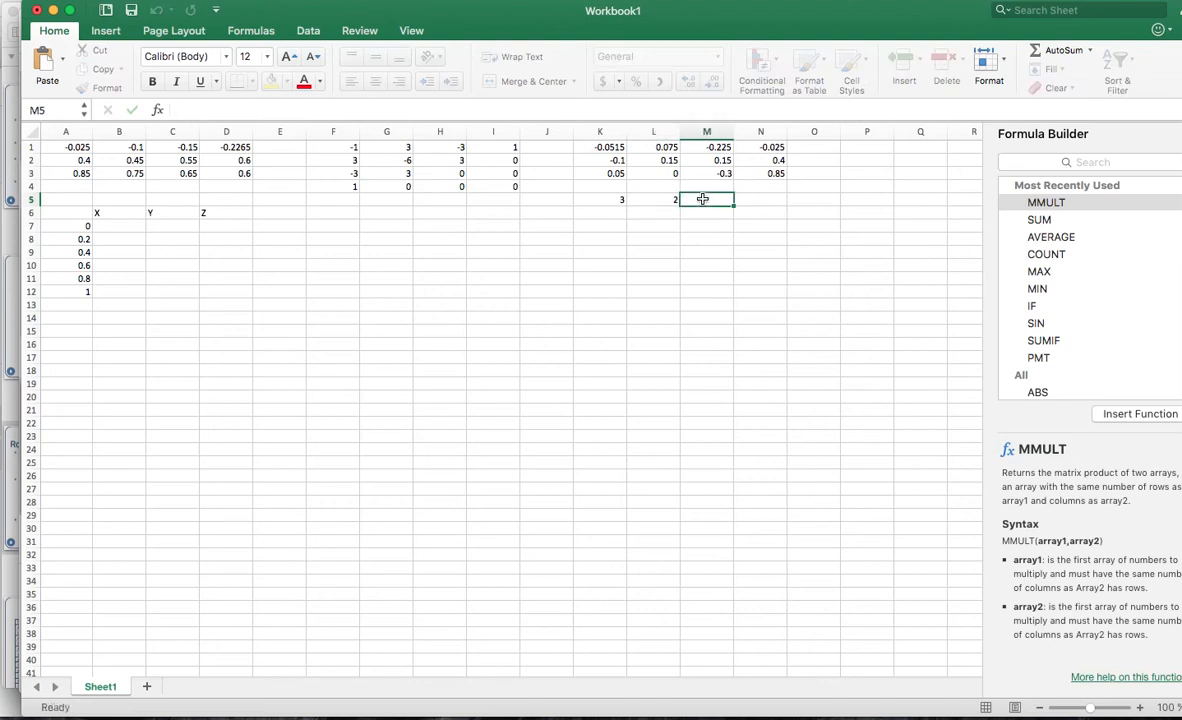
text(1)
click(760, 199)
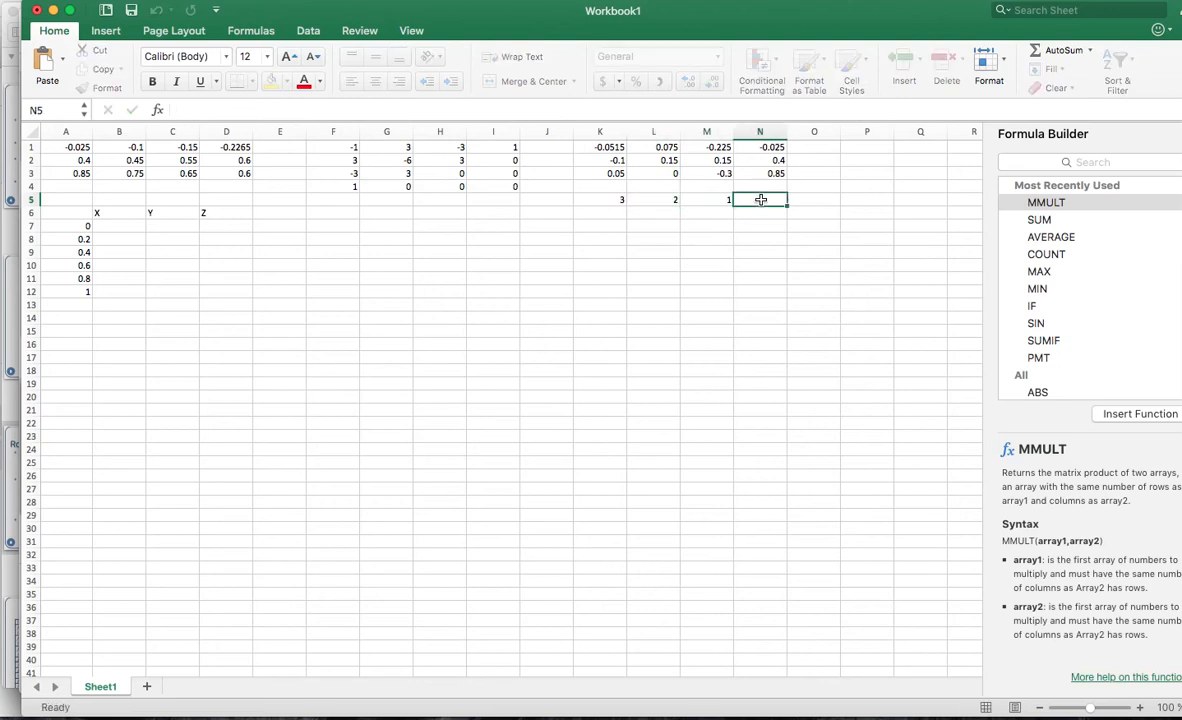
text(0)
click(750, 317)
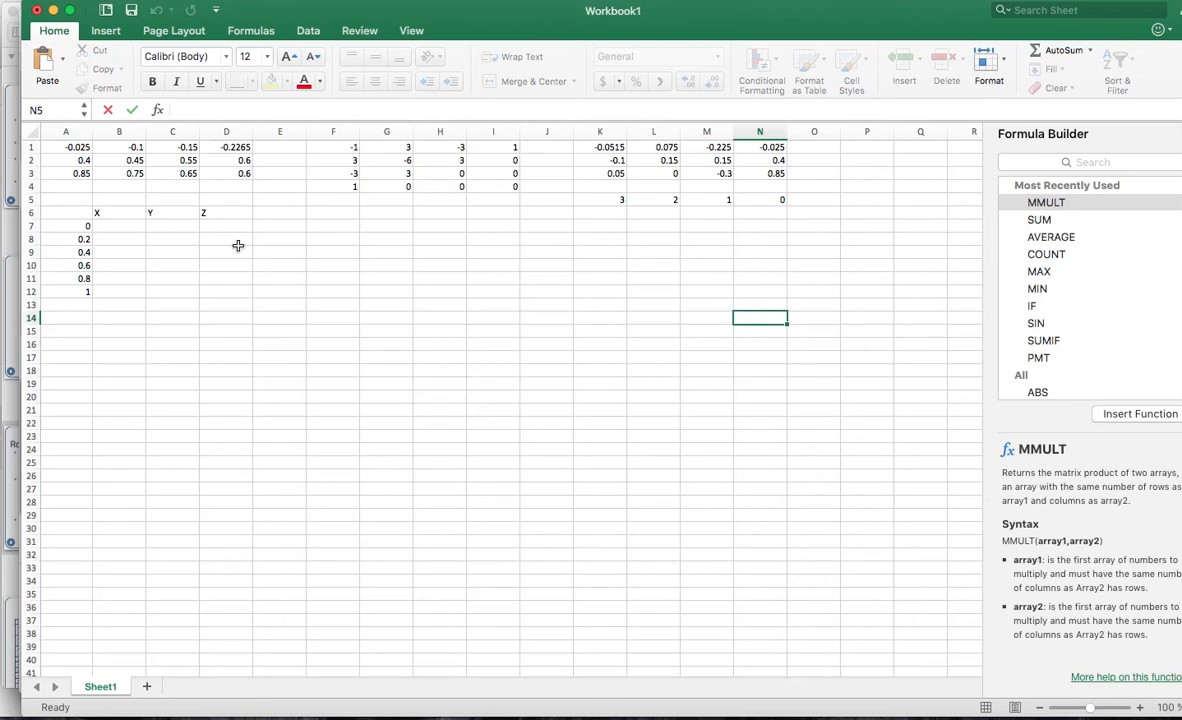
Enter the X coordinate formula =-0.0515*A7^3 + 0.075*A7^2-0.225*A7-0.025 in B7.
click(113, 228)
click(204, 109)
text(=)
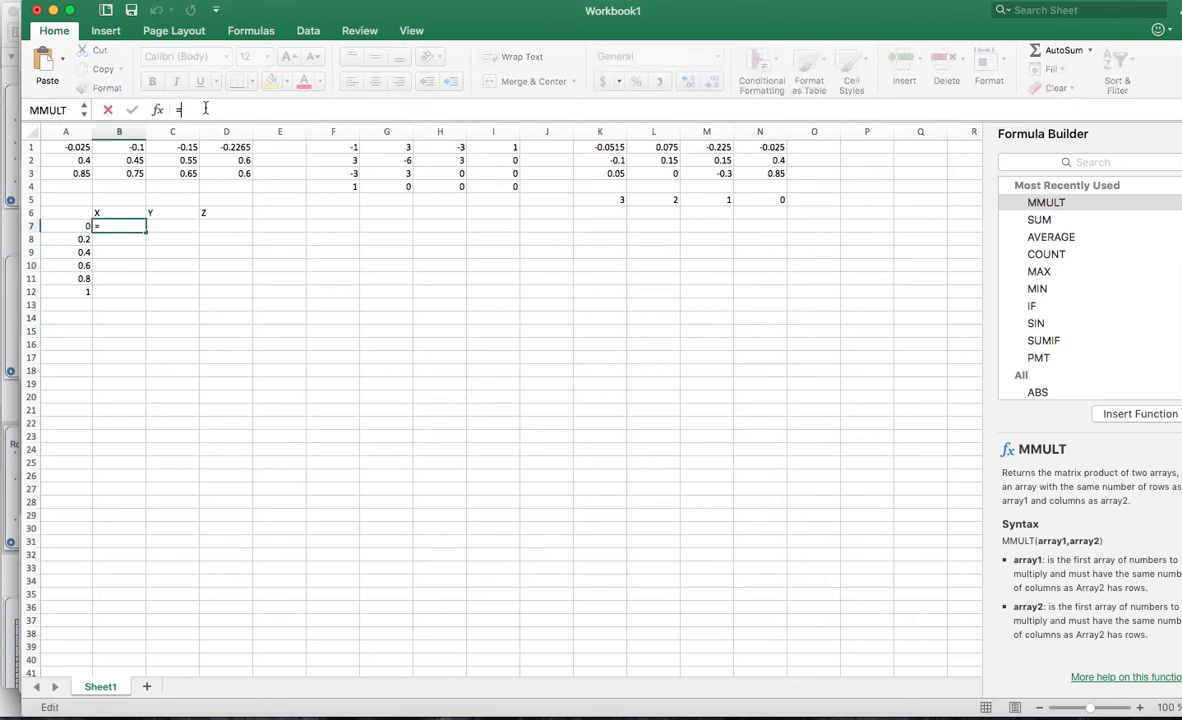
text(-.0)
key(BackSpace)
key(BackSpace)
key(BackSpace)
text(0.0515*A7^3)
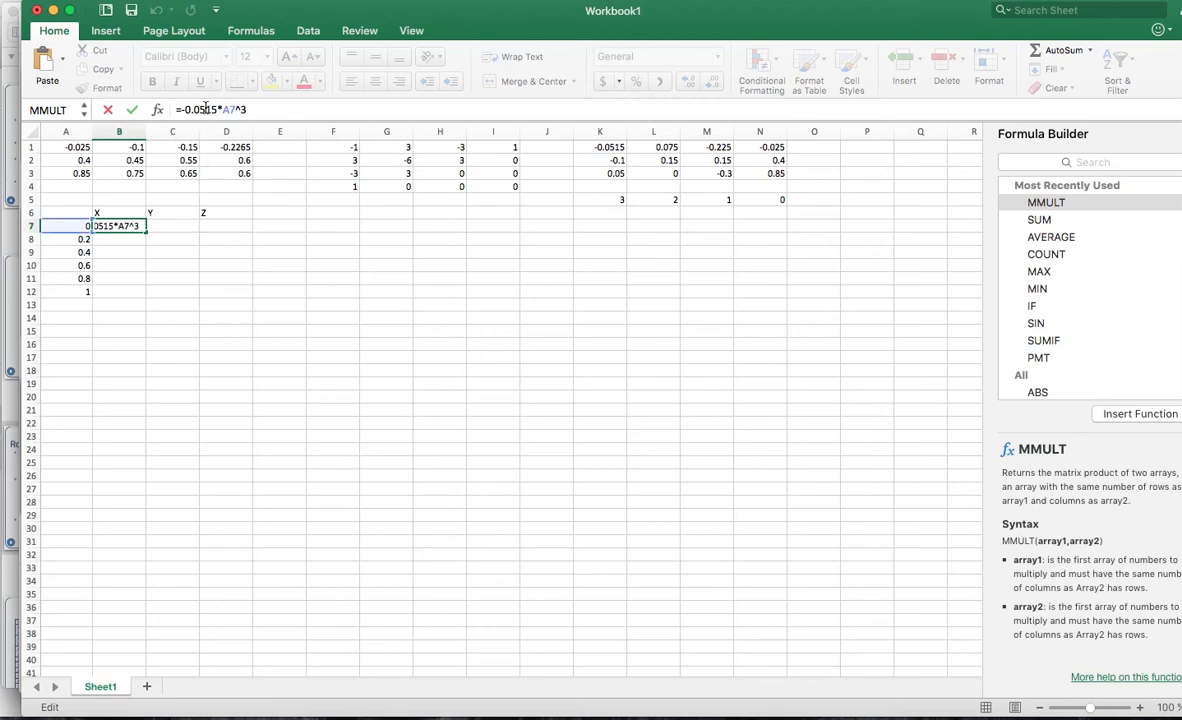
text( + 0.075*A)
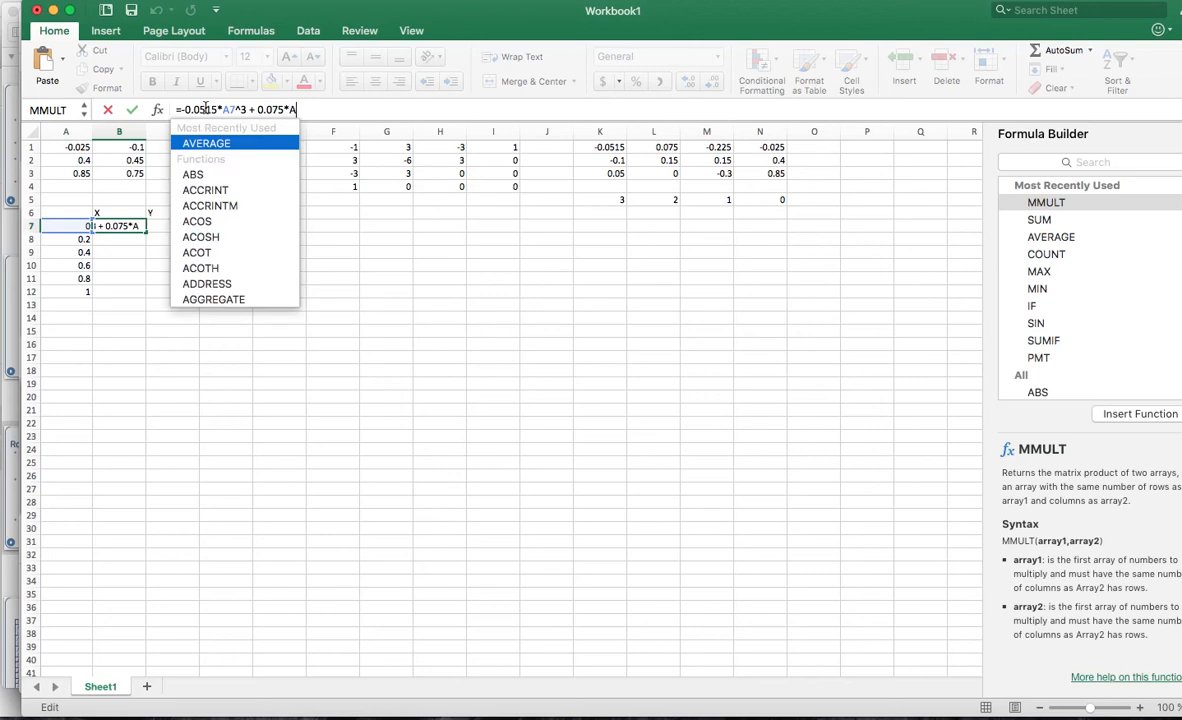
text(7)
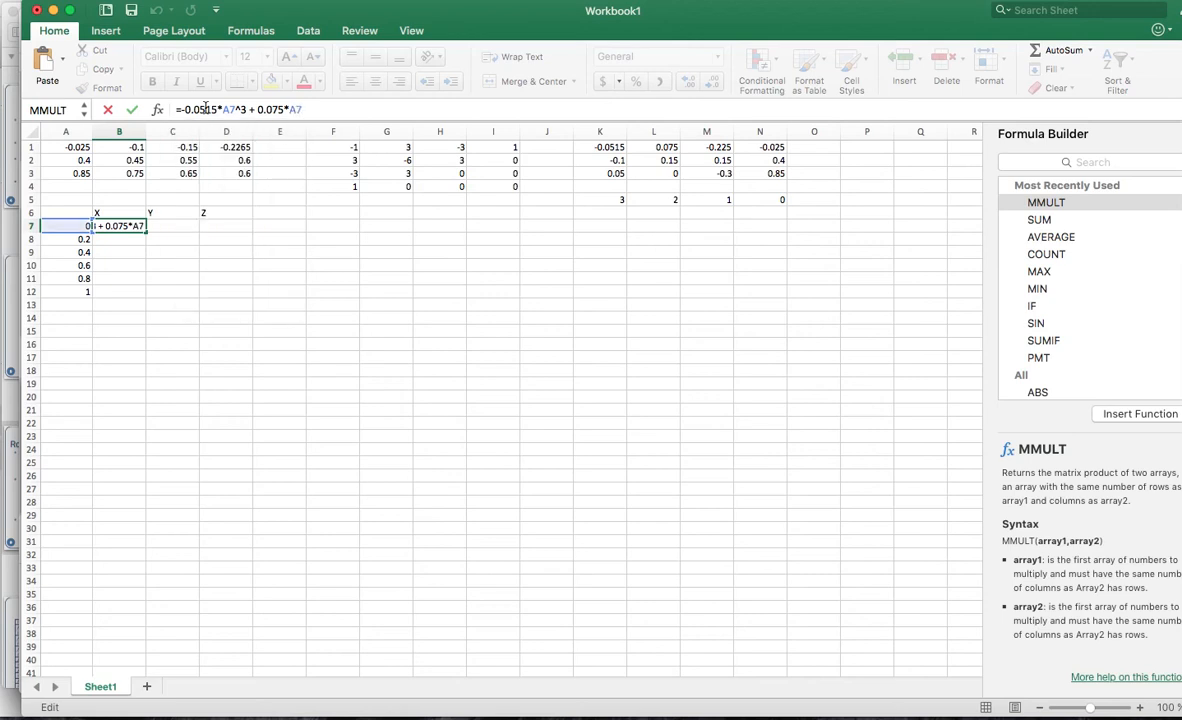
text(*)
text(^)
text(2)
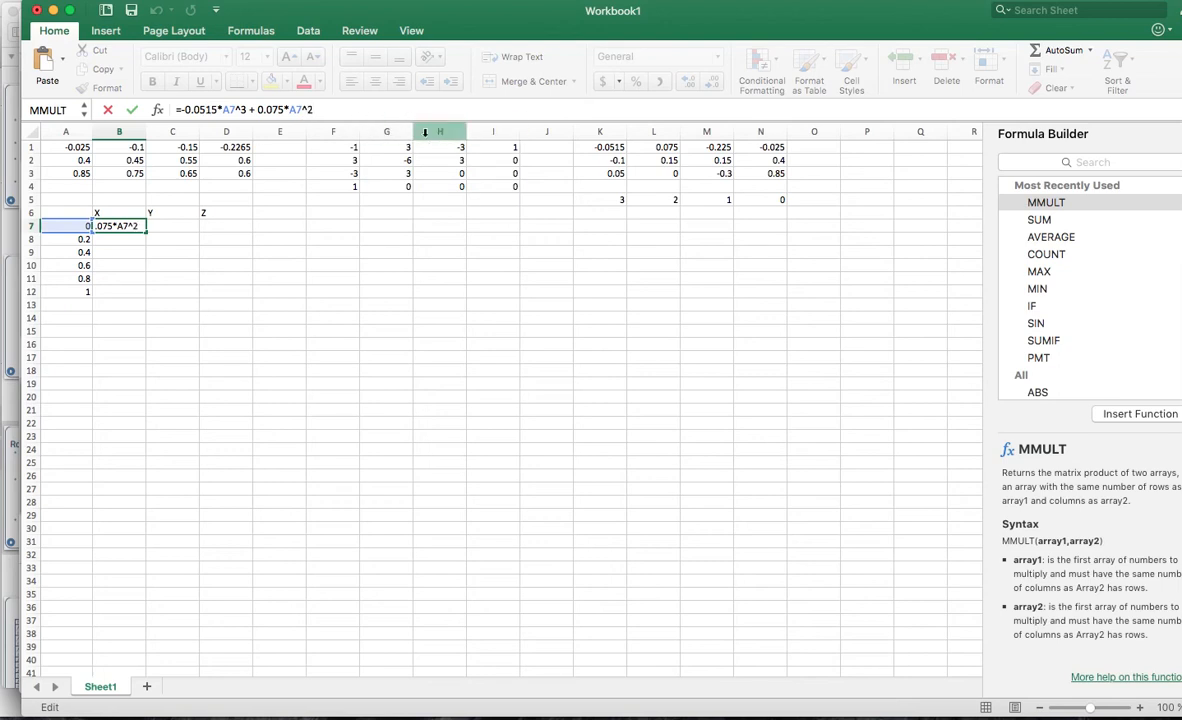
text(+)
key(BackSpace)
key(BackSpace)
text(-)
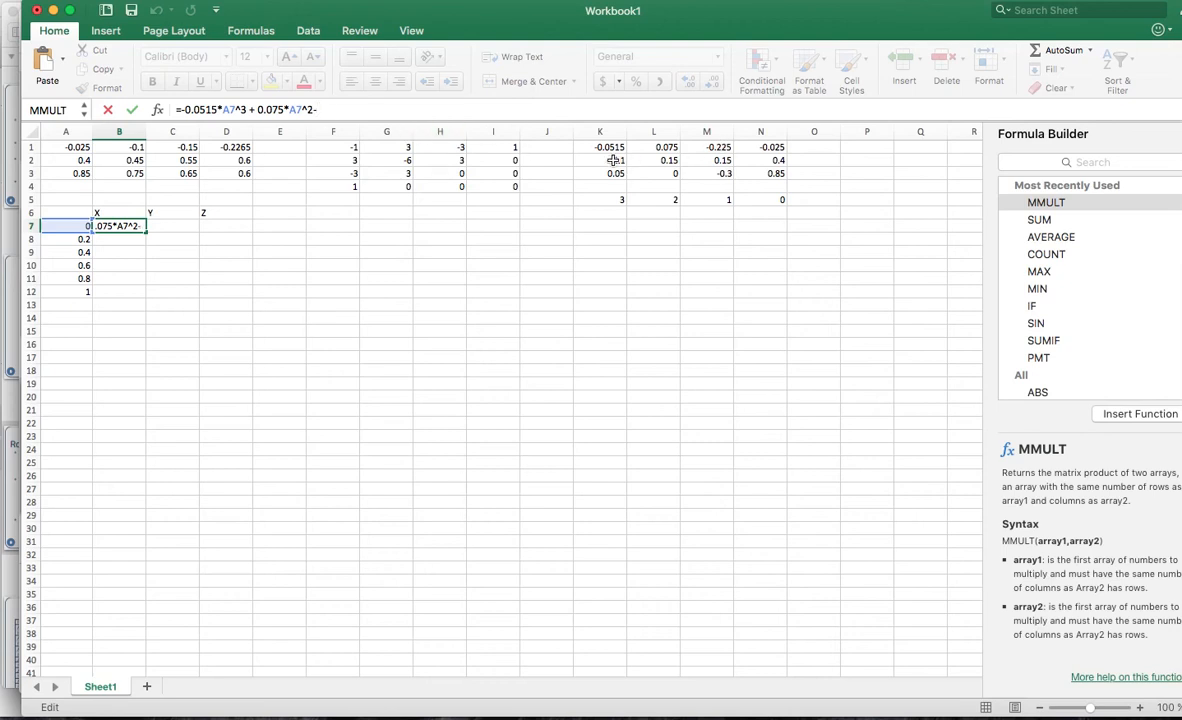
text(0.22)
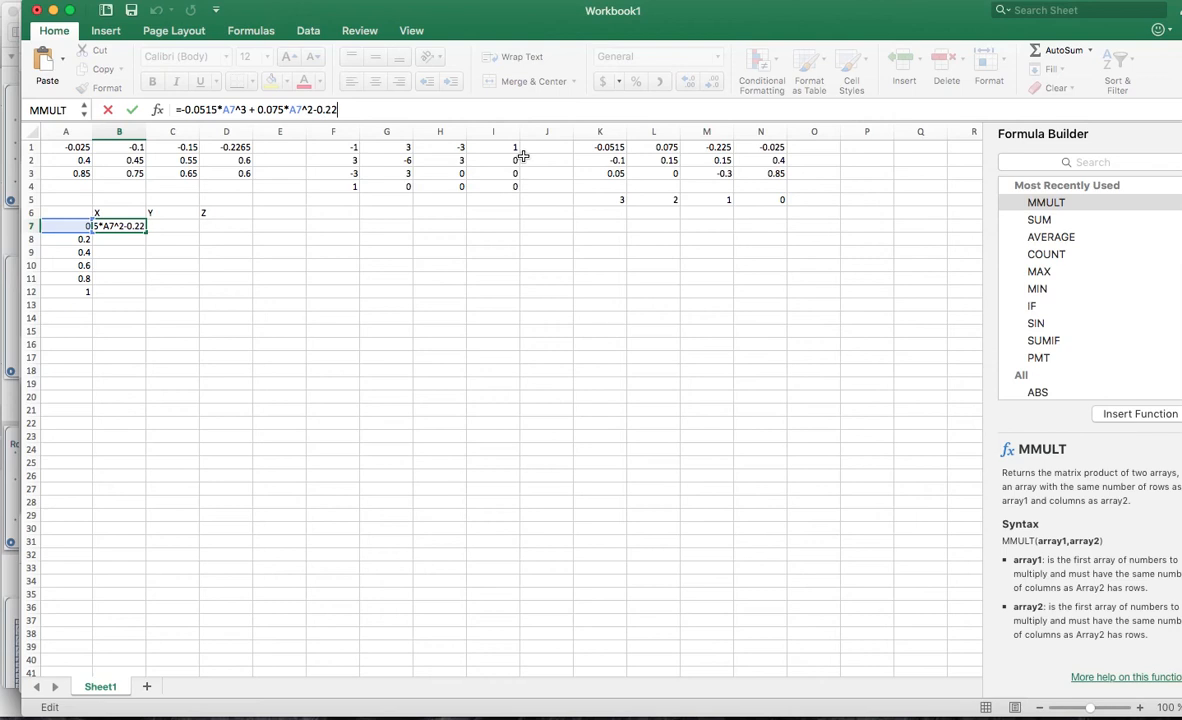
text(5*A7)
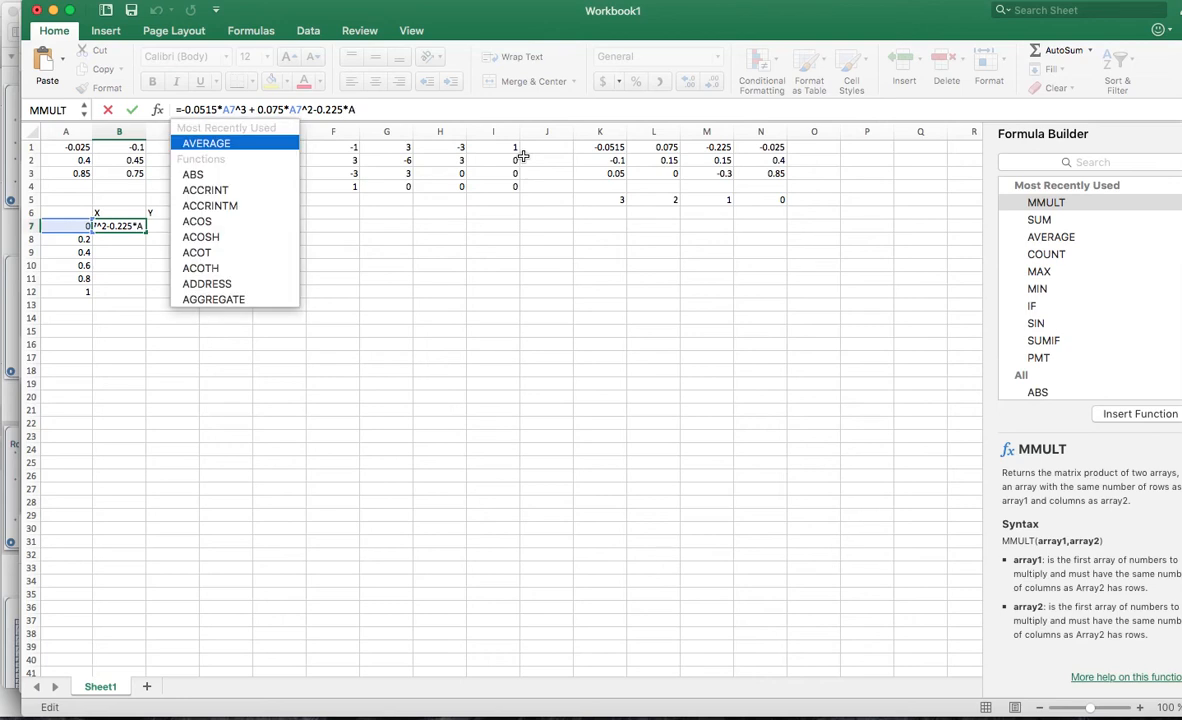
text(^)
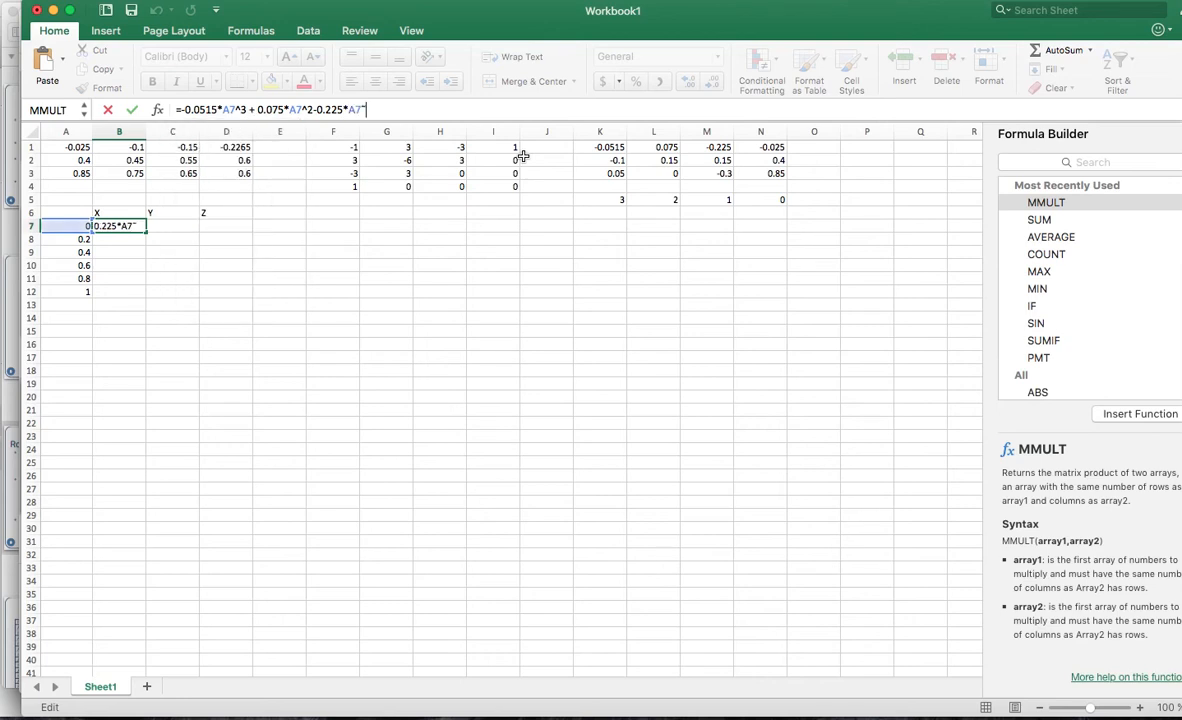
text(^)
key(BackSpace)
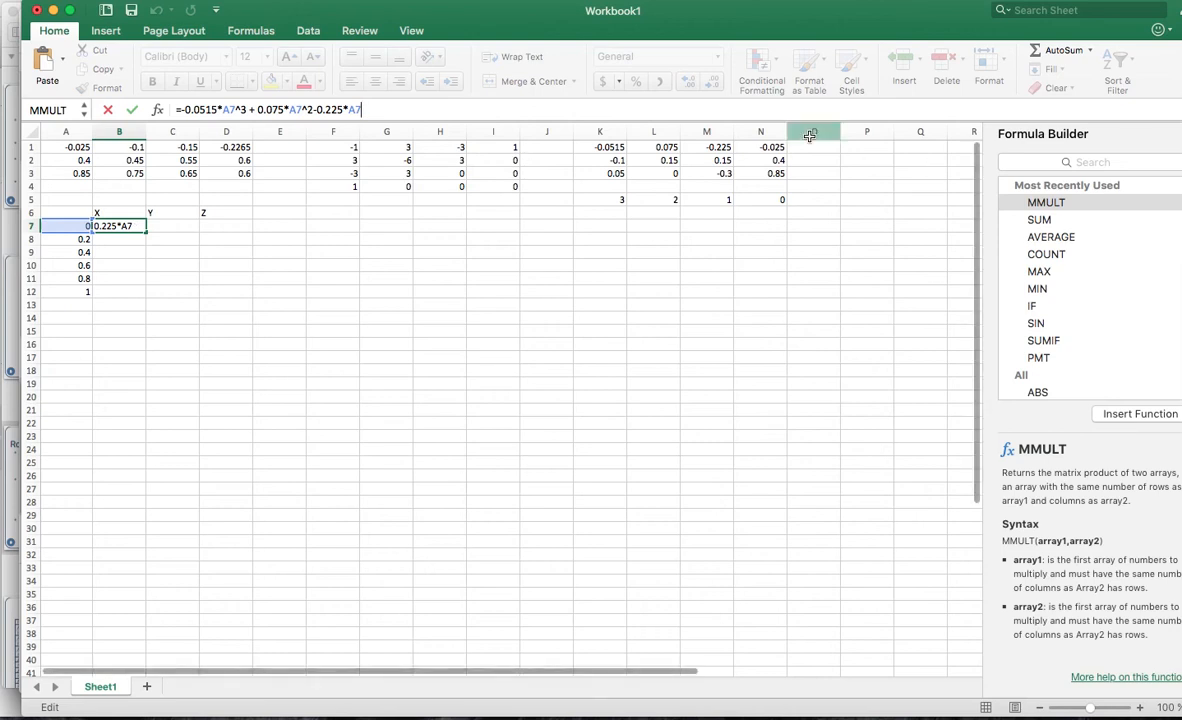
text(-)
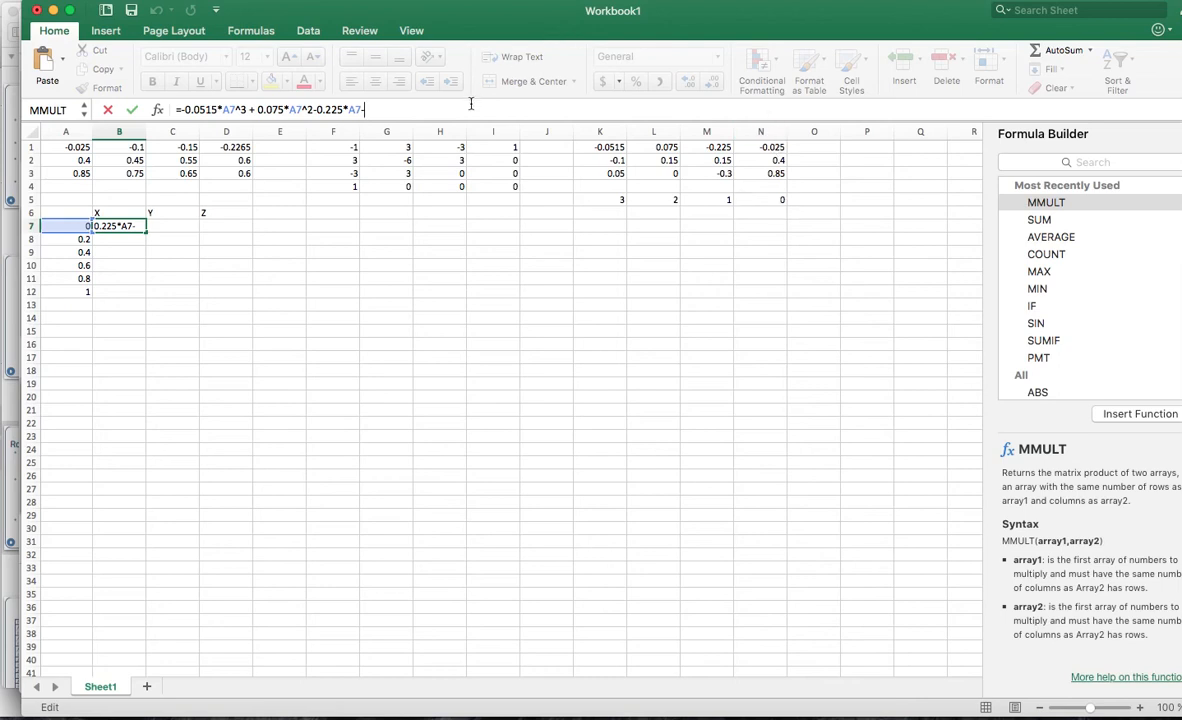
text(0.025)
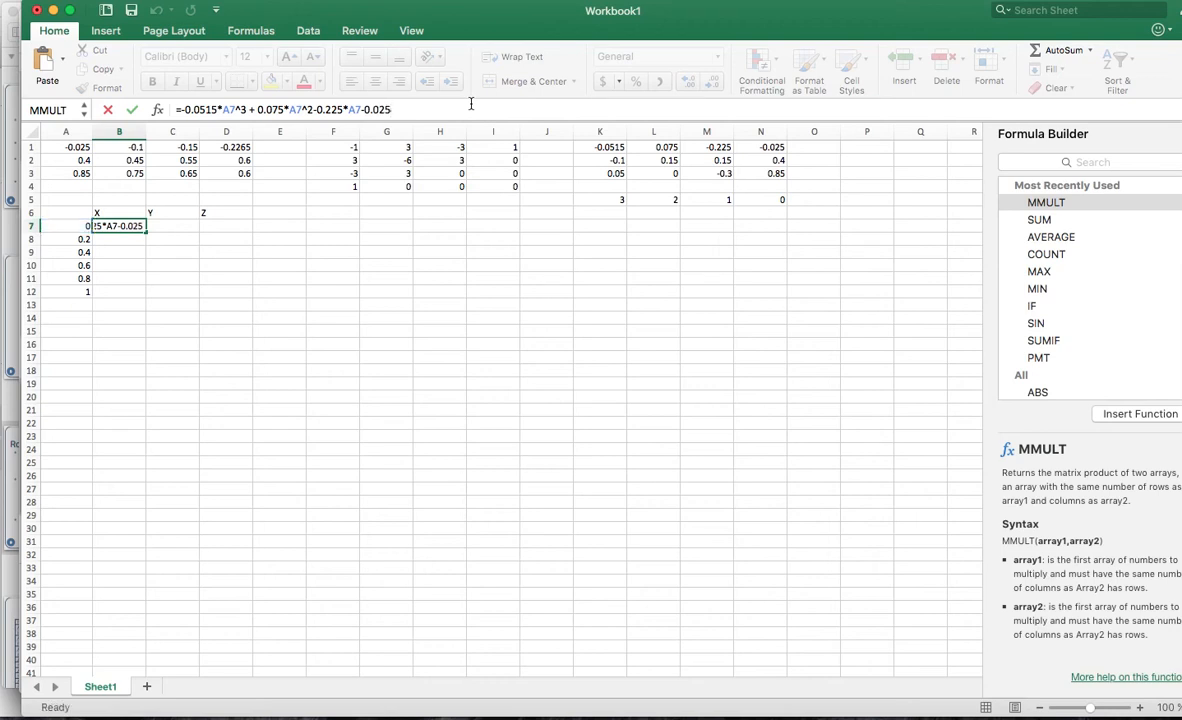
key(Return)
click(125, 226)
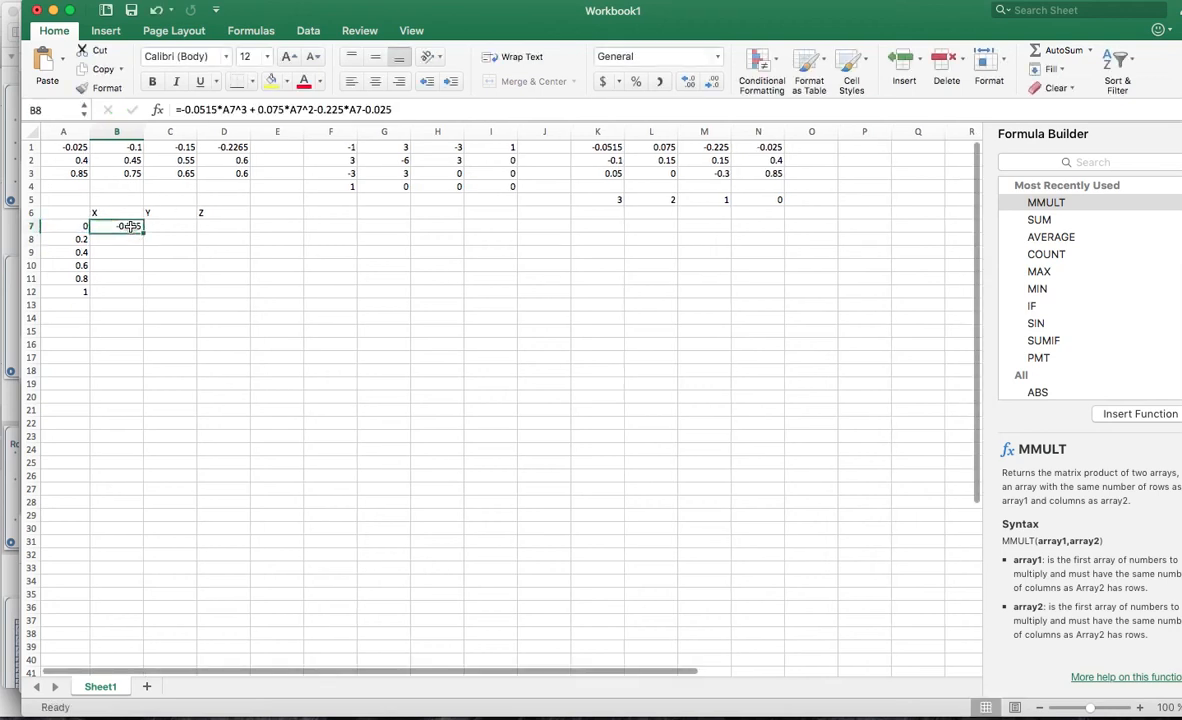
Fill the X coordinate formula from B7 down through B12 for all t values.
scroll(191, 199, left, 1)
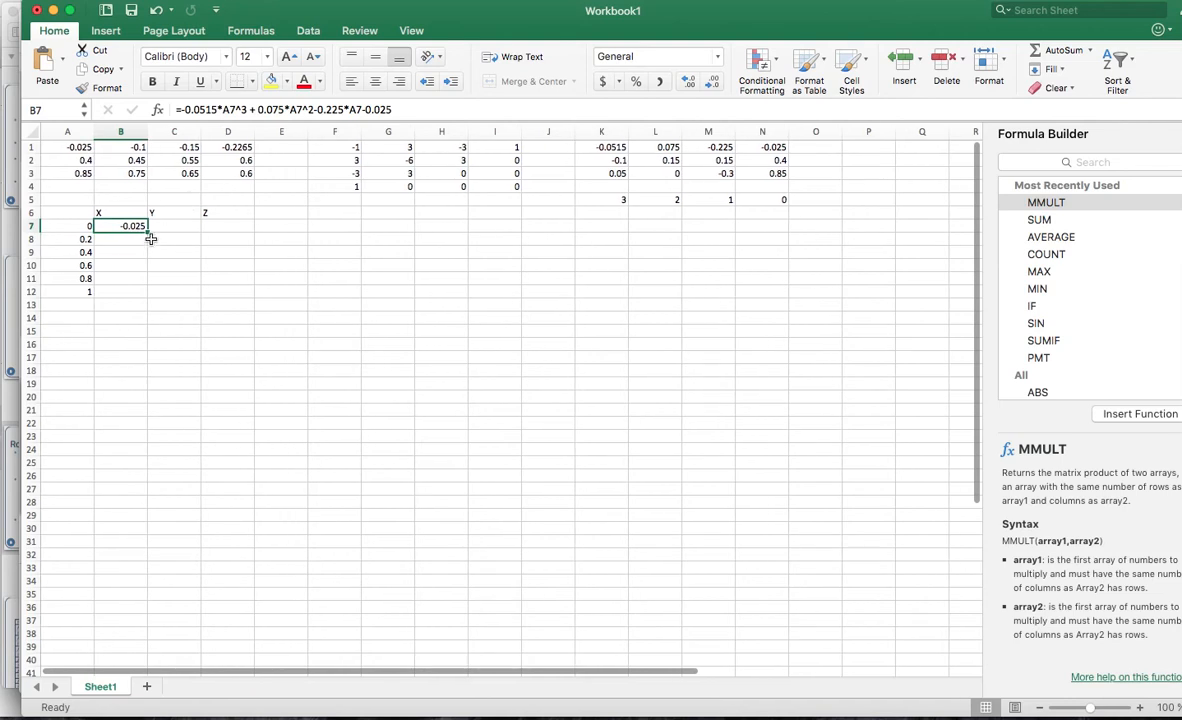
drag(149, 233, 141, 295)
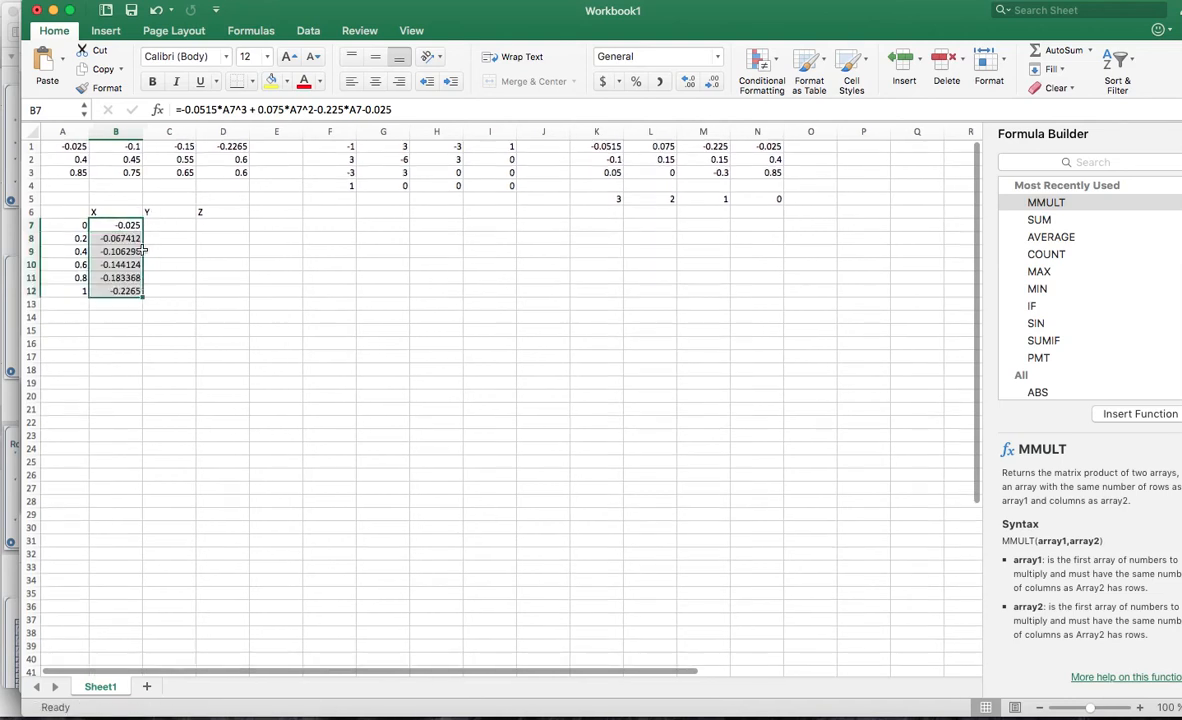
scroll(132, 290, down, 1)
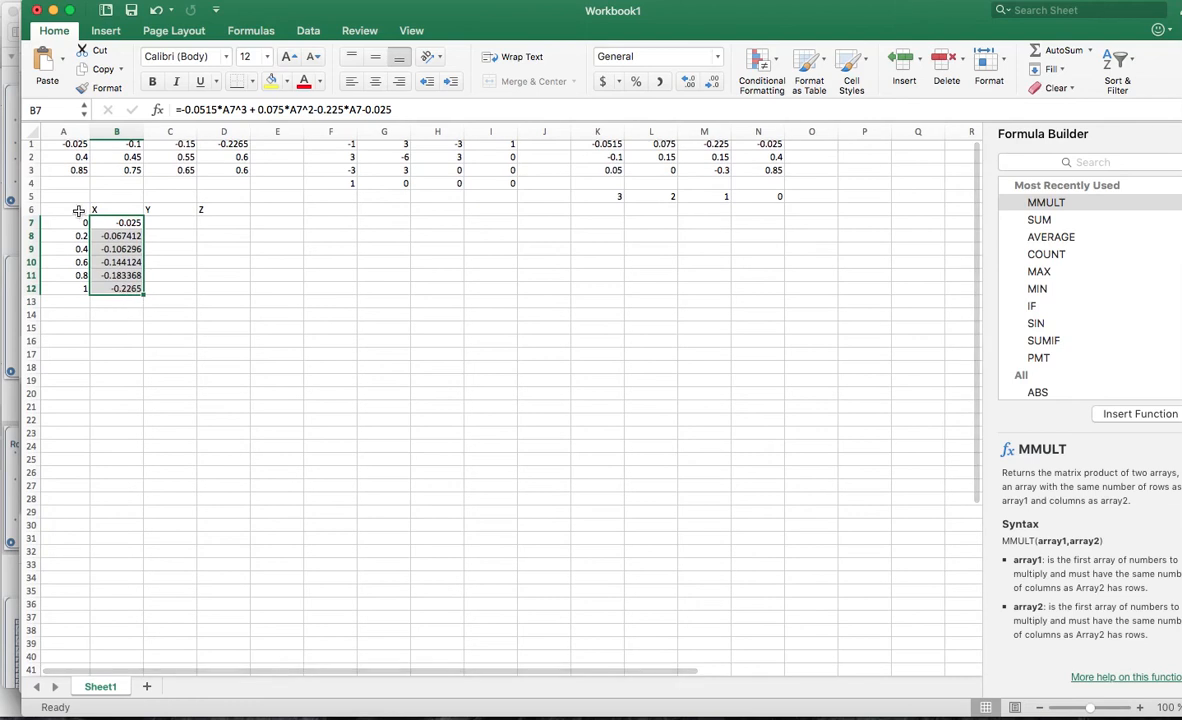
scroll(178, 226, down, 1)
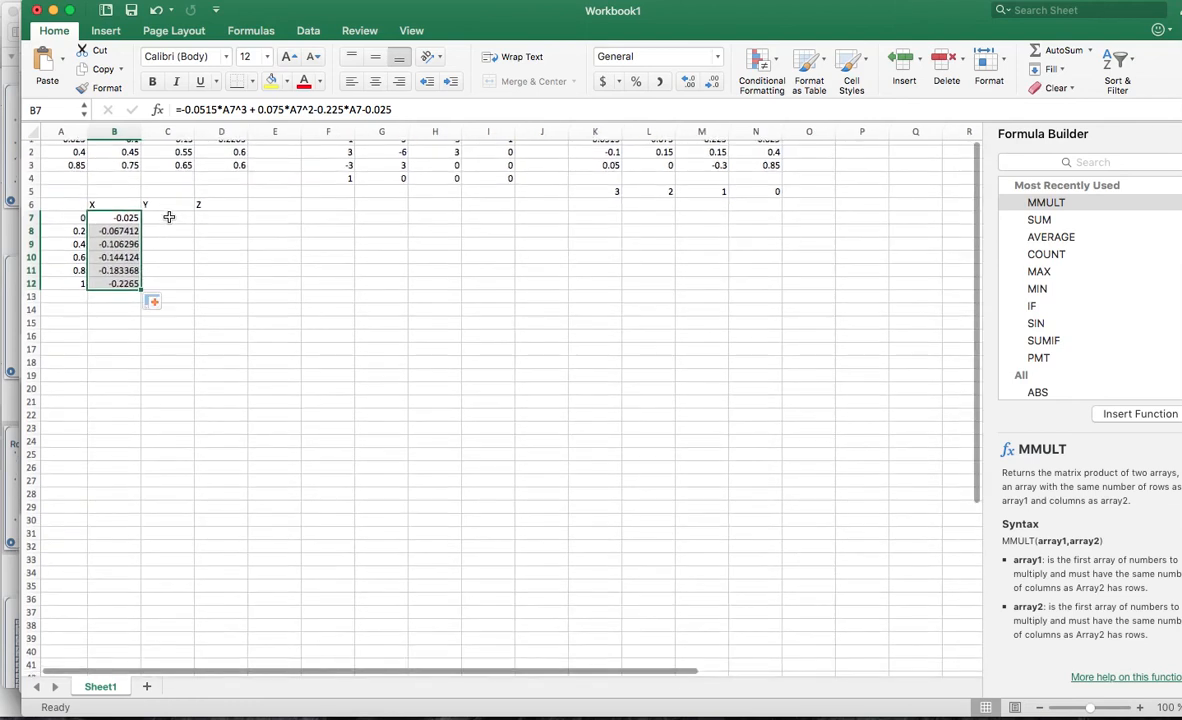
Review the X formula in B7 and examine the coefficient rows K2:N2 and K3:N3 needed for the Y and Z formulas.
click(170, 217)
scroll(170, 217, up, 1)
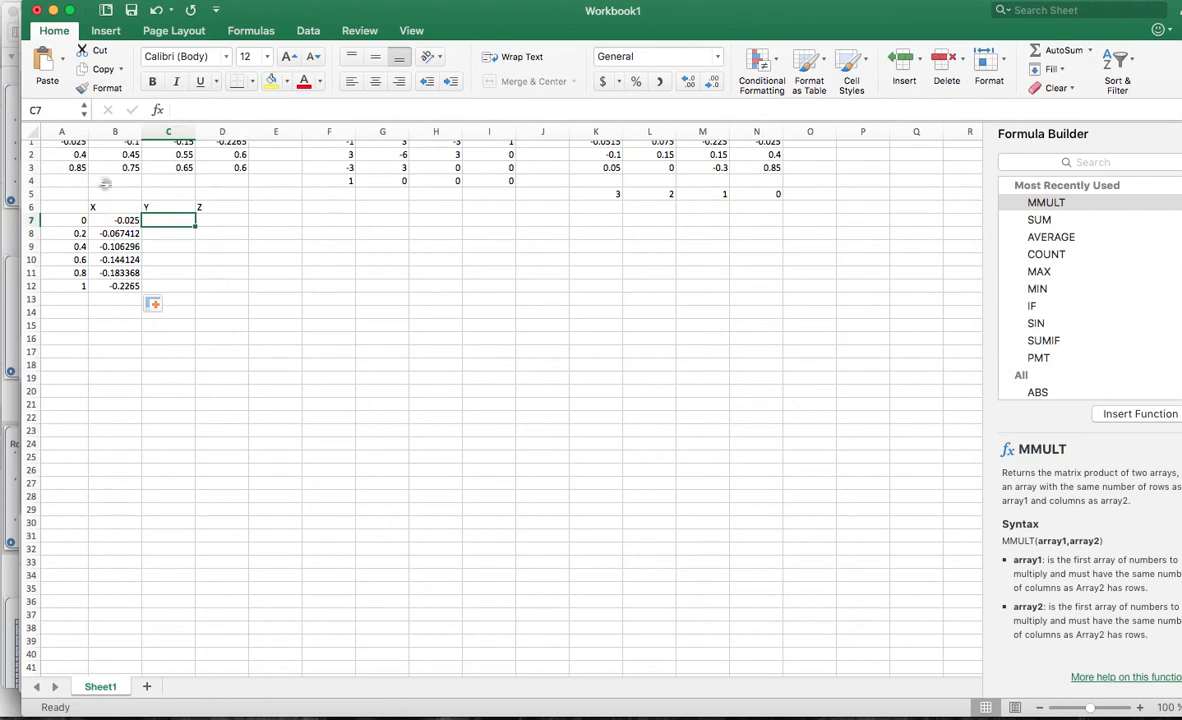
click(126, 220)
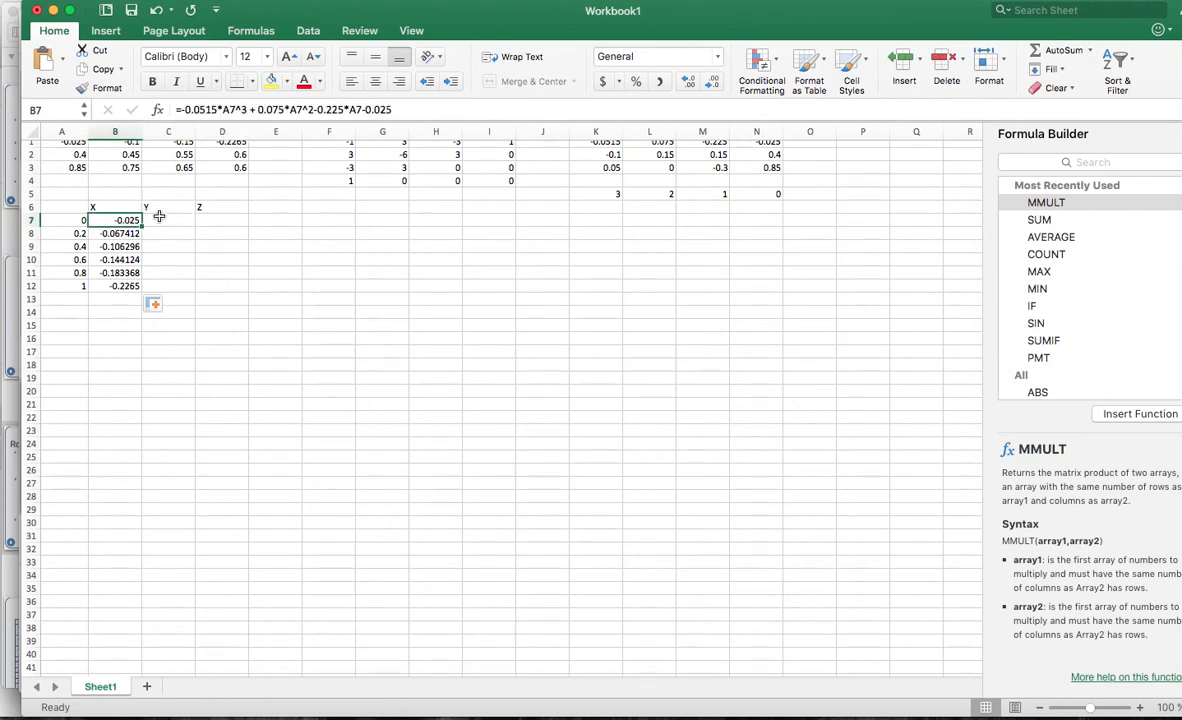
click(159, 217)
click(206, 222)
scroll(178, 215, up, 1)
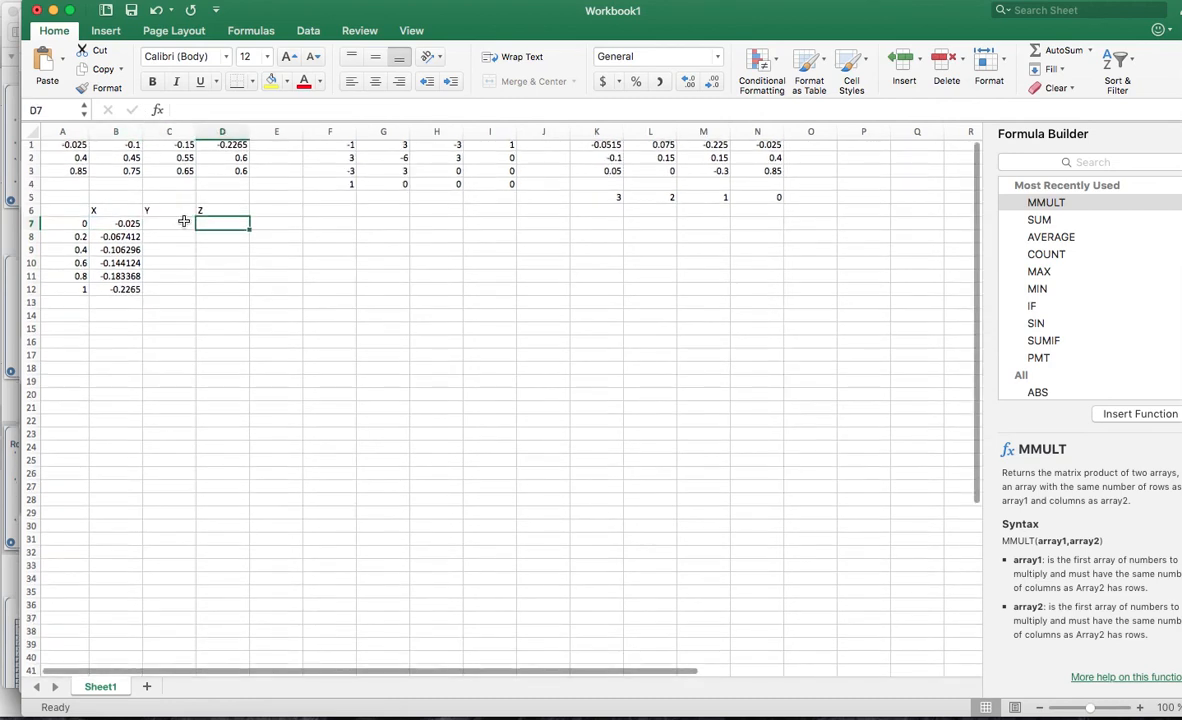
scroll(160, 218, down, 1)
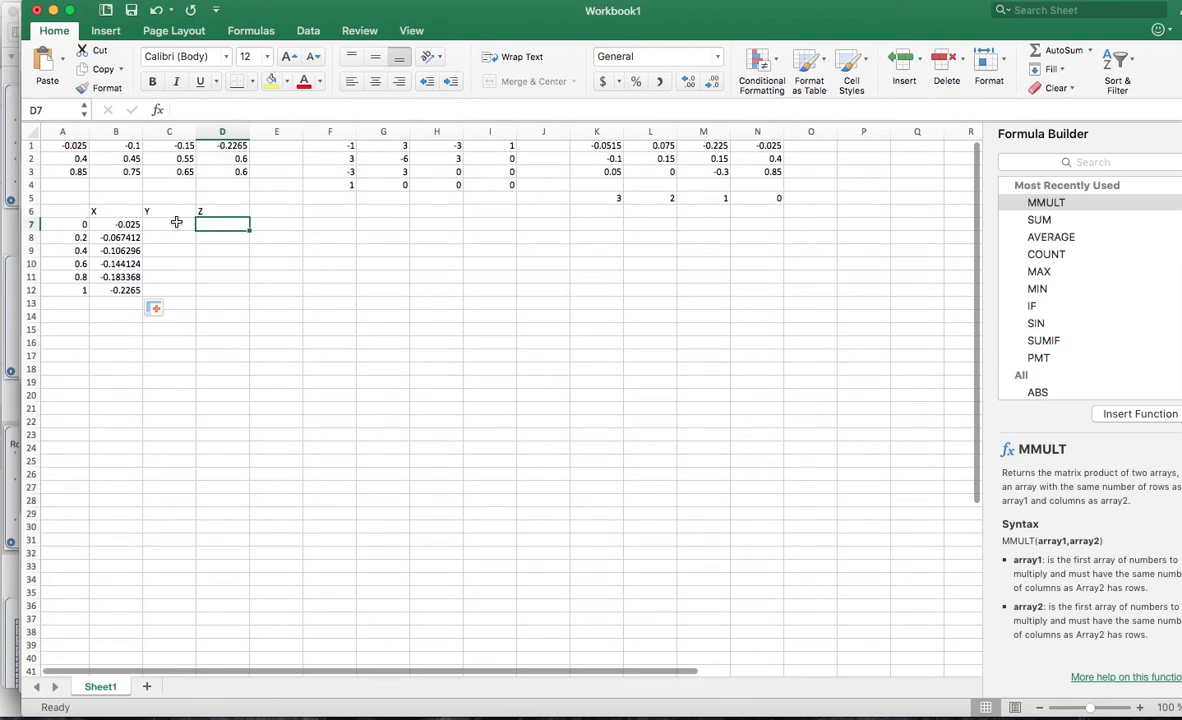
click(160, 224)
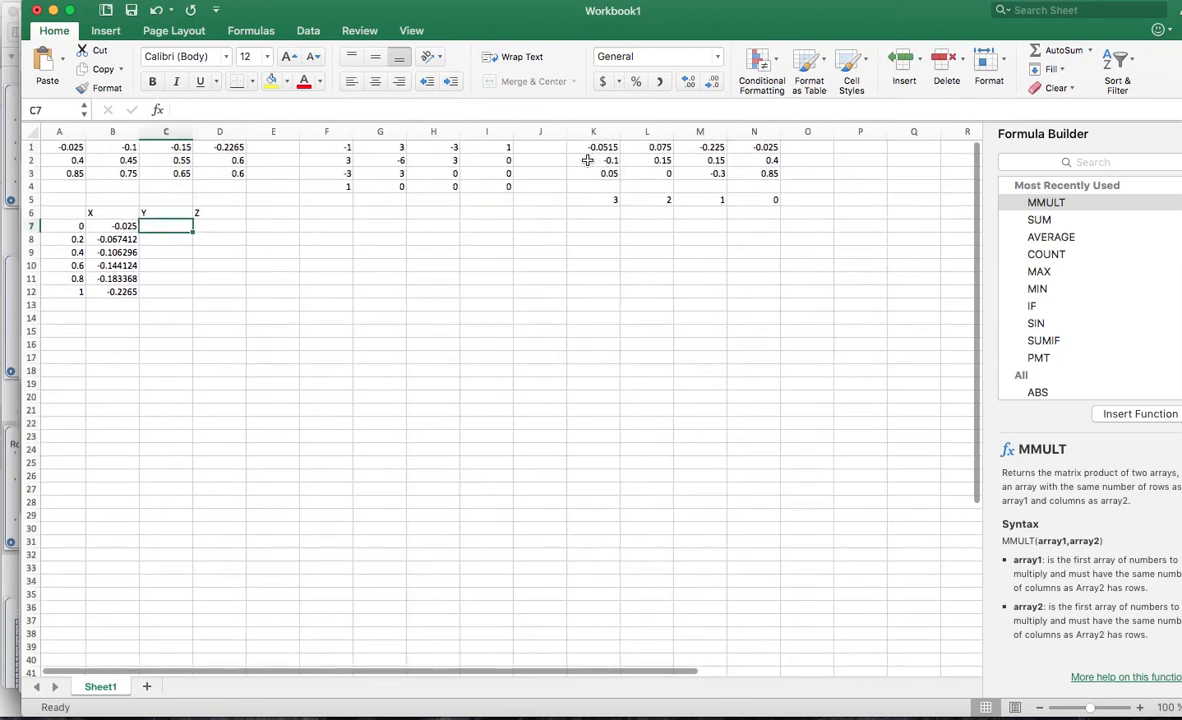
click(605, 147)
click(612, 160)
drag(612, 160, 766, 160)
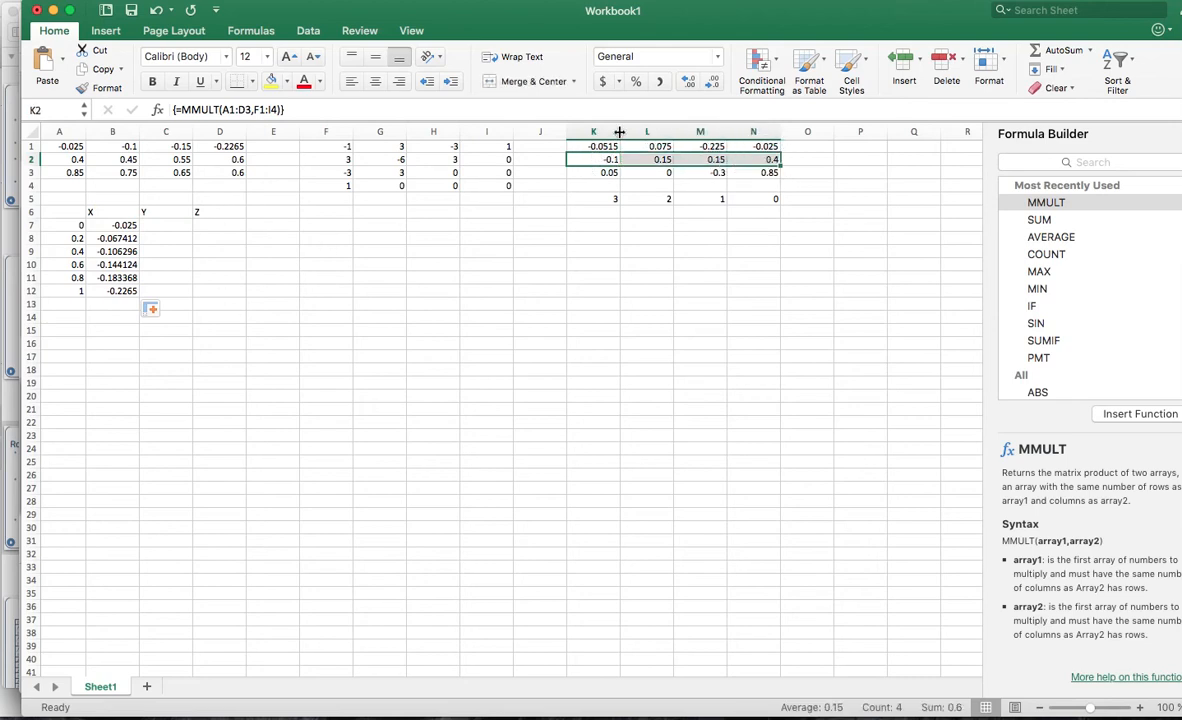
click(603, 184)
drag(603, 172, 775, 172)
Label the three coefficient rows X, Y and Z in O1:O3.
click(818, 146)
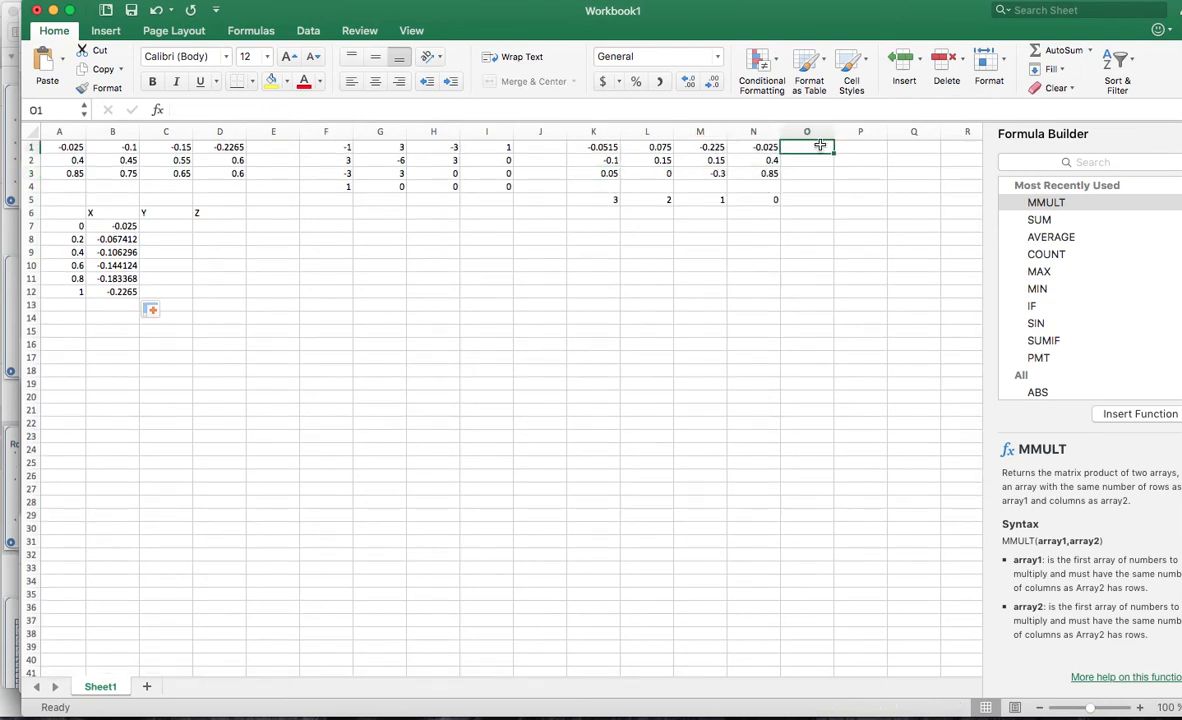
text(X)
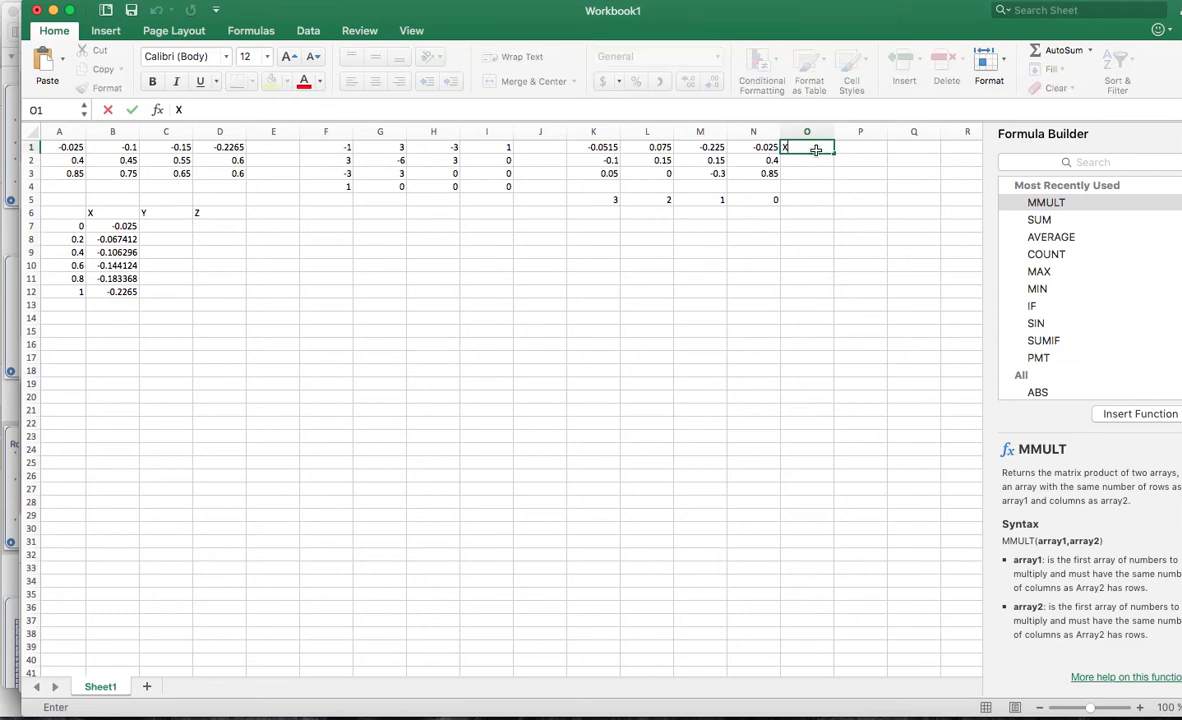
click(805, 160)
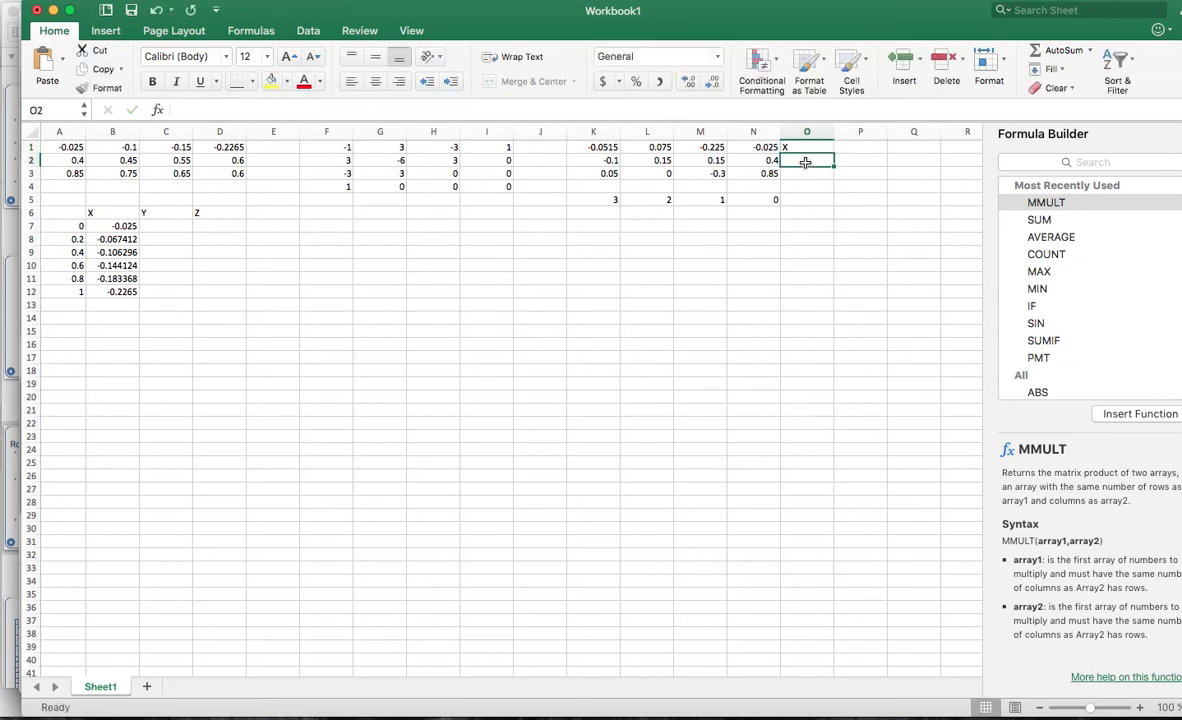
text(Y)
click(803, 174)
text(Z)
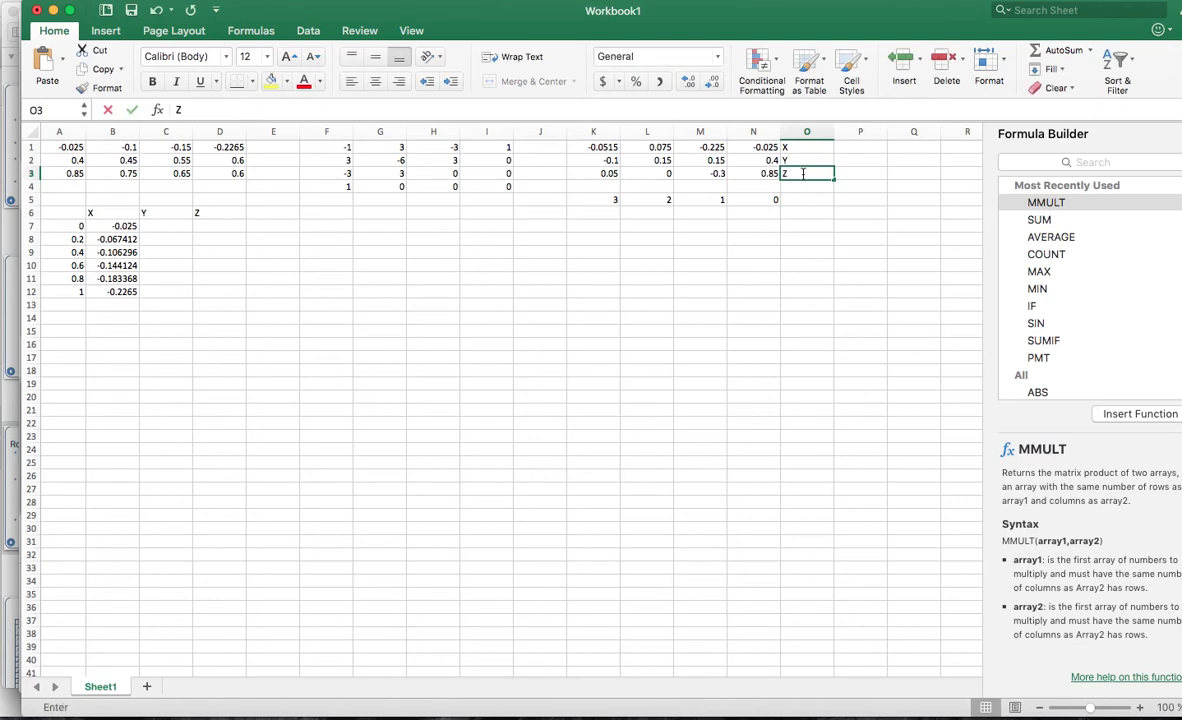
click(817, 230)
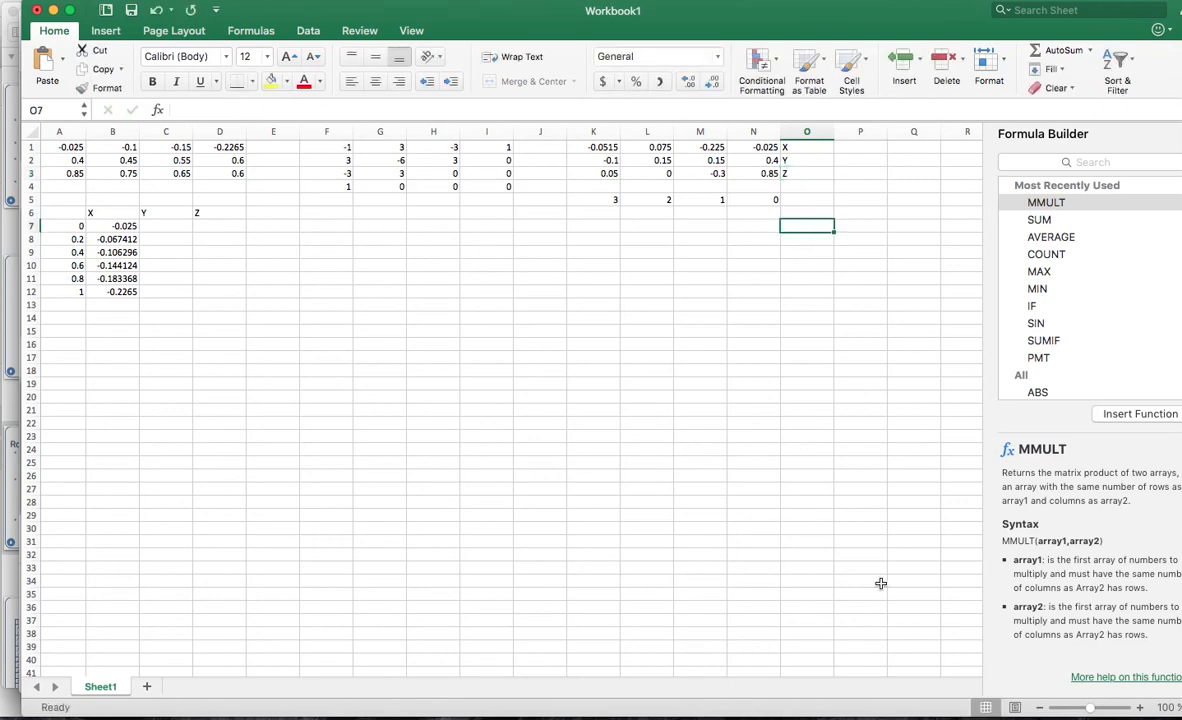
mouse_move(855, 695)
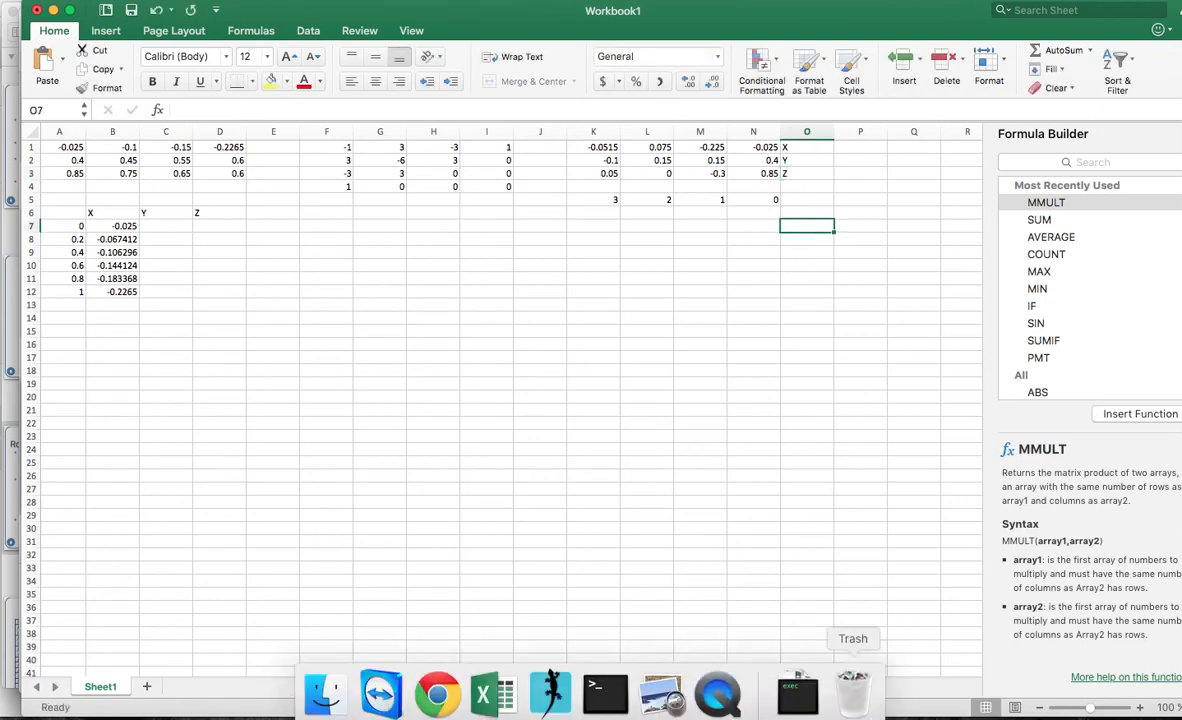
click(721, 691)
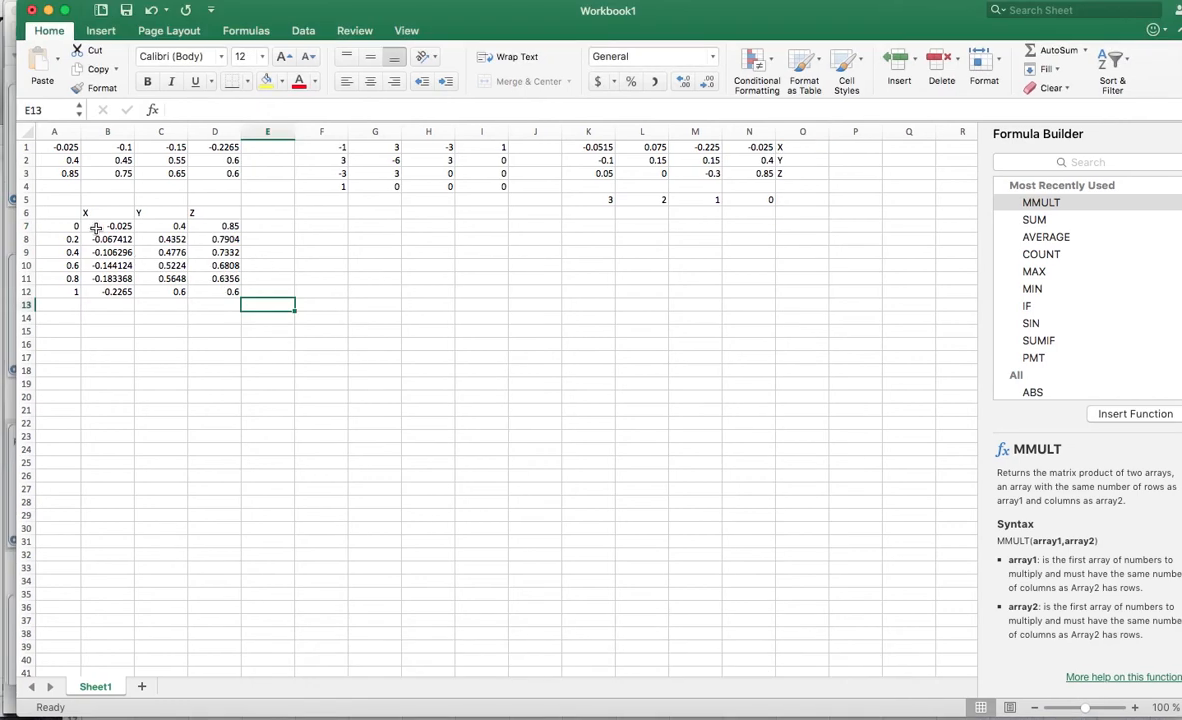
Copy the computed X, Y and Z coordinates in B7:D12 without the headers and t values.
drag(101, 226, 234, 290)
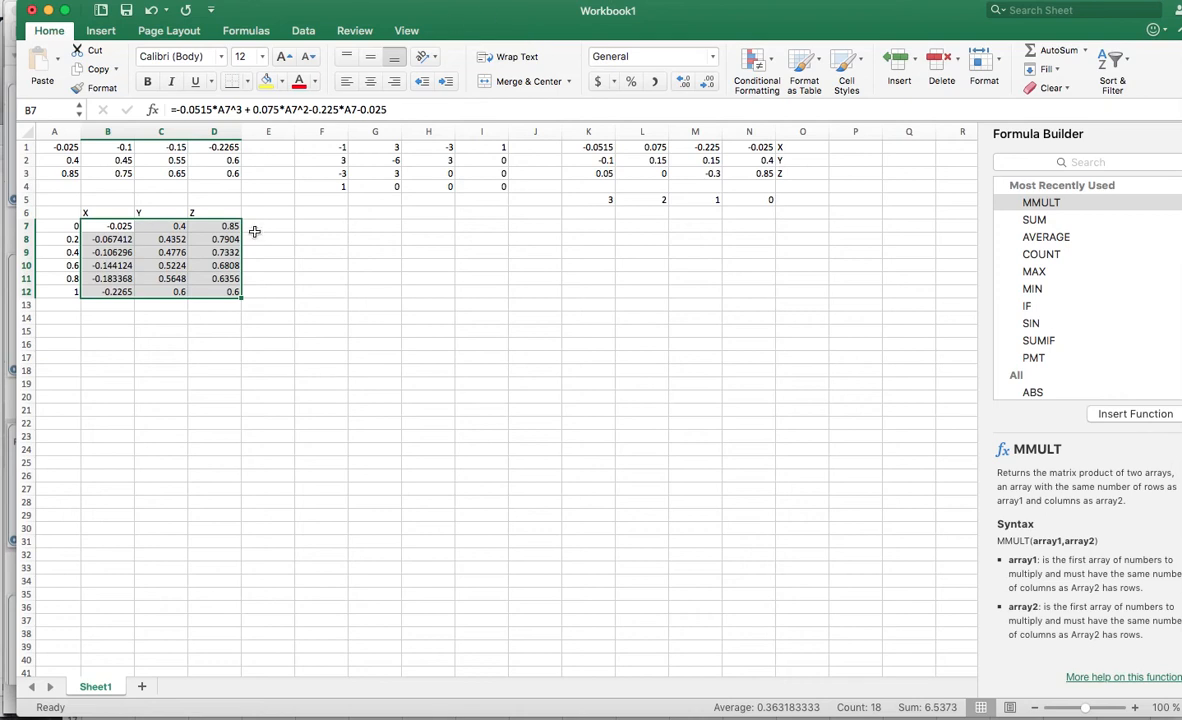
click(354, 335)
drag(103, 227, 234, 295)
key(cmd+c)
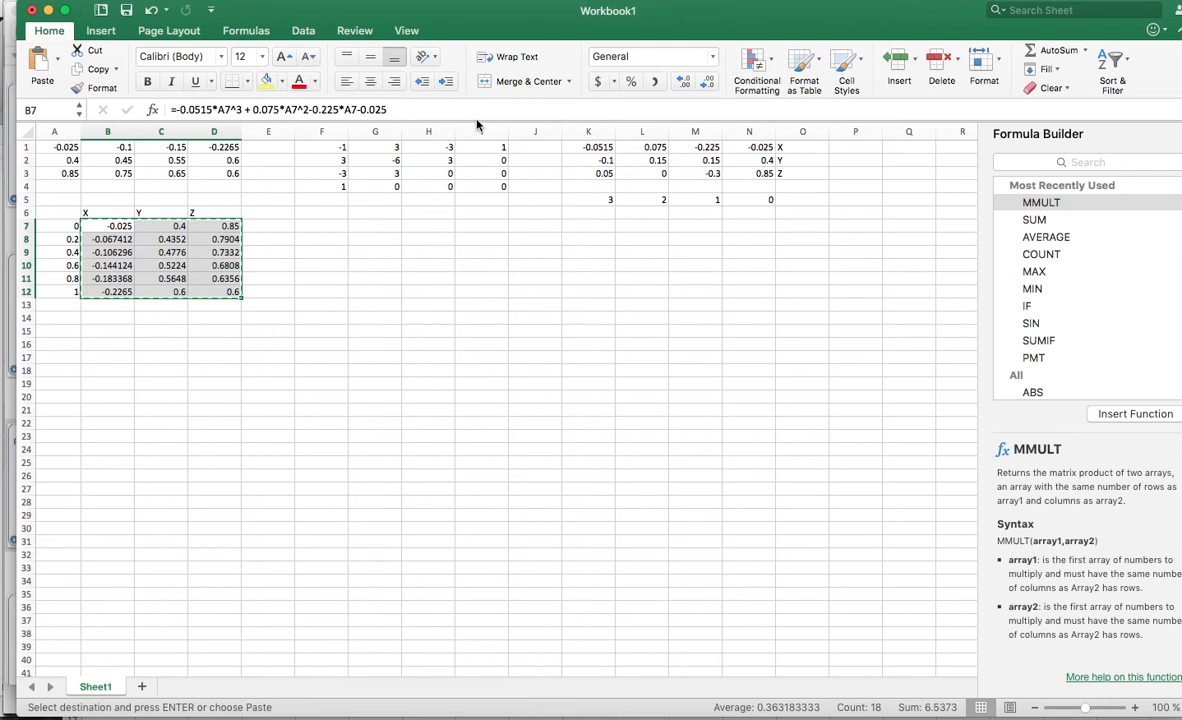
Create a new workbook and paste the copied coordinates at A1 as values only.
key(super+n)
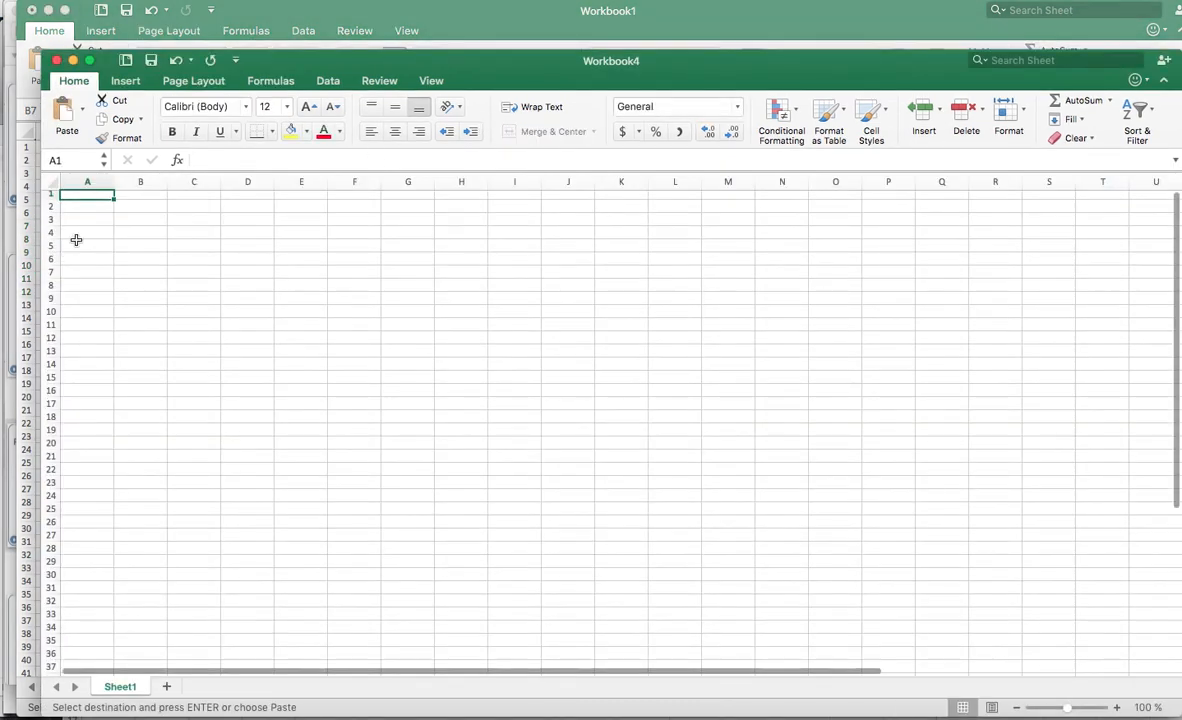
key(super+v)
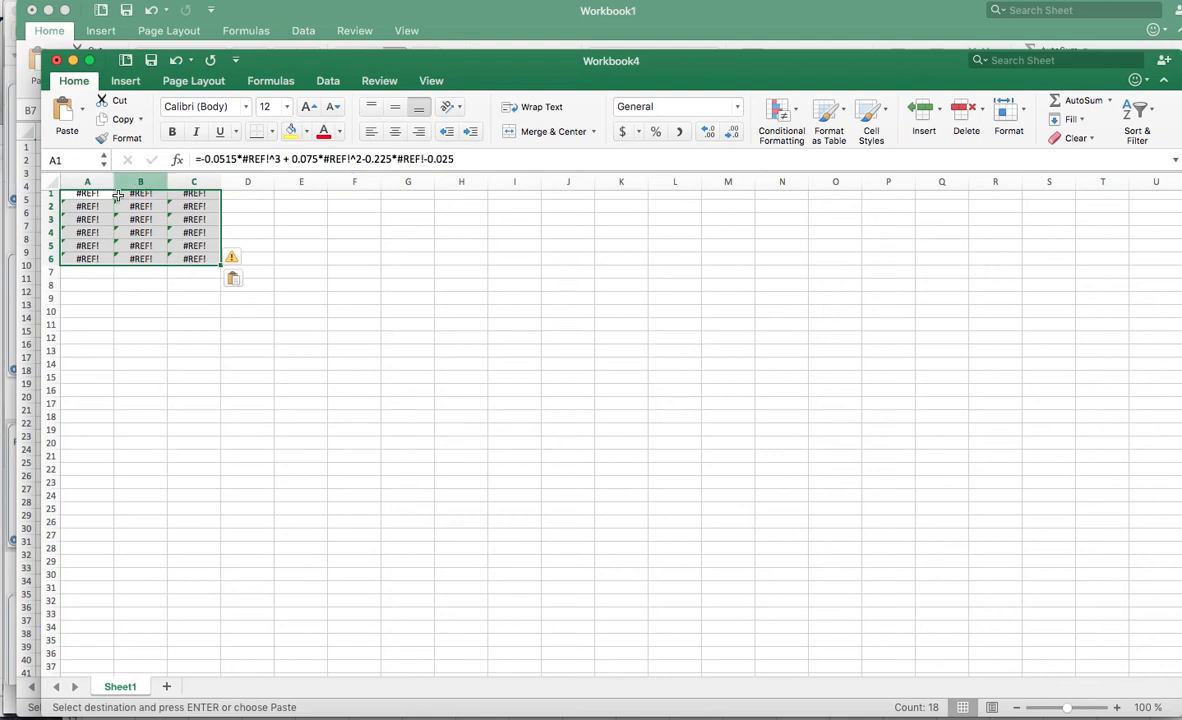
click(246, 282)
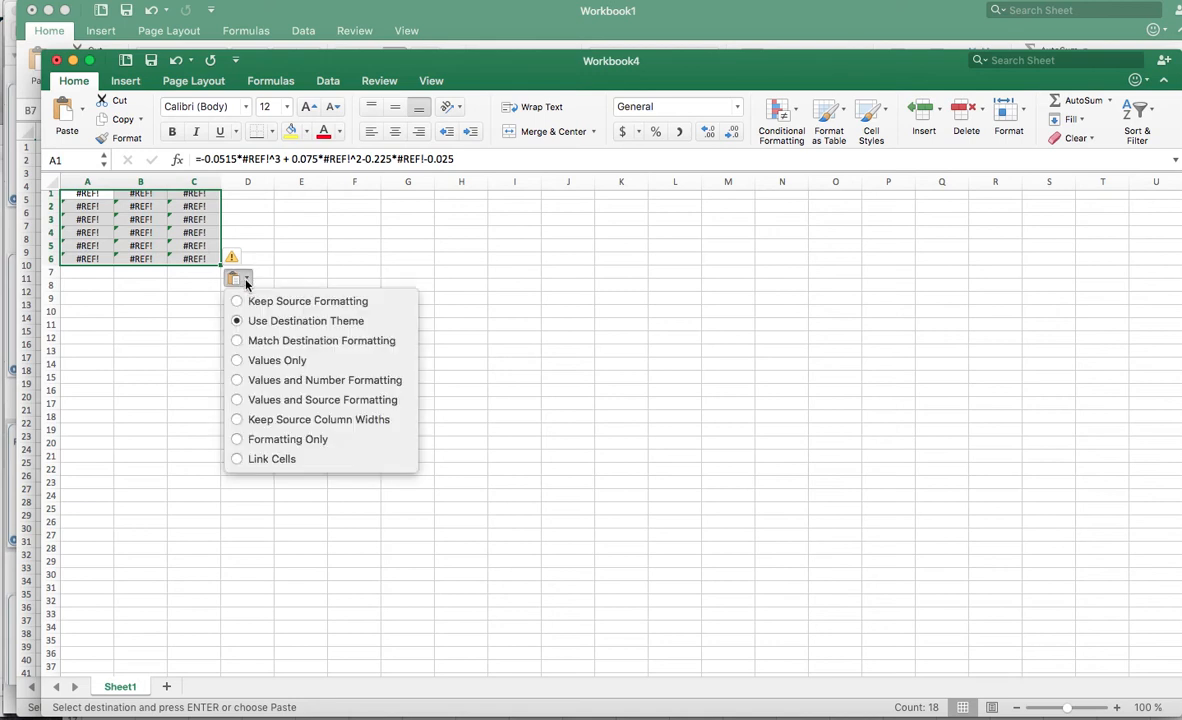
click(300, 361)
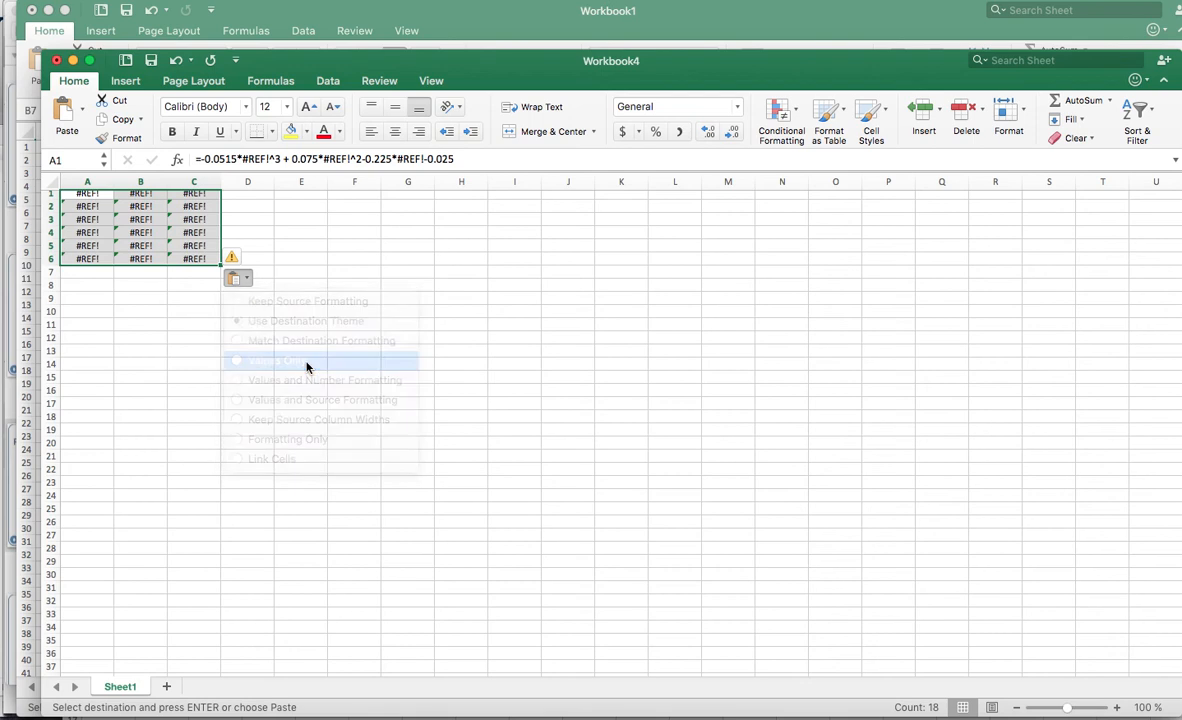
key(Escape)
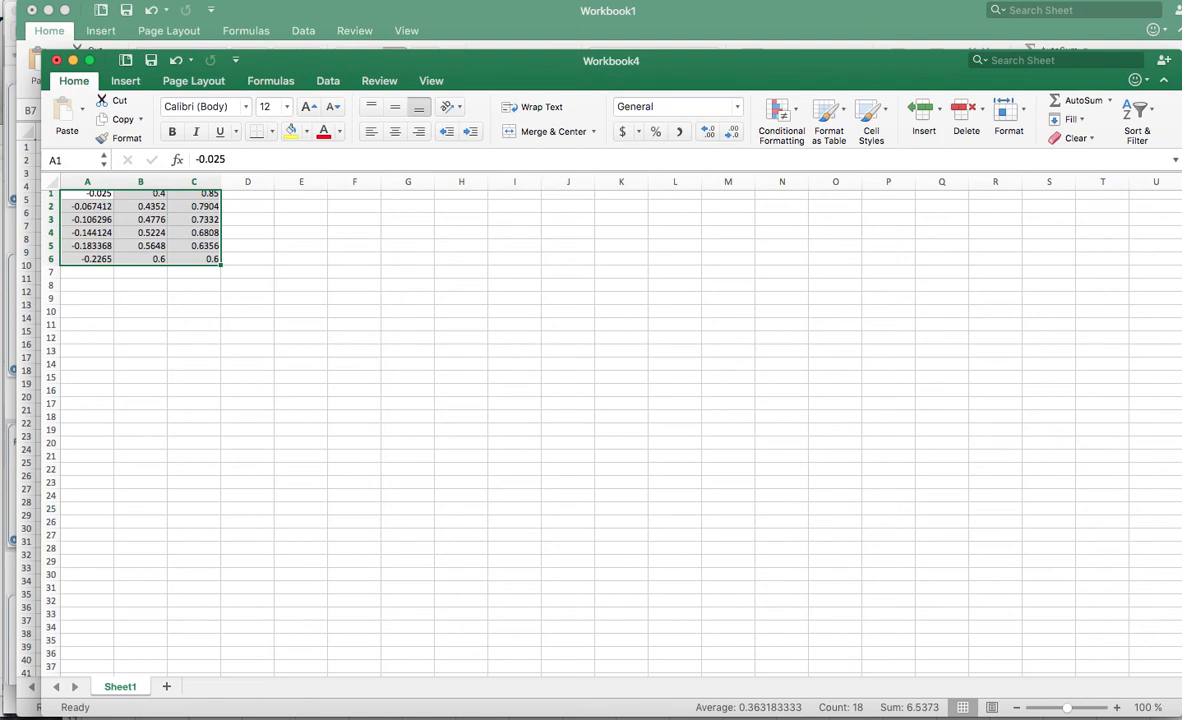
Save the new workbook as vrep_points in the Points folder, in Comma Separated Values (.csv) format, accepting the loss of unsupported features.
key(super+s)
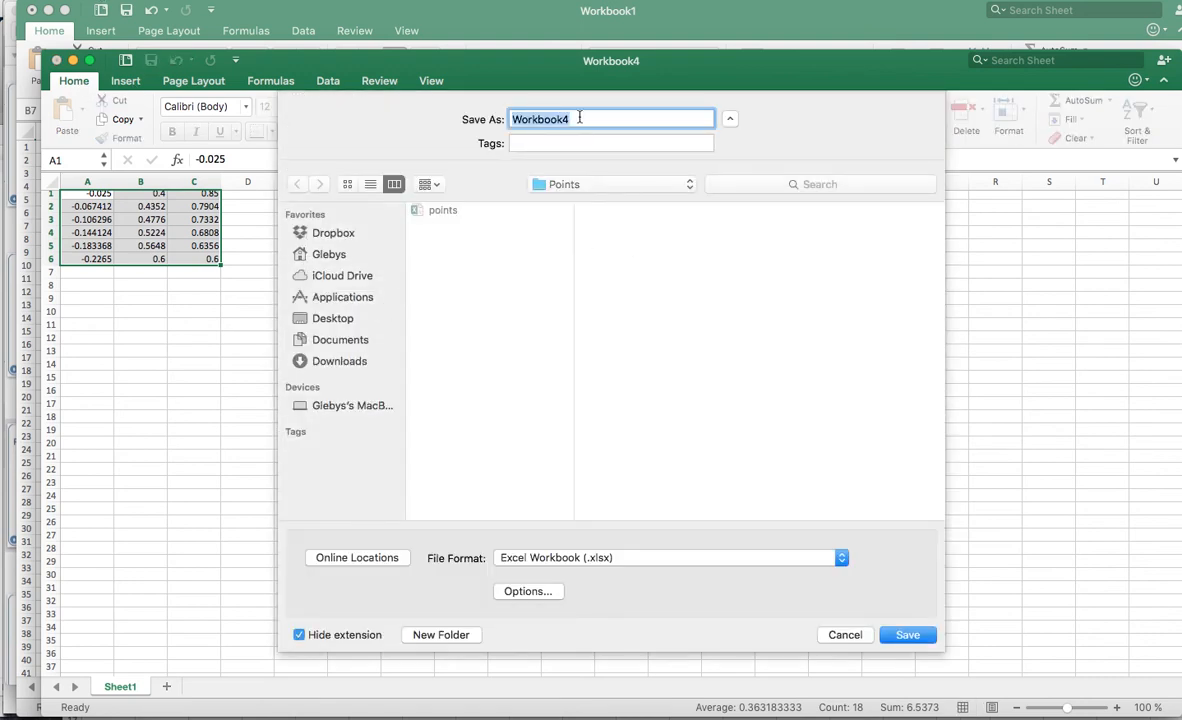
key(BackSpace)
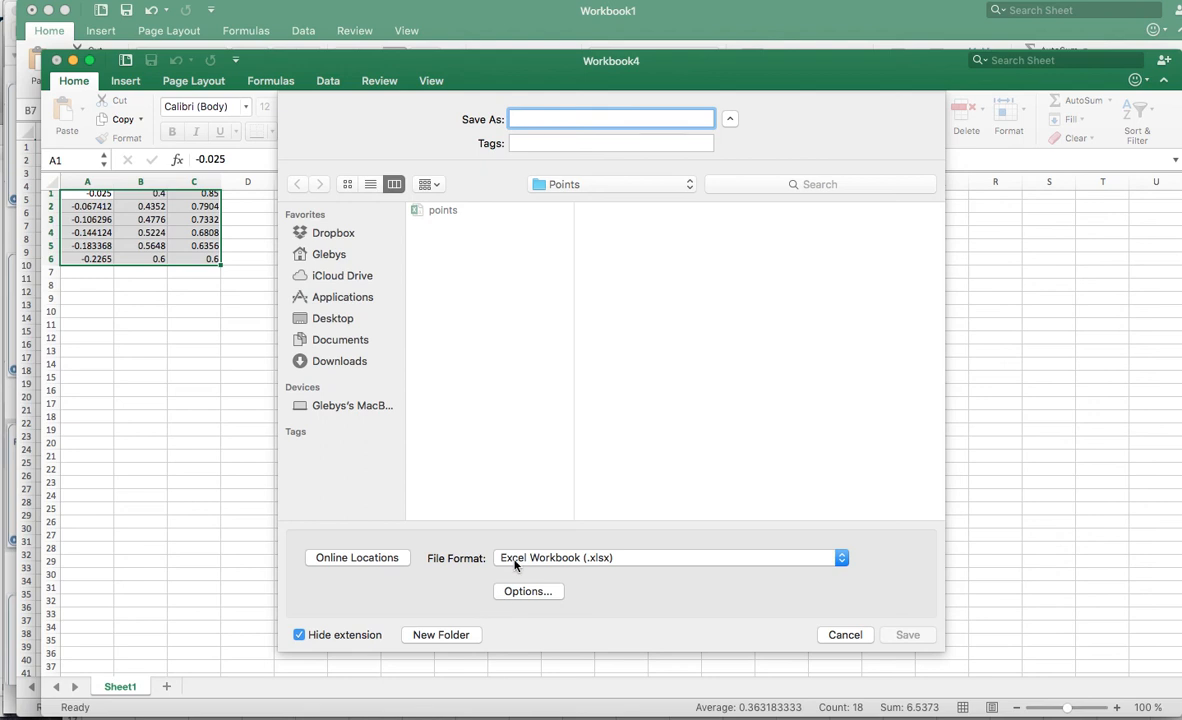
text(vrep_points)
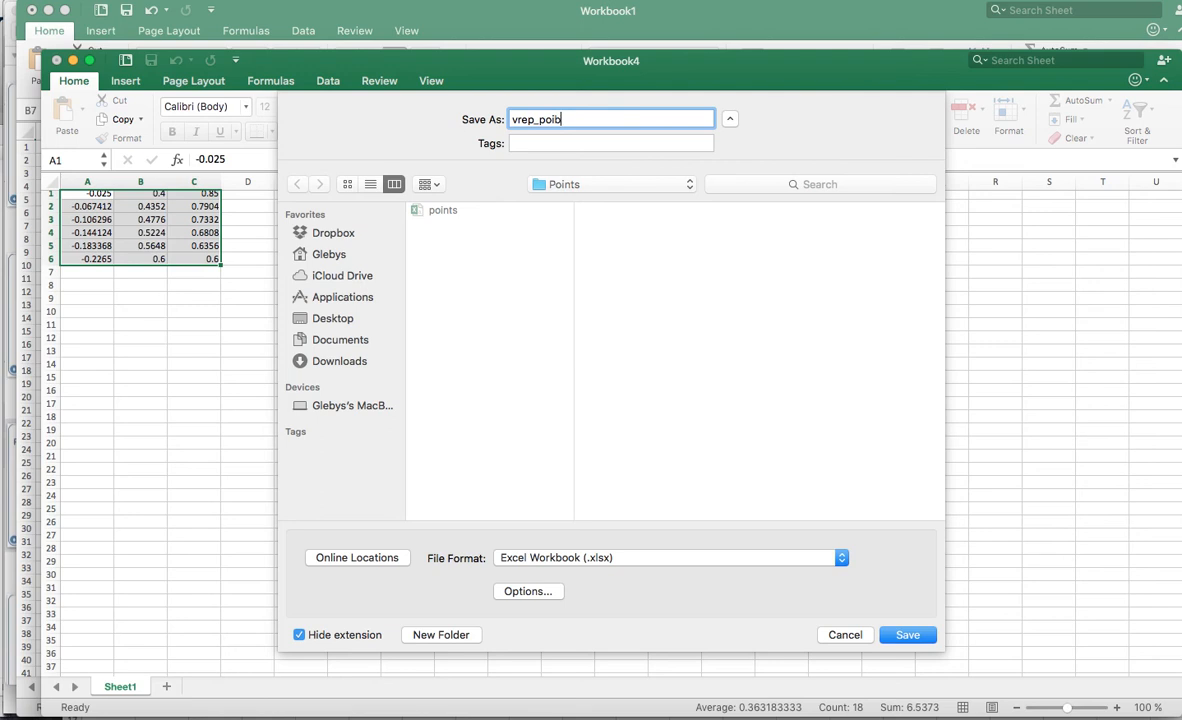
click(652, 557)
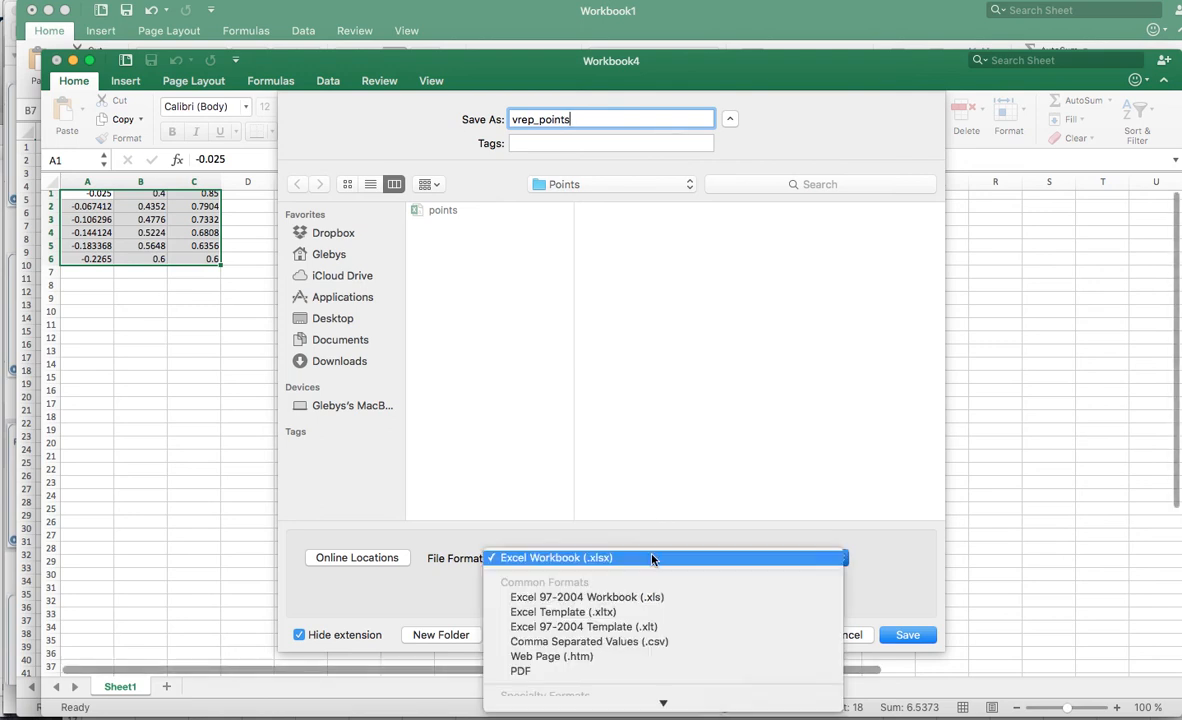
click(701, 643)
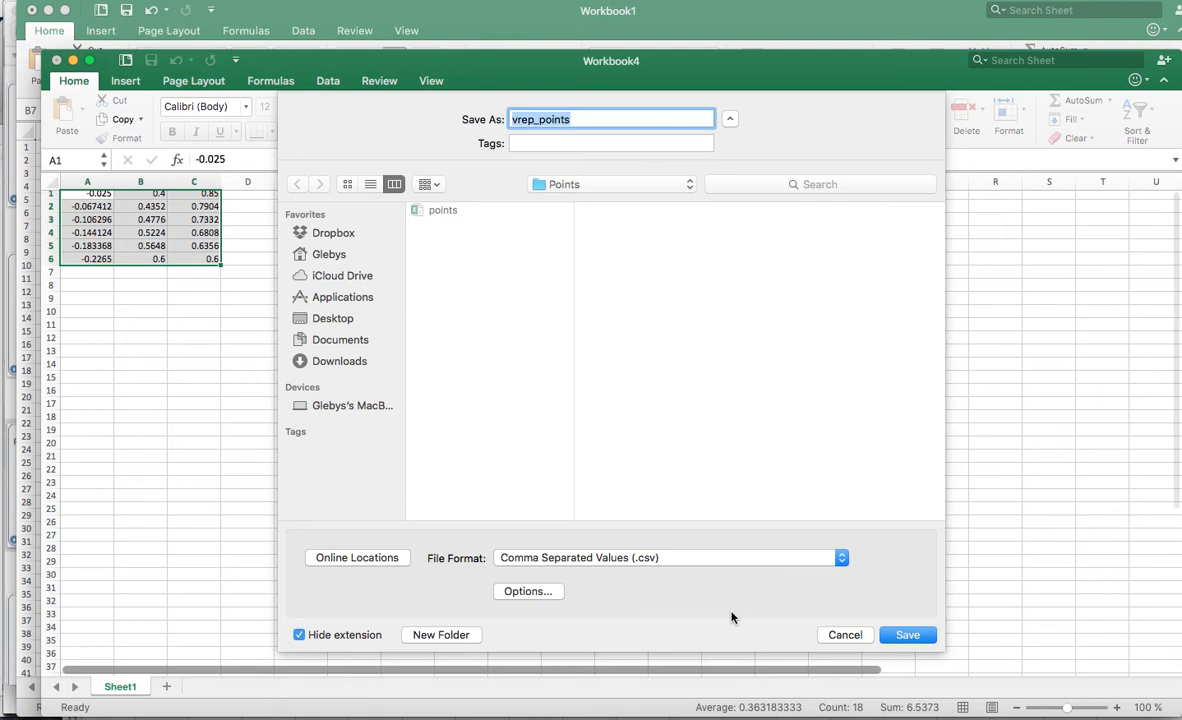
click(904, 638)
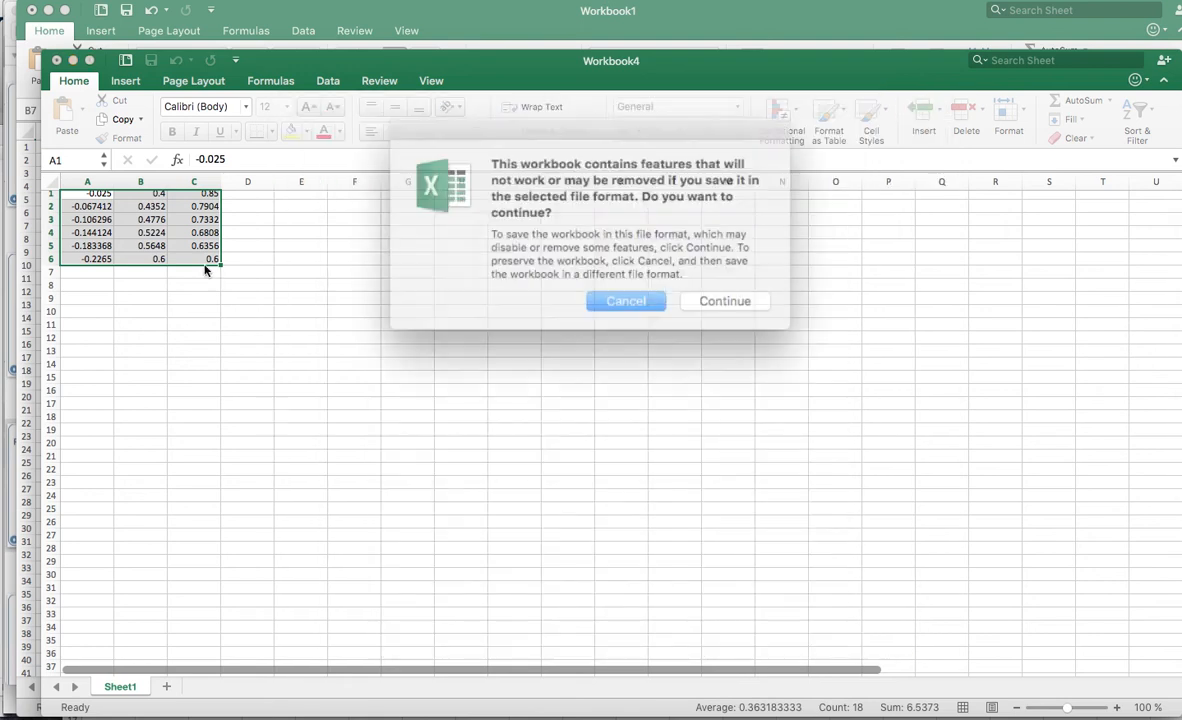
click(724, 297)
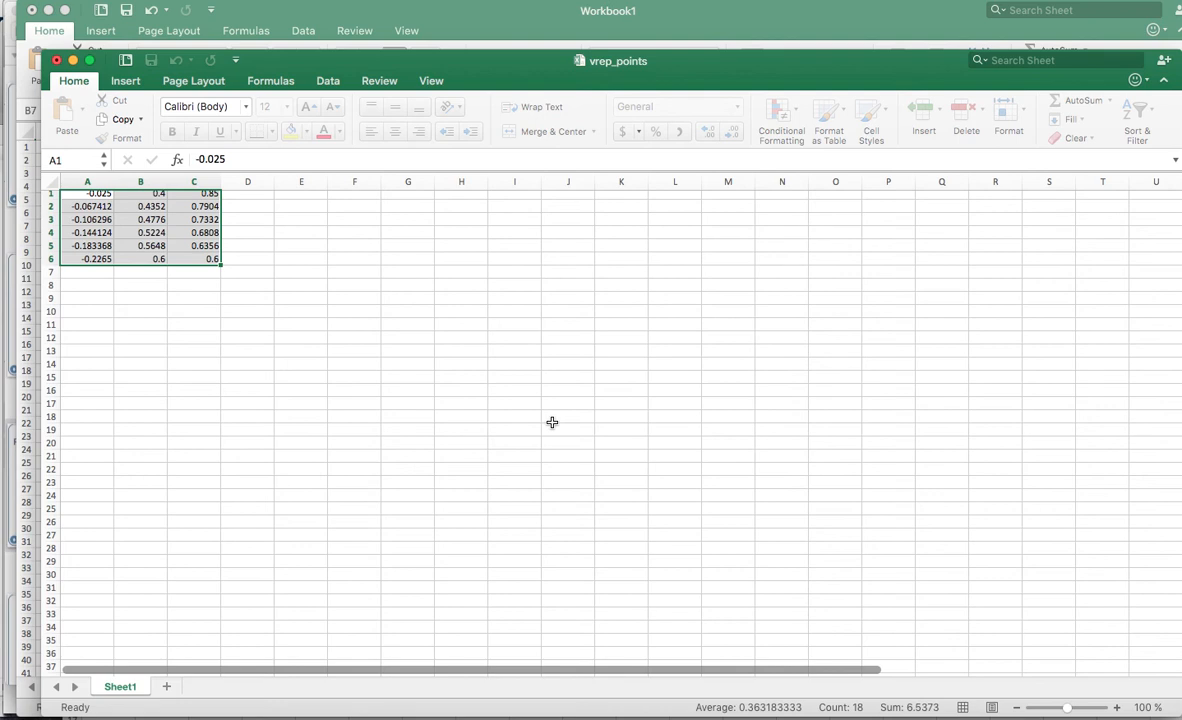
Open the Points folder from the desktop in Finder and check the saved vrep_points CSV file in the preview.
key(F11)
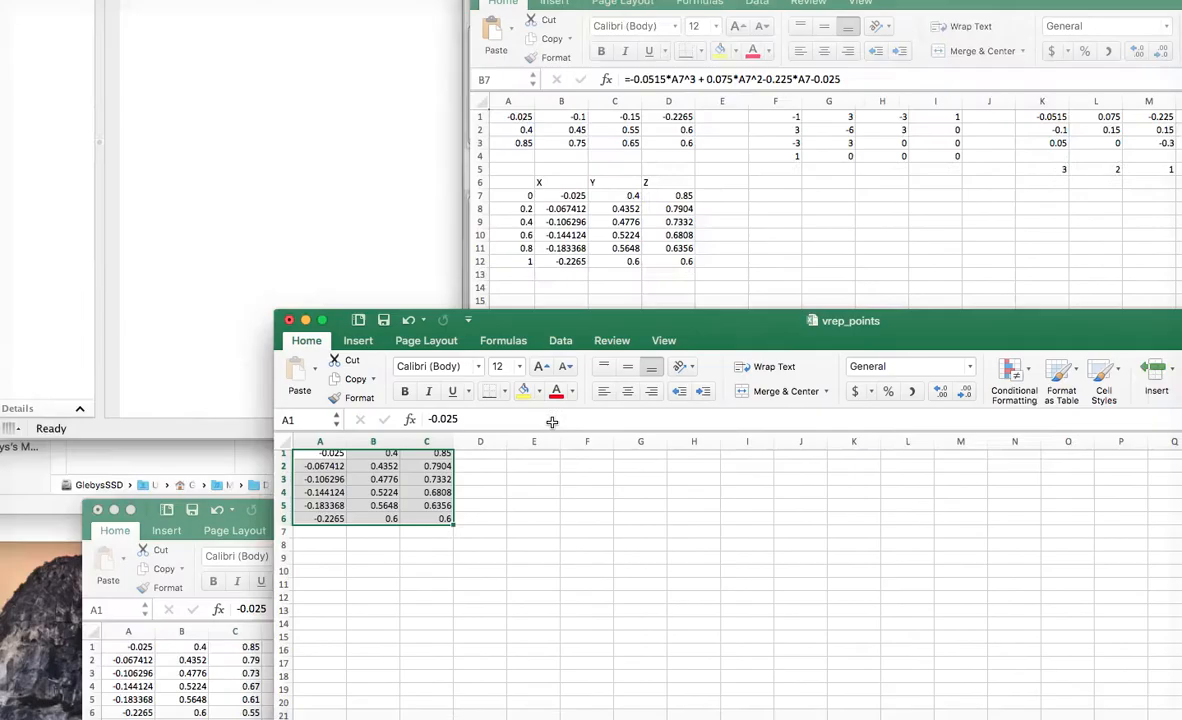
click(822, 402)
double_click(820, 408)
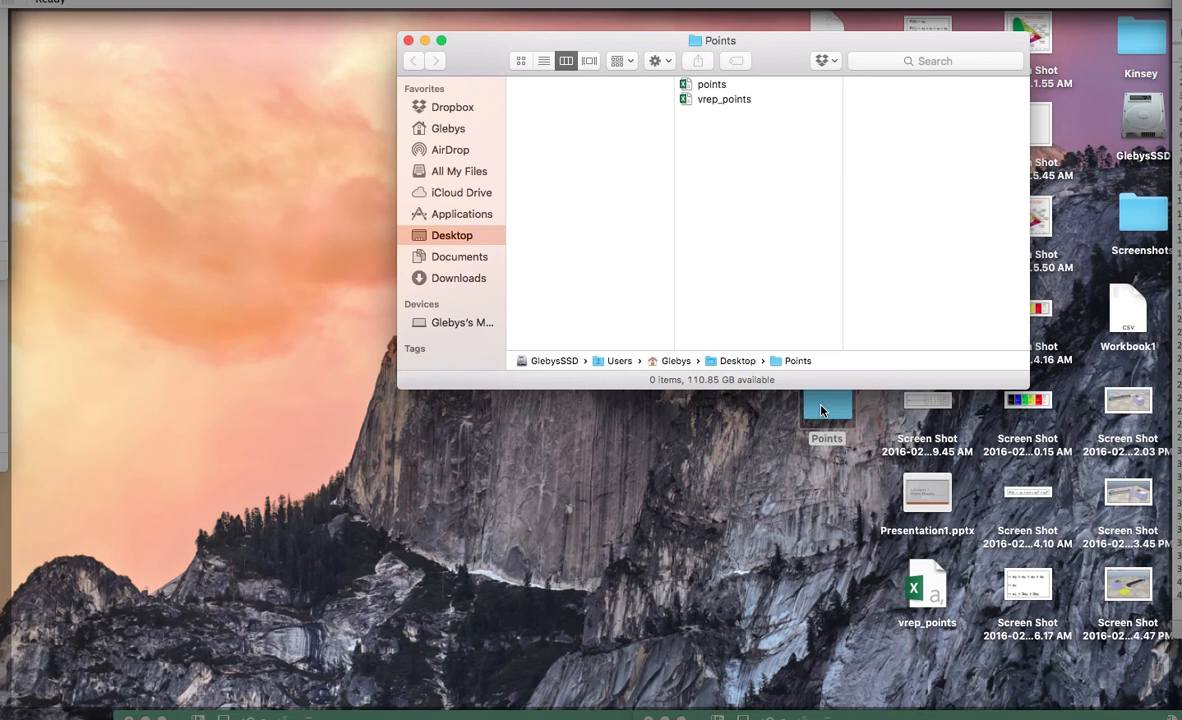
click(720, 100)
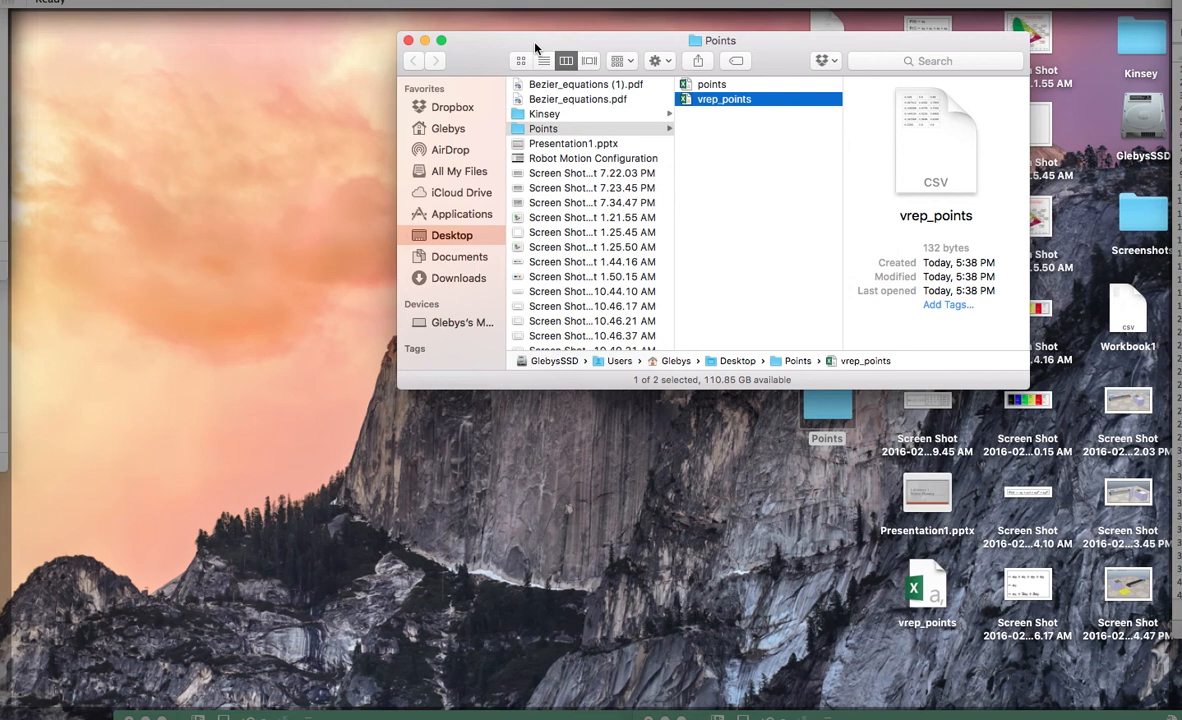
drag(535, 45, 393, 66)
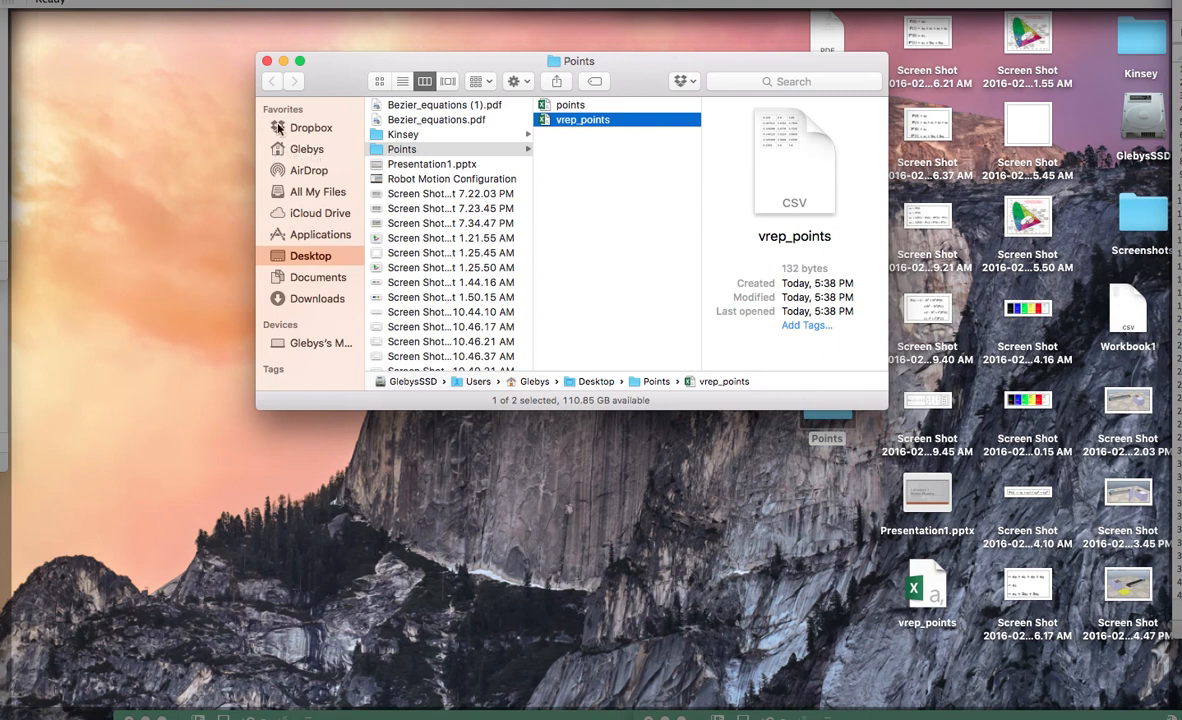
Open the V-REP_PRO_EDU_V3_2_2_Mac folder on the Mac's main disk under opt/homebrew-cask/Caskroom/vrep/3.2.2.
scroll(310, 300, down, 1)
click(312, 339)
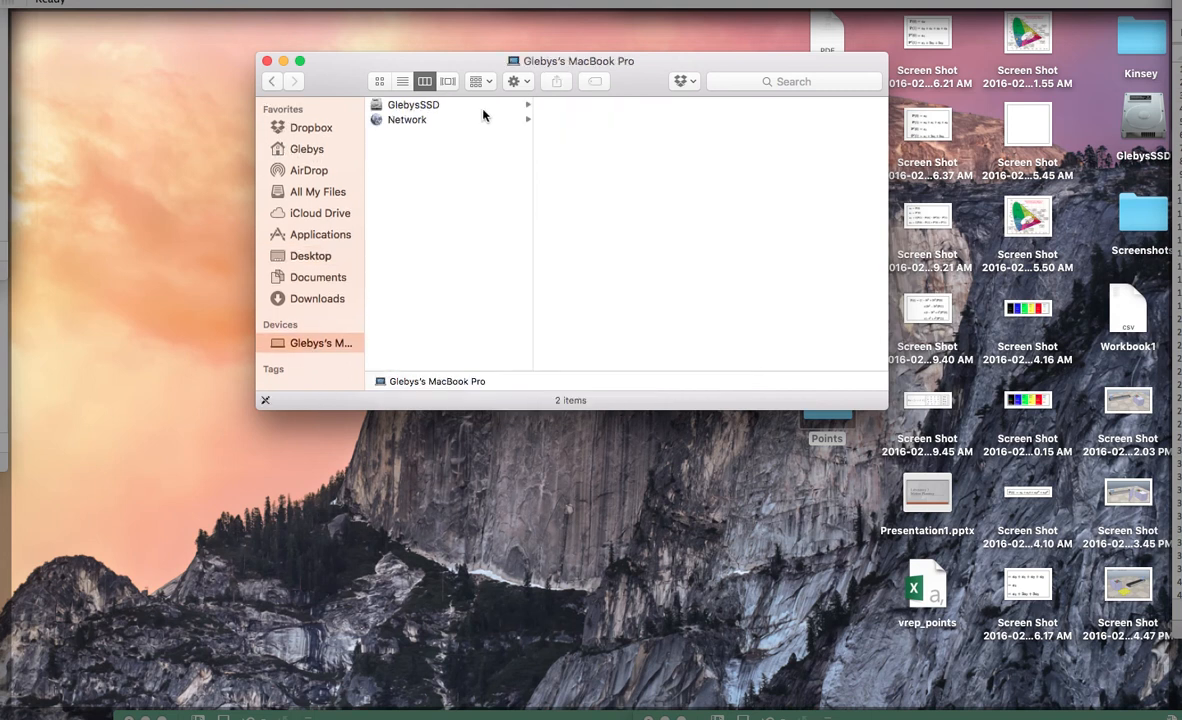
click(441, 106)
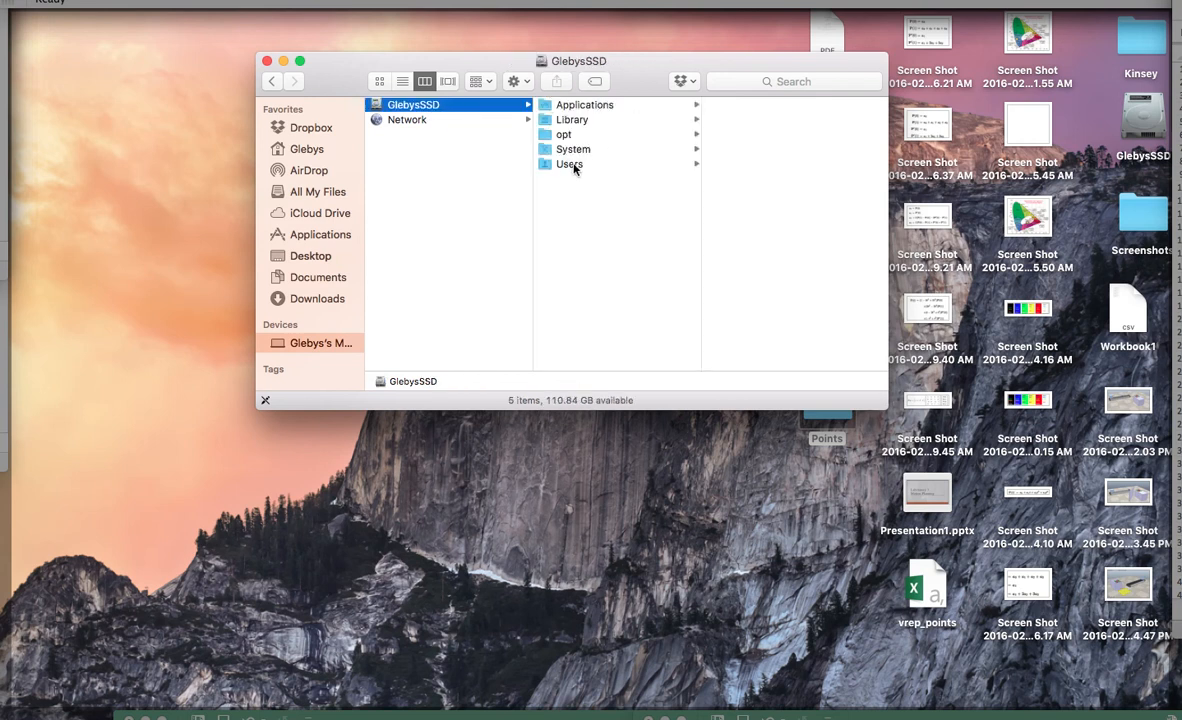
drag(632, 66, 469, 134)
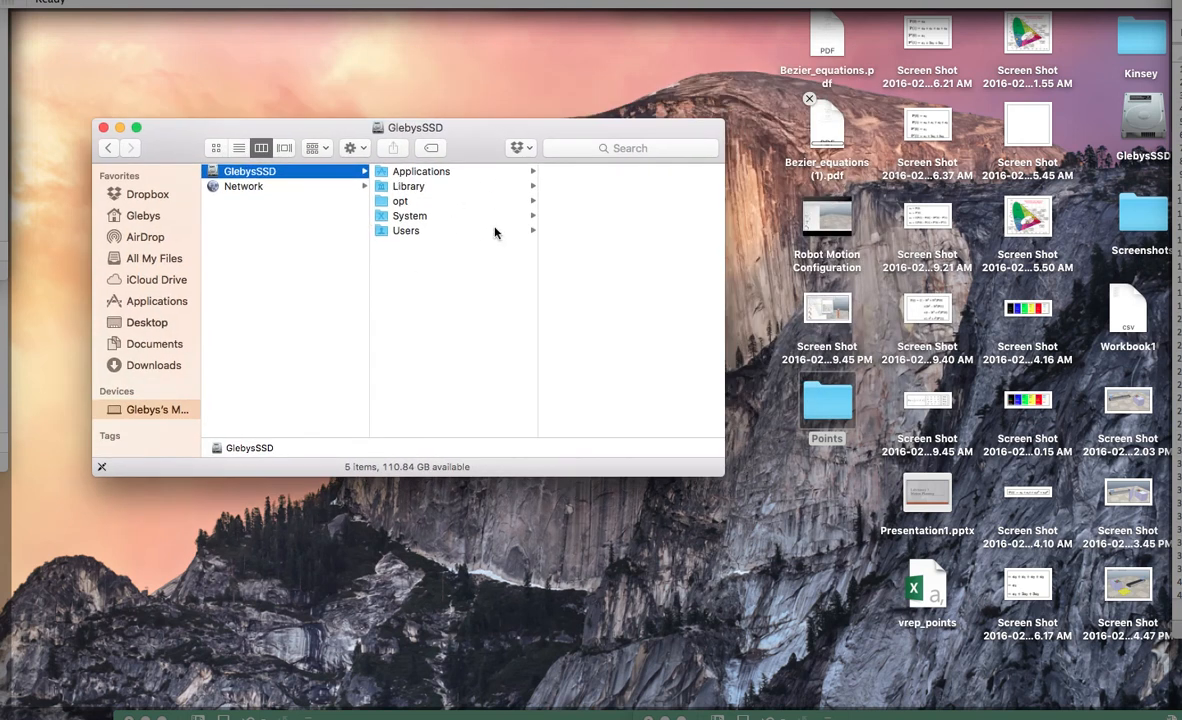
click(453, 199)
click(606, 188)
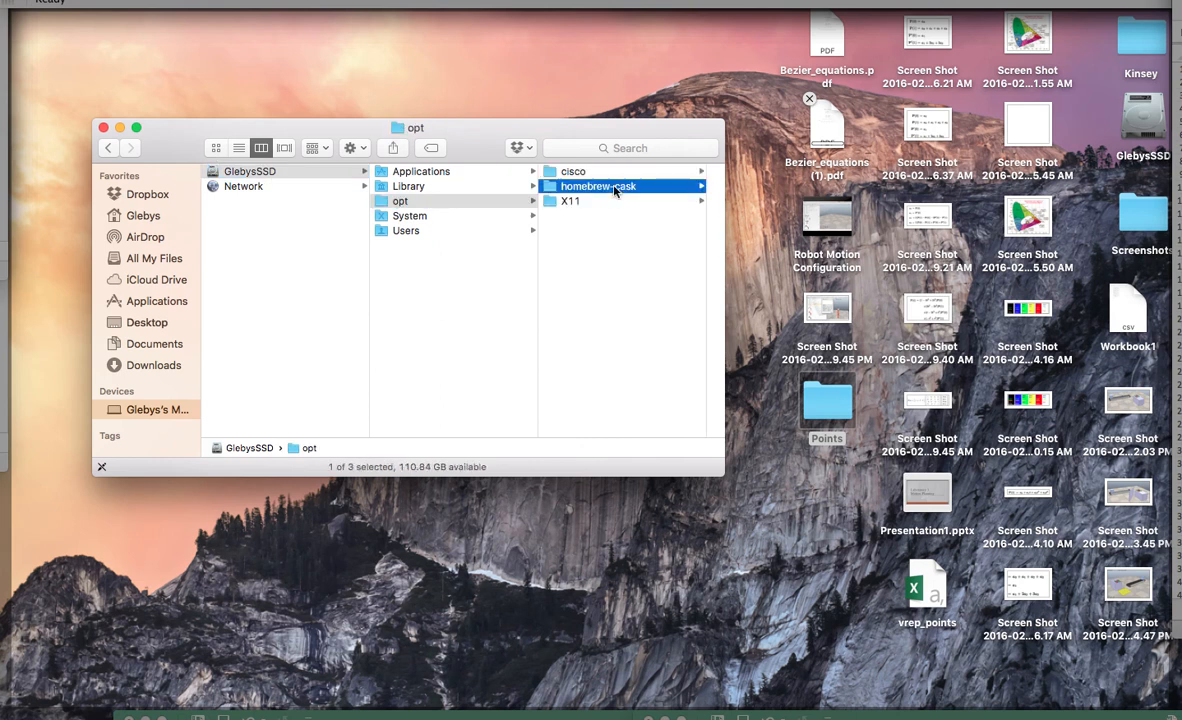
click(589, 174)
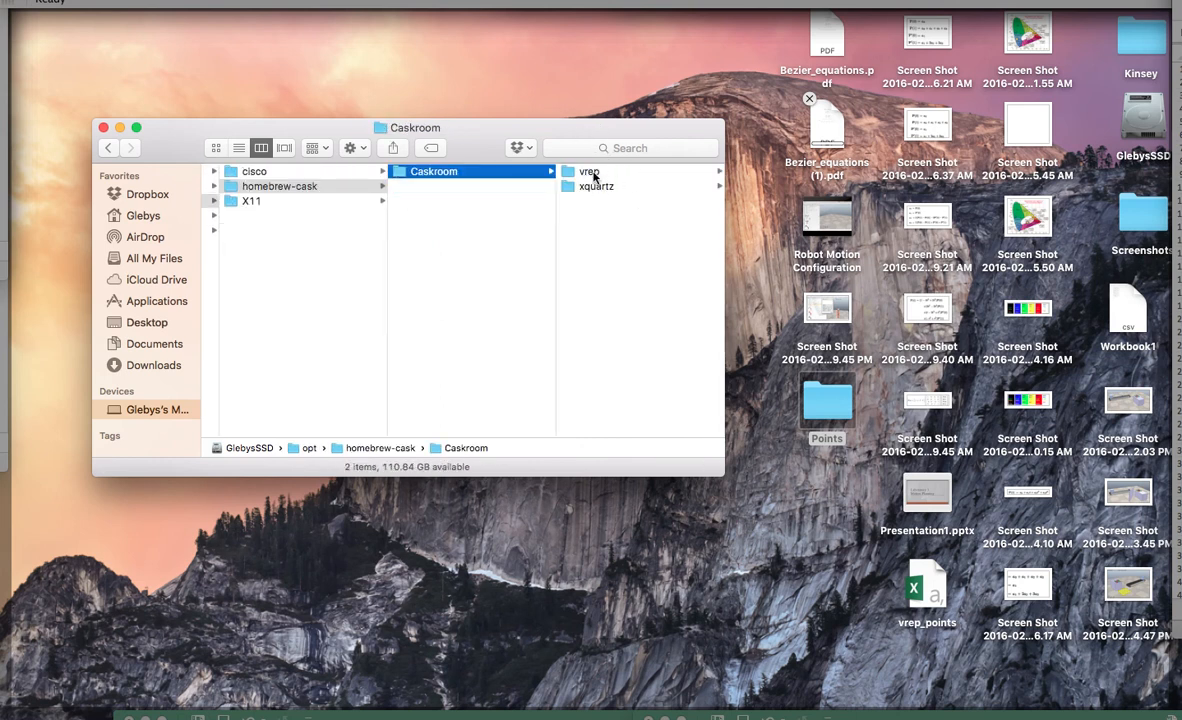
click(617, 173)
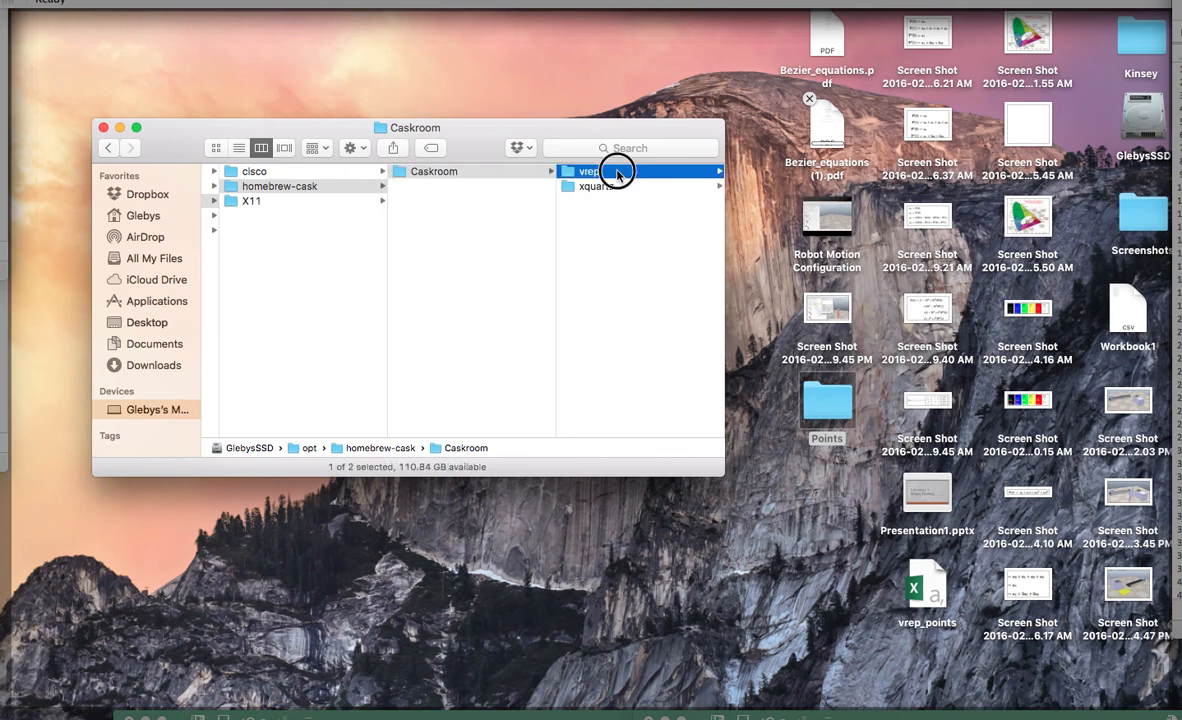
click(601, 175)
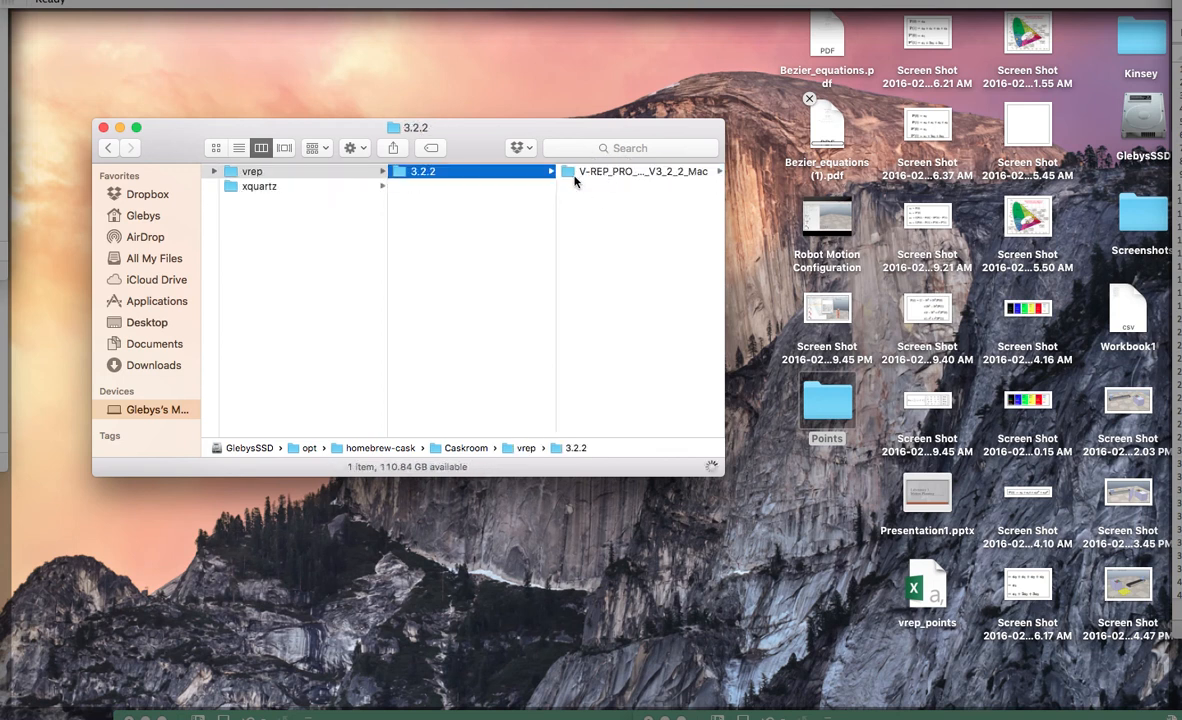
click(599, 174)
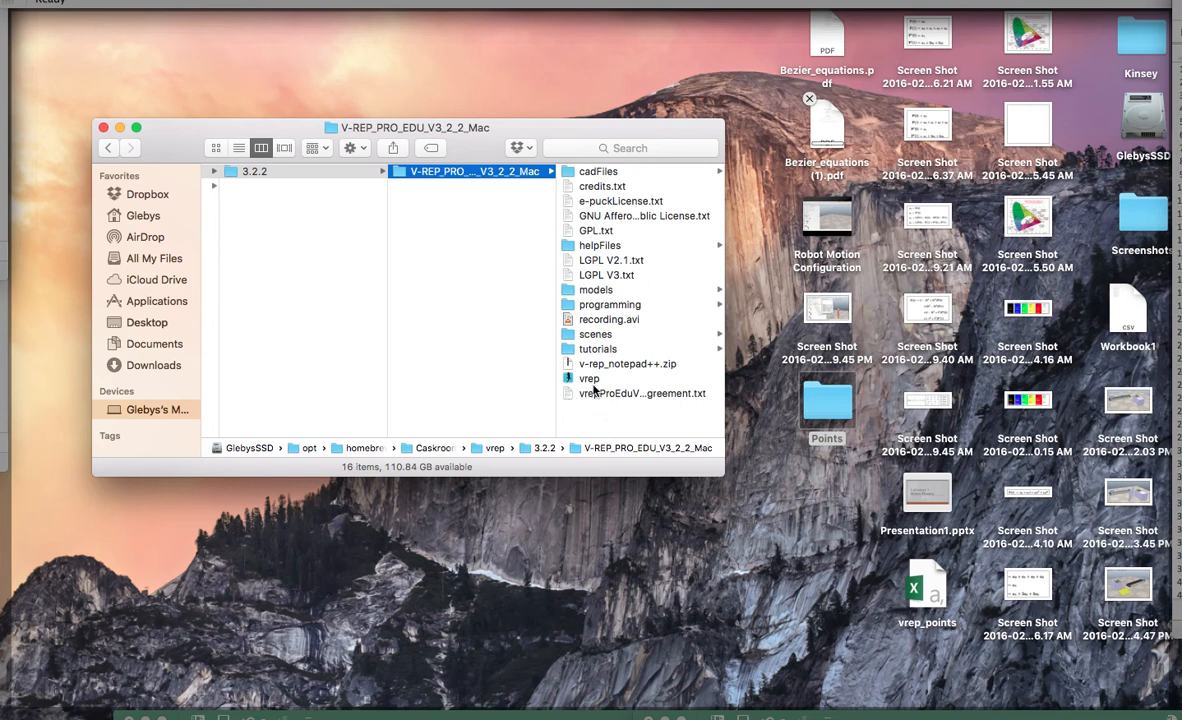
Show the package contents of the vrep application and open its Contents/MacOS folder.
scroll(580, 376, left, 1)
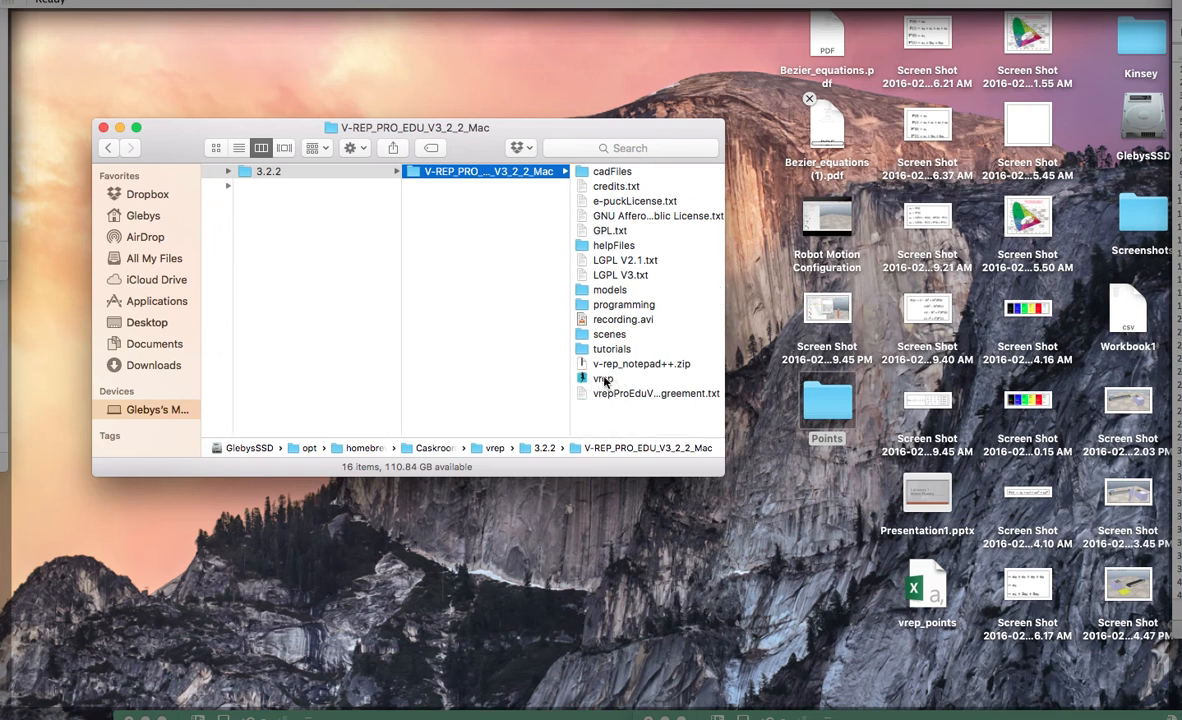
right_click(604, 381)
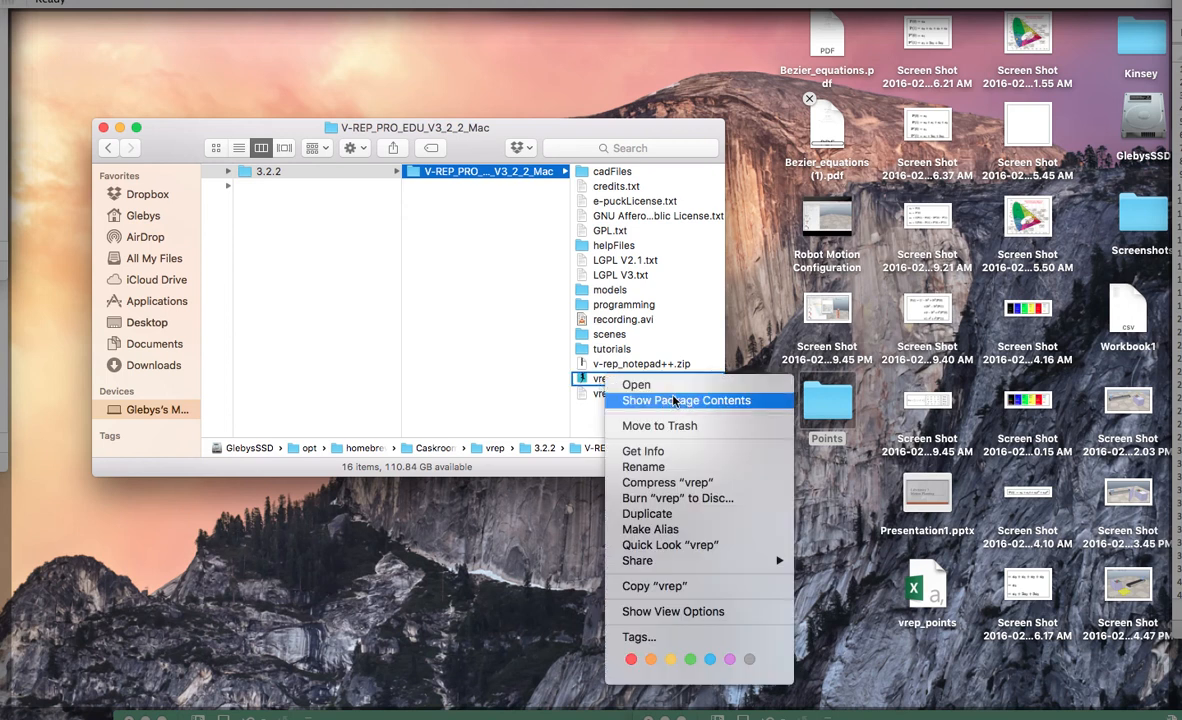
click(708, 401)
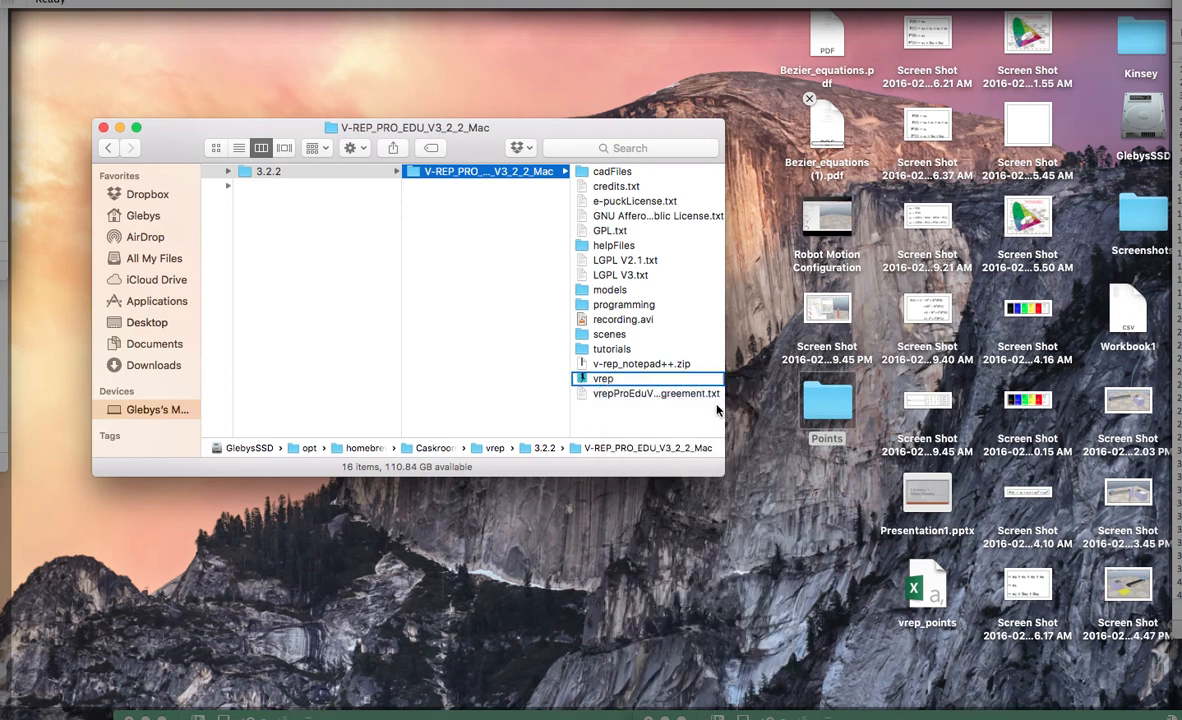
click(311, 171)
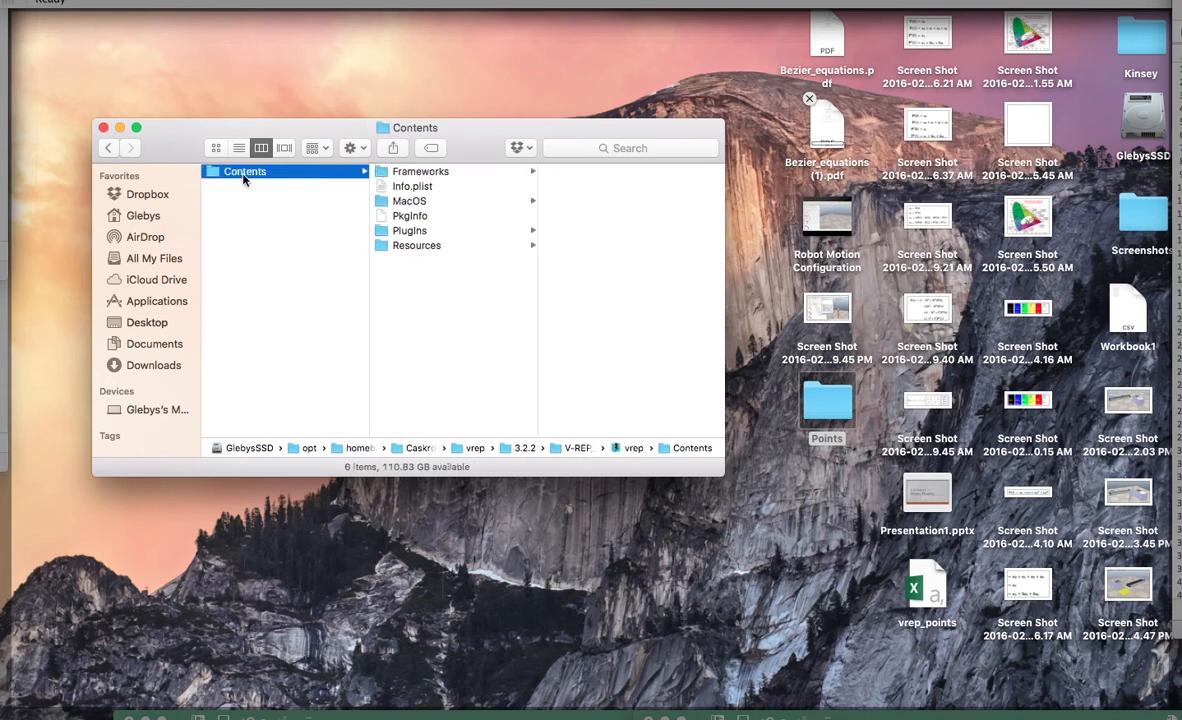
click(400, 199)
Paste the vrep_points file into the MacOS folder of the vrep package and select the copy.
scroll(620, 260, down, 10)
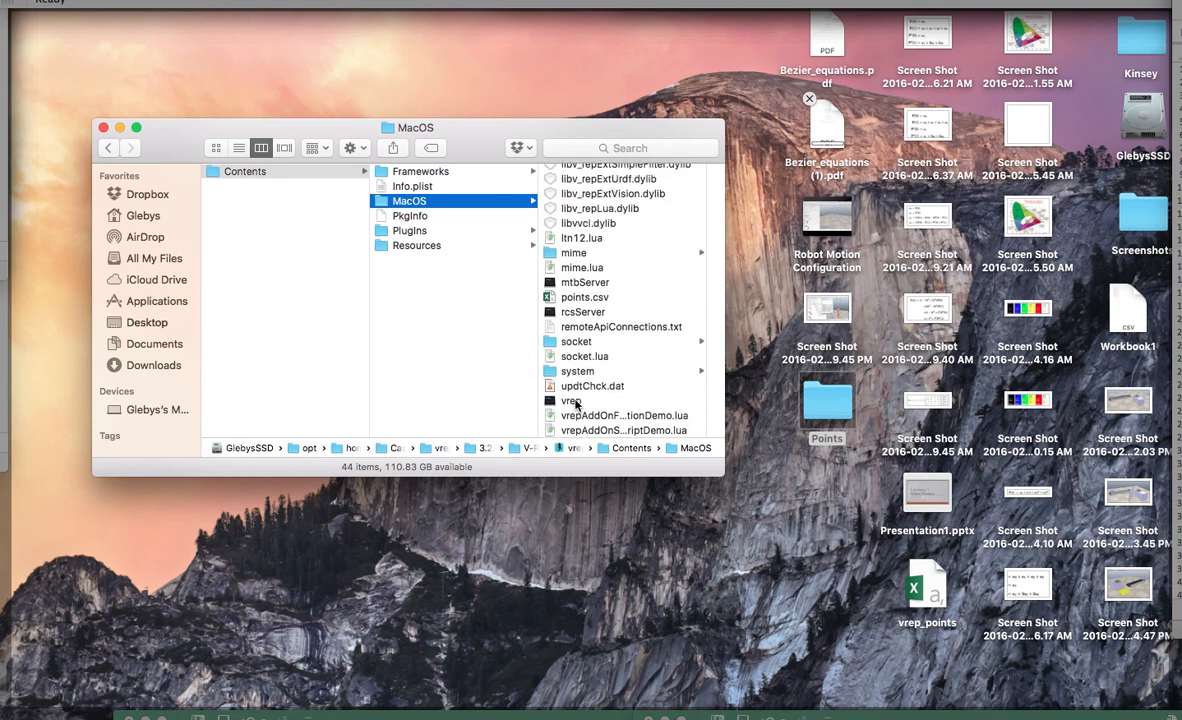
scroll(618, 315, down, 2)
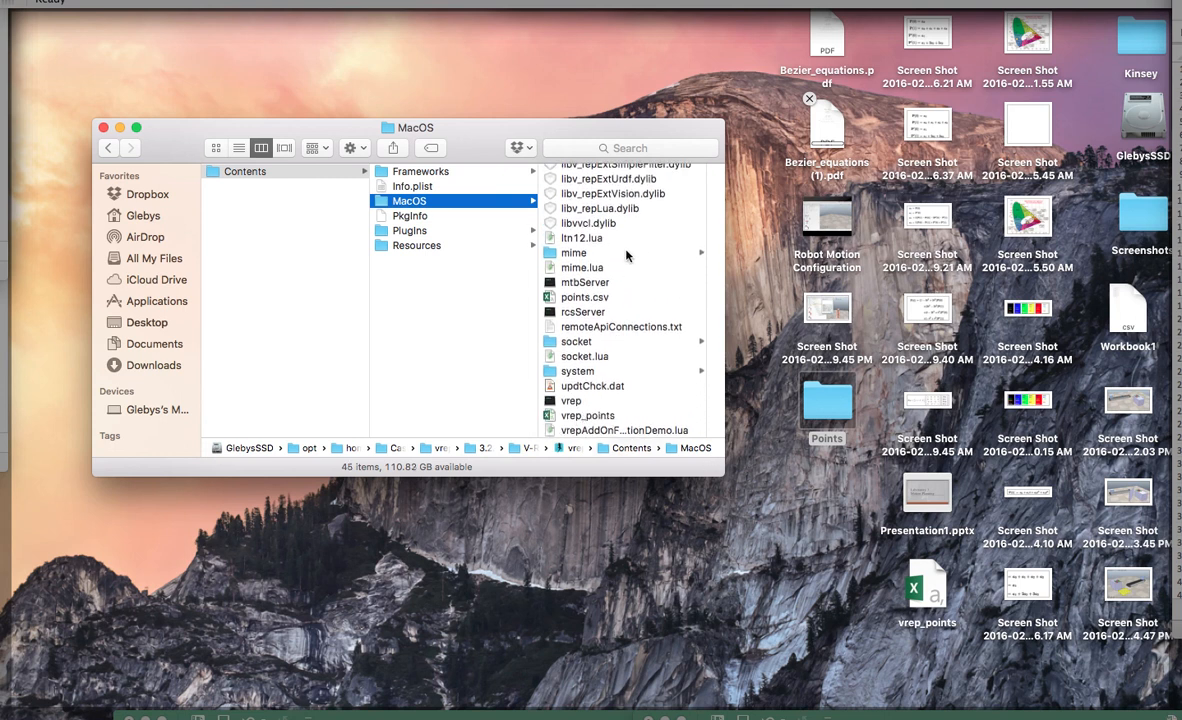
click(600, 415)
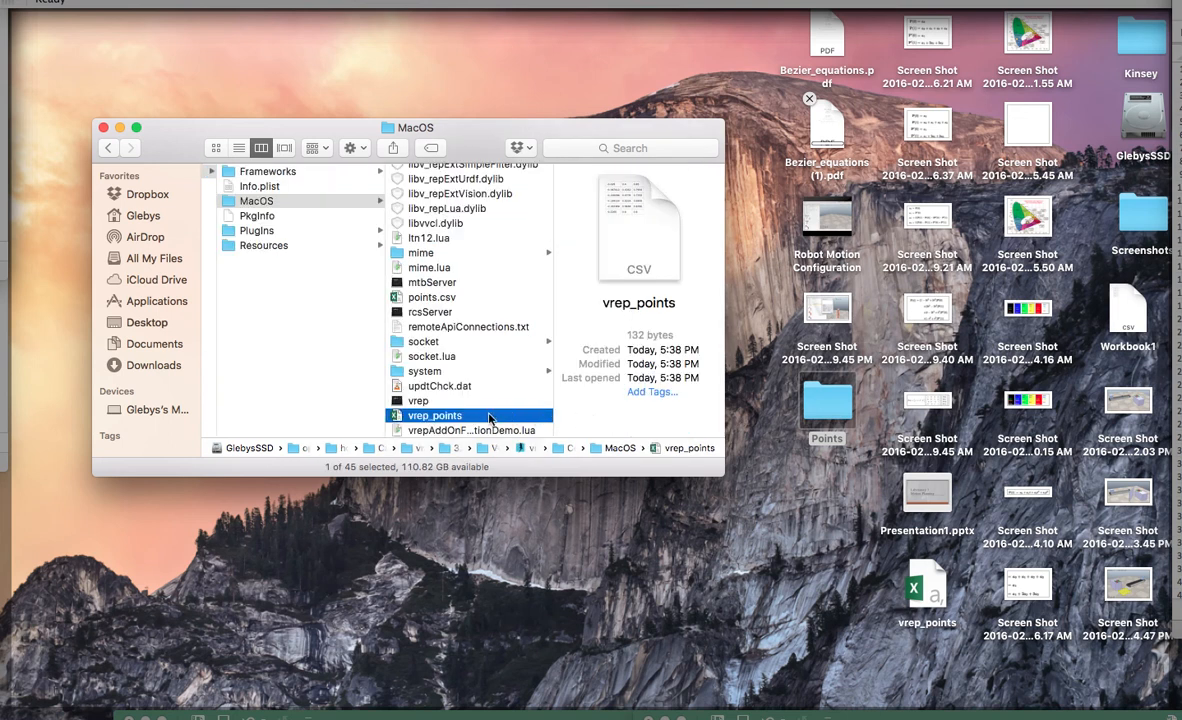
Open the copied vrep_points file in Excel to check its coordinates, and return to Finder.
double_click(466, 423)
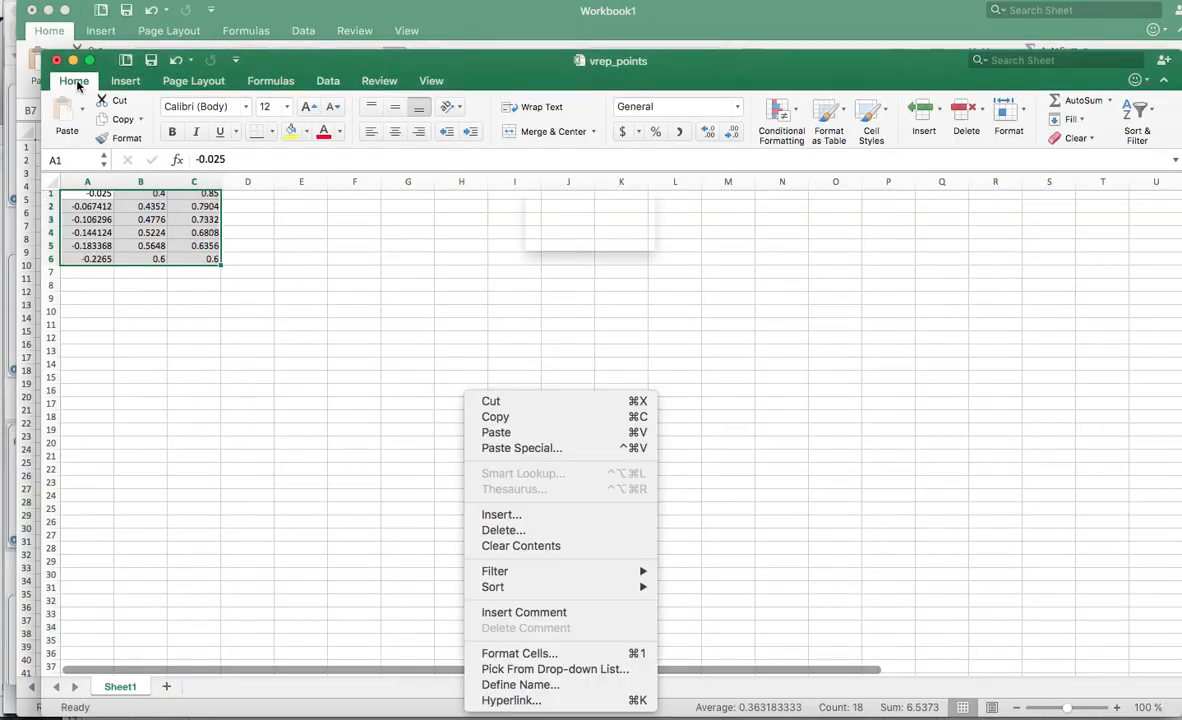
click(686, 279)
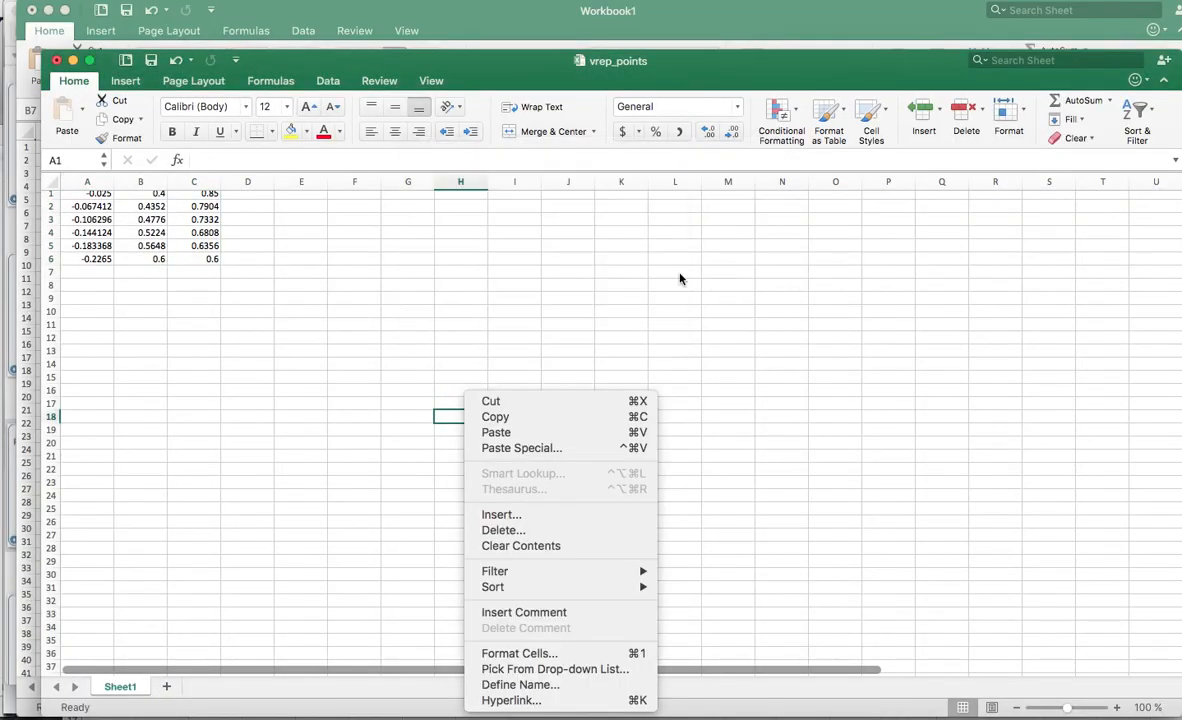
key(super+Tab)
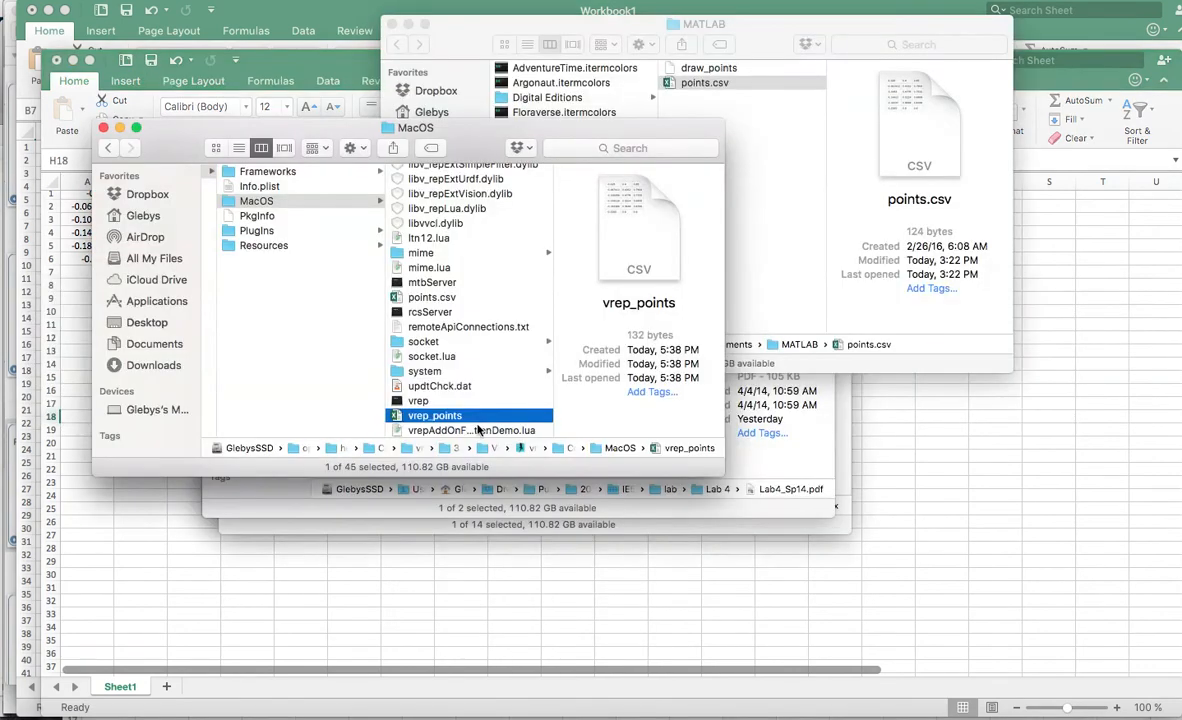
Rename the vrep_points file in the MacOS folder as vrep_points.csv.
right_click(474, 415)
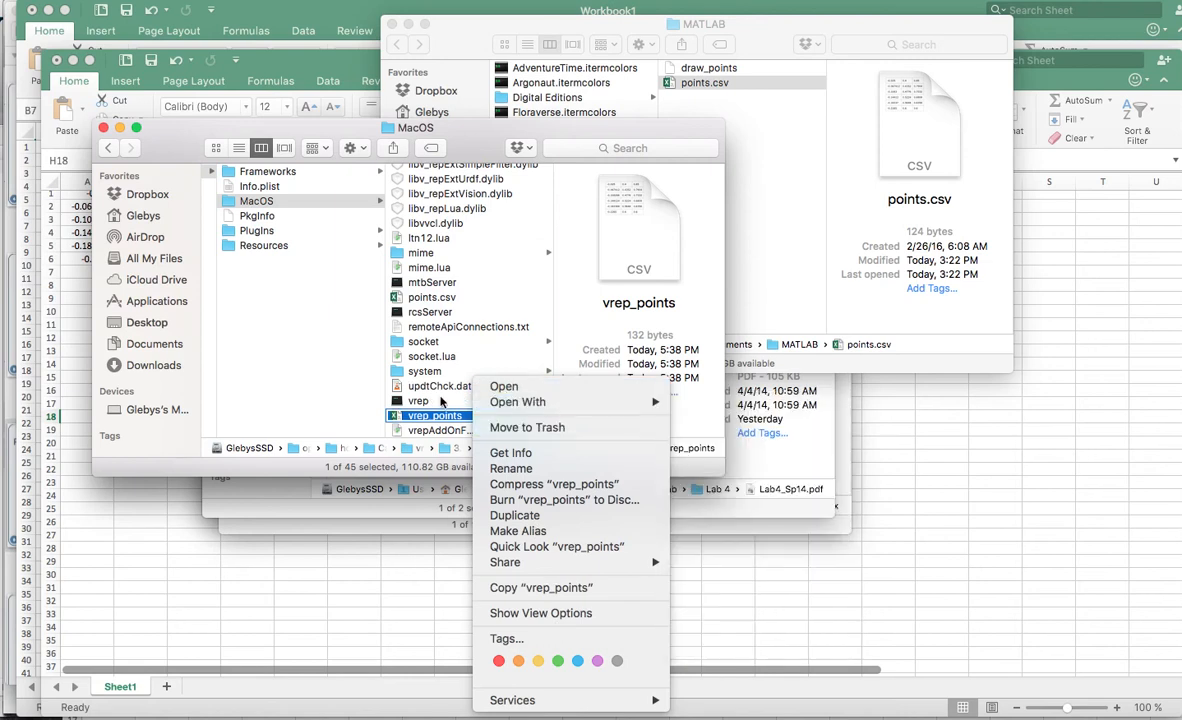
click(511, 468)
key(Return)
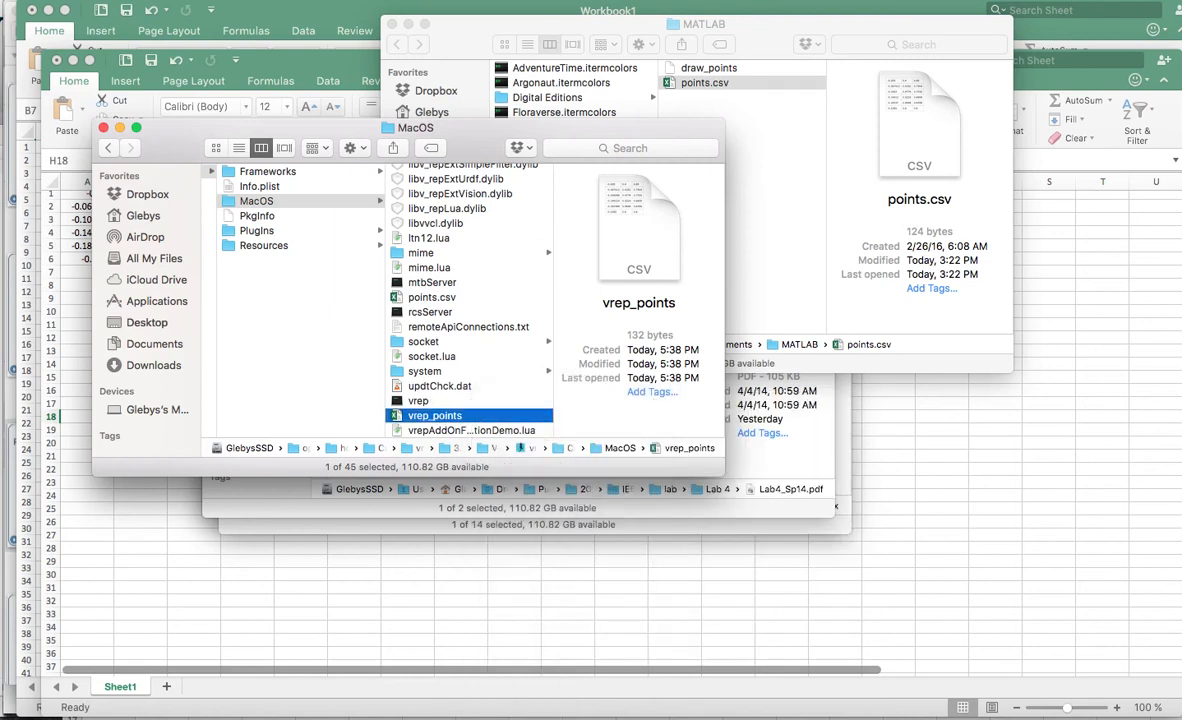
click(475, 418)
key(Right)
text(.)
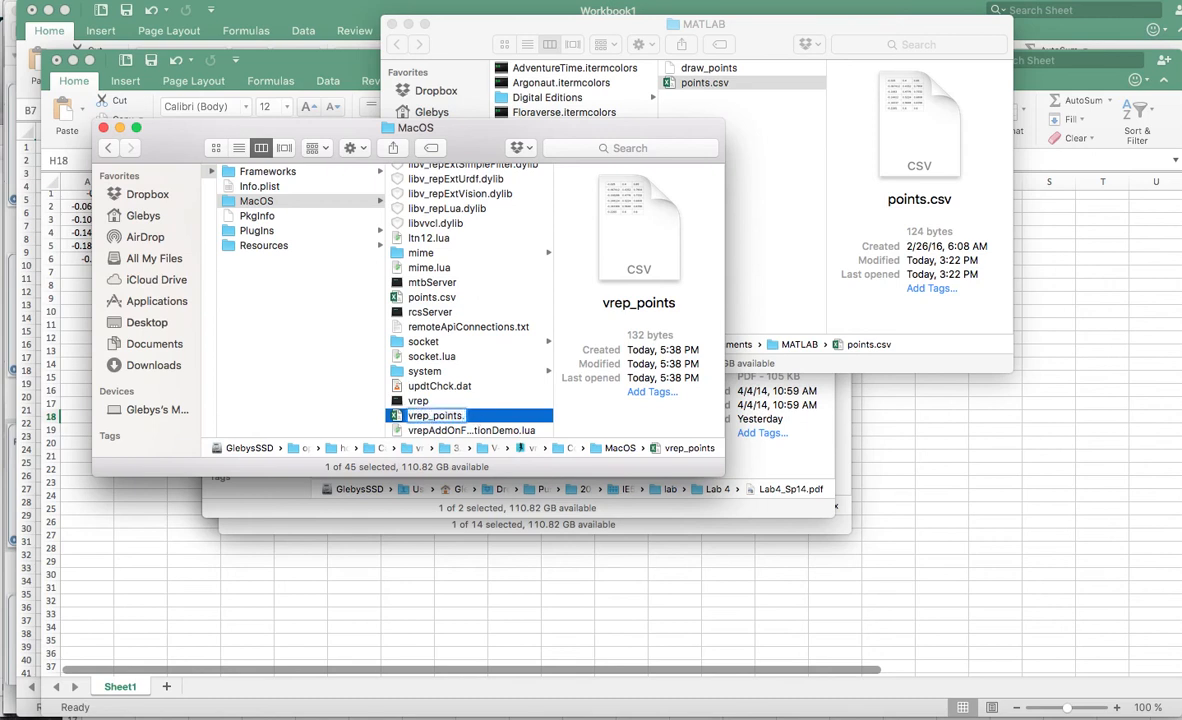
text(csv)
key(Return)
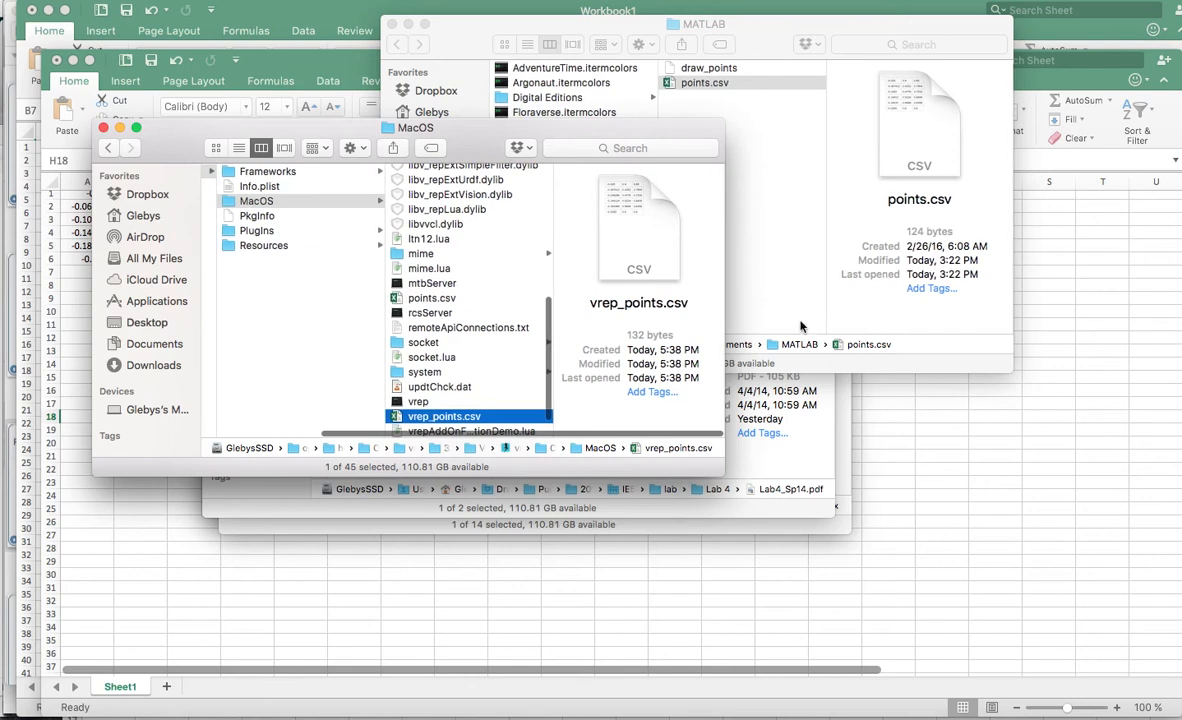
Switch to V-REP with the motion_planning_curves2 scene.
key(super+Tab)
key(super+Tab)
key(super+Tab)
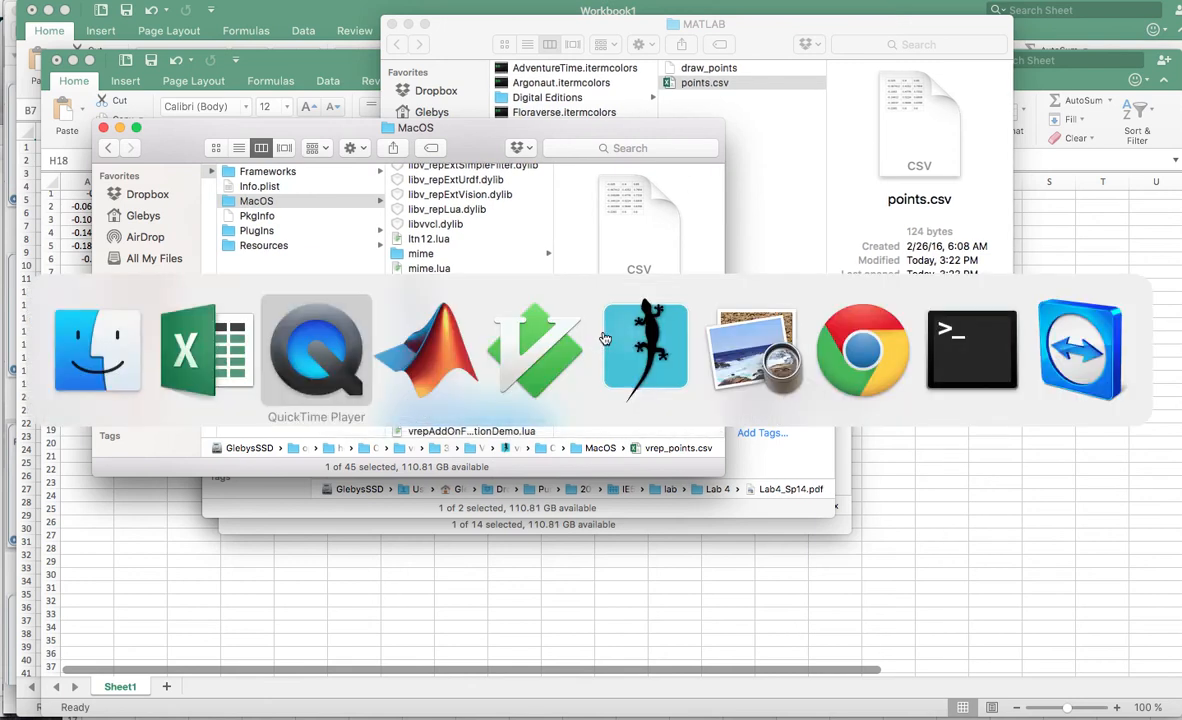
key(super+Tab)
key(super+Tab)
key(super+Tab)
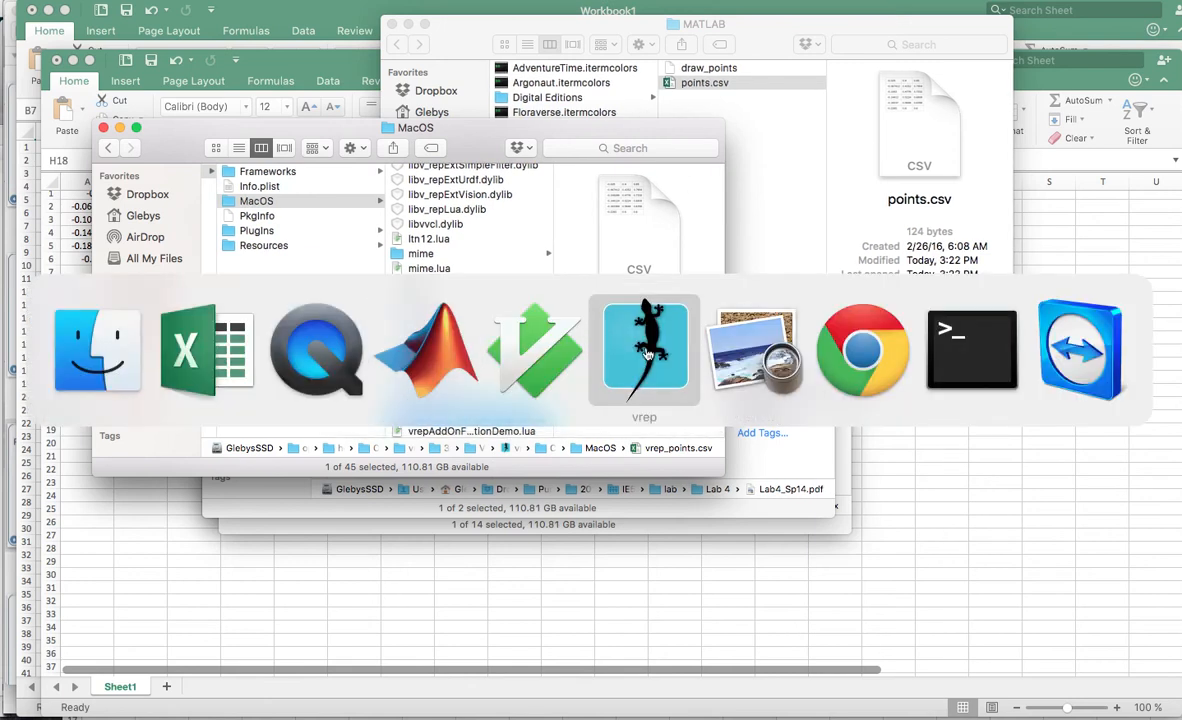
click(646, 351)
click(152, 101)
Select the LBR4p robot in the scene hierarchy and open its threaded child script.
scroll(380, 280, up, 1)
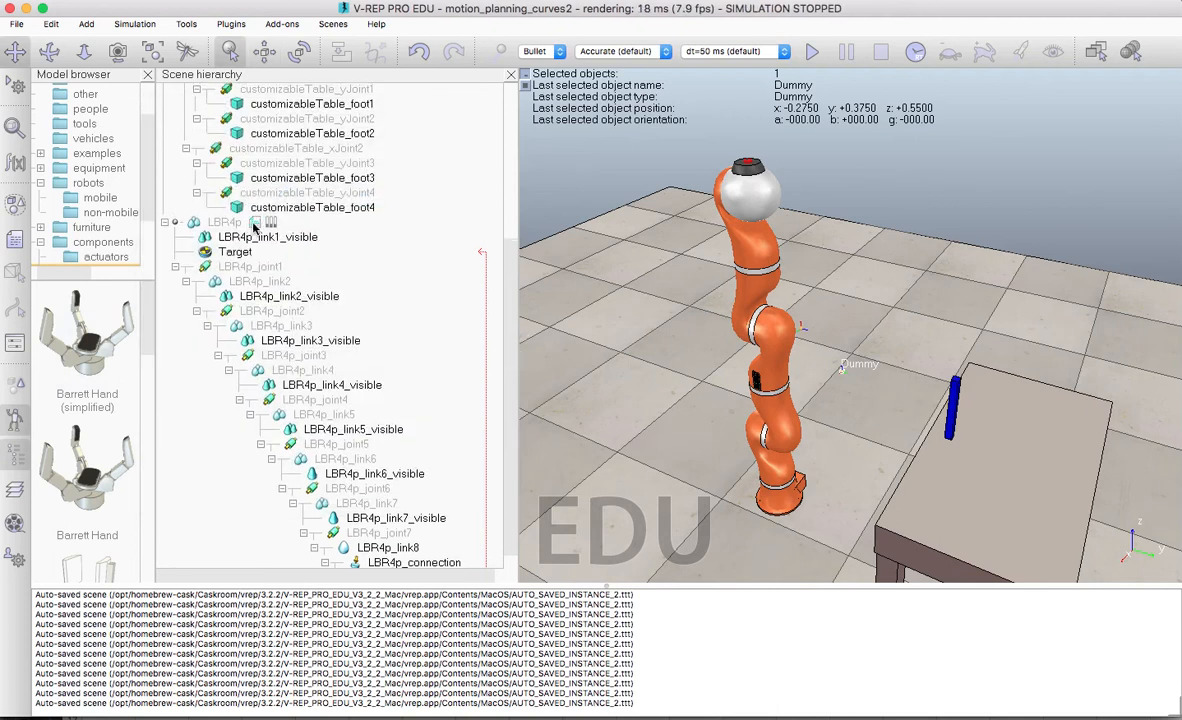
click(505, 132)
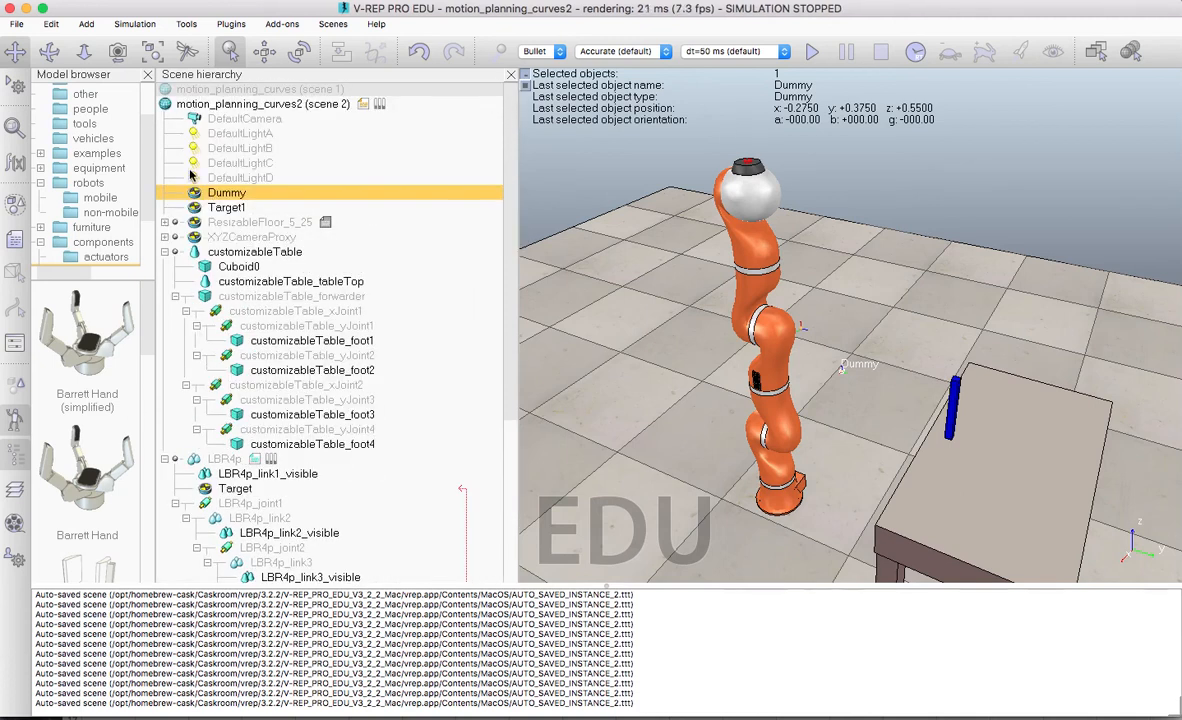
scroll(478, 320, down, 3)
click(218, 392)
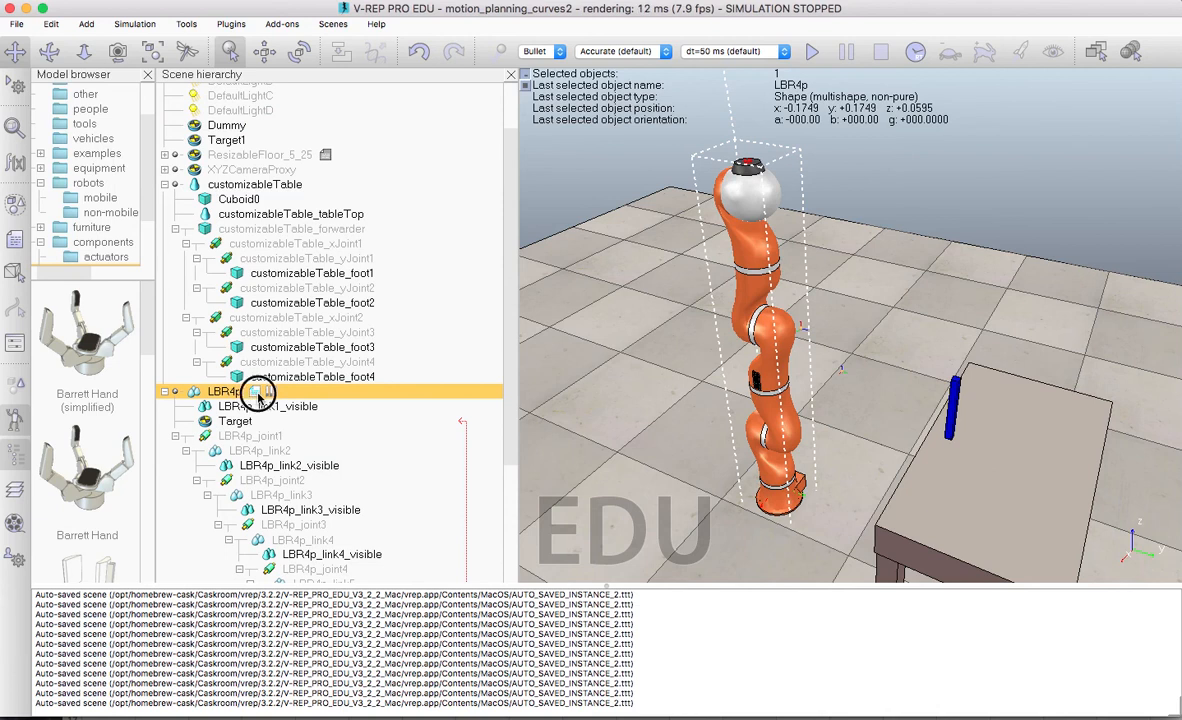
double_click(256, 391)
Change the file name in the readFile call on line 369 to "vrep_points.csv".
scroll(640, 250, down, 15)
scroll(676, 258, down, 20)
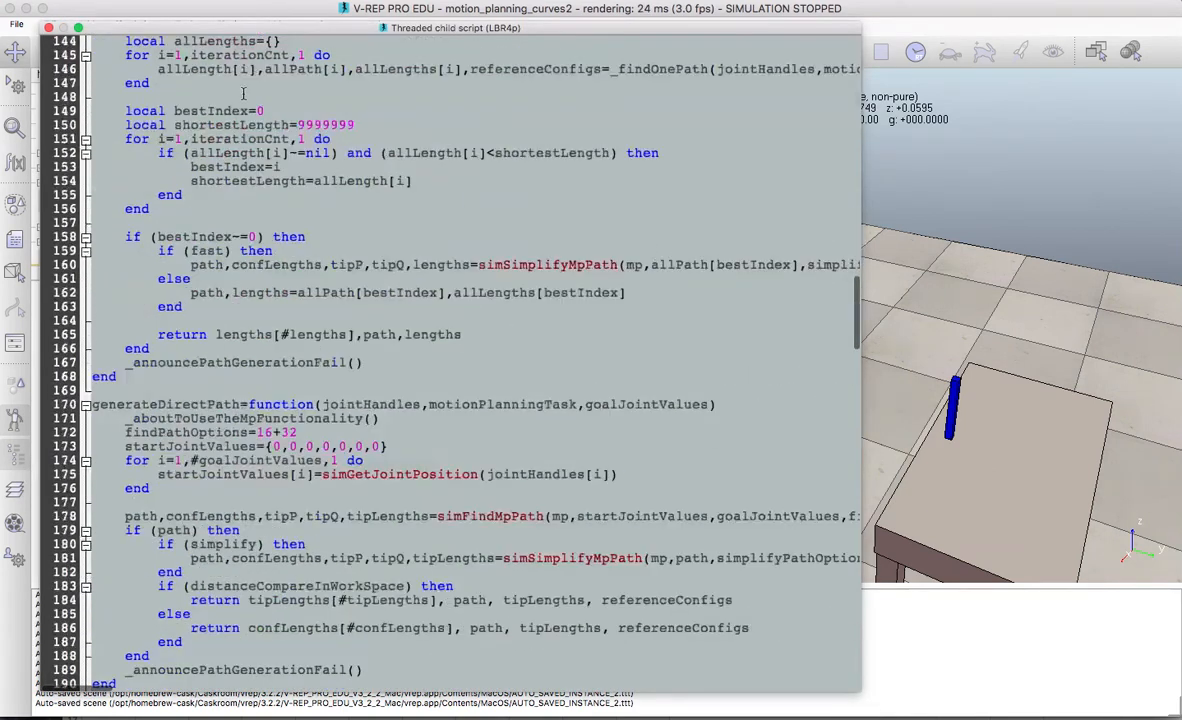
scroll(254, 264, down, 20)
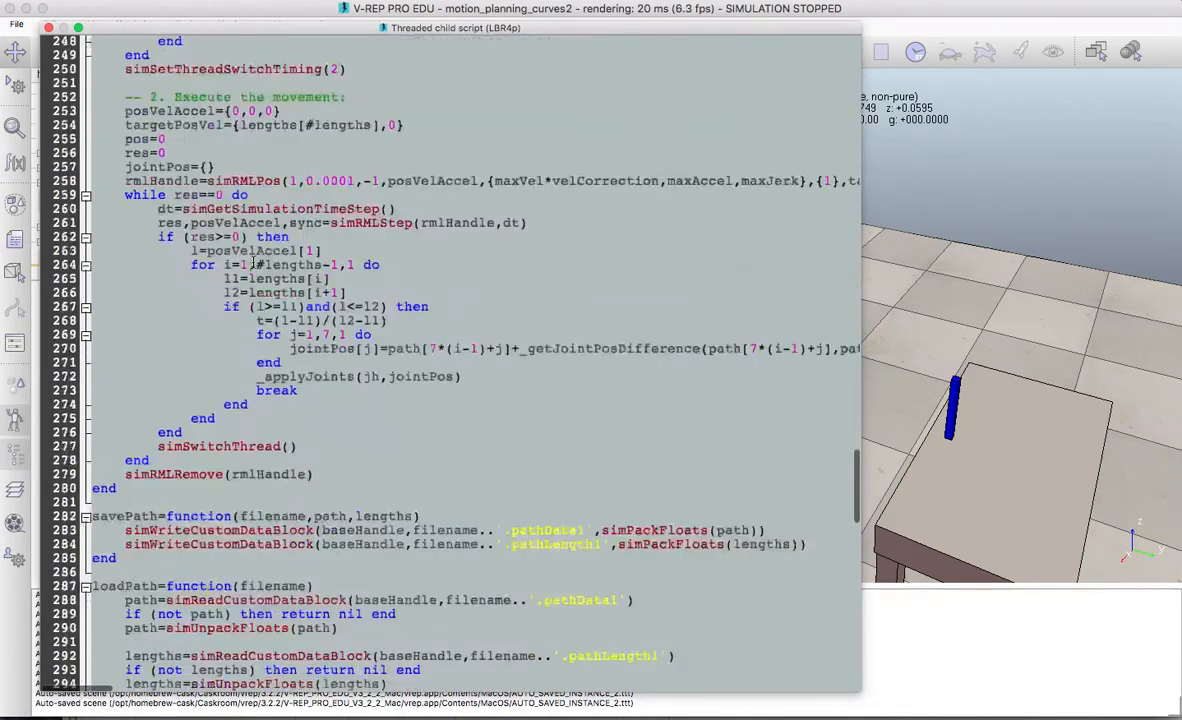
scroll(256, 264, down, 1)
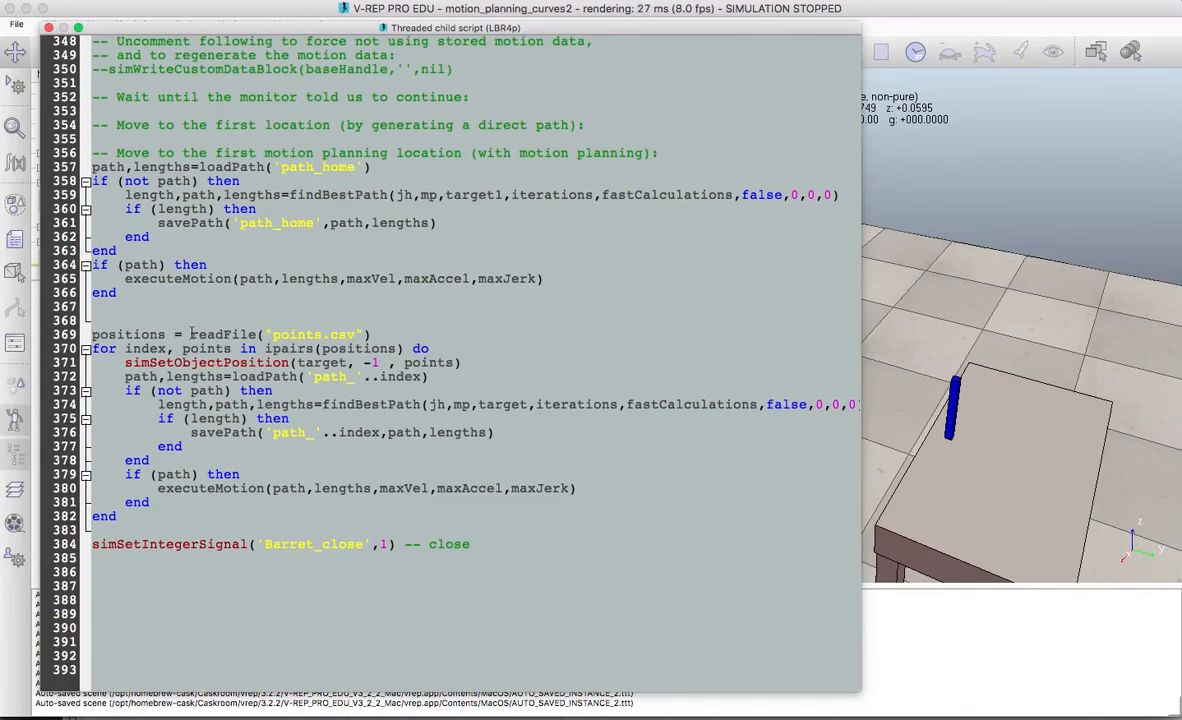
drag(208, 334, 257, 334)
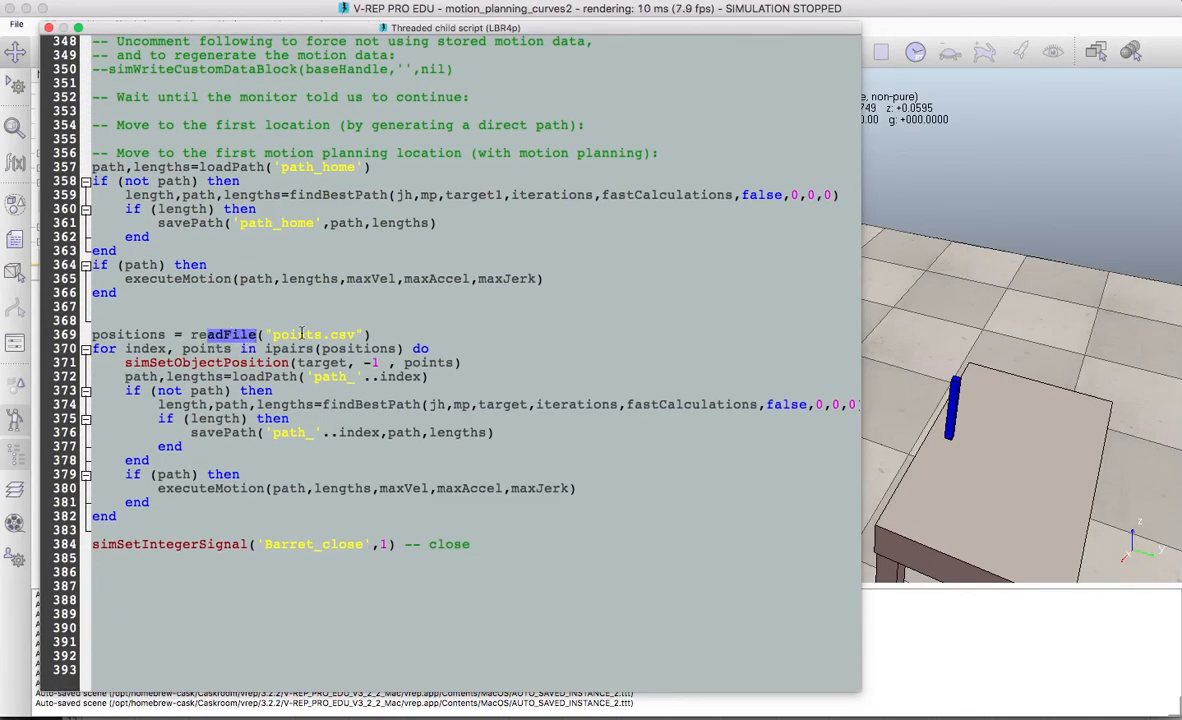
click(96, 321)
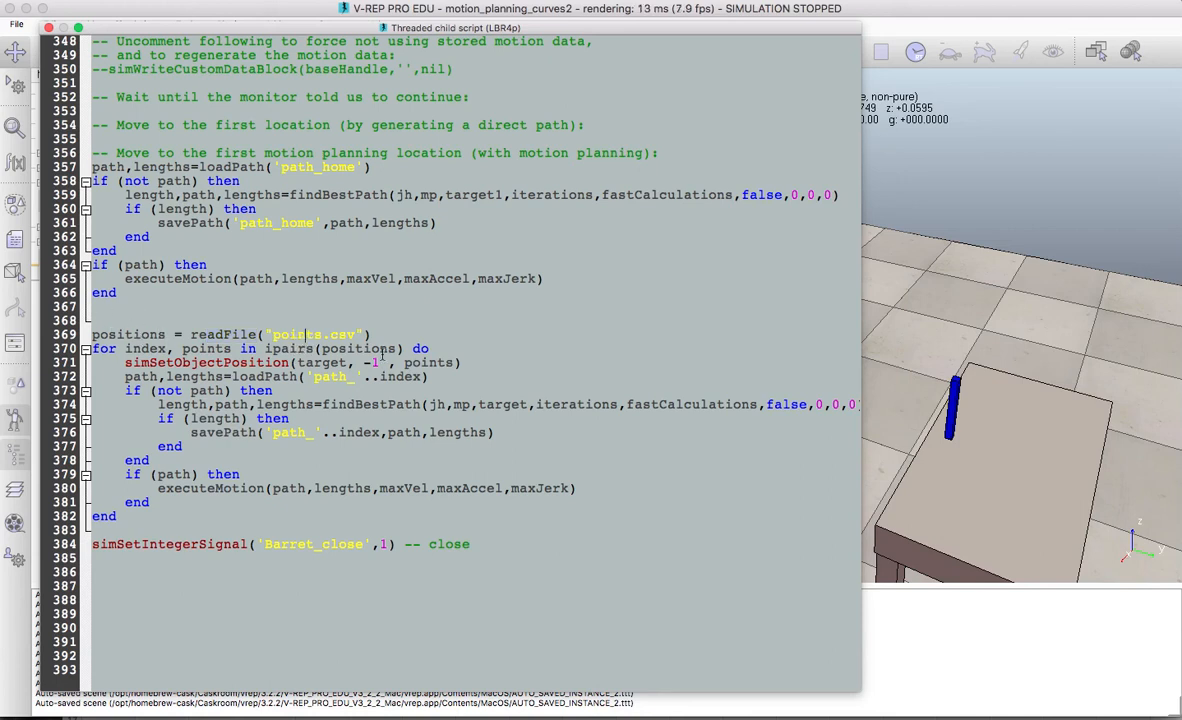
double_click(300, 334)
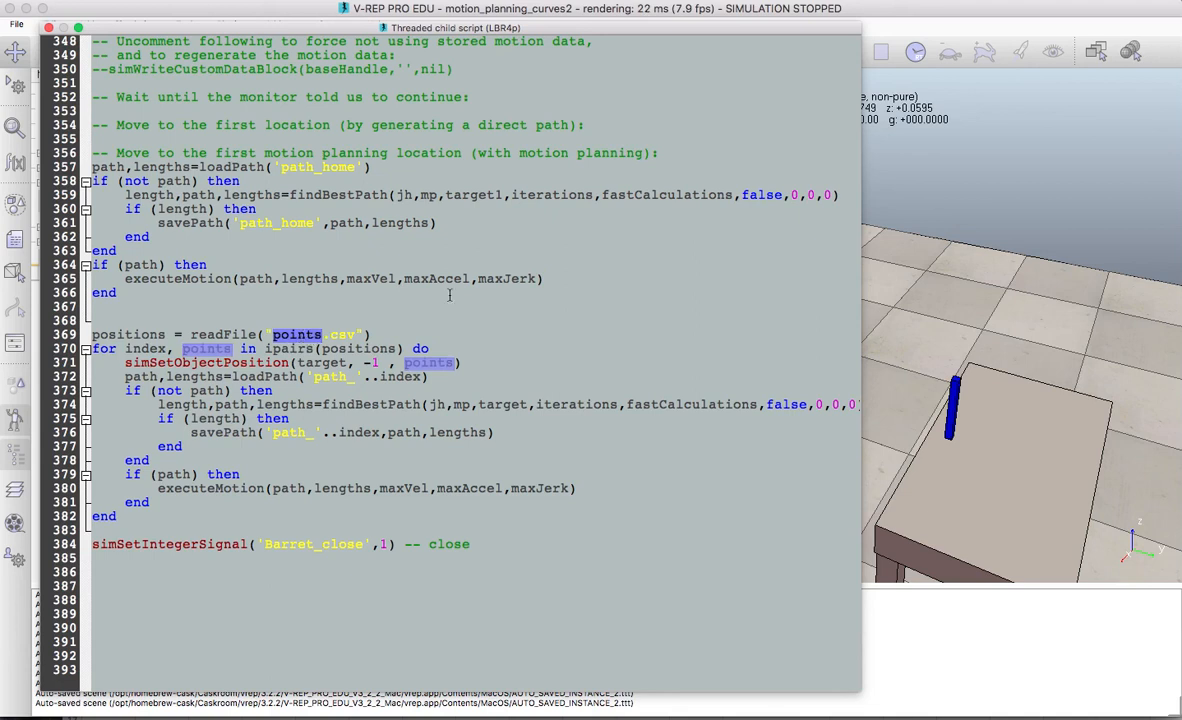
text(vrep_points)
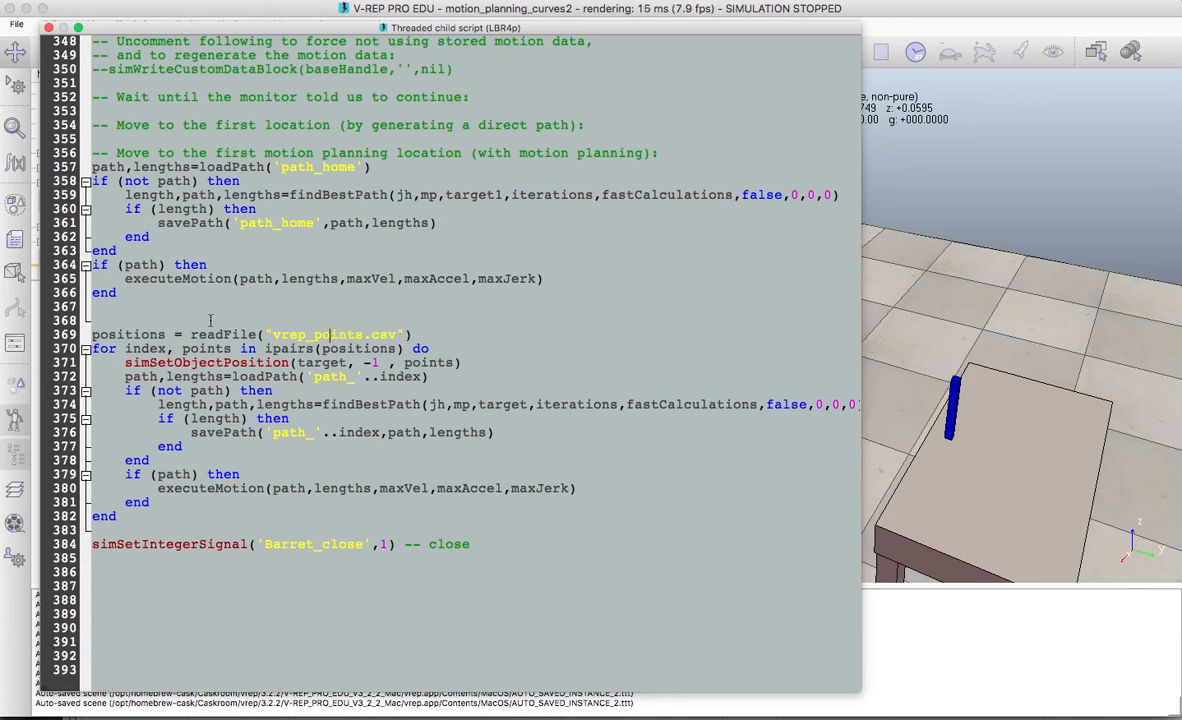
Highlight the positions variable on line 369 to see where the following loop uses it.
click(128, 349)
double_click(152, 335)
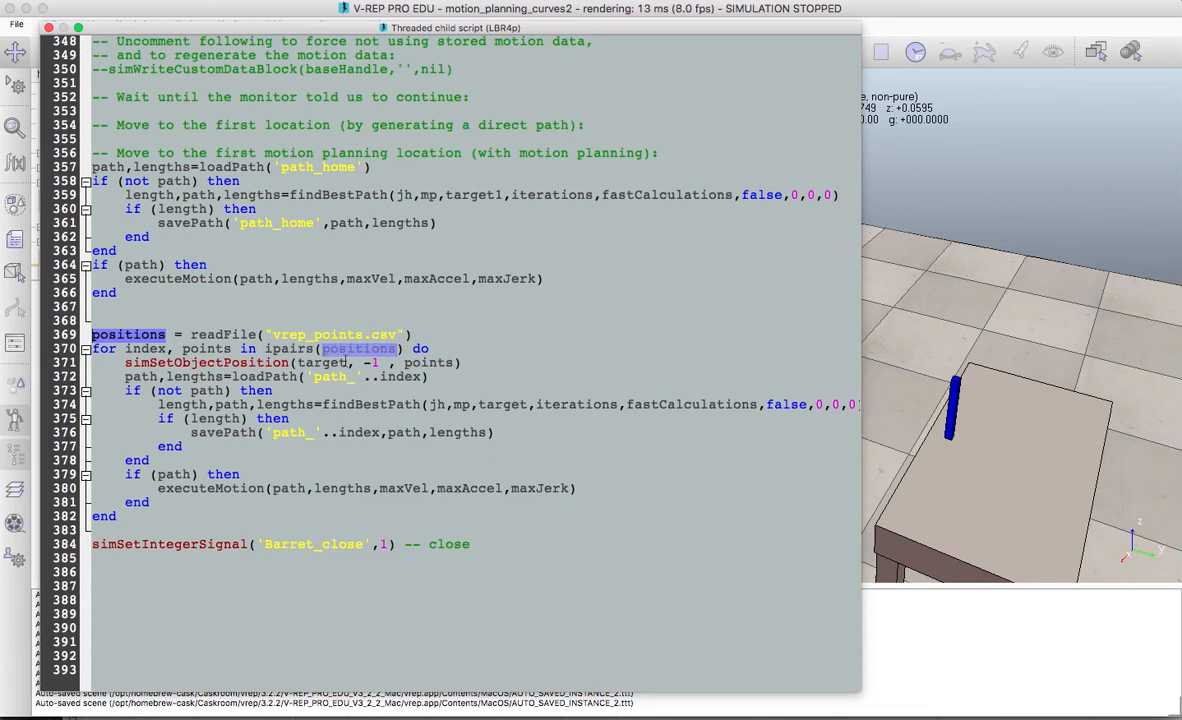
Trace index and points through the loop starting on line 370, including its path loading, planning and saving lines.
double_click(150, 349)
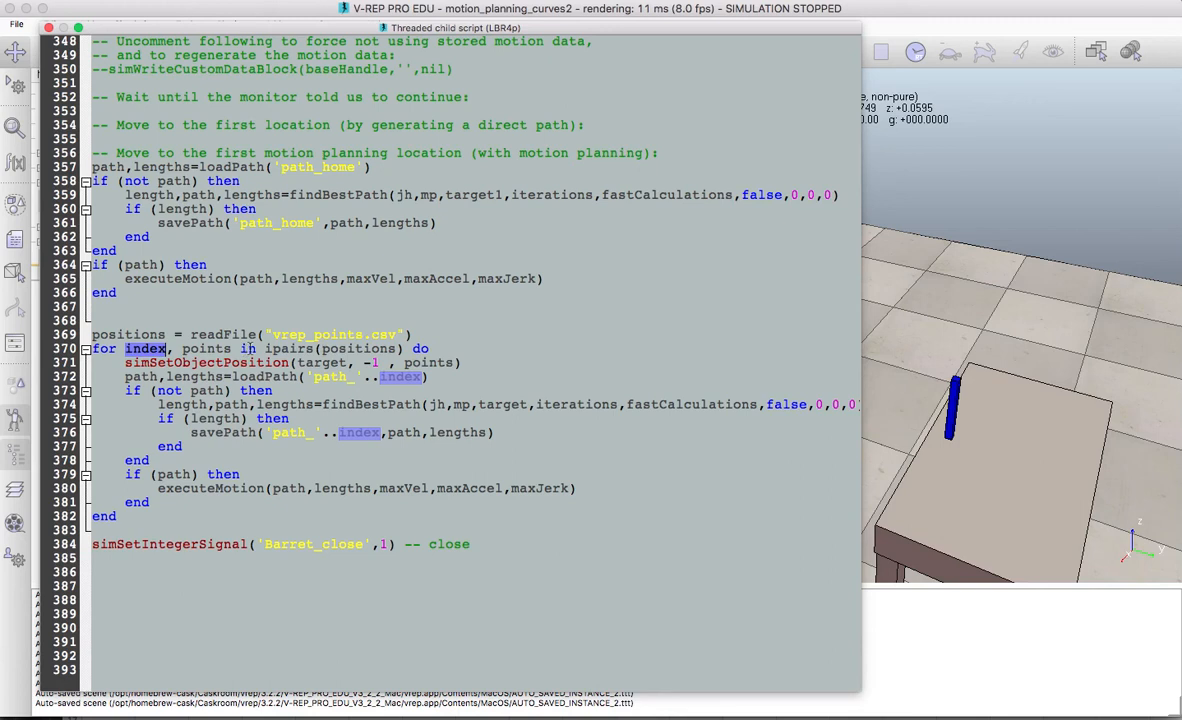
double_click(228, 349)
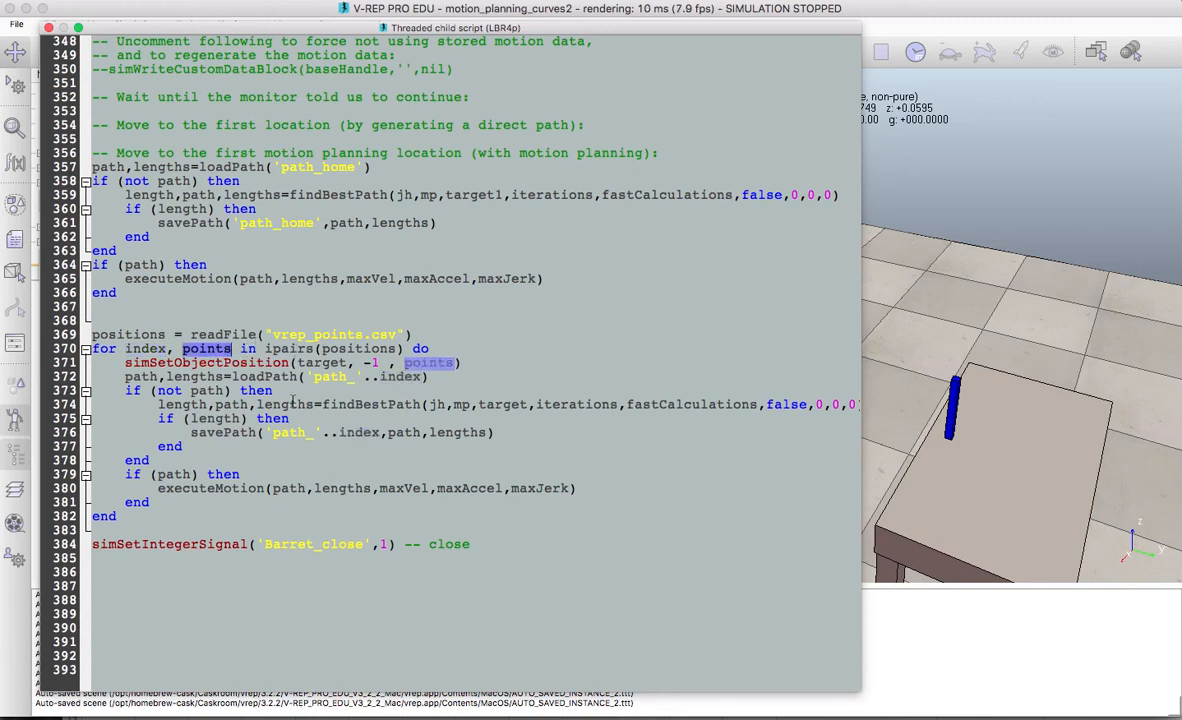
double_click(147, 348)
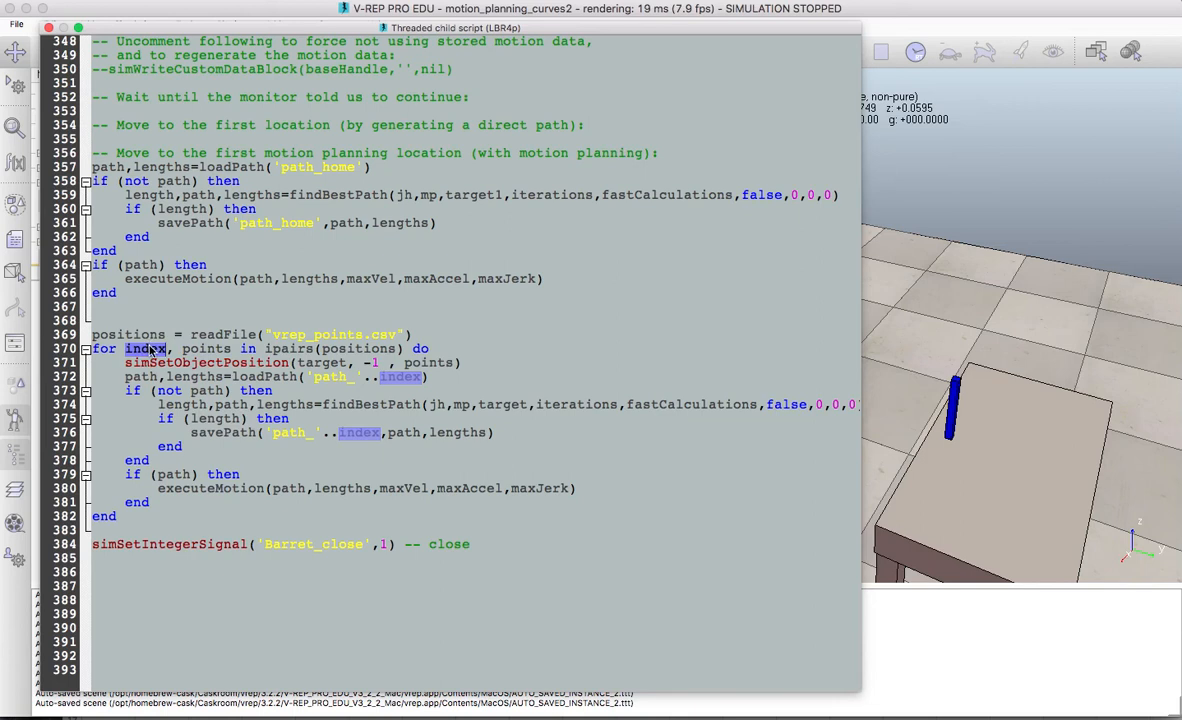
click(230, 348)
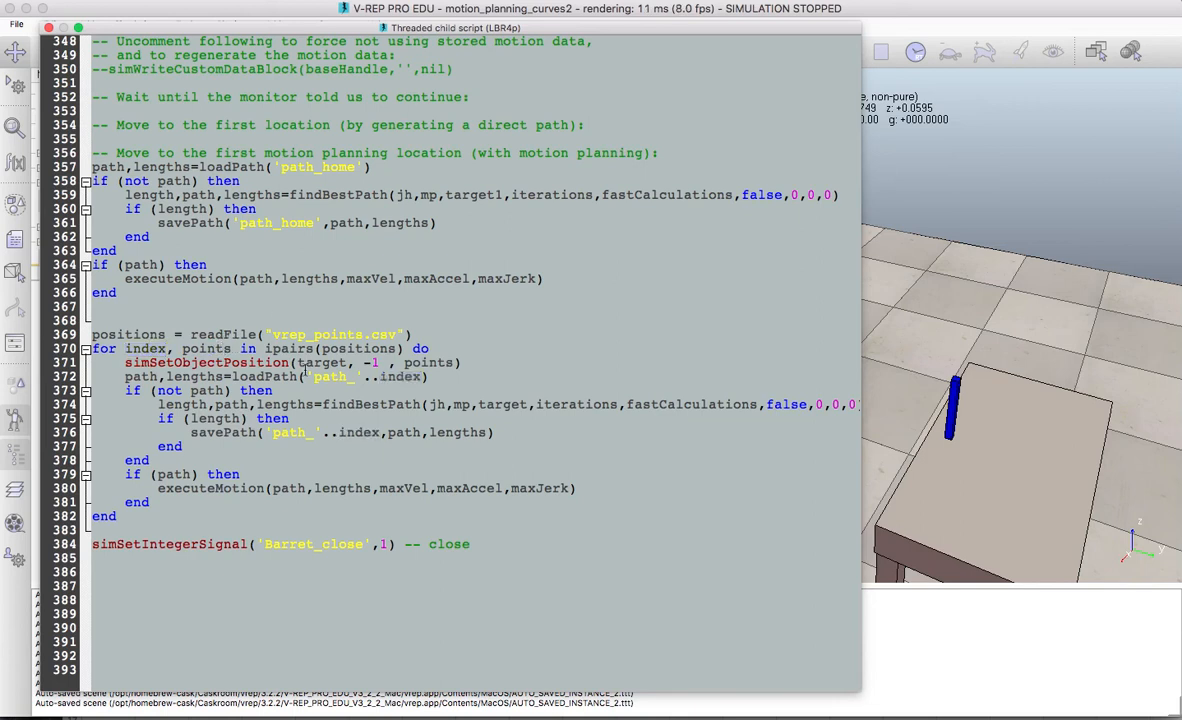
drag(125, 377, 430, 376)
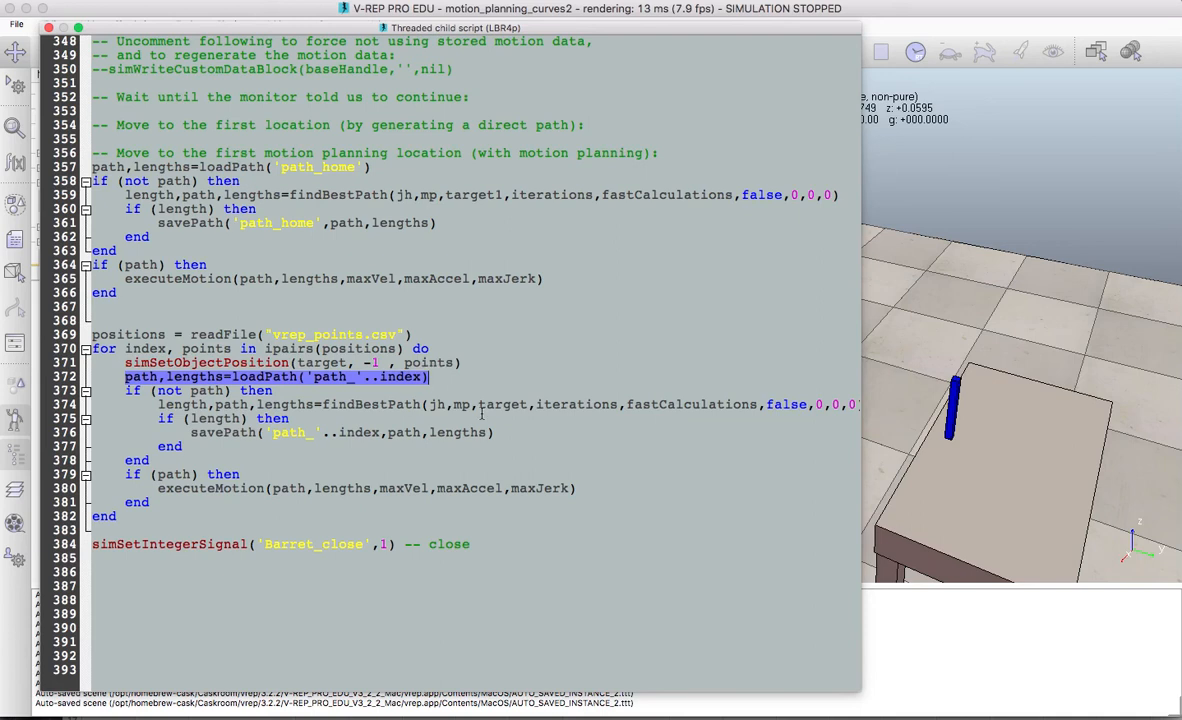
click(122, 391)
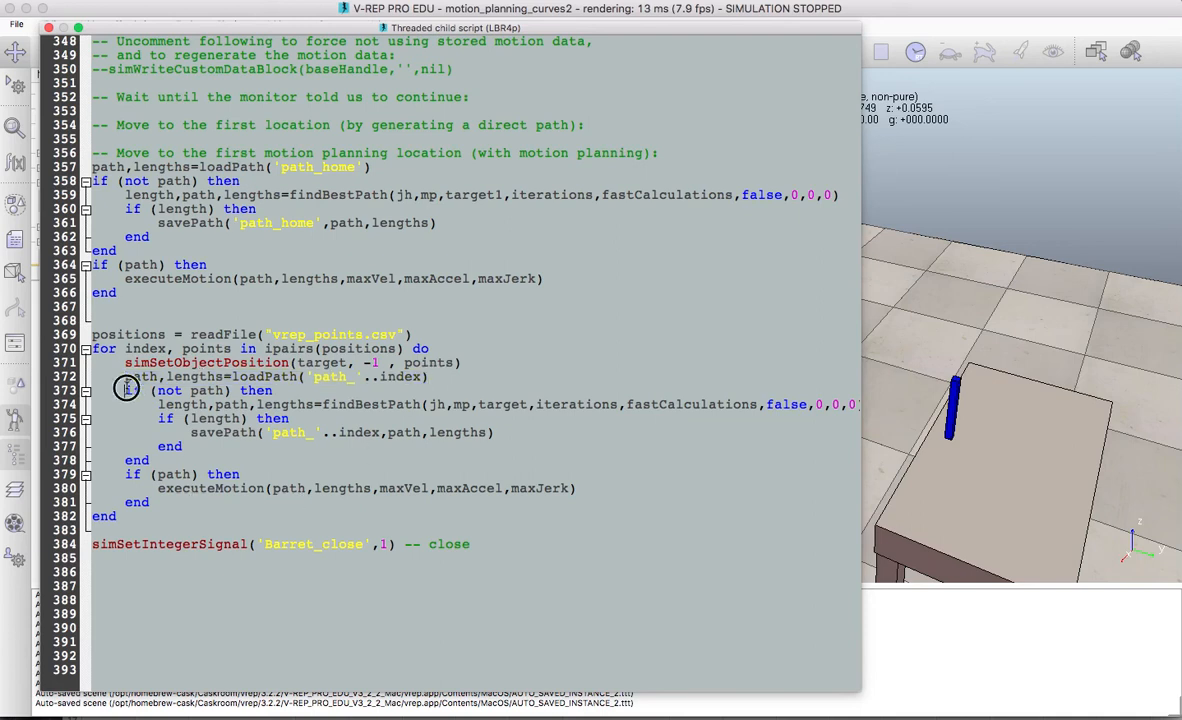
drag(156, 405, 778, 409)
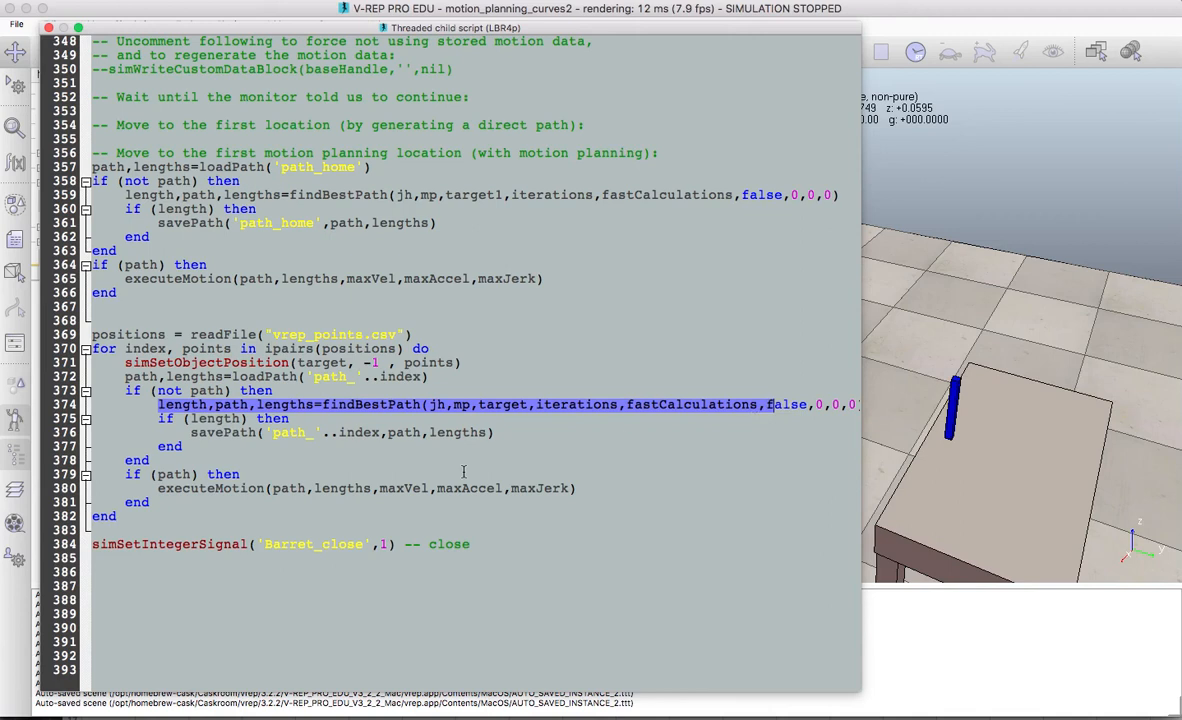
click(416, 472)
drag(191, 432, 500, 434)
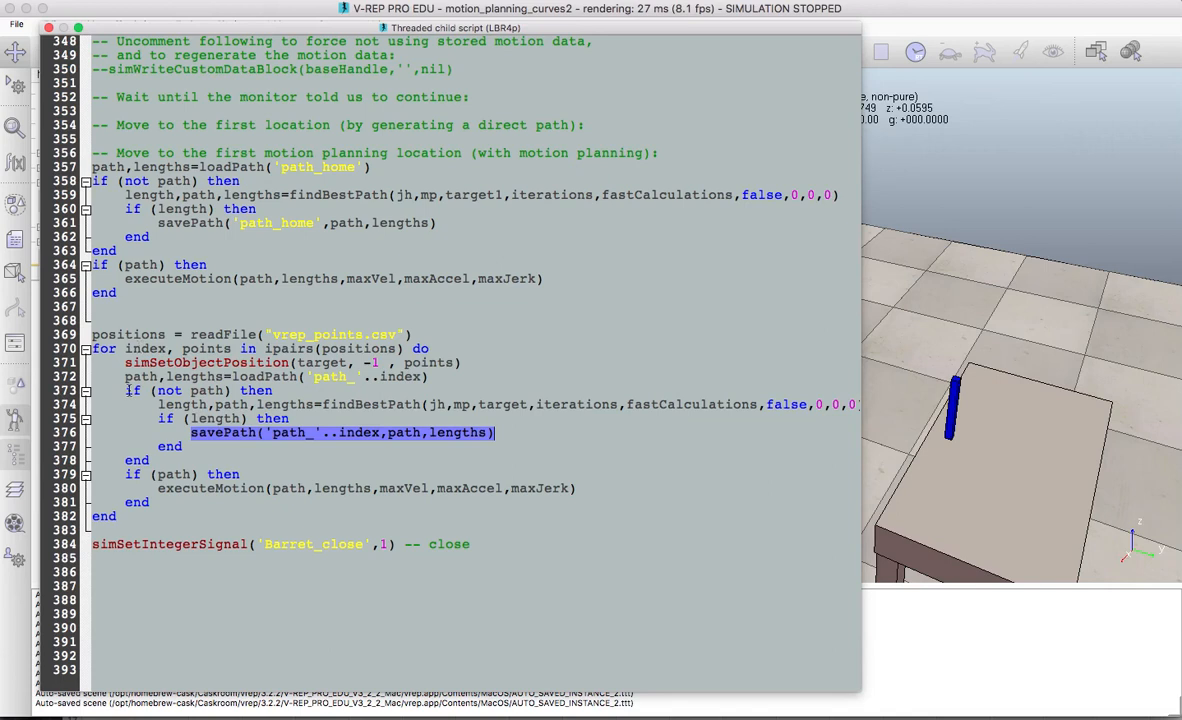
drag(127, 390, 150, 502)
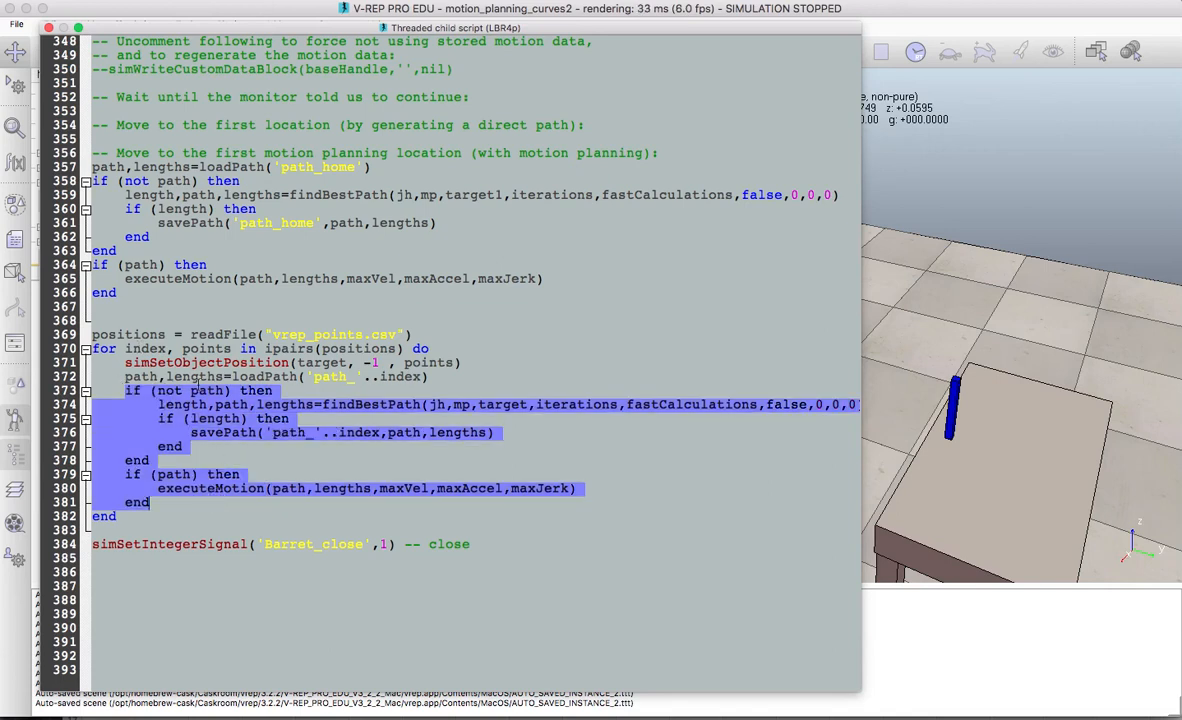
click(182, 346)
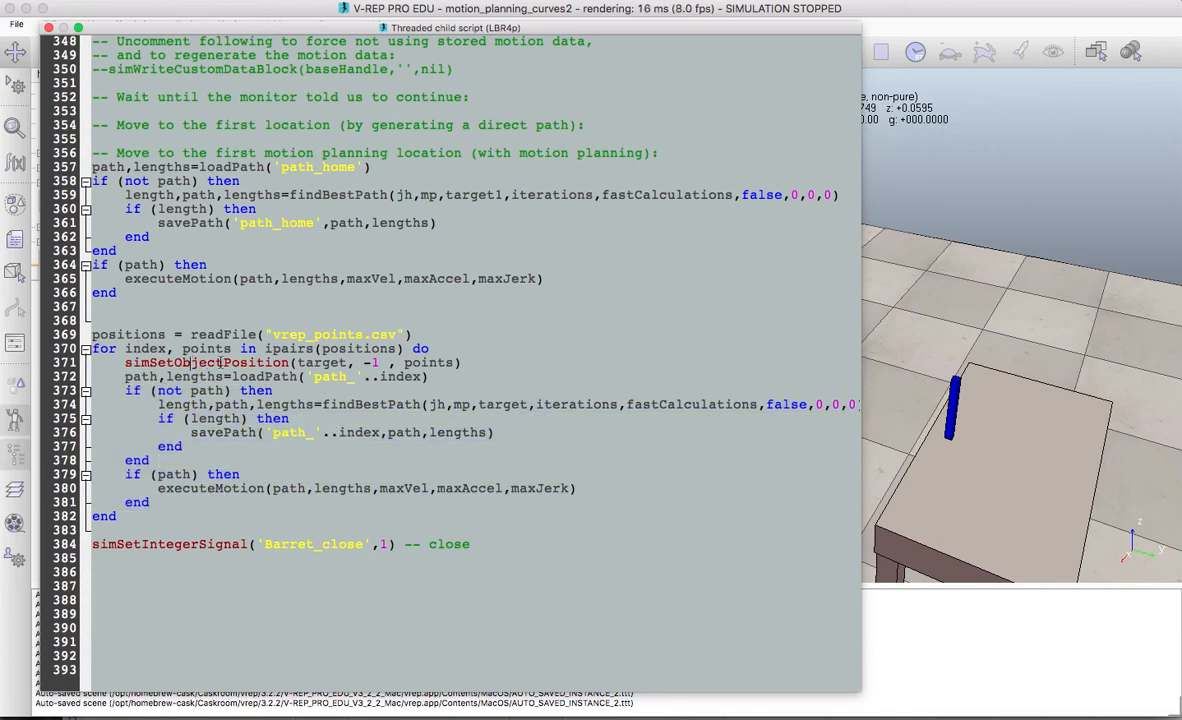
Examine the target and points arguments of simSetObjectPosition on line 371 and the findBestPath call on line 374.
double_click(249, 363)
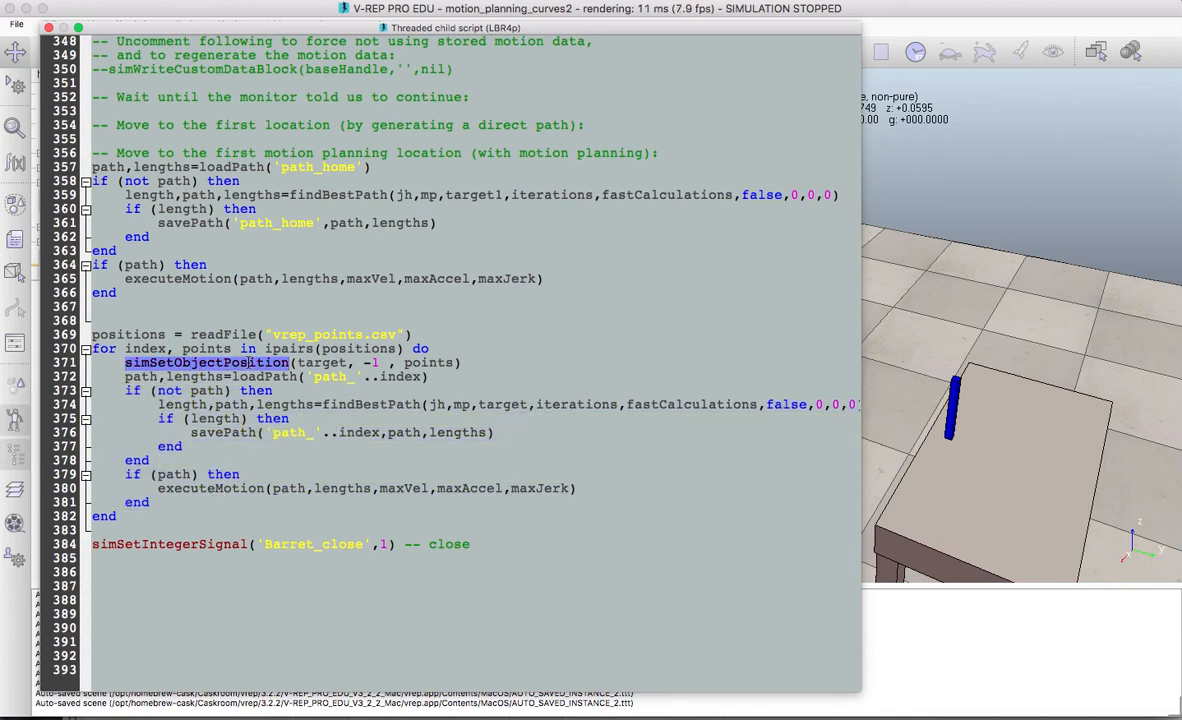
double_click(320, 363)
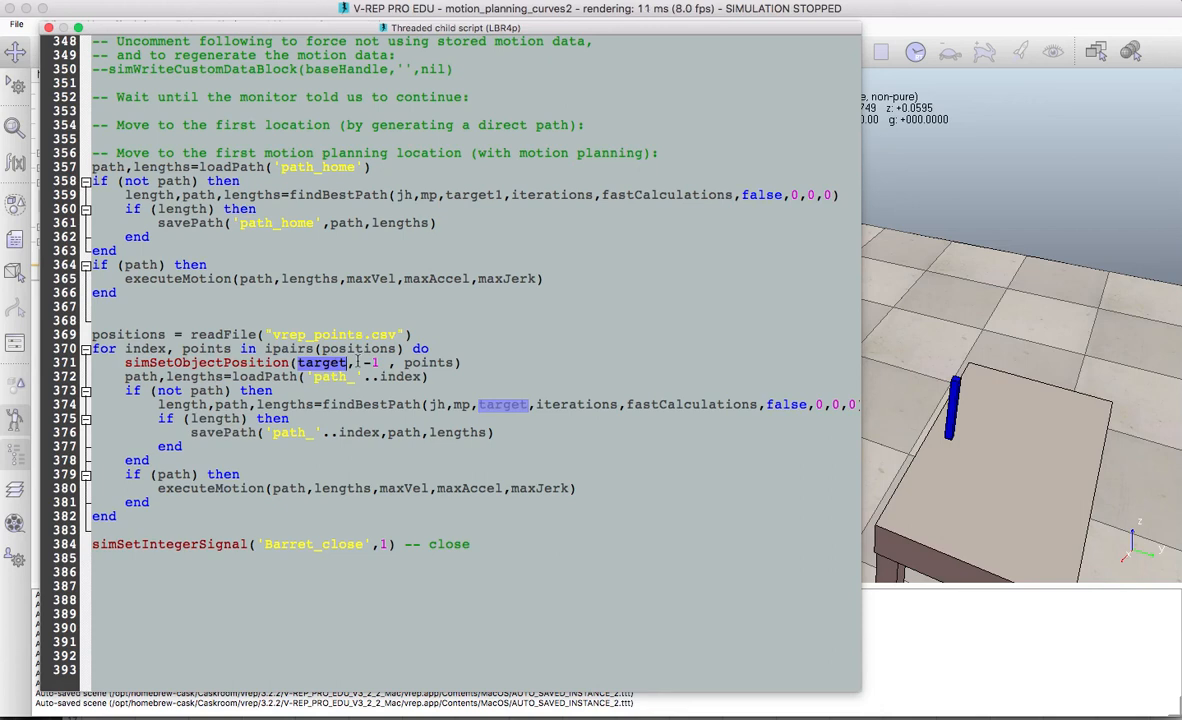
double_click(433, 363)
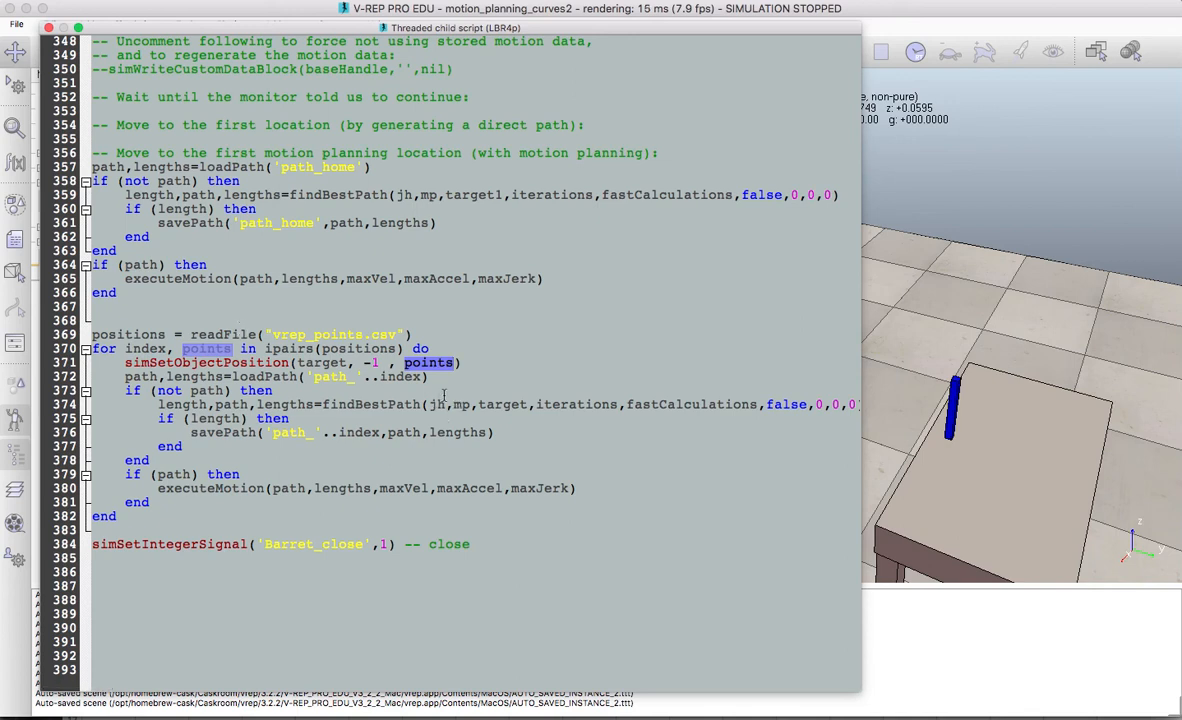
drag(125, 363, 461, 364)
drag(158, 406, 495, 409)
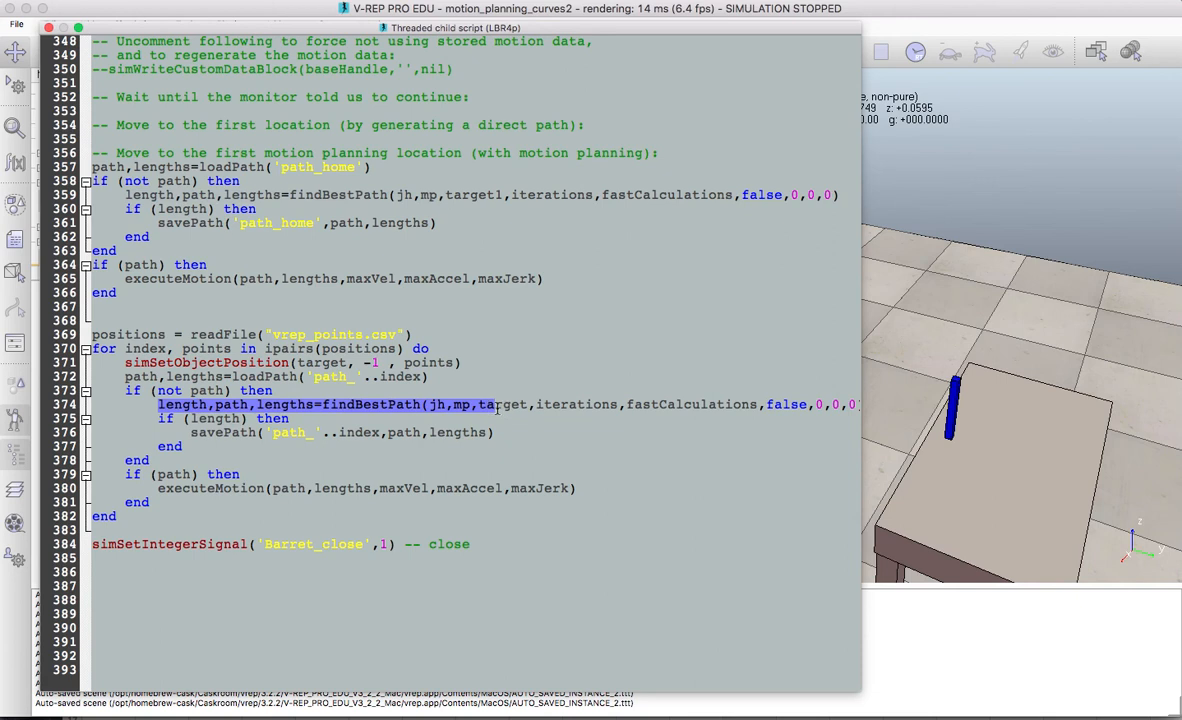
click(453, 445)
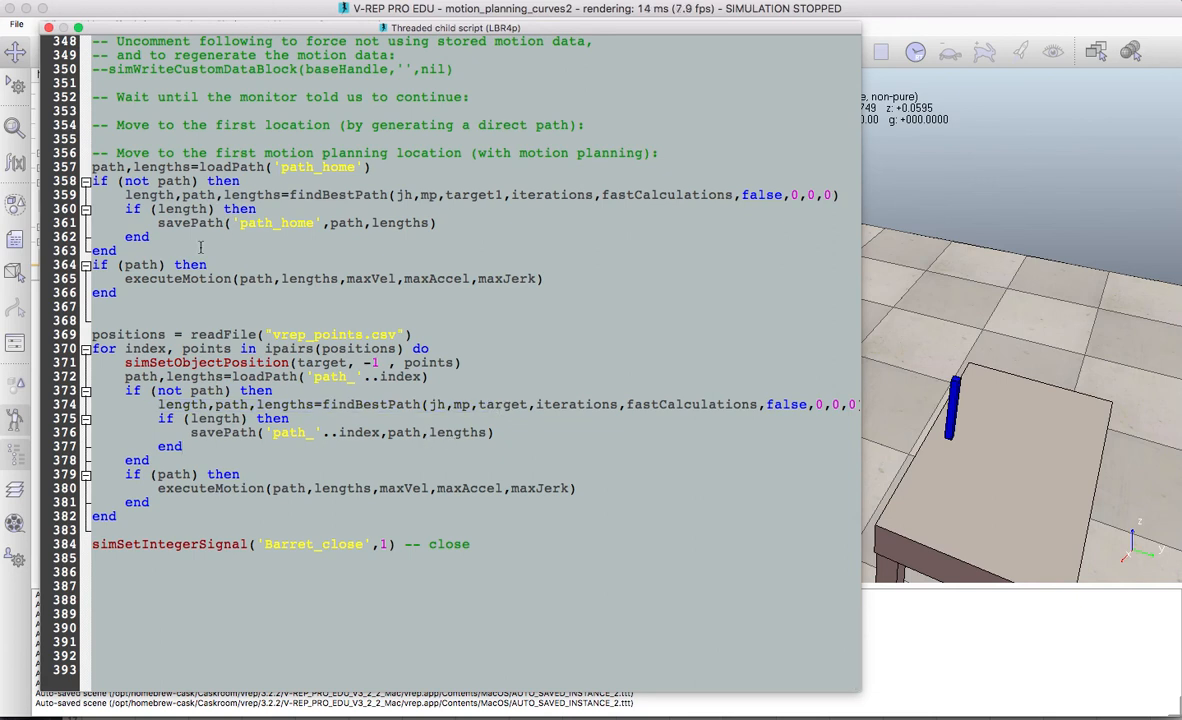
Uncomment simWriteCustomDataBlock on line 350 of the script, close it, and run the simulation once to regenerate the motion data.
scroll(241, 263, up, 5)
click(107, 223)
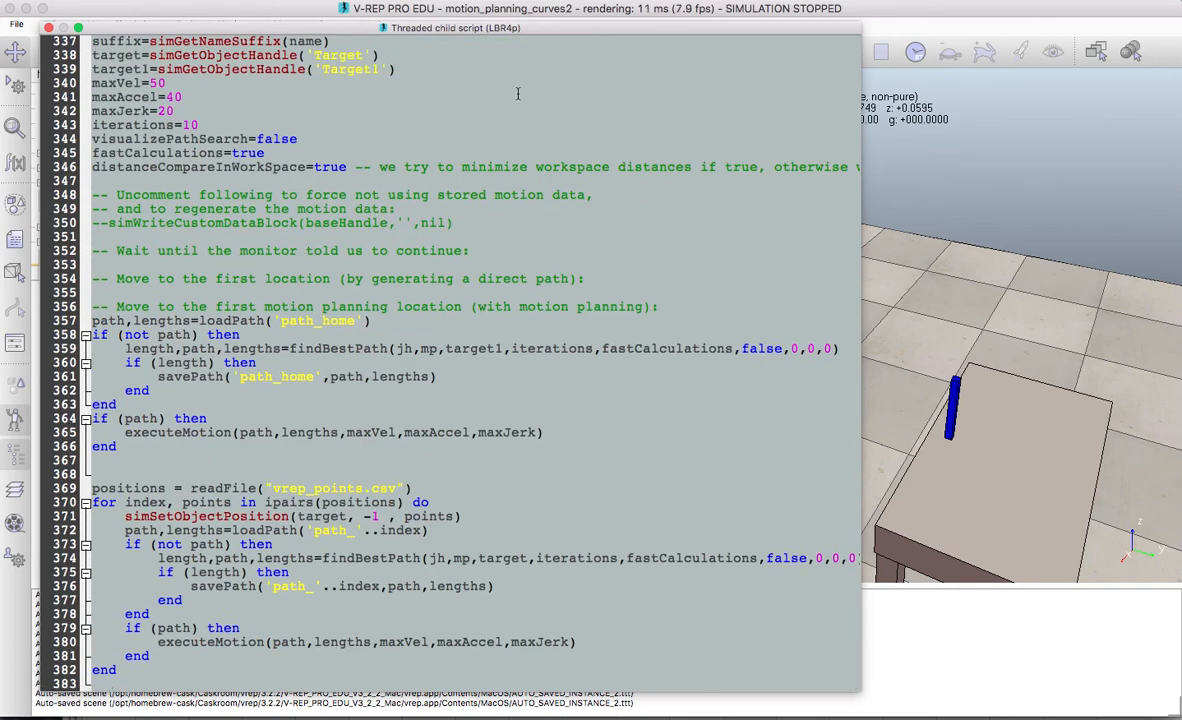
key(BackSpace)
key(BackSpace)
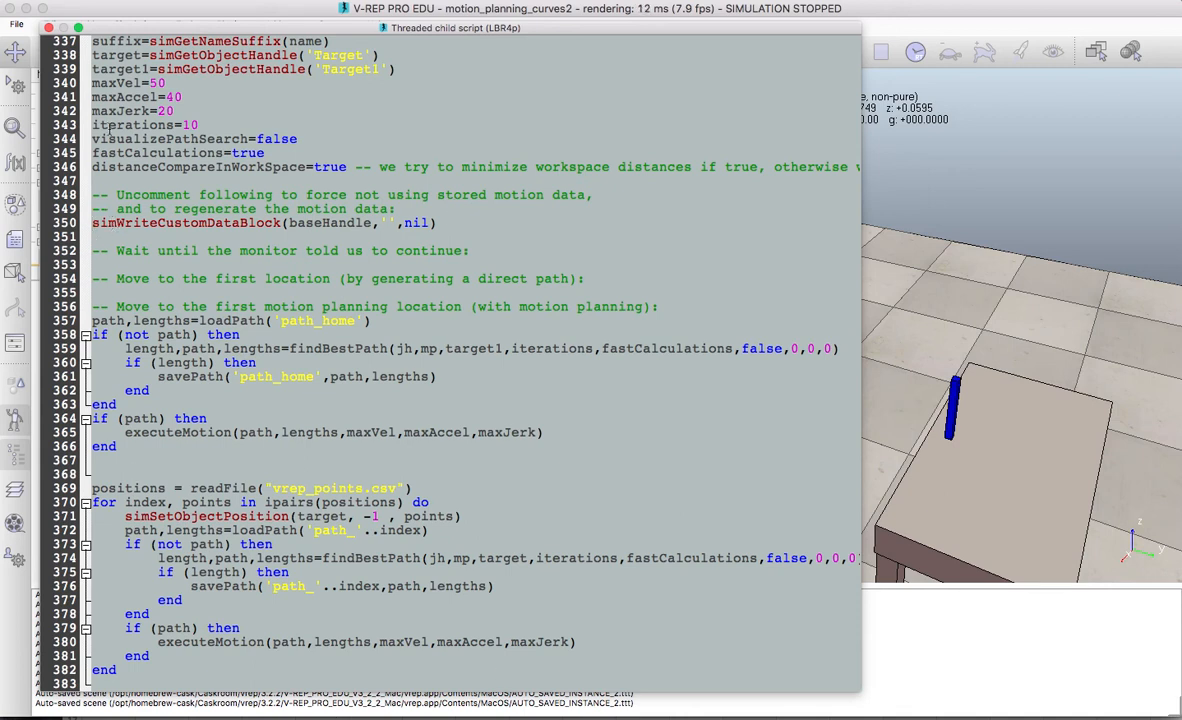
click(48, 28)
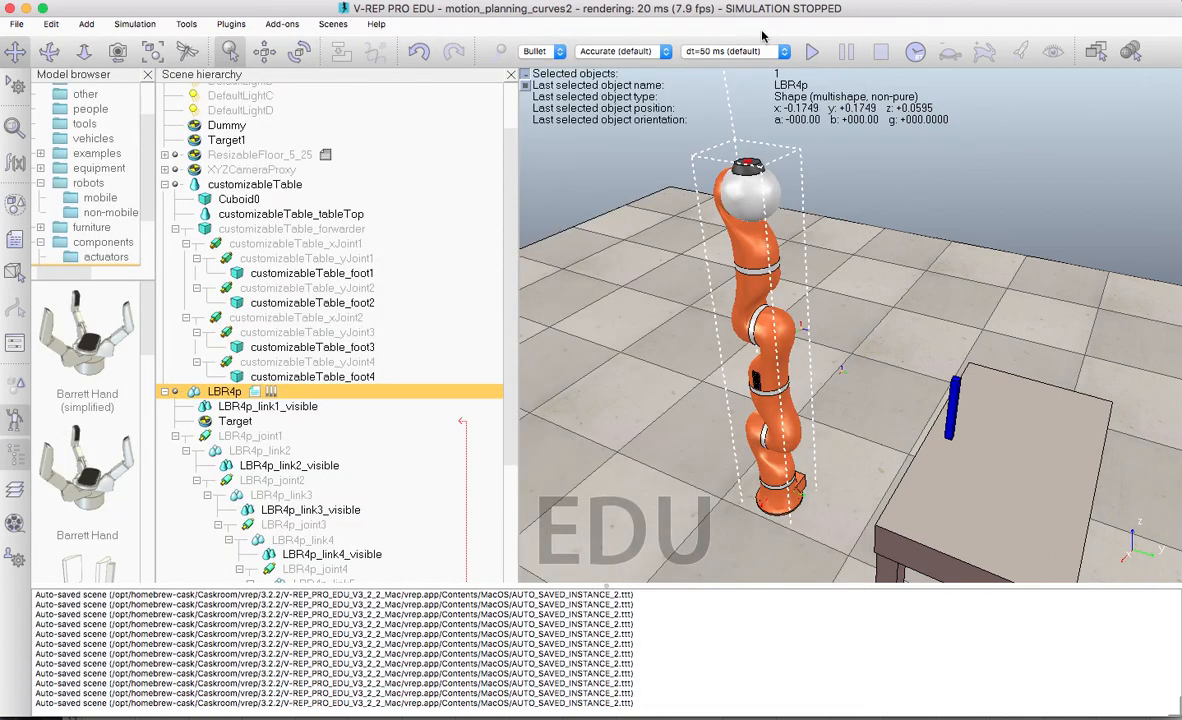
click(814, 51)
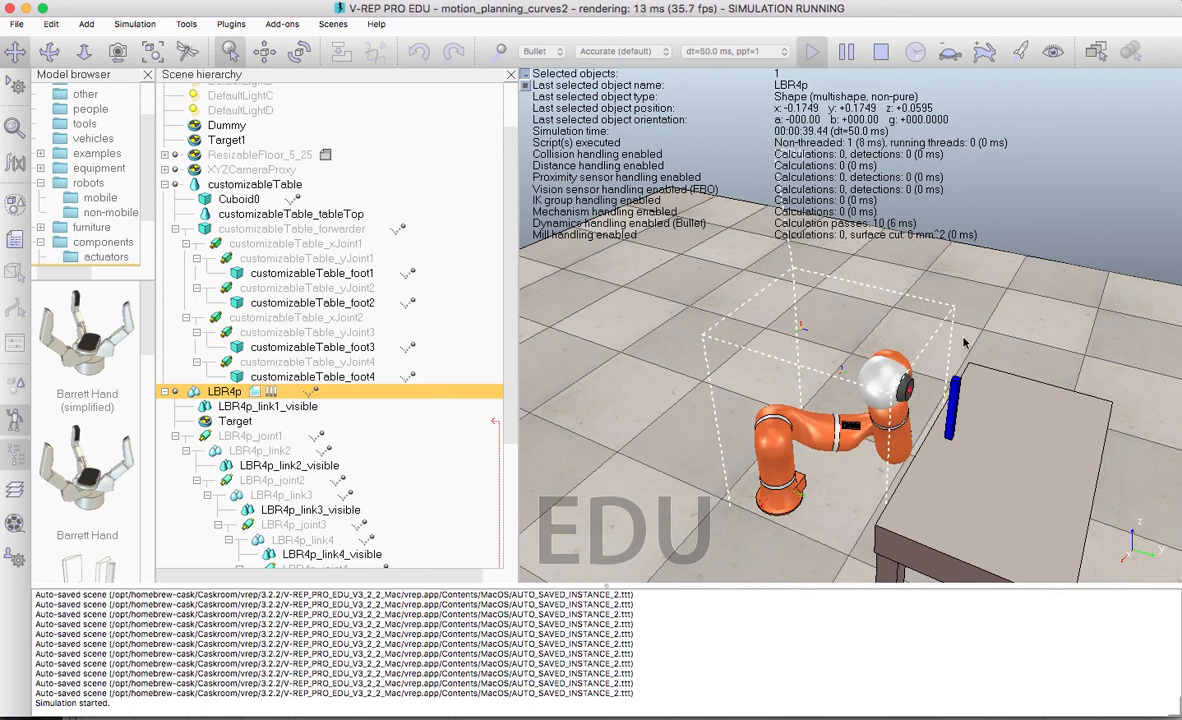
click(884, 55)
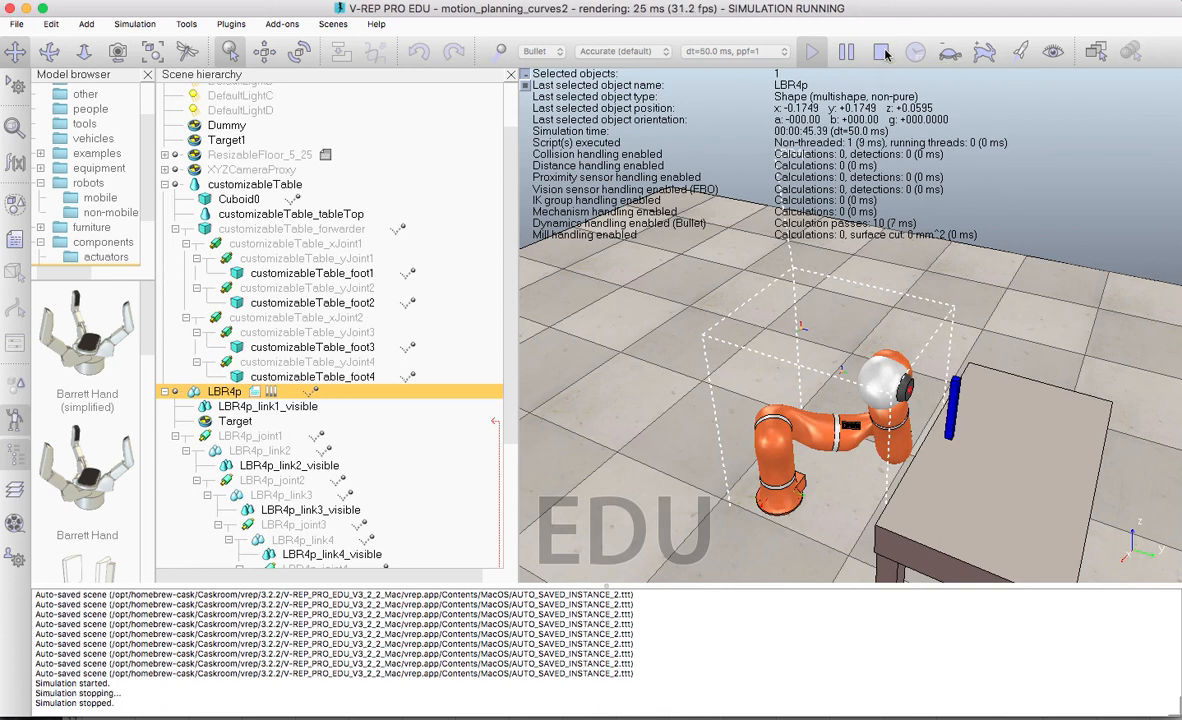
Comment out line 350 of the LBR4p script with "--" and run the simulation once using the stored motion data.
double_click(268, 390)
scroll(256, 381, down, 20)
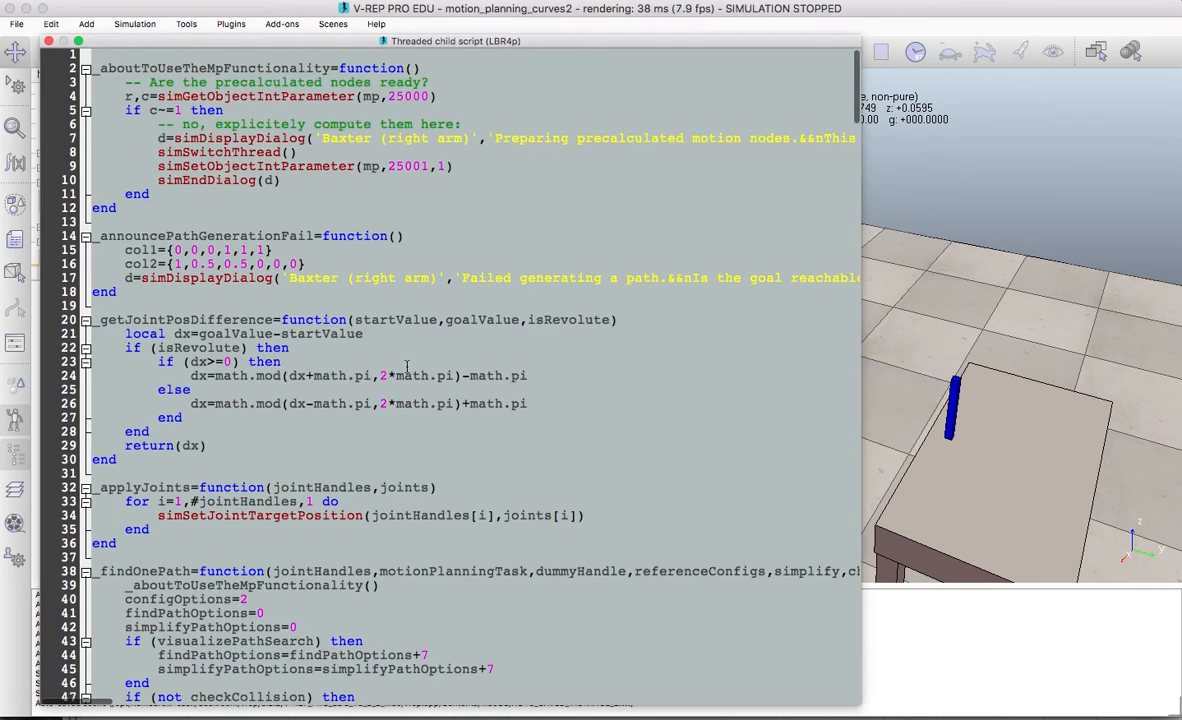
scroll(406, 366, down, 20)
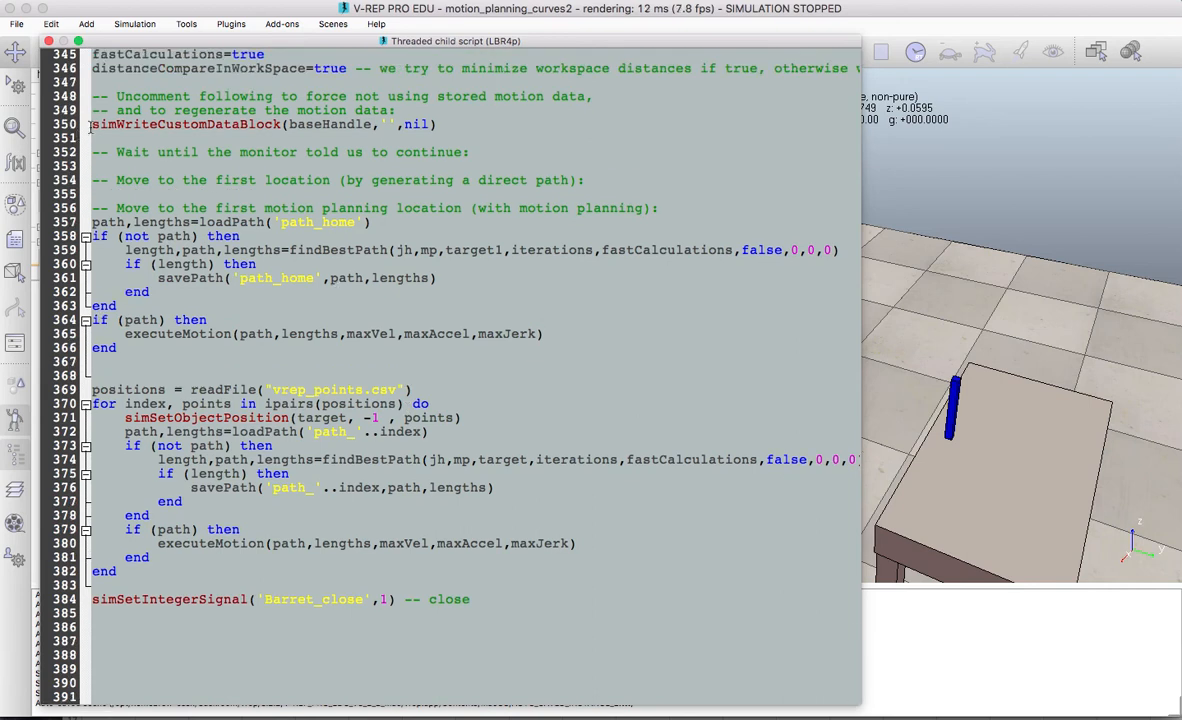
click(92, 124)
text(--)
click(49, 41)
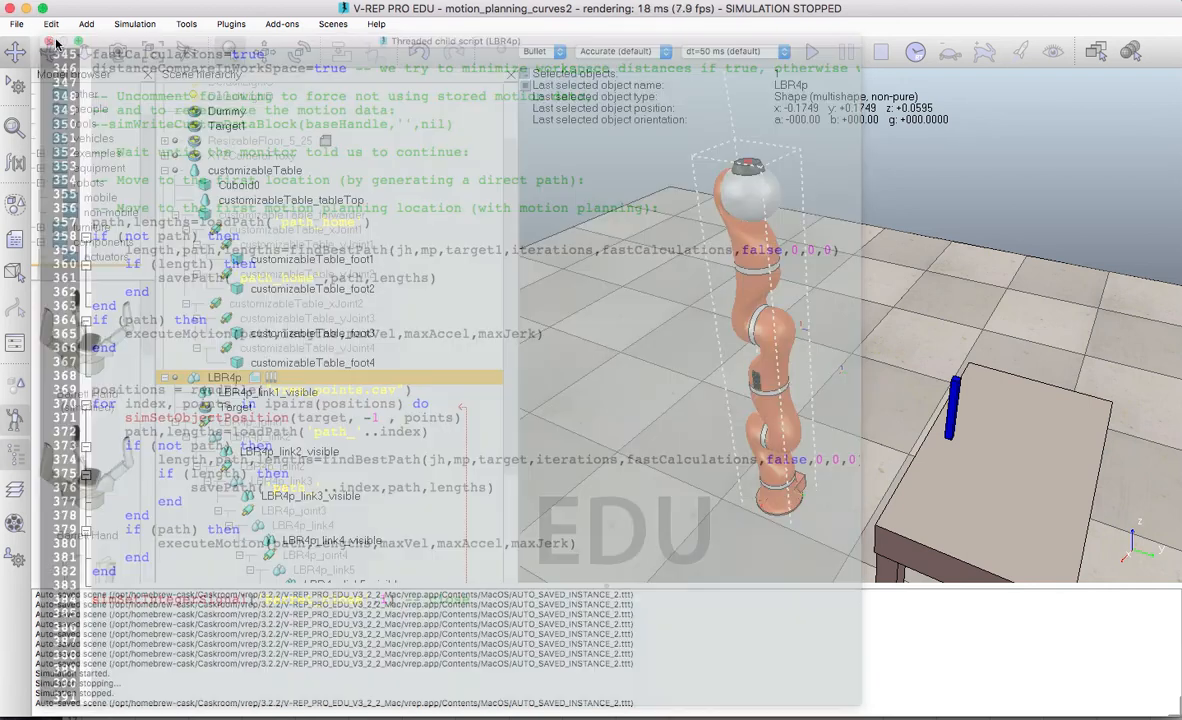
click(811, 55)
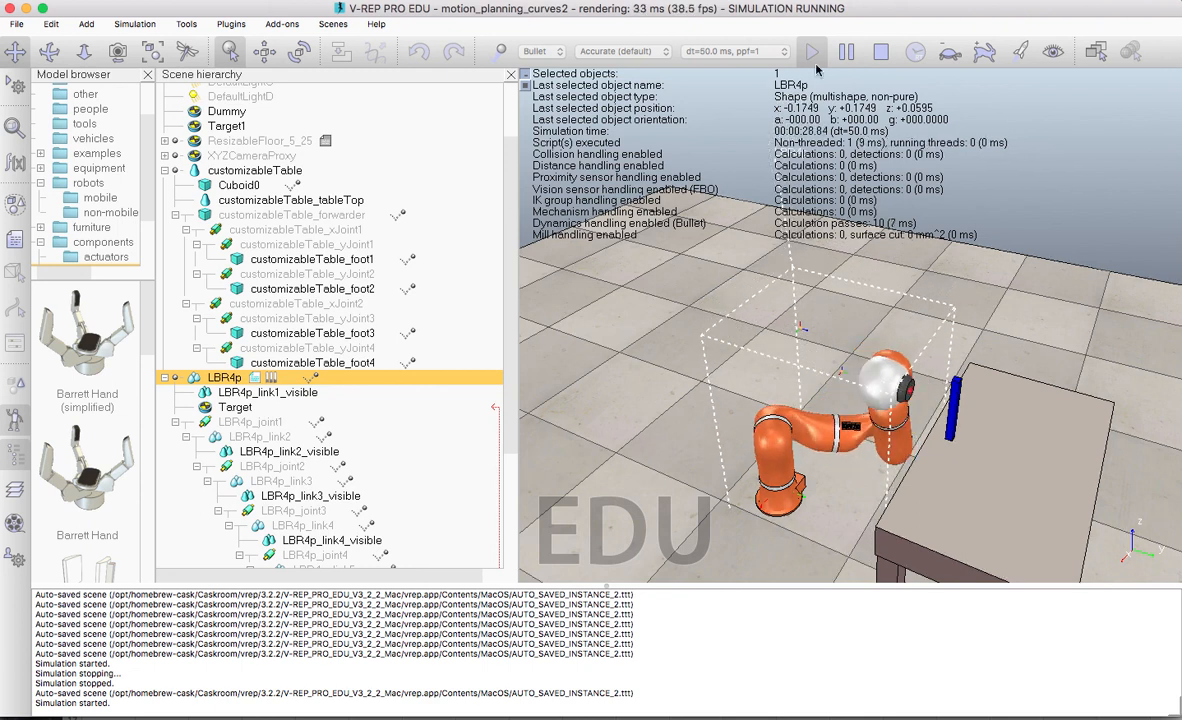
click(880, 51)
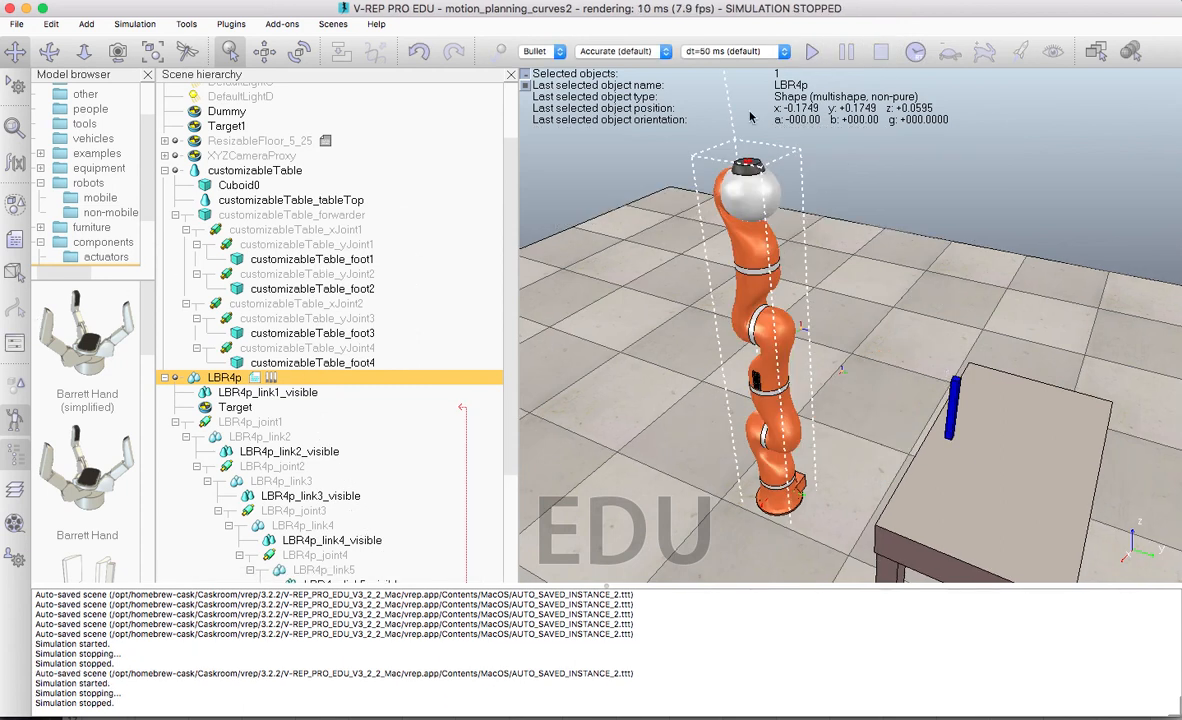
Check the motion planning and inverse kinematics settings in the calculation modules, and close them.
click(16, 162)
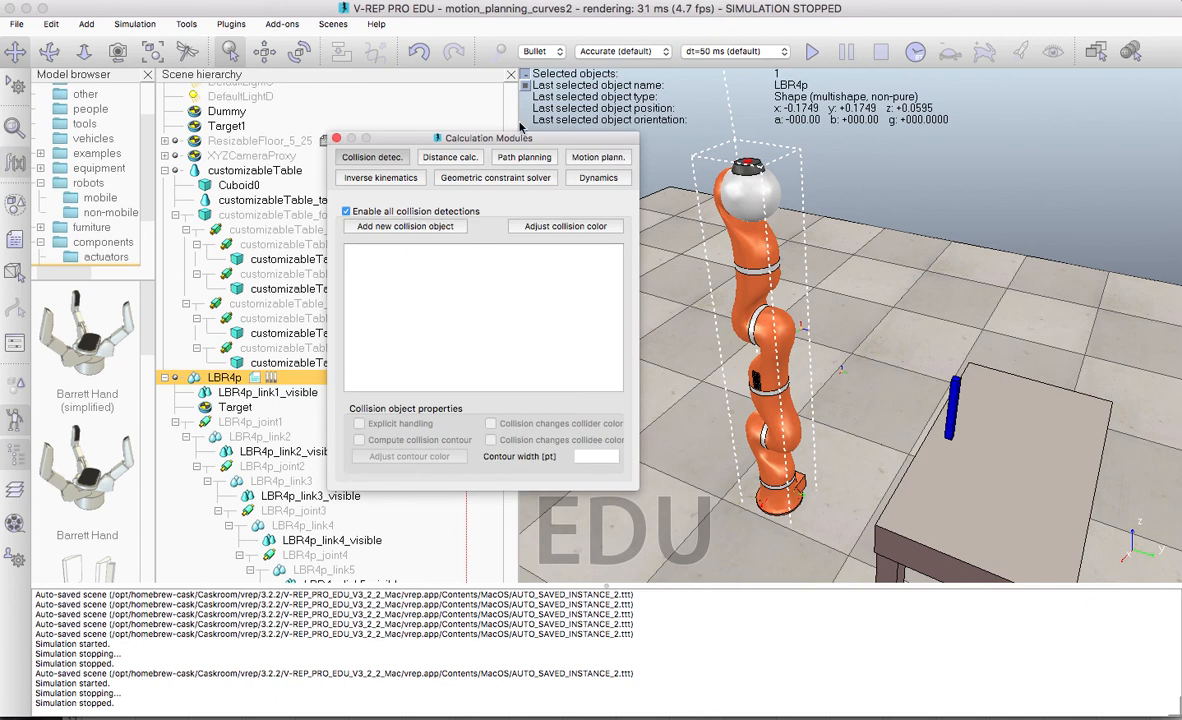
click(600, 158)
click(362, 178)
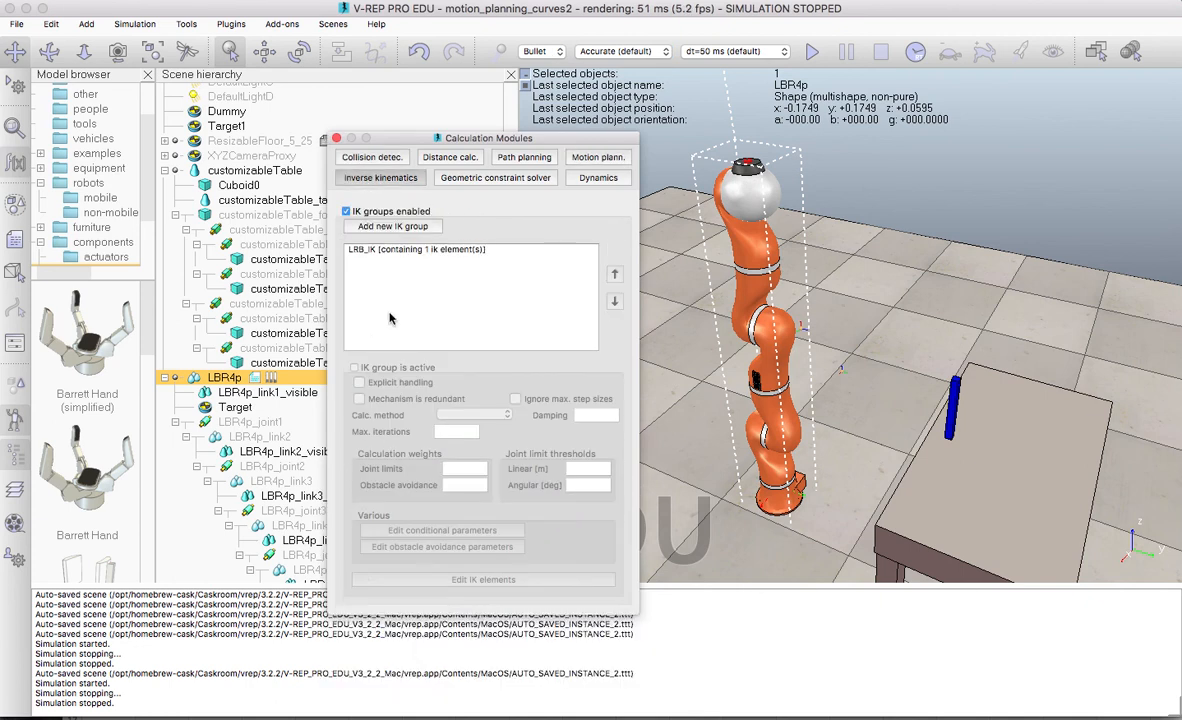
click(337, 138)
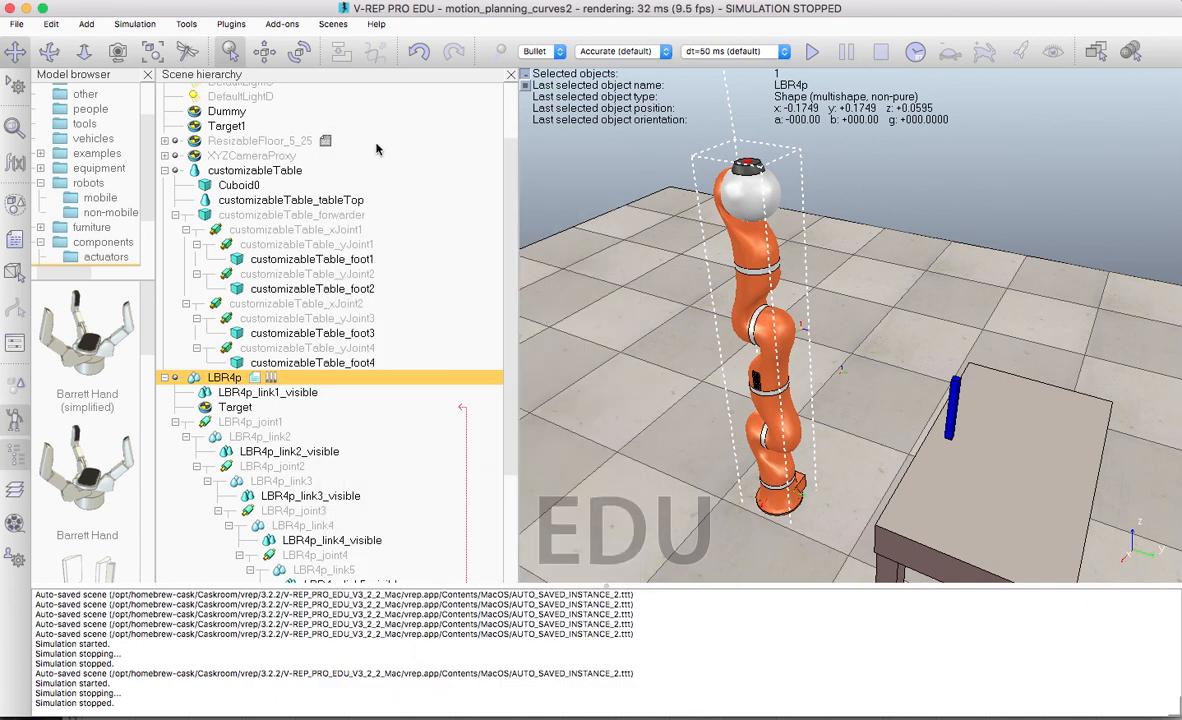
Add the Barrett Hand (simplified) model to the floor beside the robot, at about x -0.175, y -0.310, and dismiss its notice.
scroll(510, 235, down, 5)
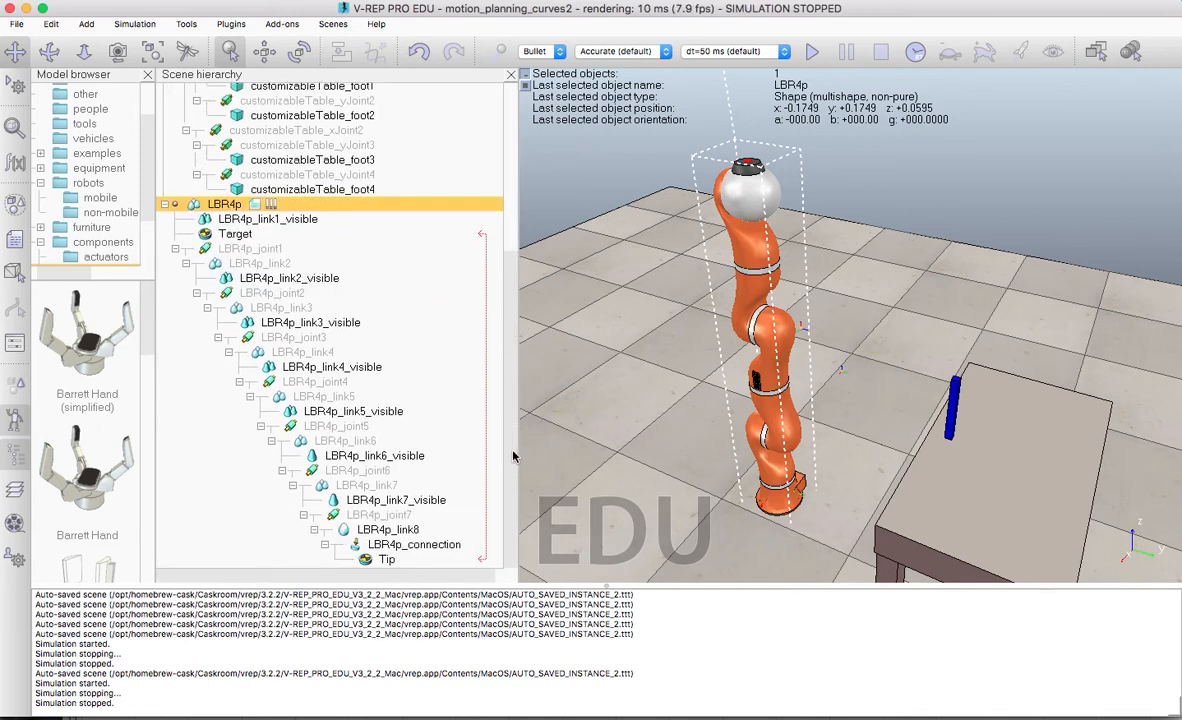
scroll(509, 449, up, 7)
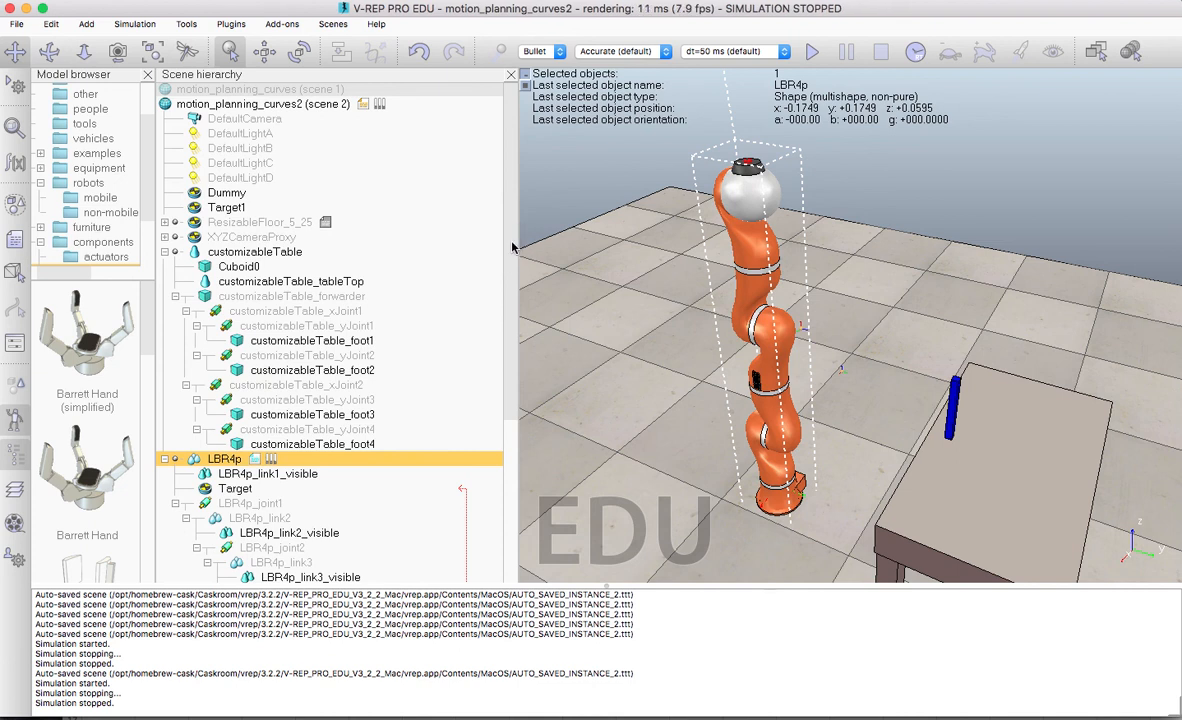
scroll(514, 300, down, 7)
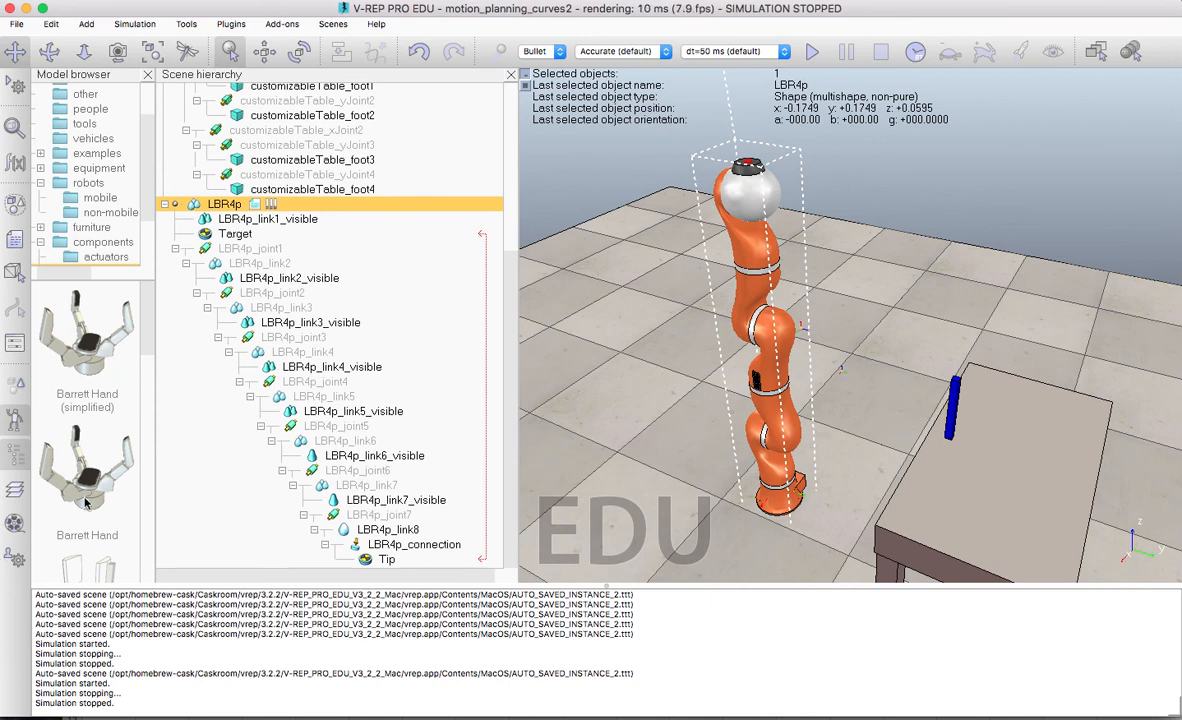
click(88, 353)
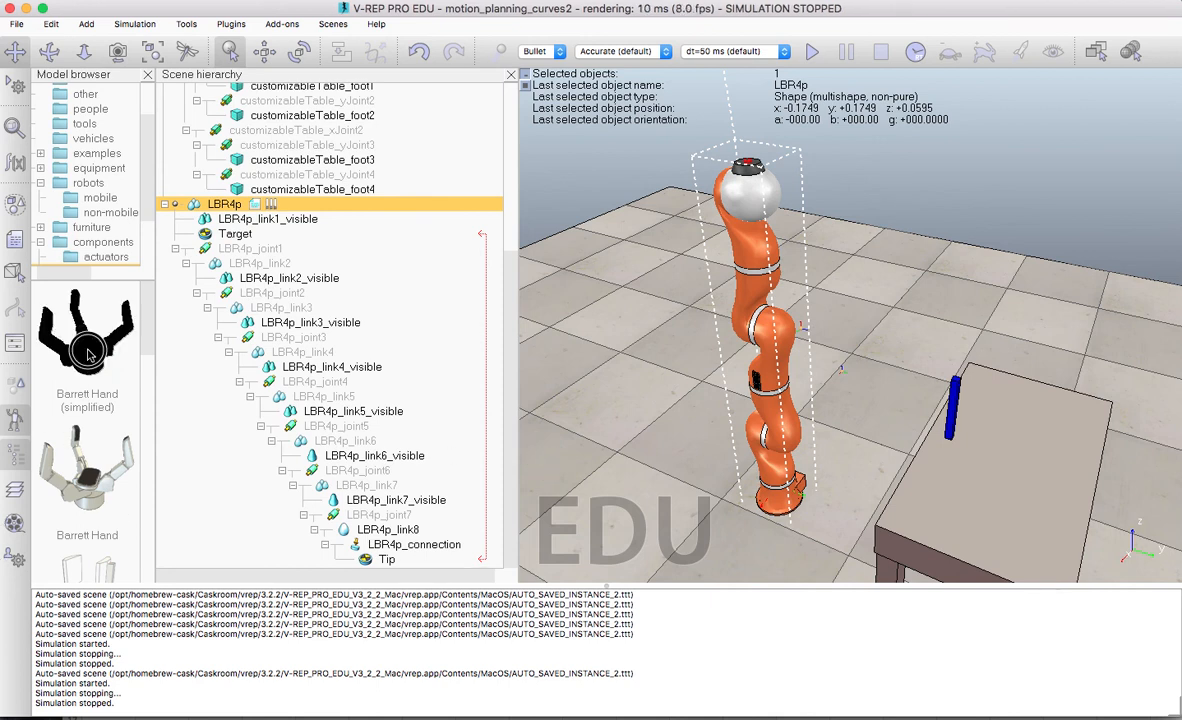
drag(88, 353, 670, 448)
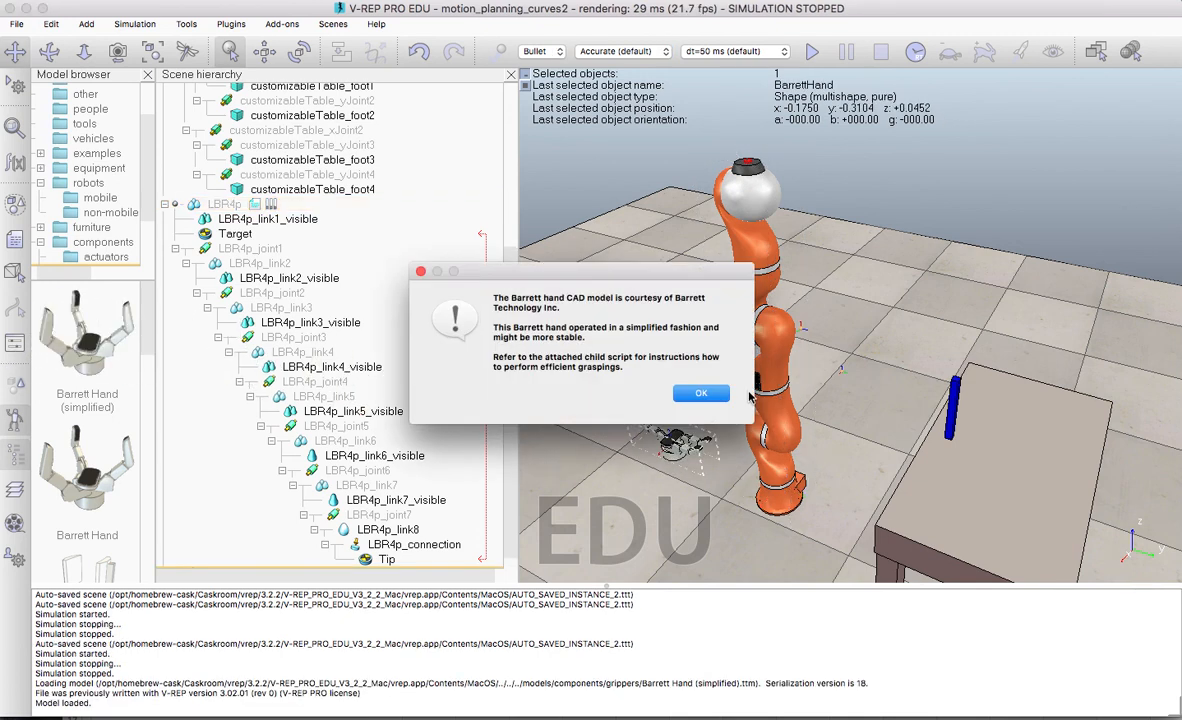
click(701, 393)
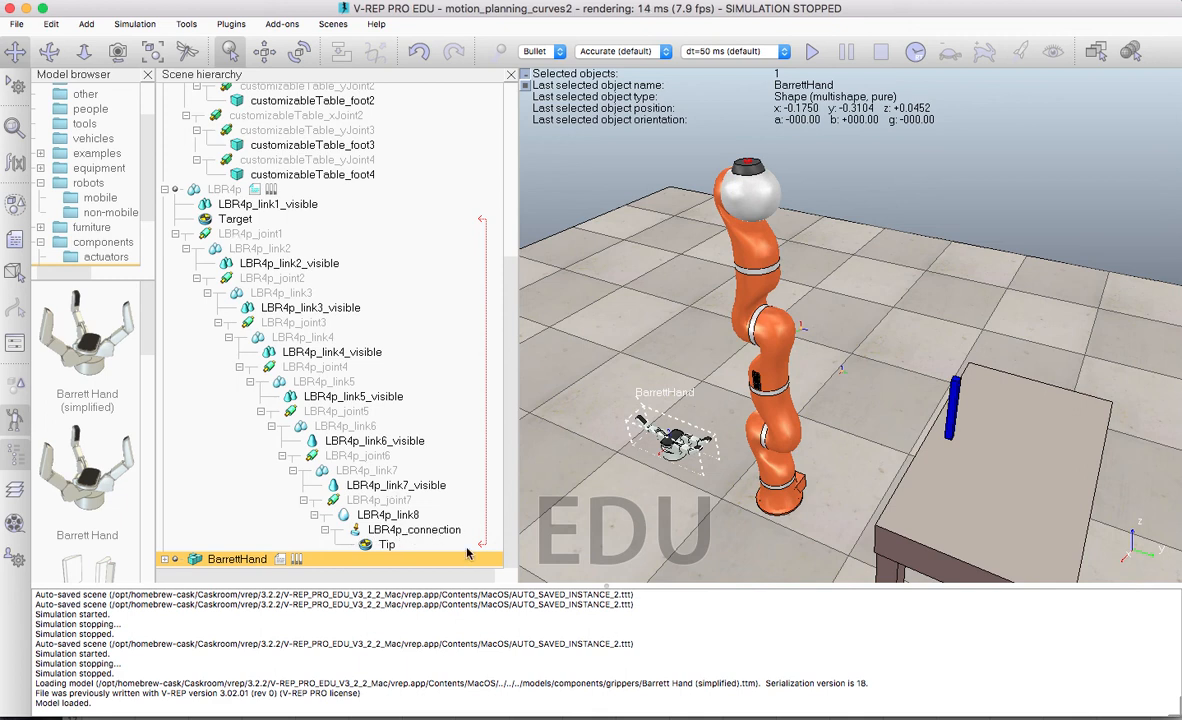
Assemble the Barrett Hand onto the LBR4p_connection force sensor, and make the Tip dummy a child of BarrettHand in the scene hierarchy.
ctrl+click(433, 531)
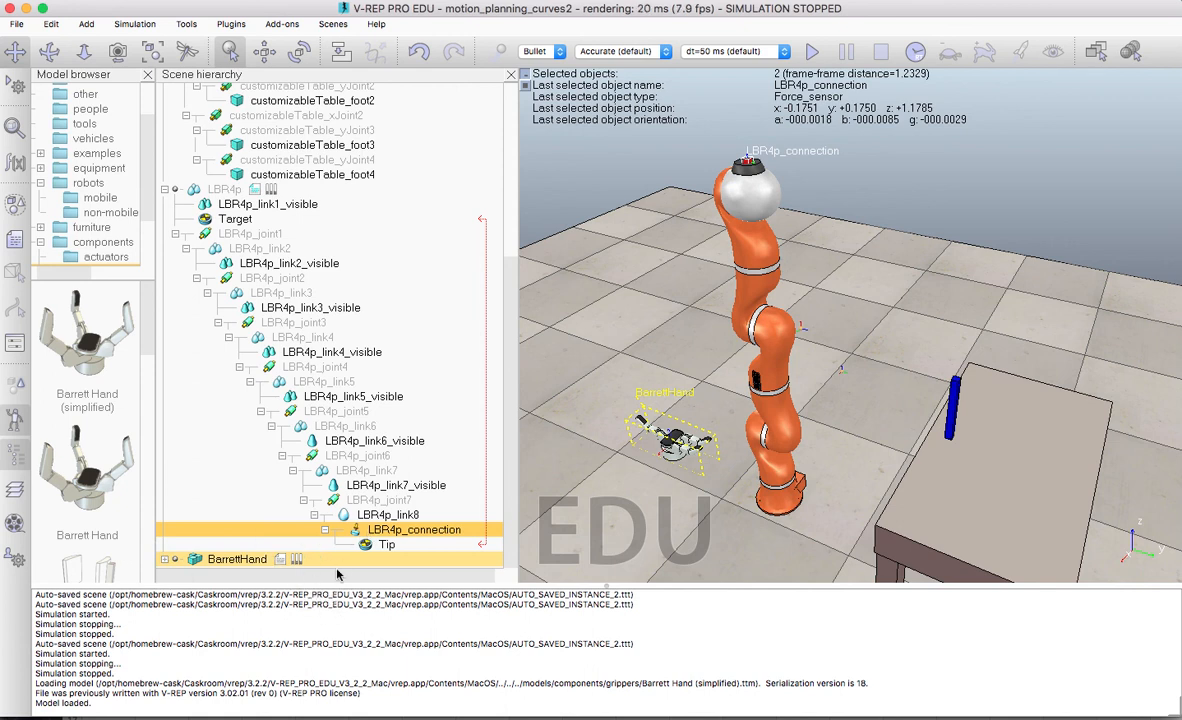
click(340, 55)
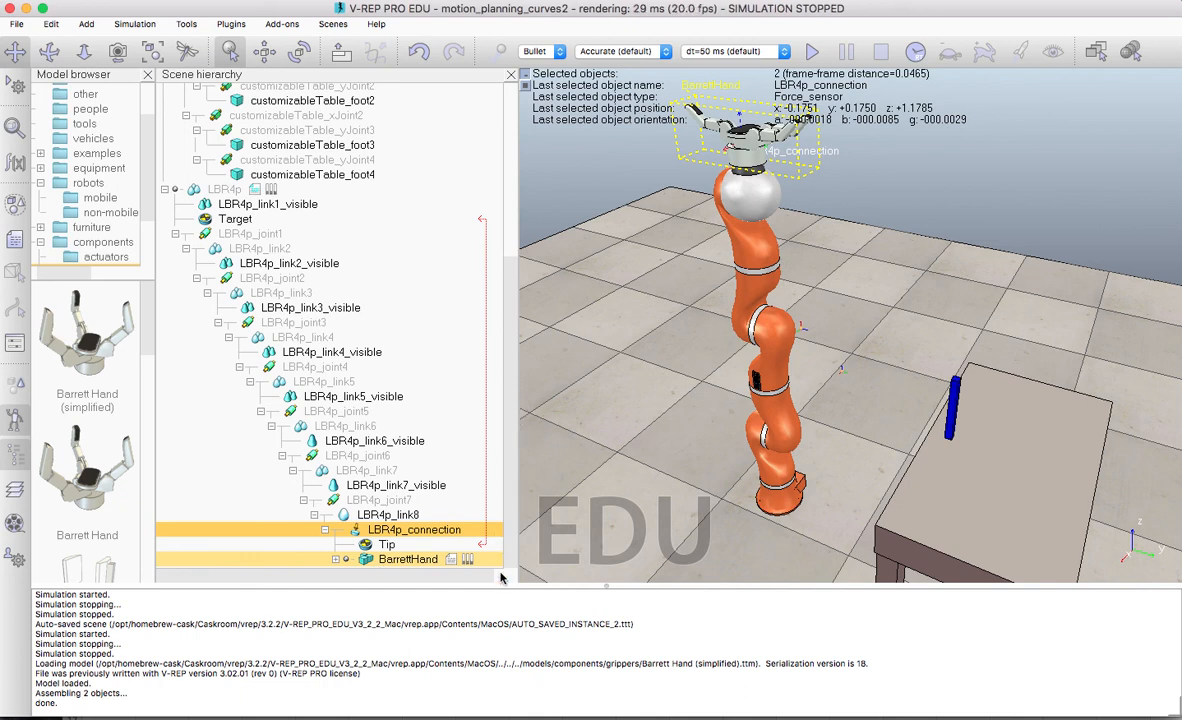
click(385, 545)
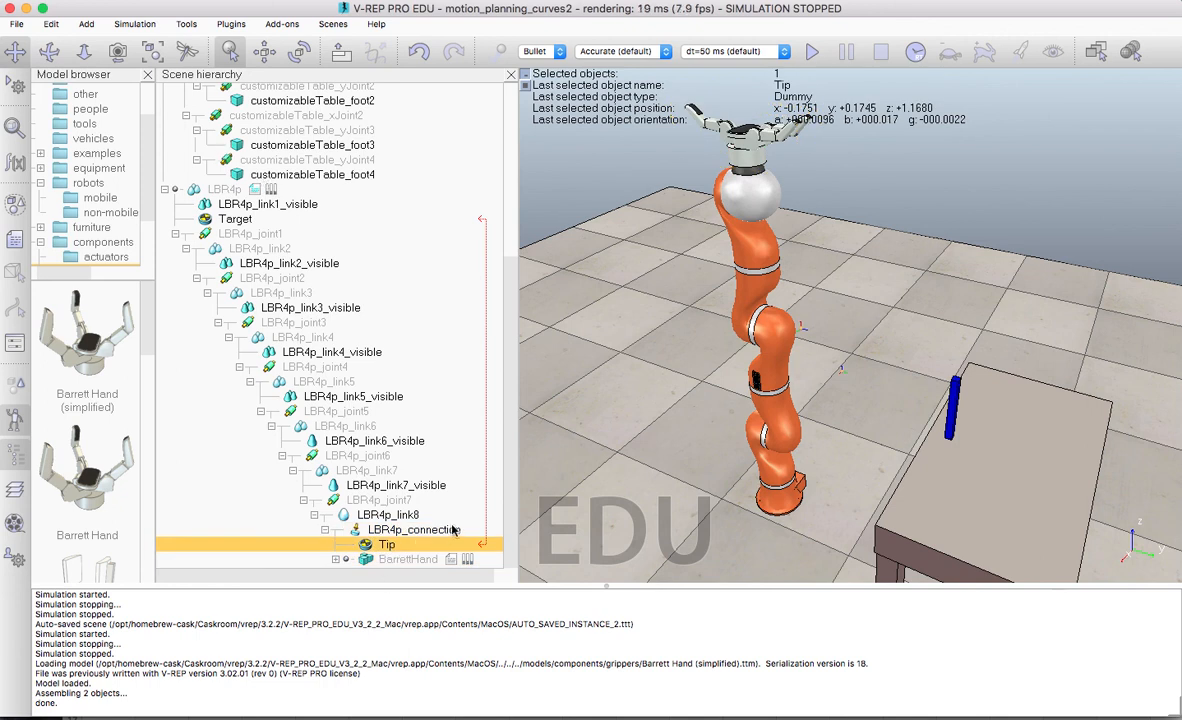
click(337, 560)
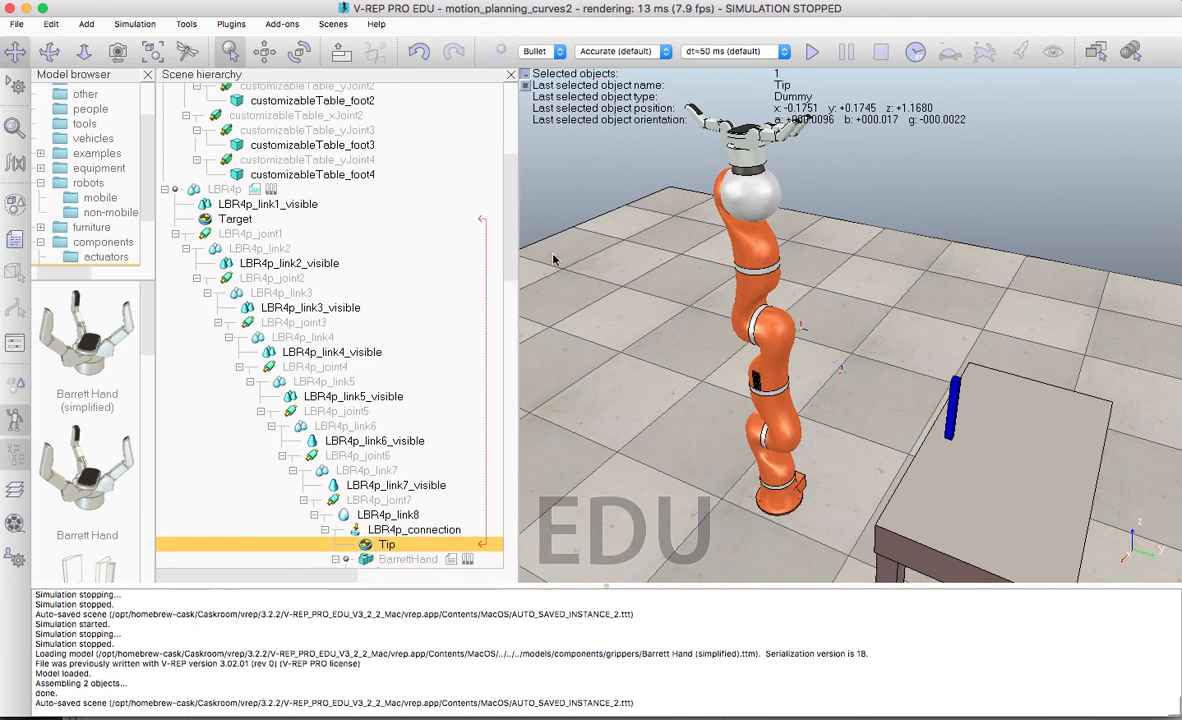
drag(512, 252, 509, 311)
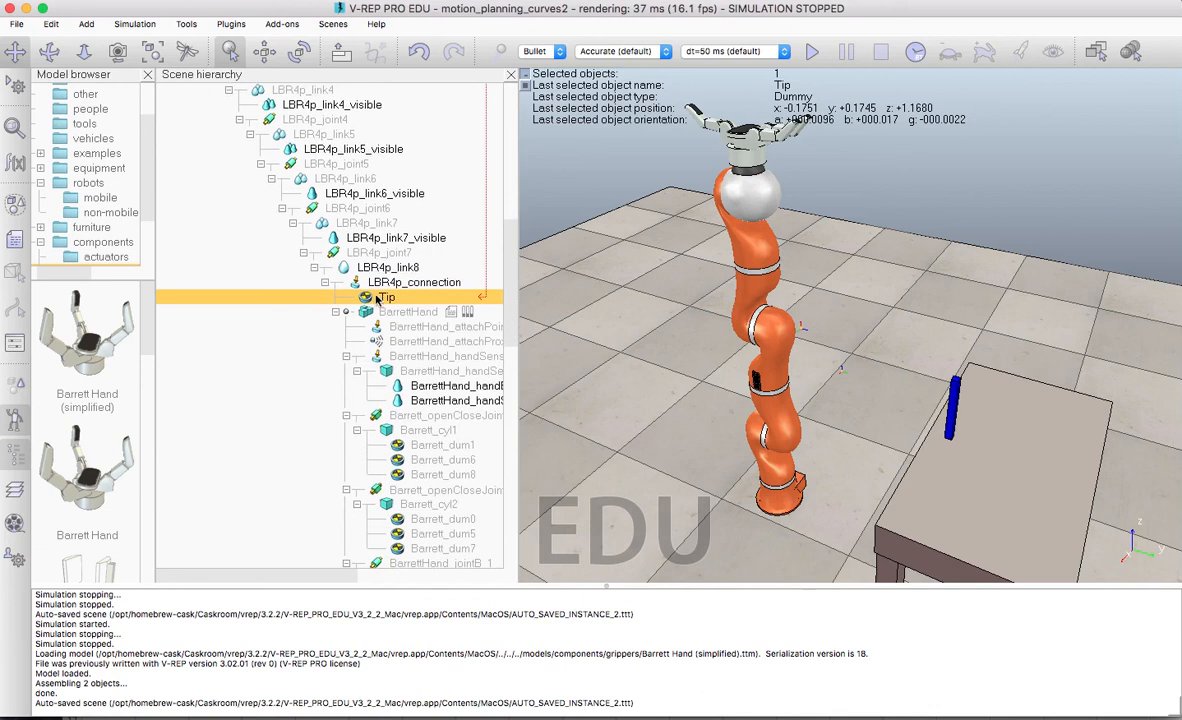
drag(367, 296, 390, 314)
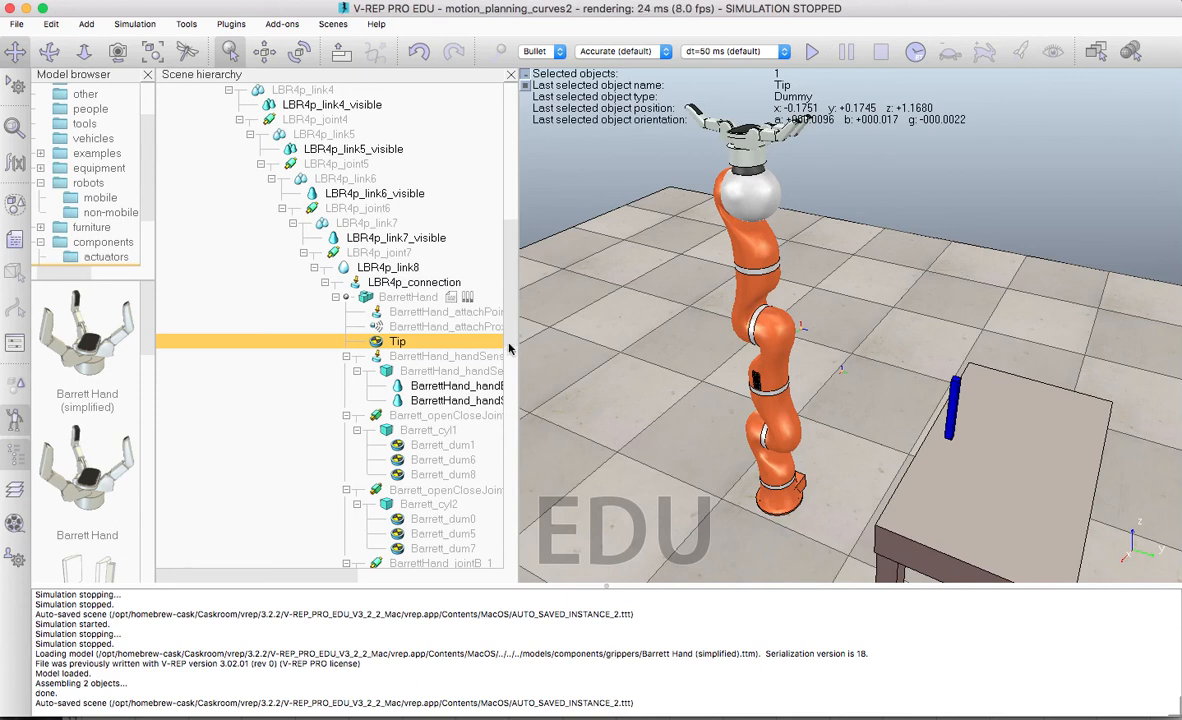
Open the LBR4p script, set its window aside, and check the positions of the Target1 and Target dummies.
scroll(506, 327, up, 5)
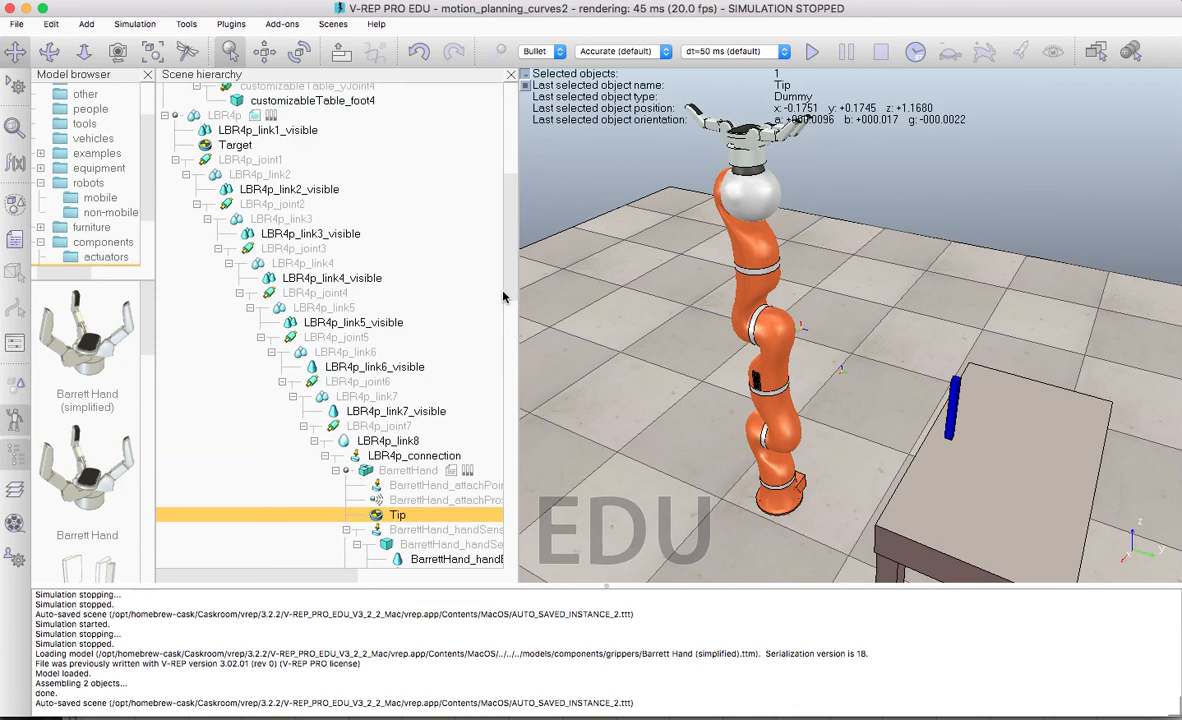
scroll(509, 260, up, 7)
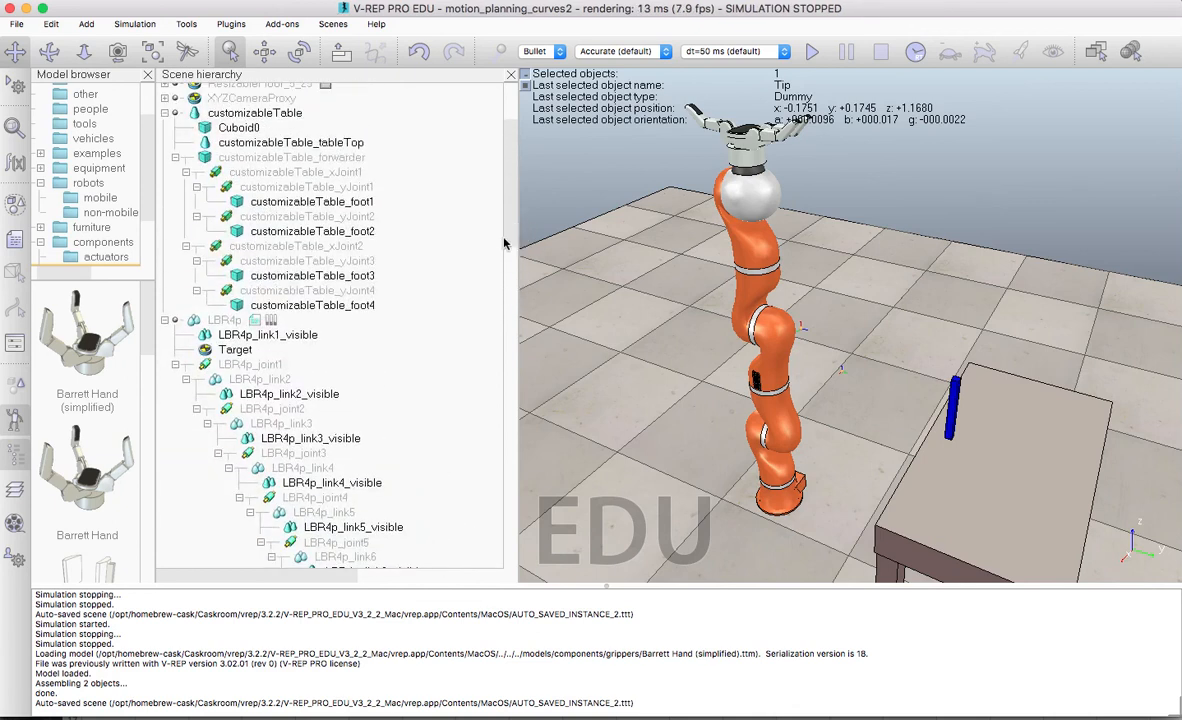
double_click(260, 321)
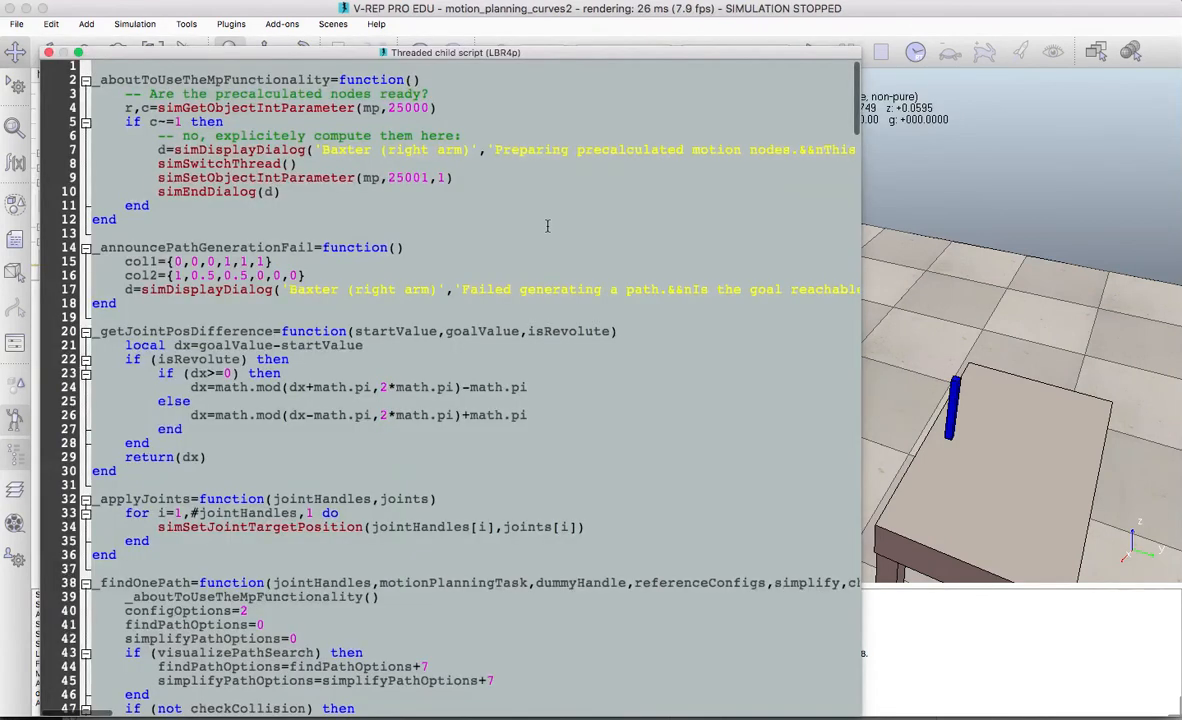
scroll(547, 226, down, 15)
drag(684, 55, 448, 234)
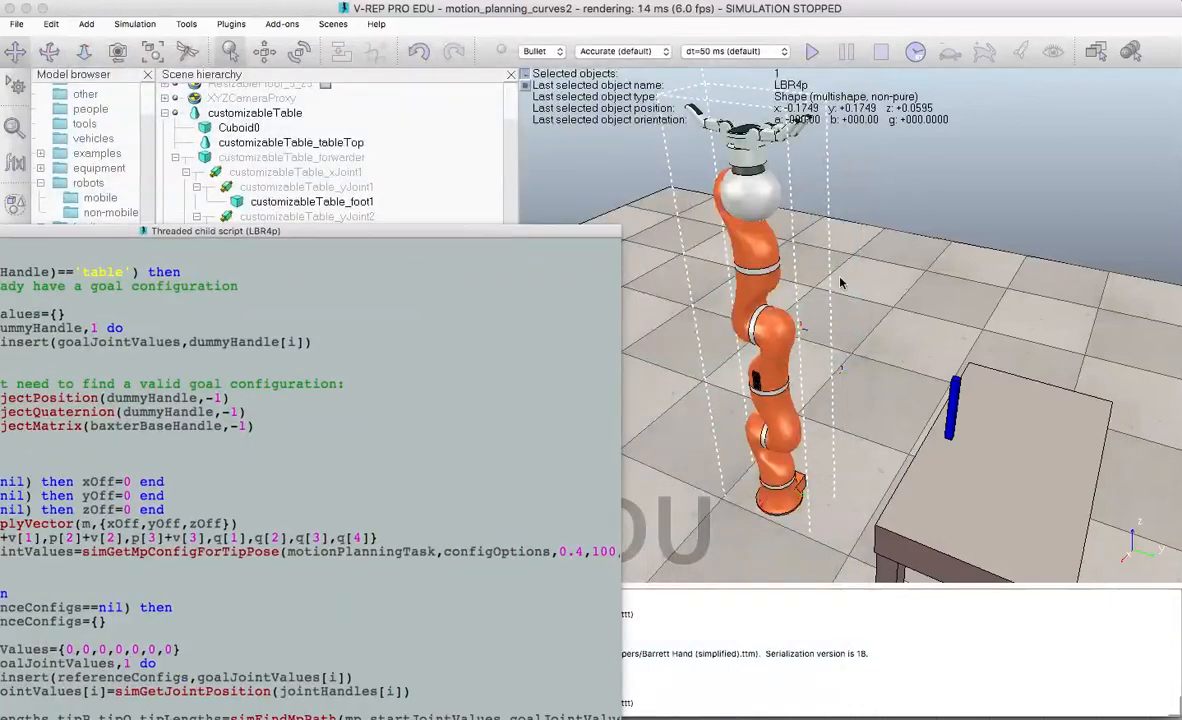
click(802, 330)
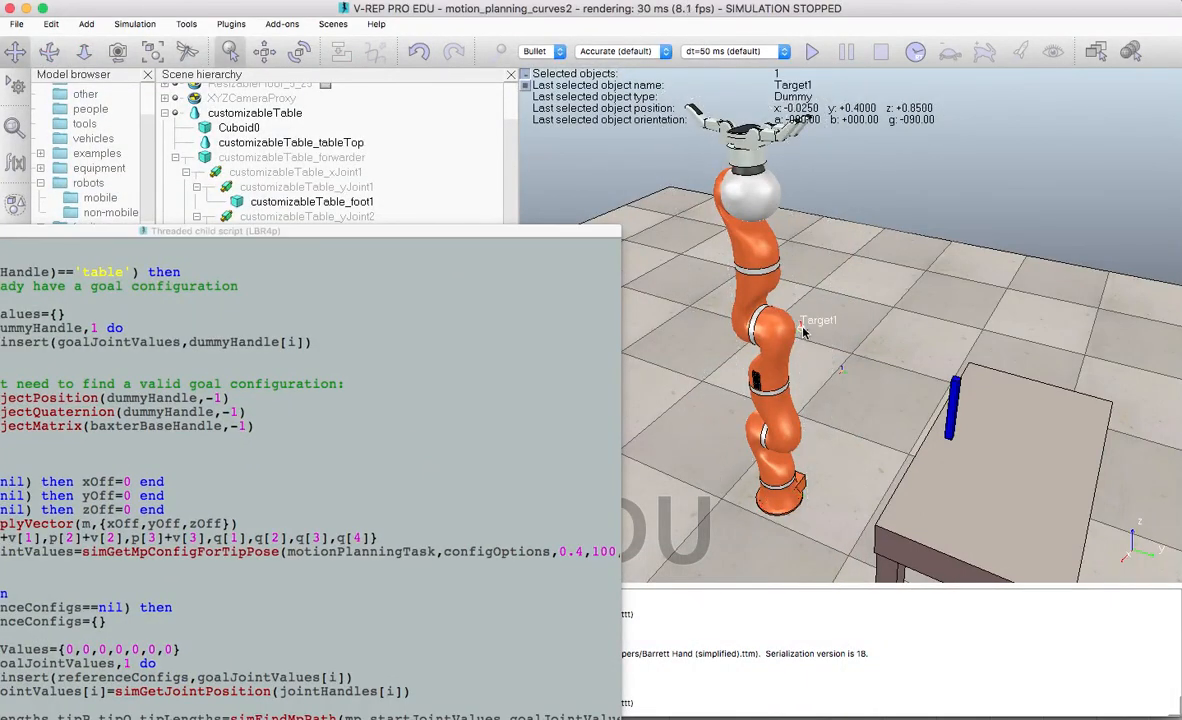
drag(405, 231, 341, 624)
scroll(512, 229, down, 3)
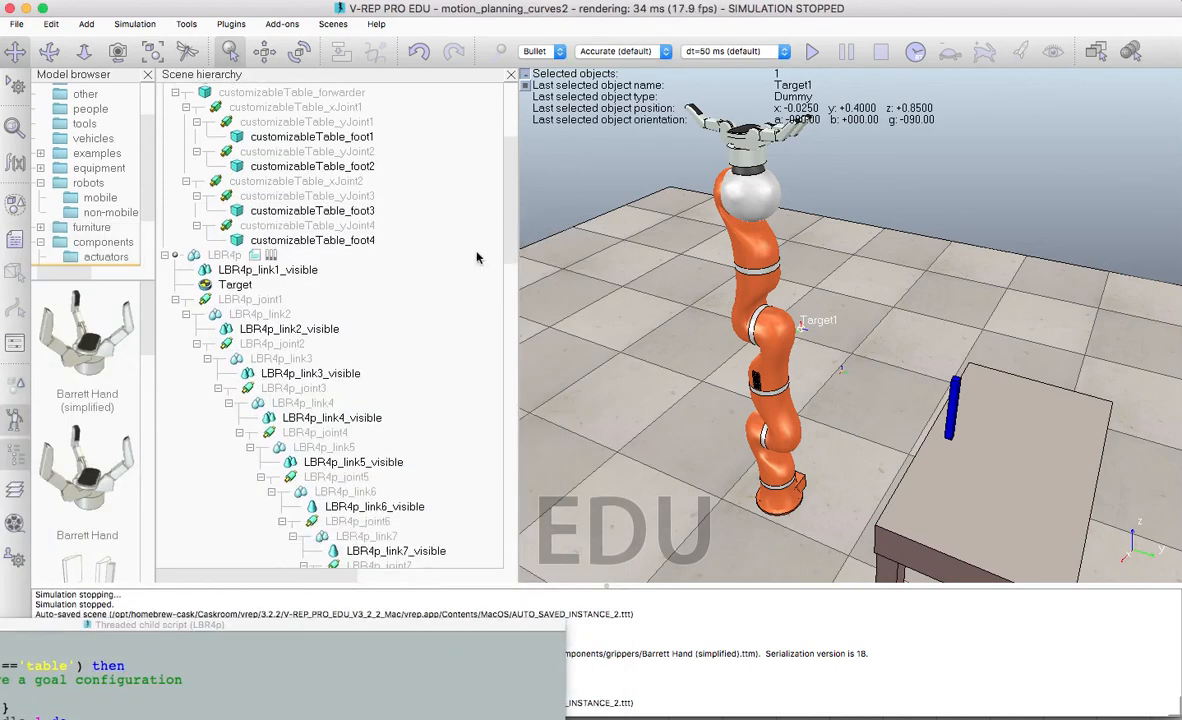
click(236, 285)
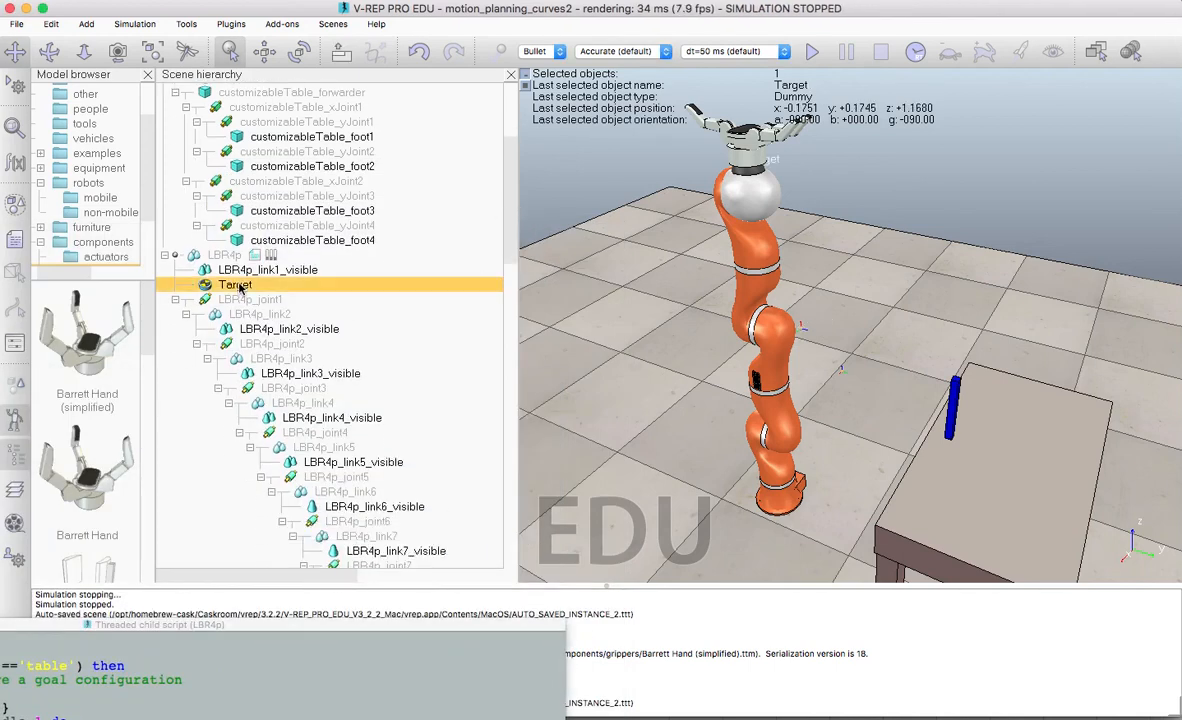
click(804, 332)
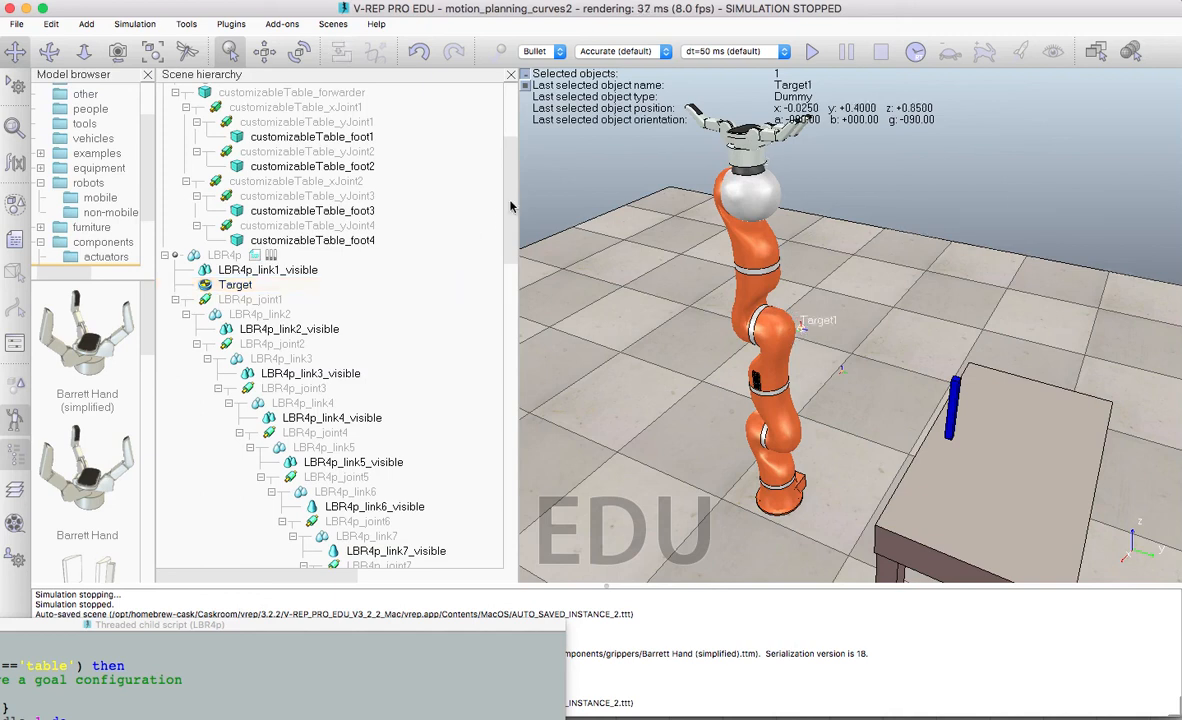
drag(512, 198, 520, 158)
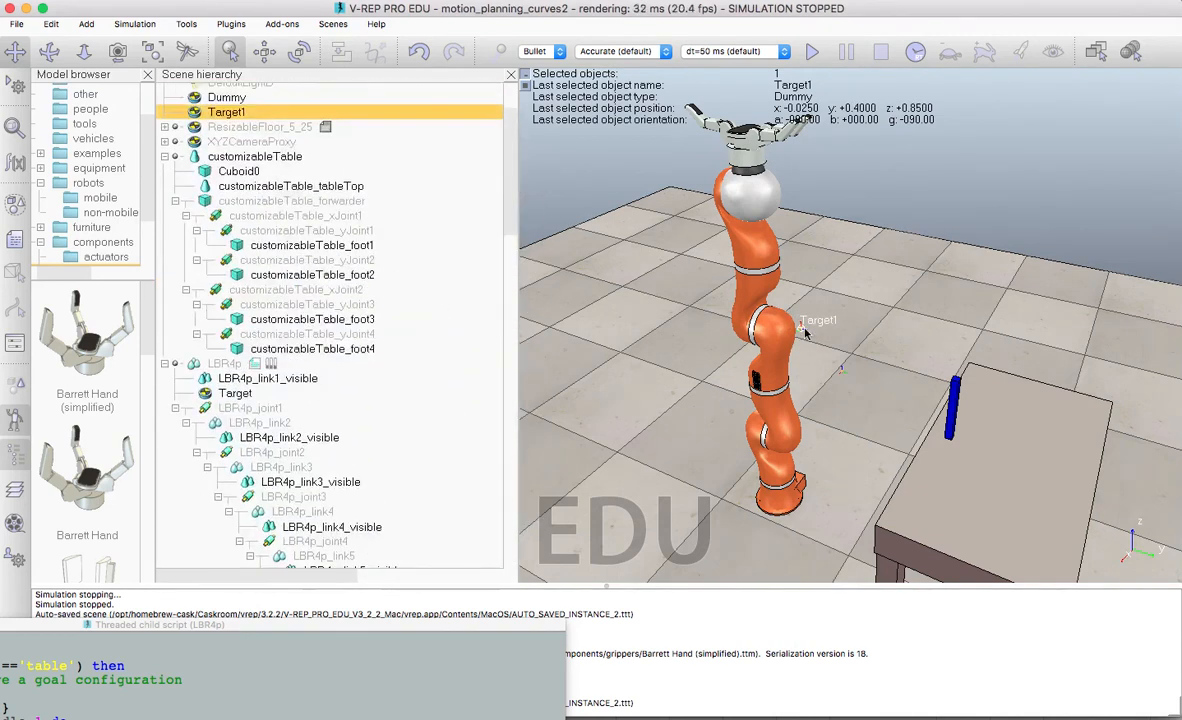
Review the LBR4p script's path_home block on lines 357 to 366, including its target1 argument, and close the script.
click(256, 364)
click(258, 365)
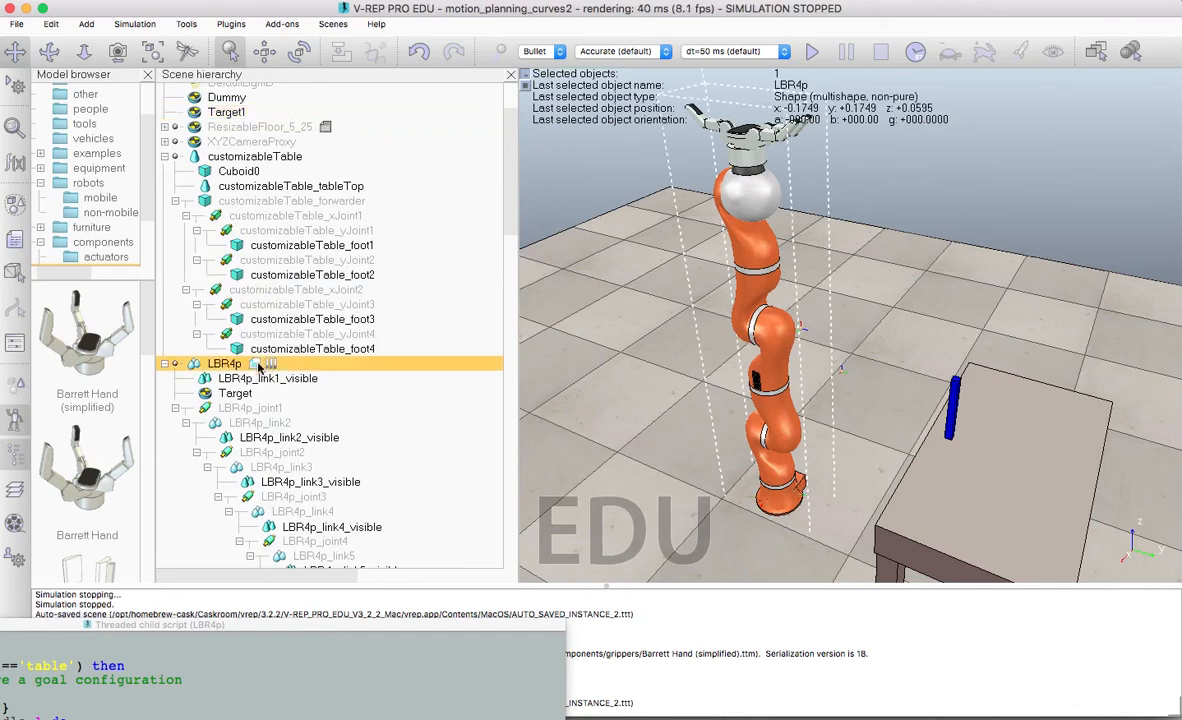
click(298, 629)
drag(298, 629, 804, 13)
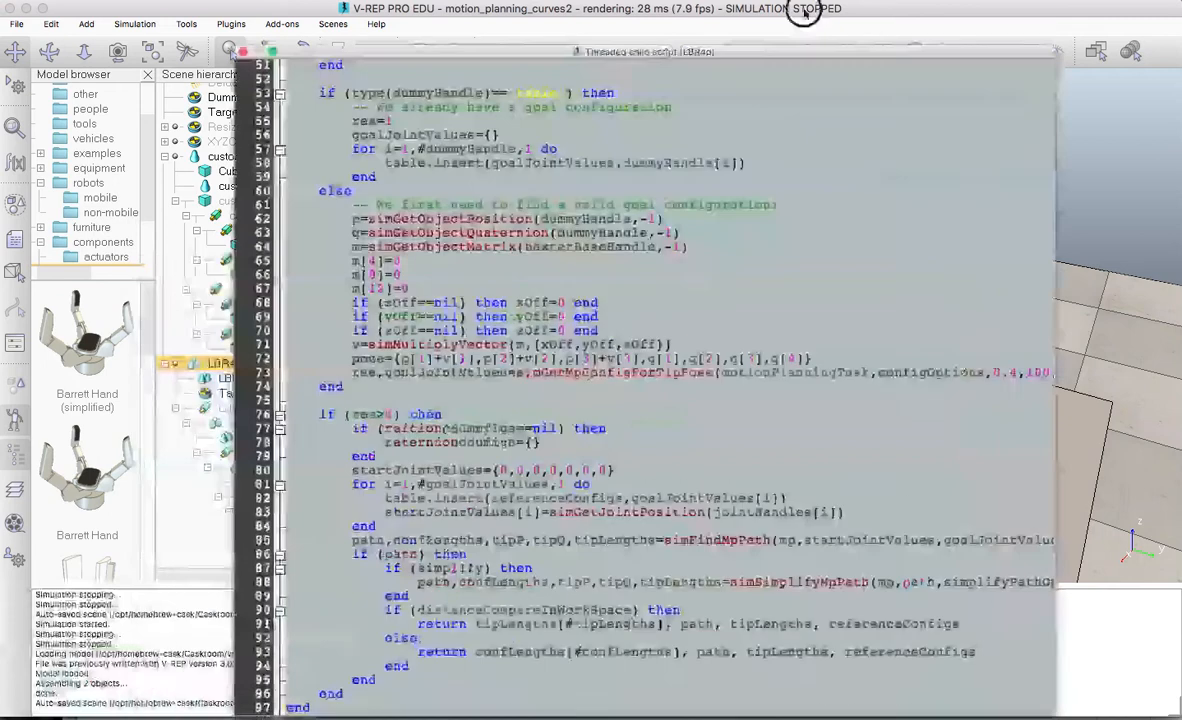
scroll(640, 327, down, 20)
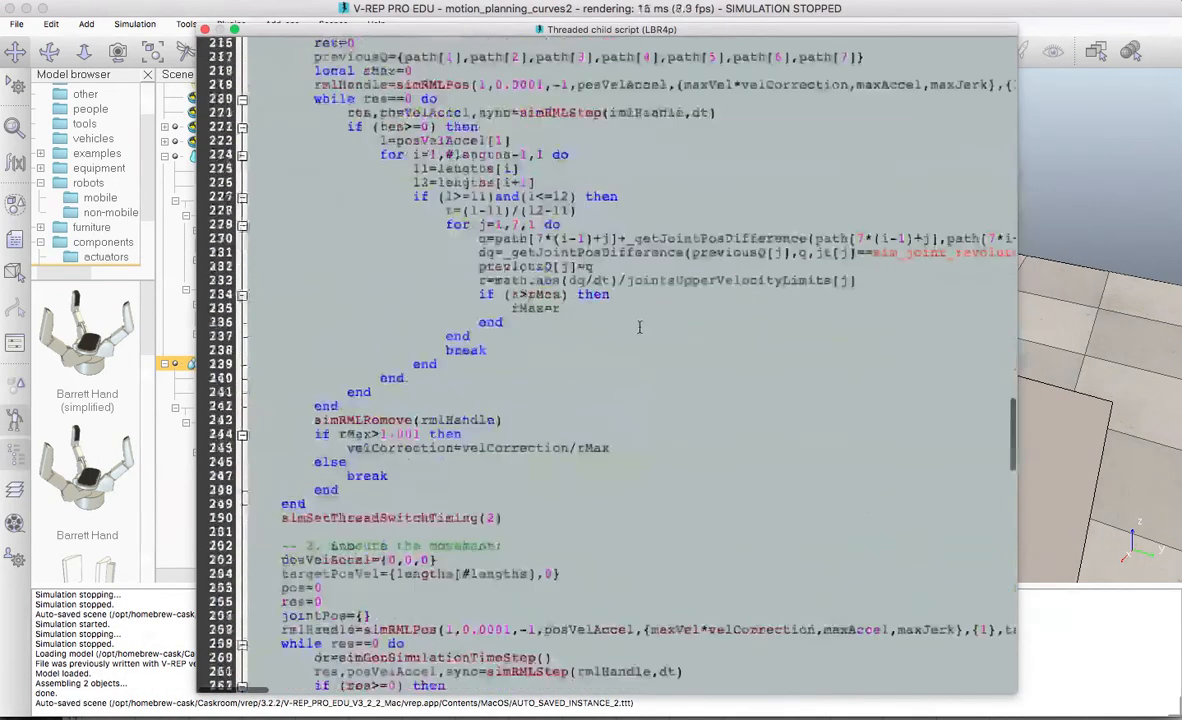
scroll(640, 327, down, 20)
scroll(453, 524, down, 3)
scroll(290, 500, down, 5)
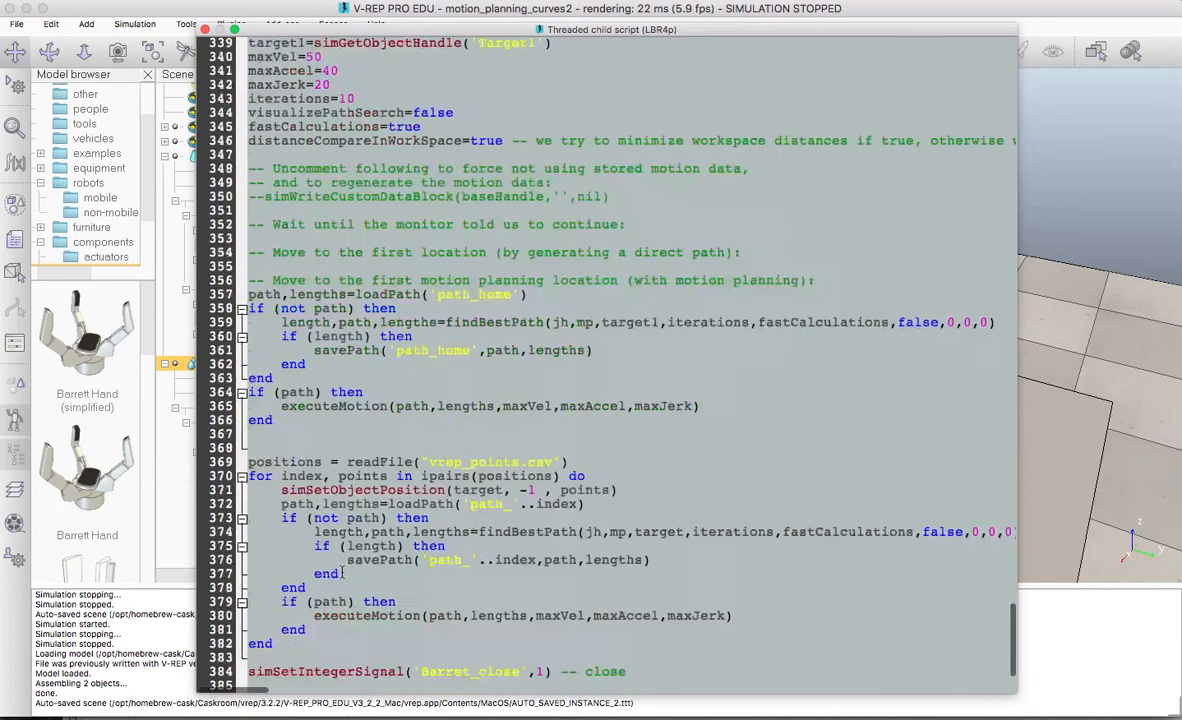
drag(247, 407, 275, 588)
click(413, 238)
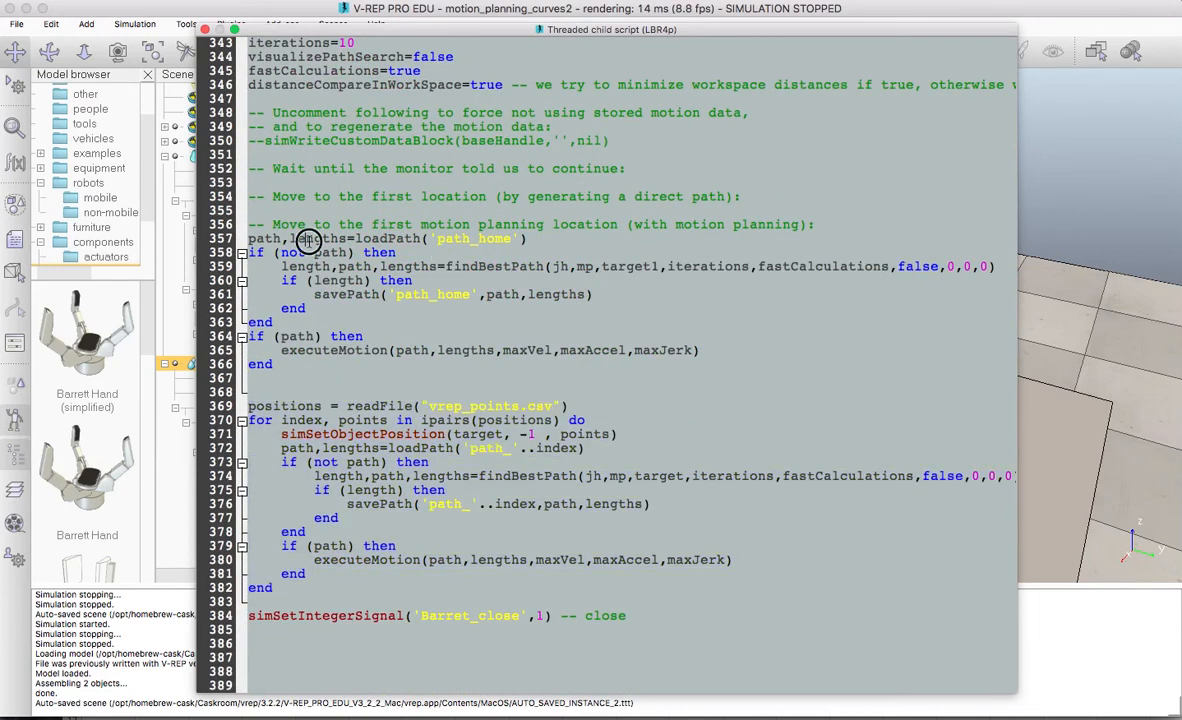
double_click(632, 266)
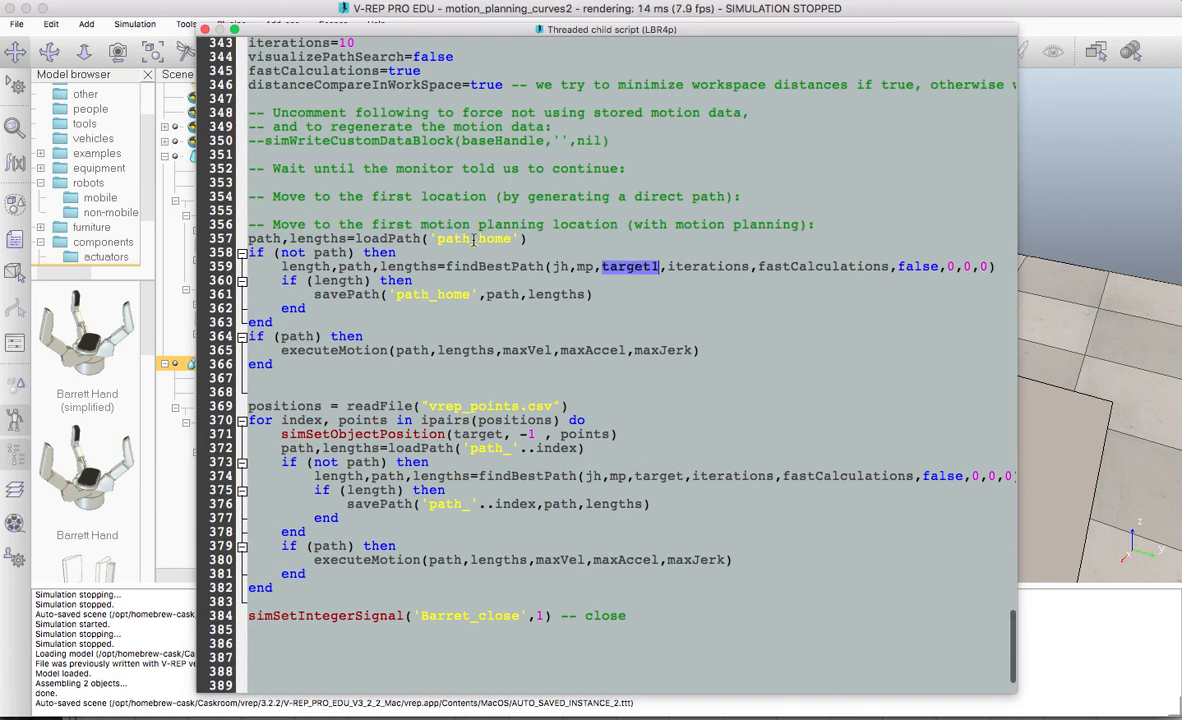
double_click(474, 240)
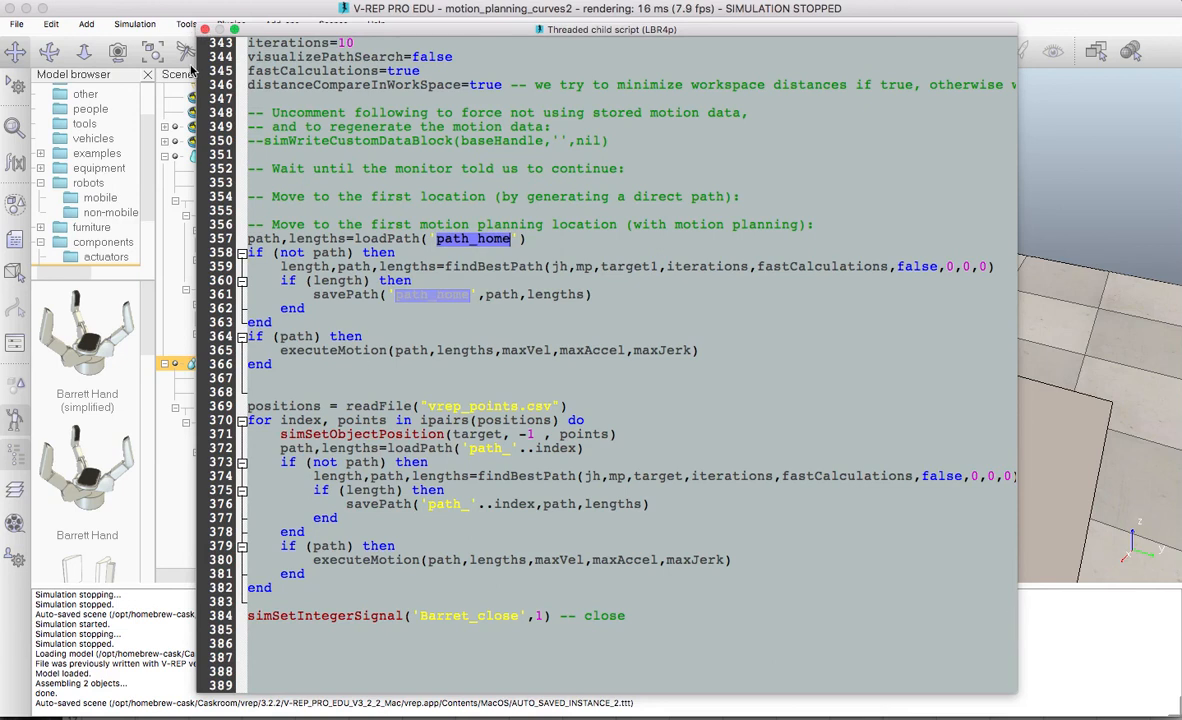
click(205, 30)
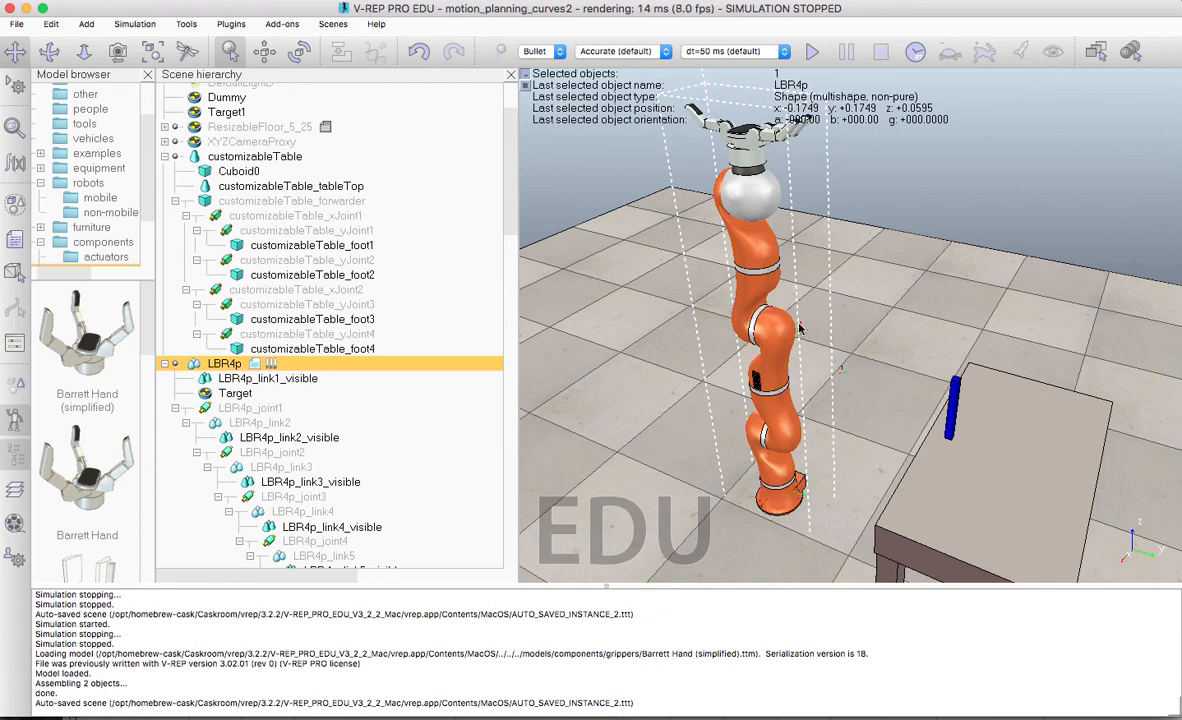
Reopen the LBR4p script, compare the path_home block with the vrep_points.csv path loop on lines 369 to 382, and close it.
key(super+Tab)
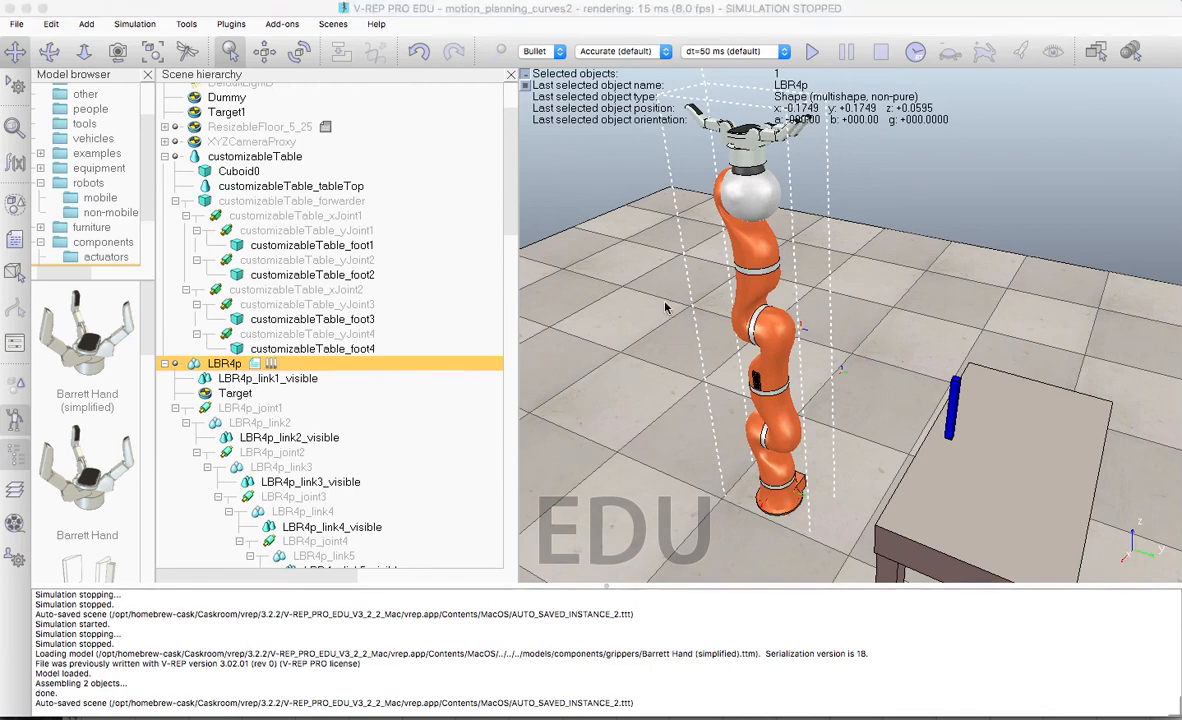
key(super+Tab)
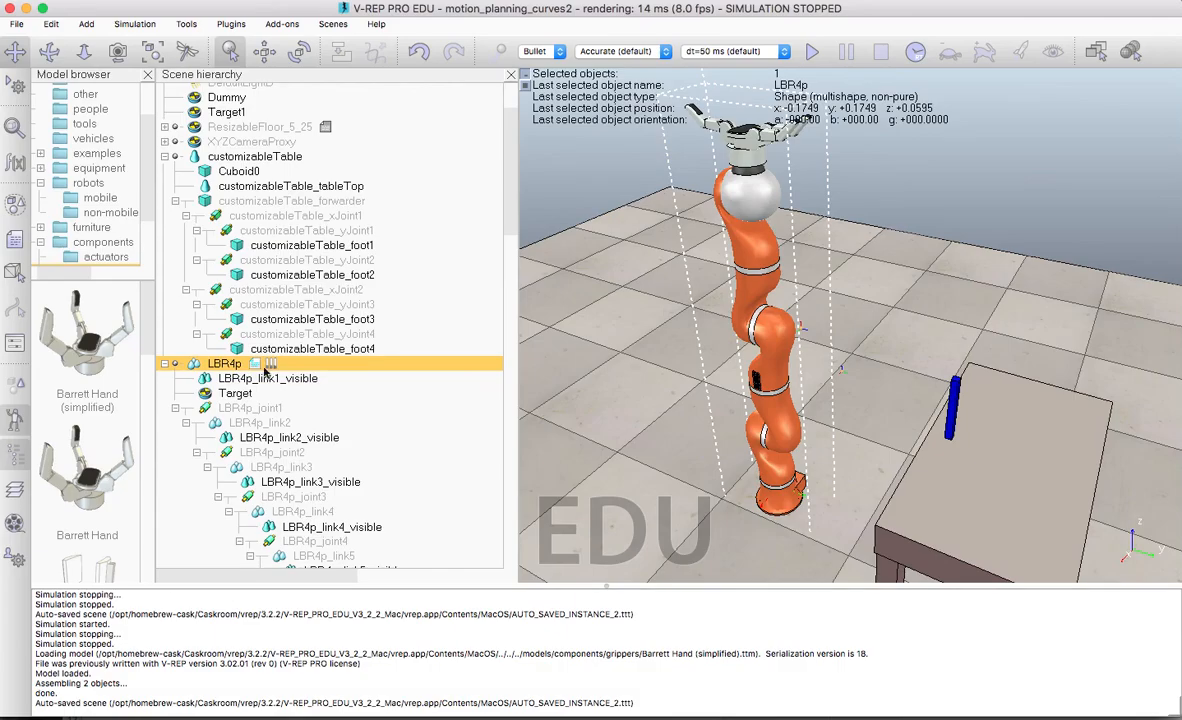
double_click(266, 366)
scroll(991, 221, down, 6)
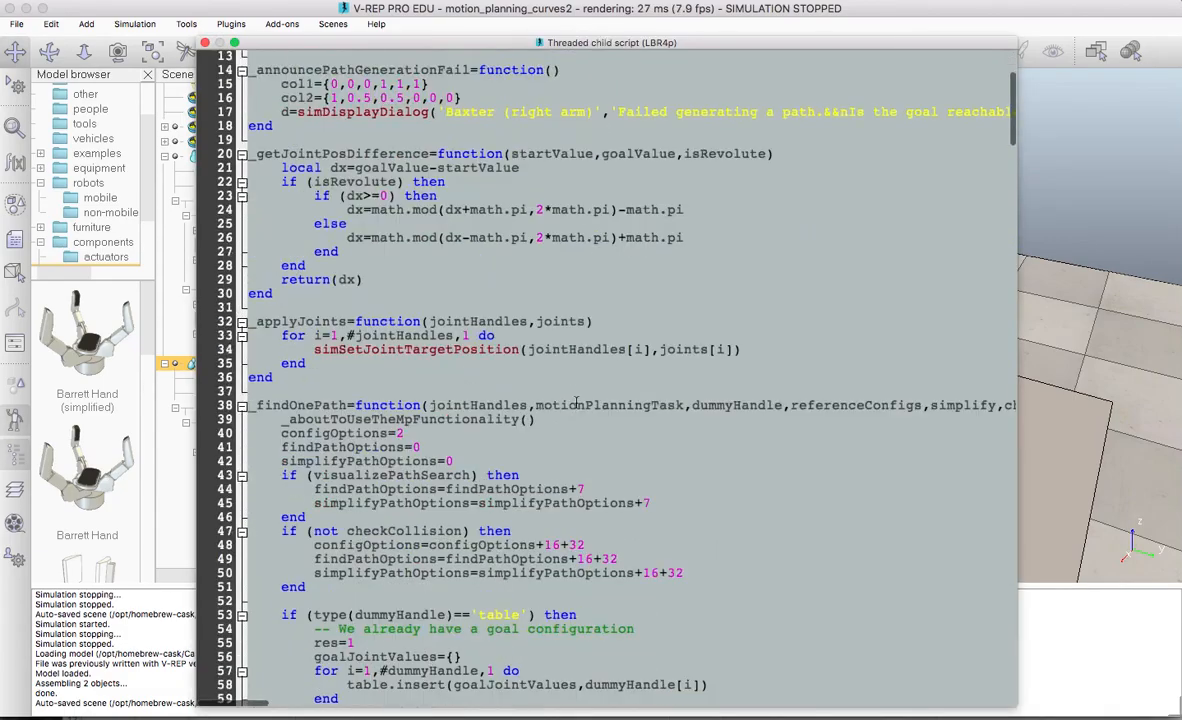
scroll(991, 221, down, 15)
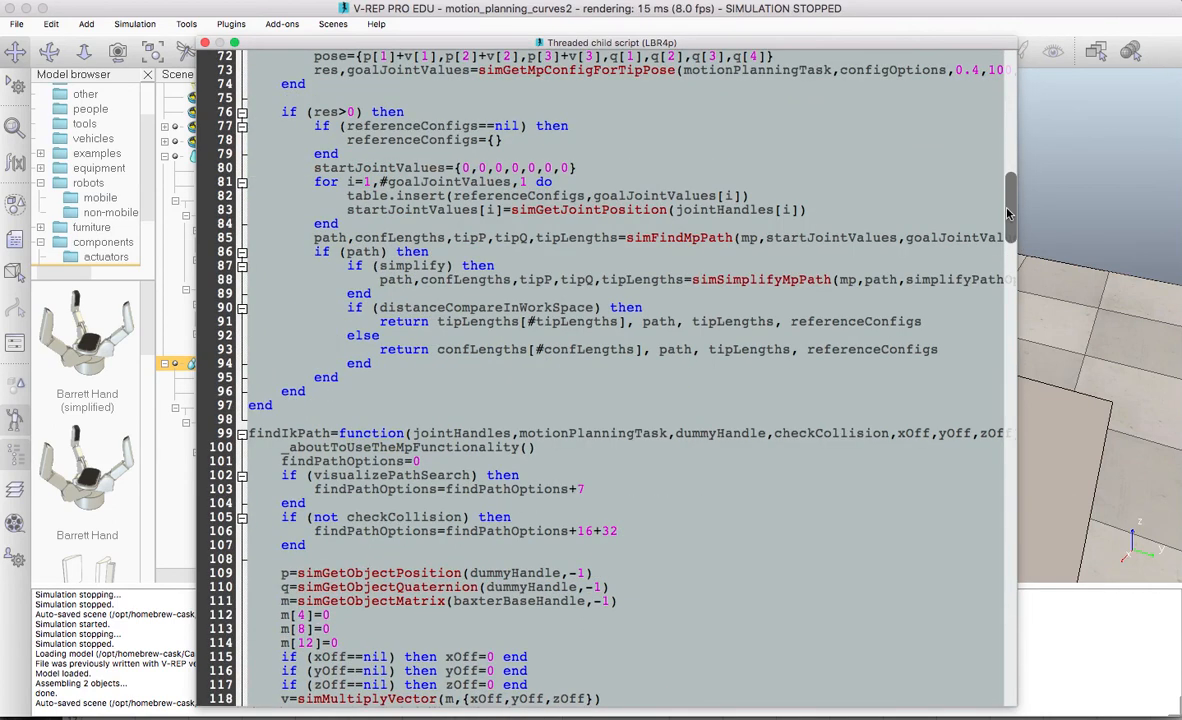
drag(1005, 198, 1018, 710)
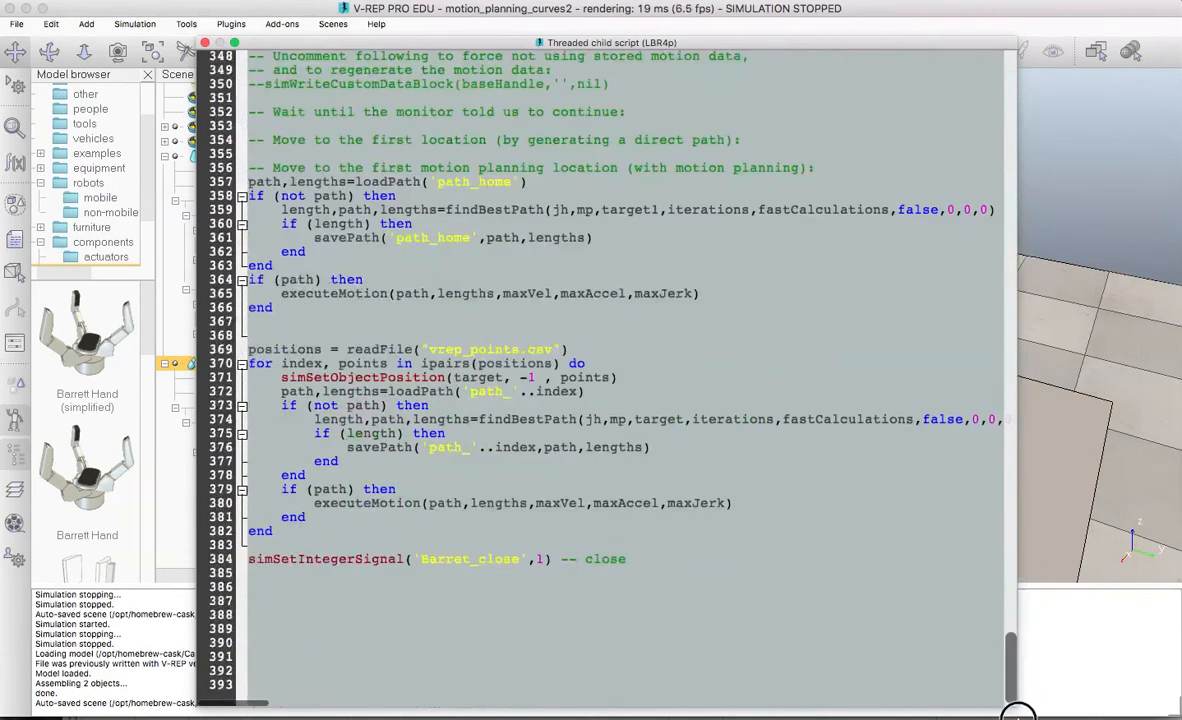
drag(251, 182, 352, 332)
drag(326, 514, 282, 392)
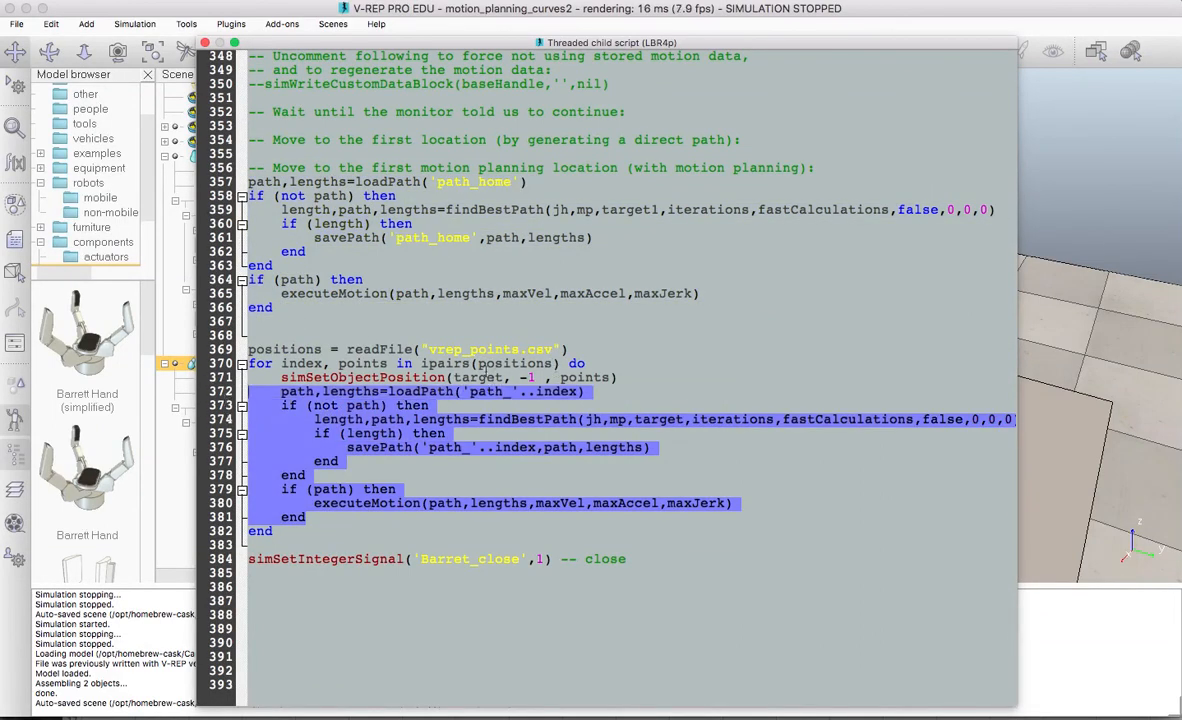
drag(291, 308, 208, 182)
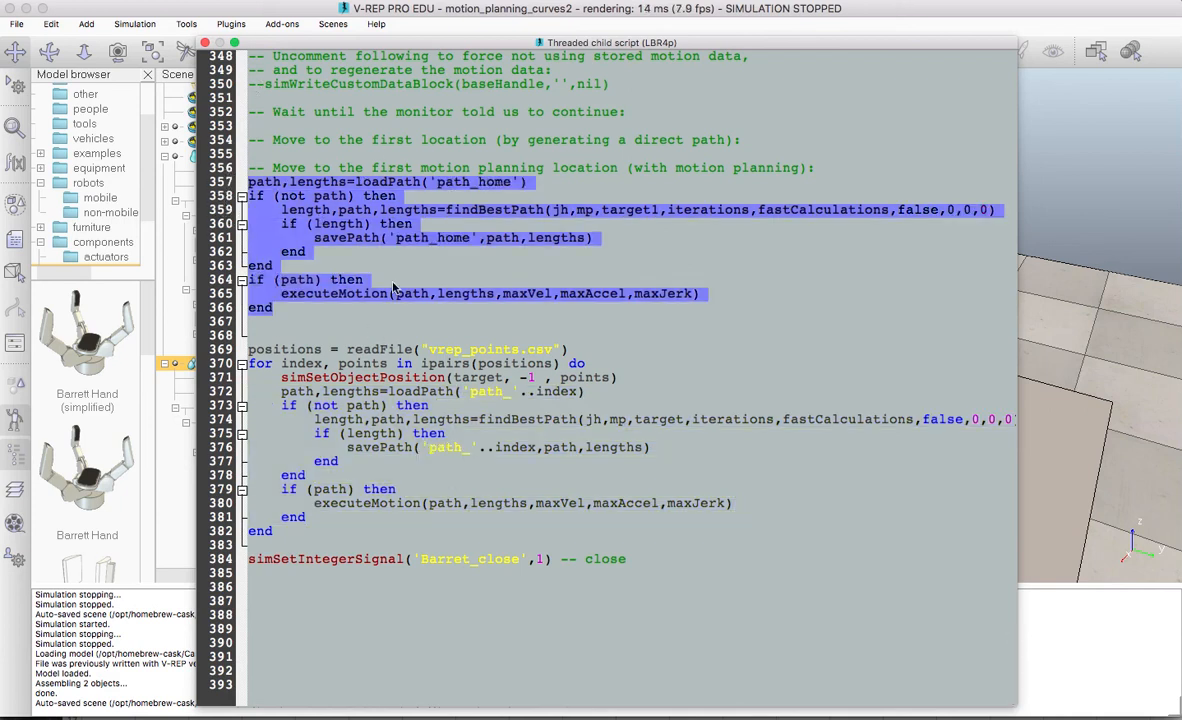
click(204, 43)
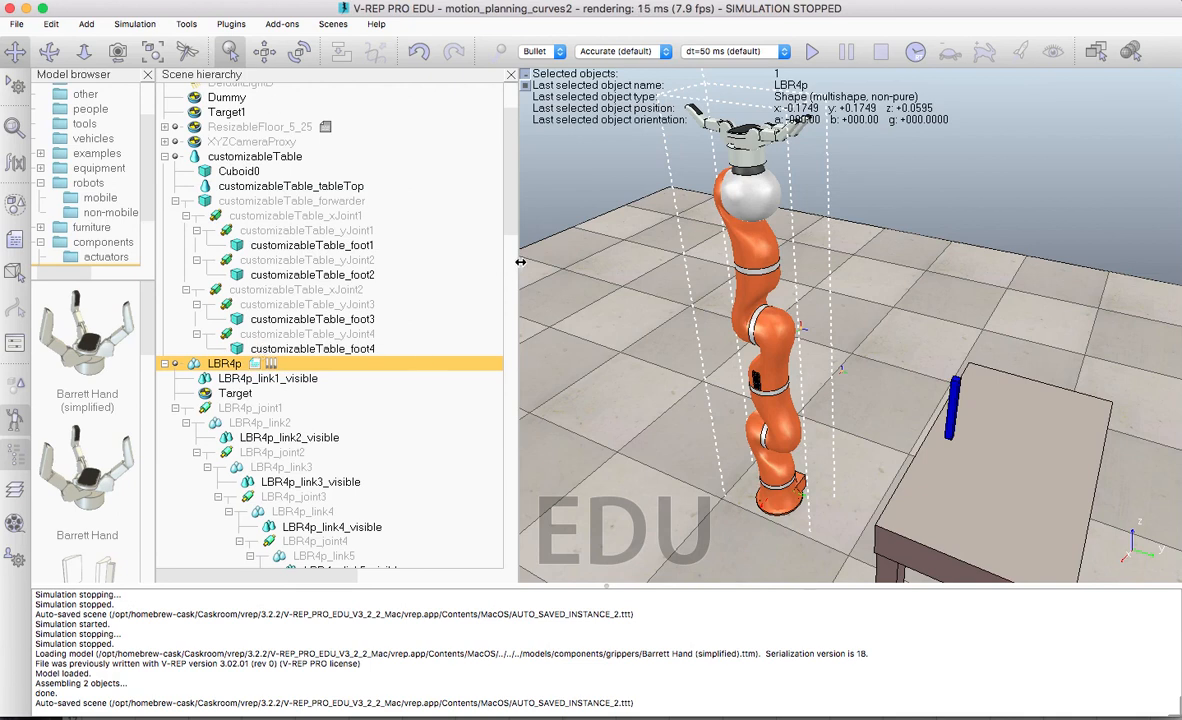
Inspect the Target dummy's orientation relative to the world, and close the position/orientation dialog.
scroll(495, 200, up, 5)
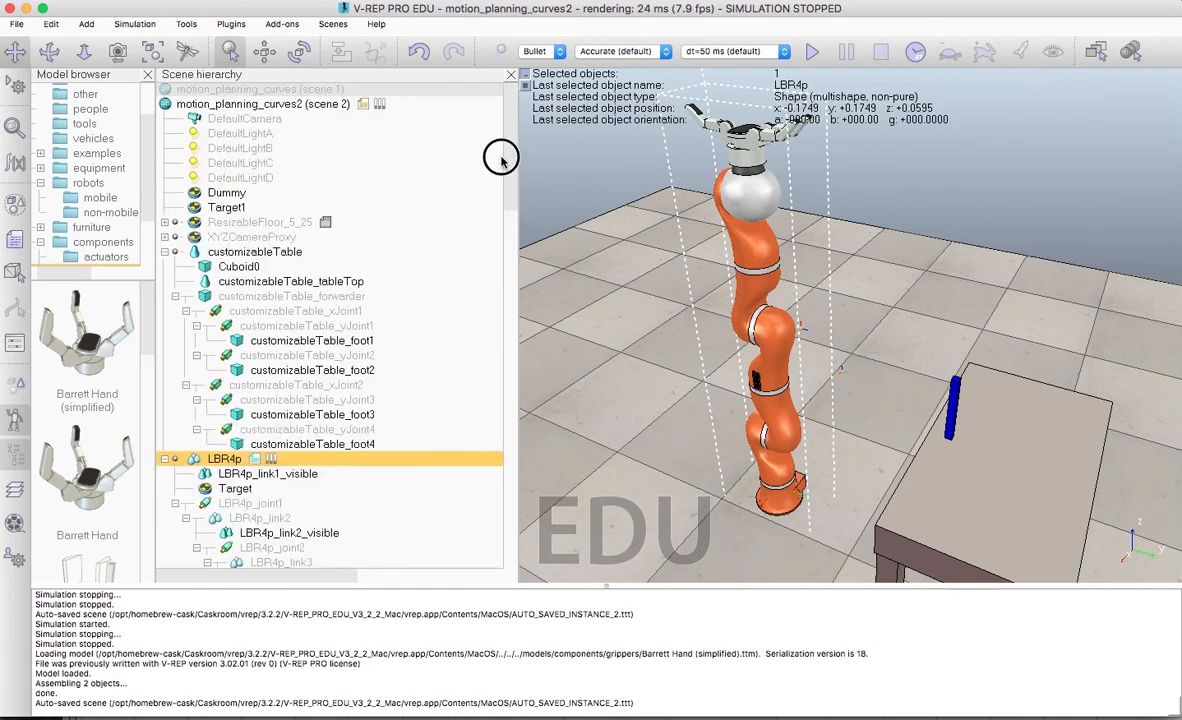
click(240, 489)
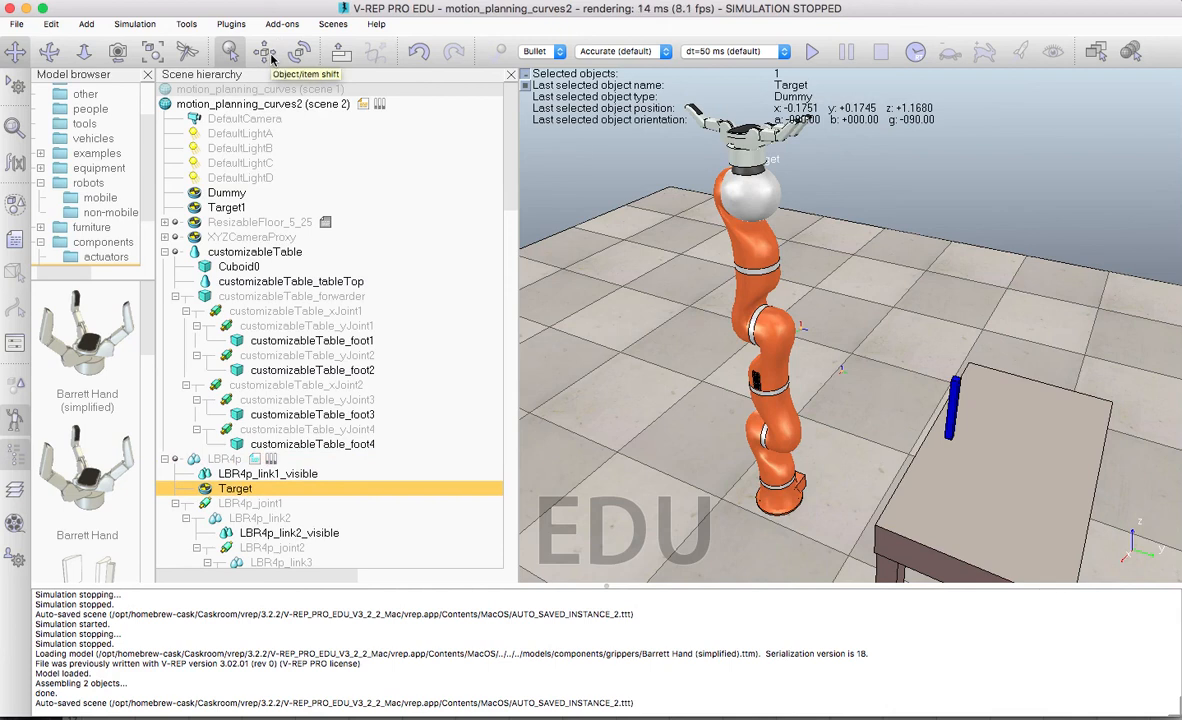
click(293, 55)
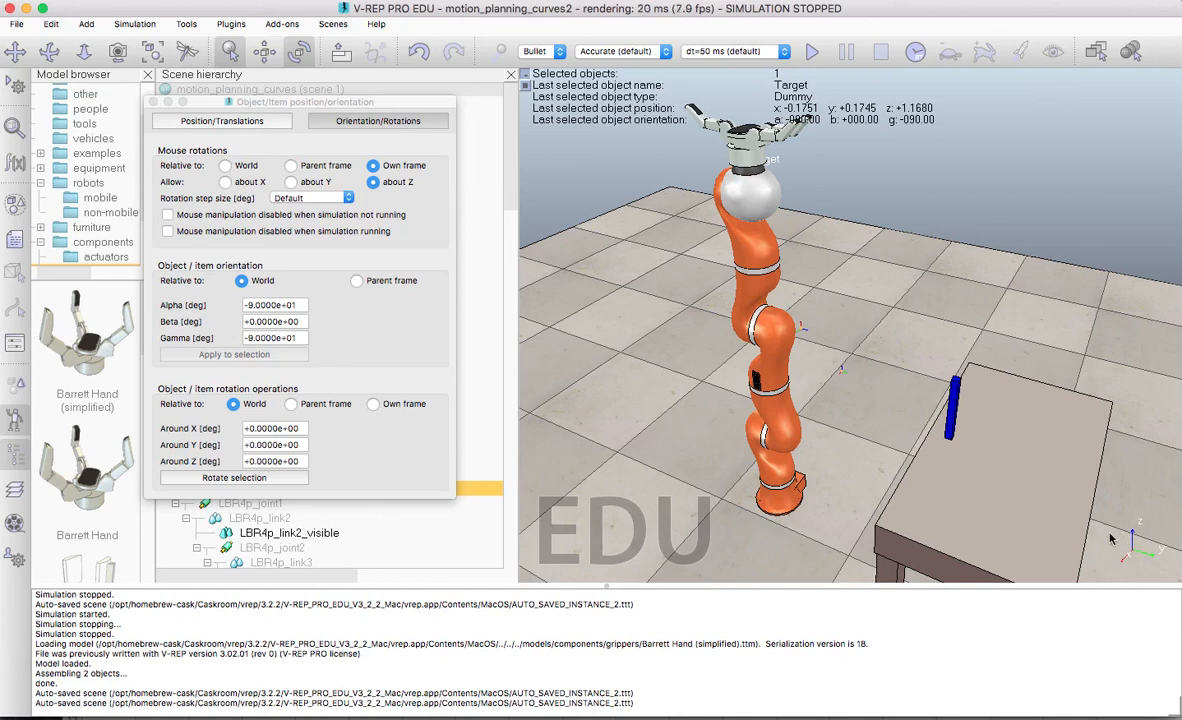
click(152, 101)
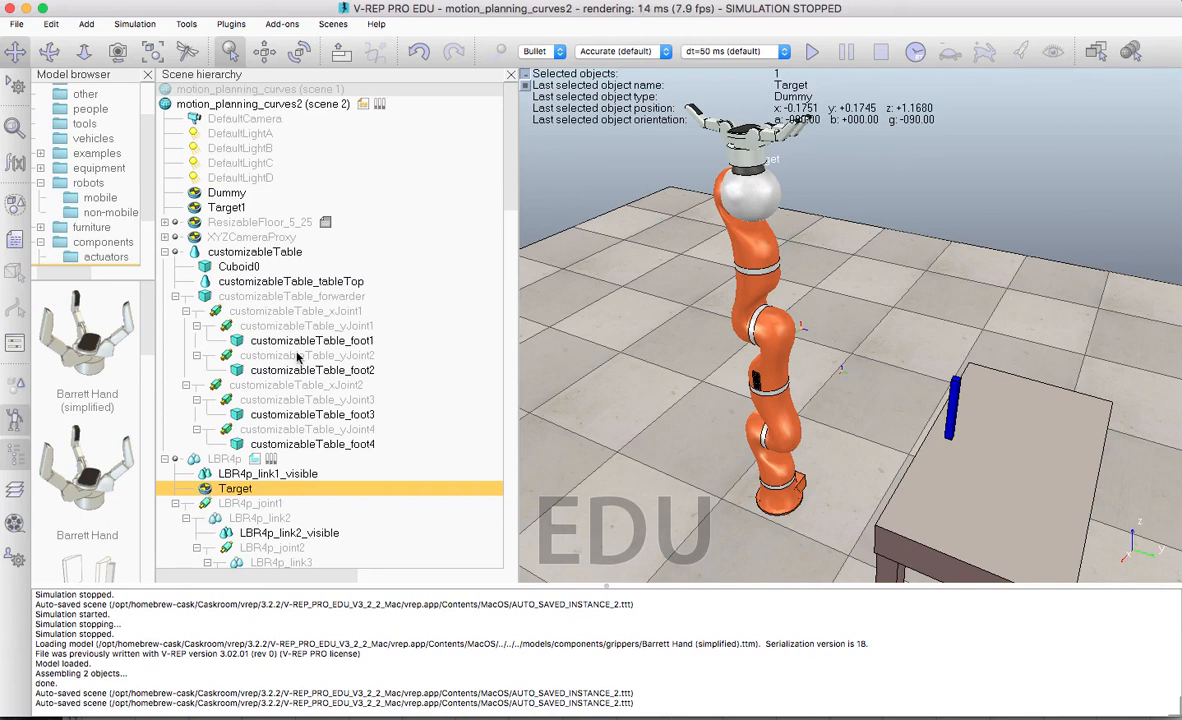
Find the Dummy object near the Target1 dummy in the scene and delete it.
scroll(781, 361, up, 5)
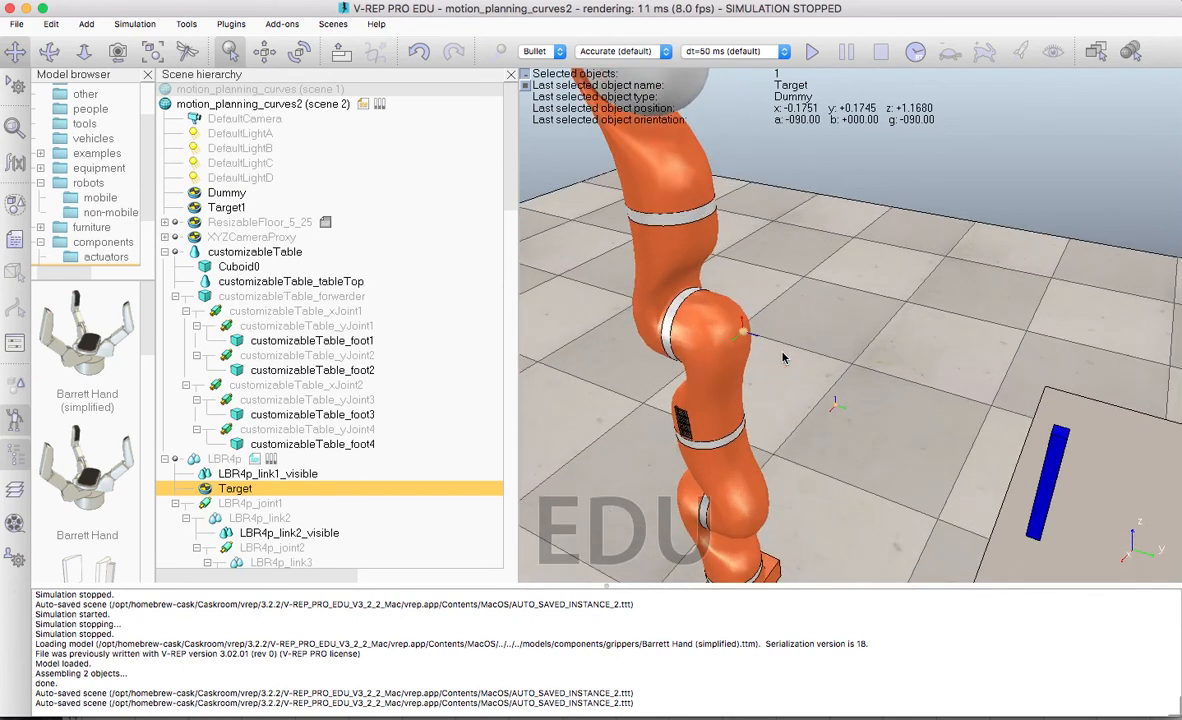
scroll(716, 360, up, 2)
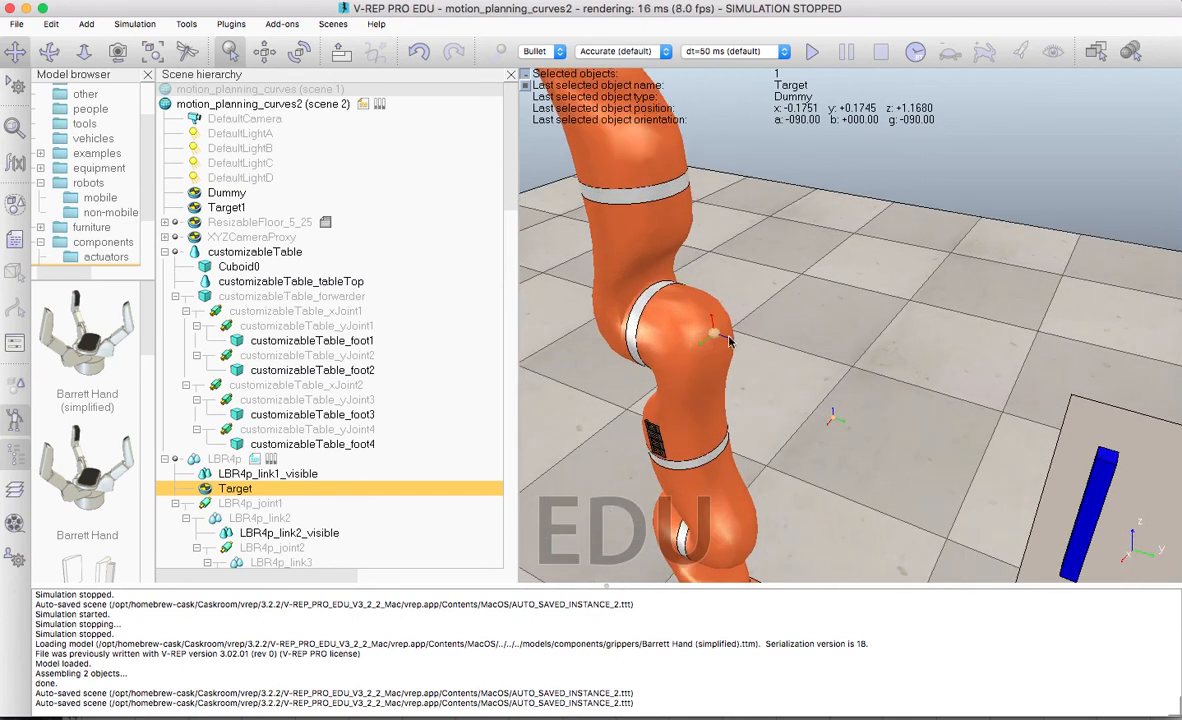
scroll(700, 330, down, 5)
scroll(752, 358, up, 8)
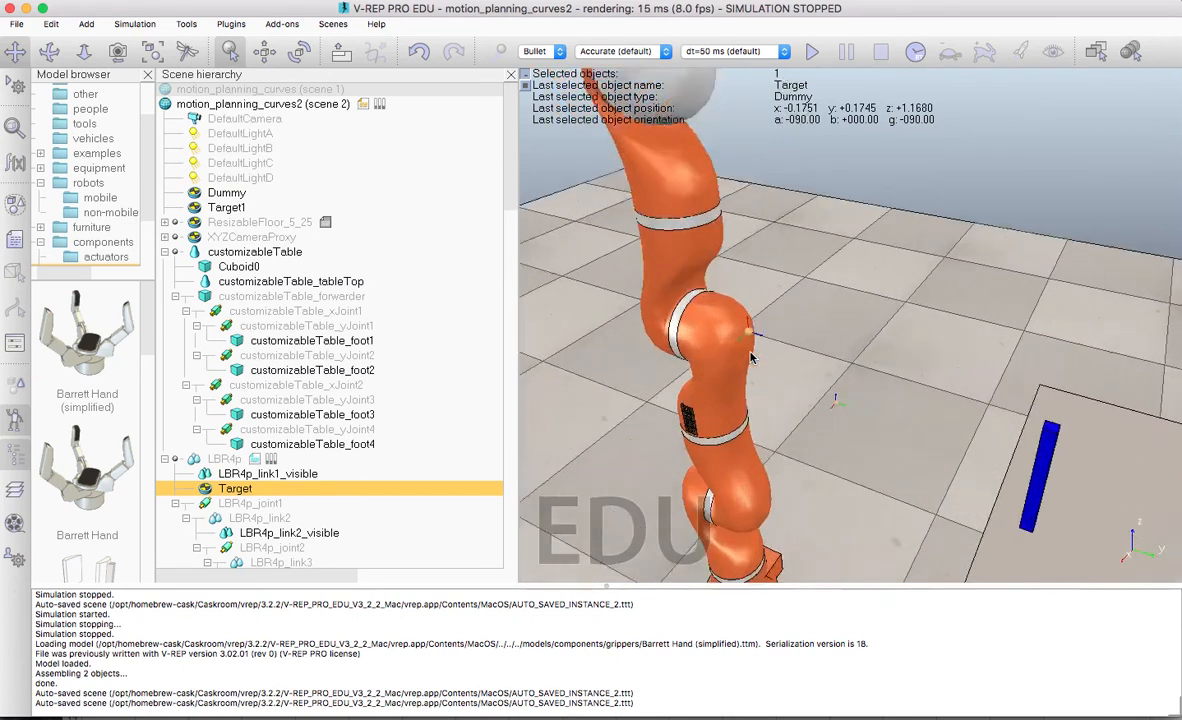
scroll(752, 358, down, 2)
click(663, 337)
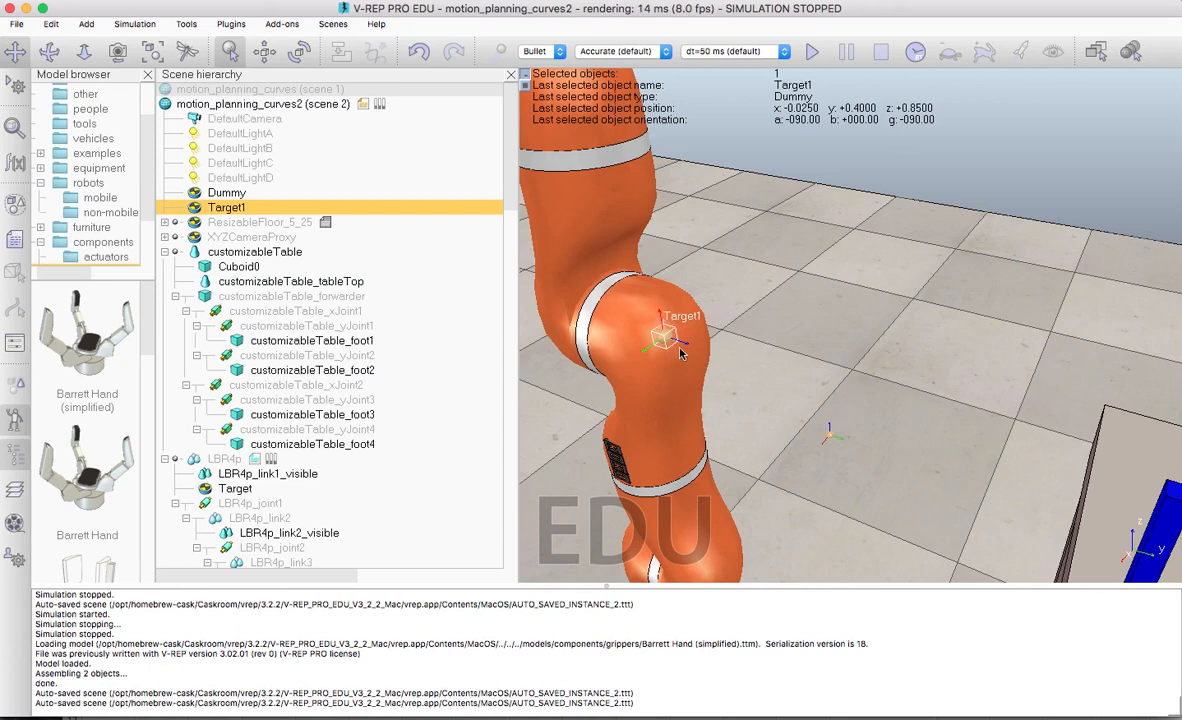
click(826, 434)
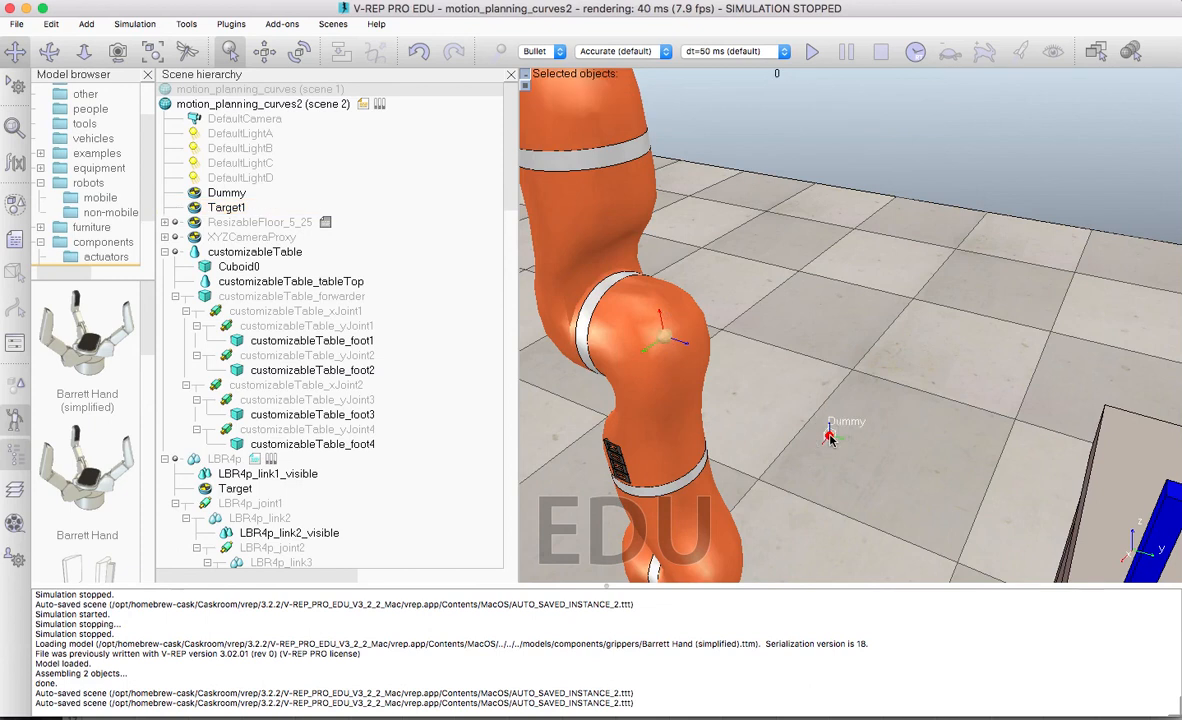
click(825, 437)
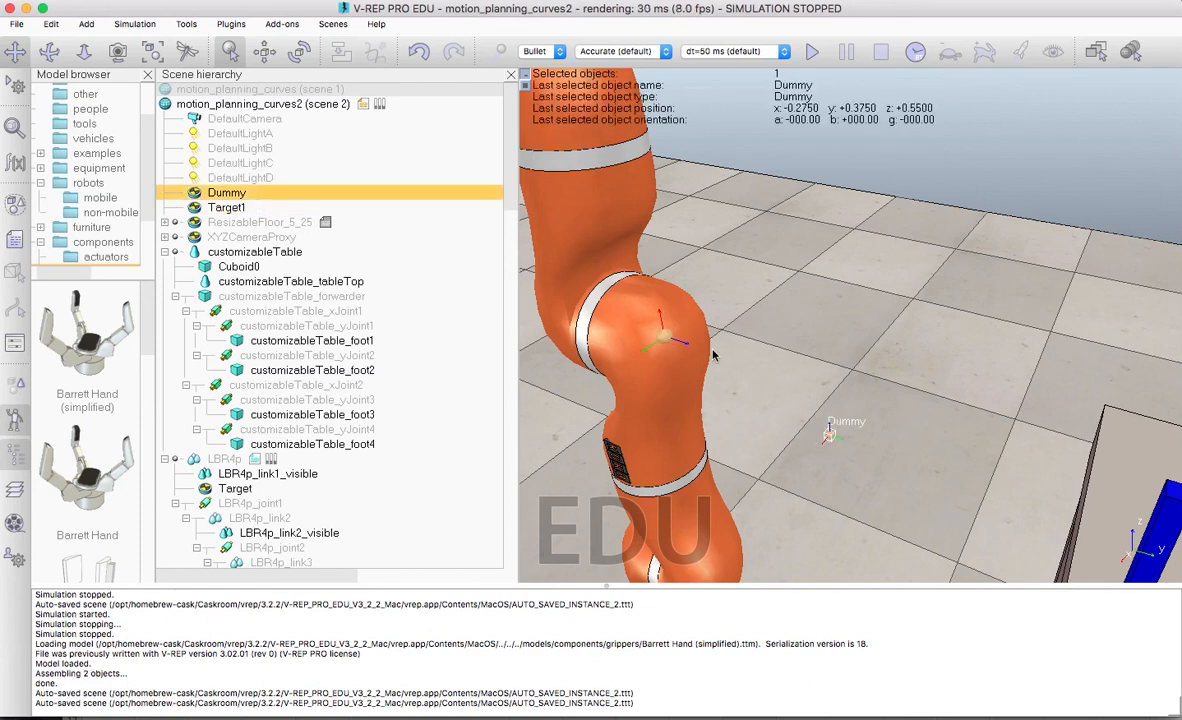
key(Delete)
scroll(731, 329, down, 10)
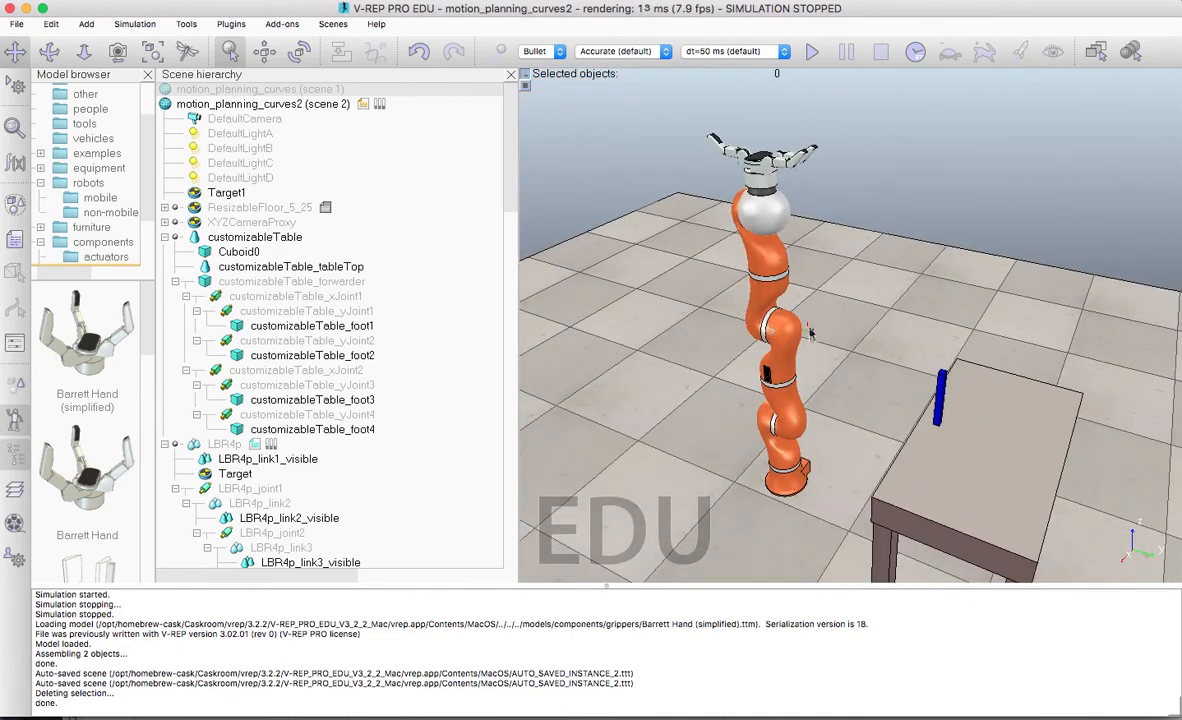
Select the Target dummy, run the simulation until the arm reaches the blue object on the table, and stop it.
click(809, 327)
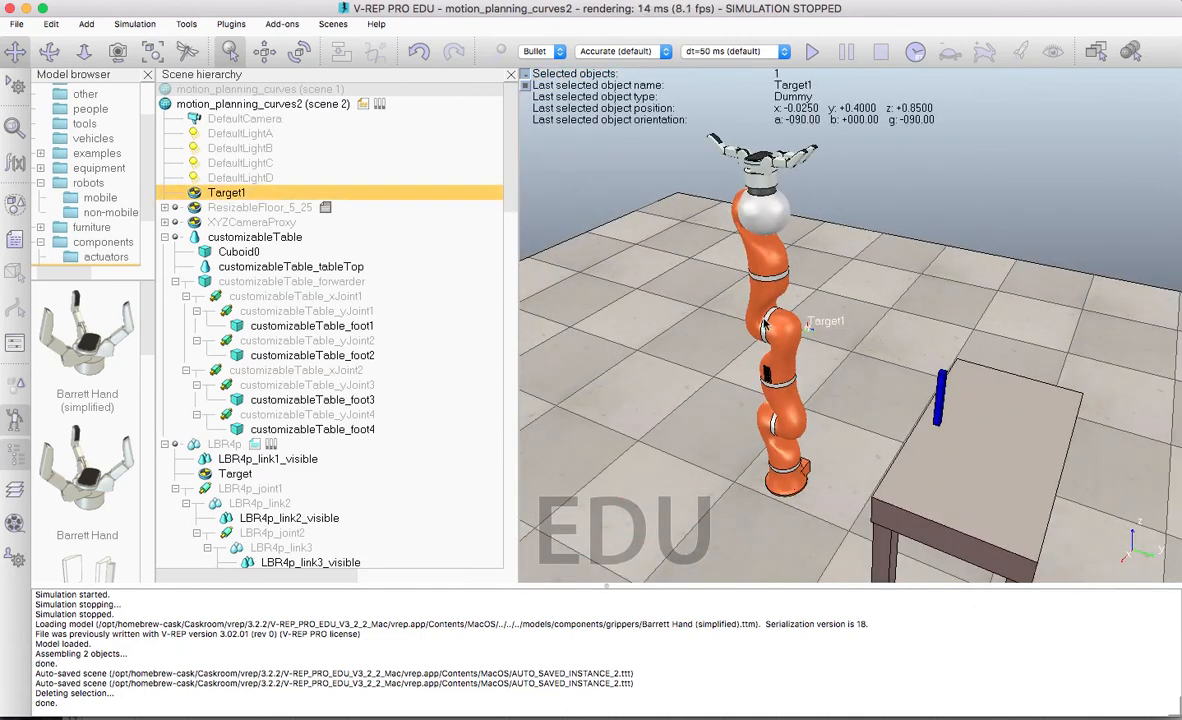
click(223, 476)
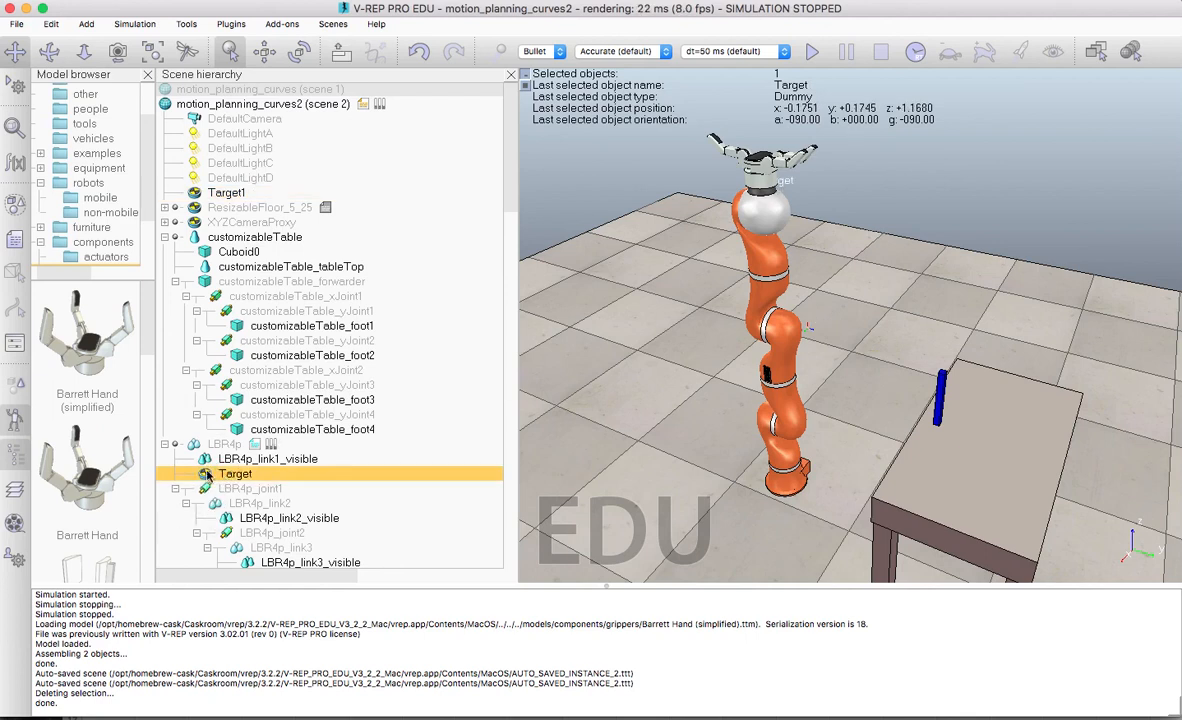
click(814, 54)
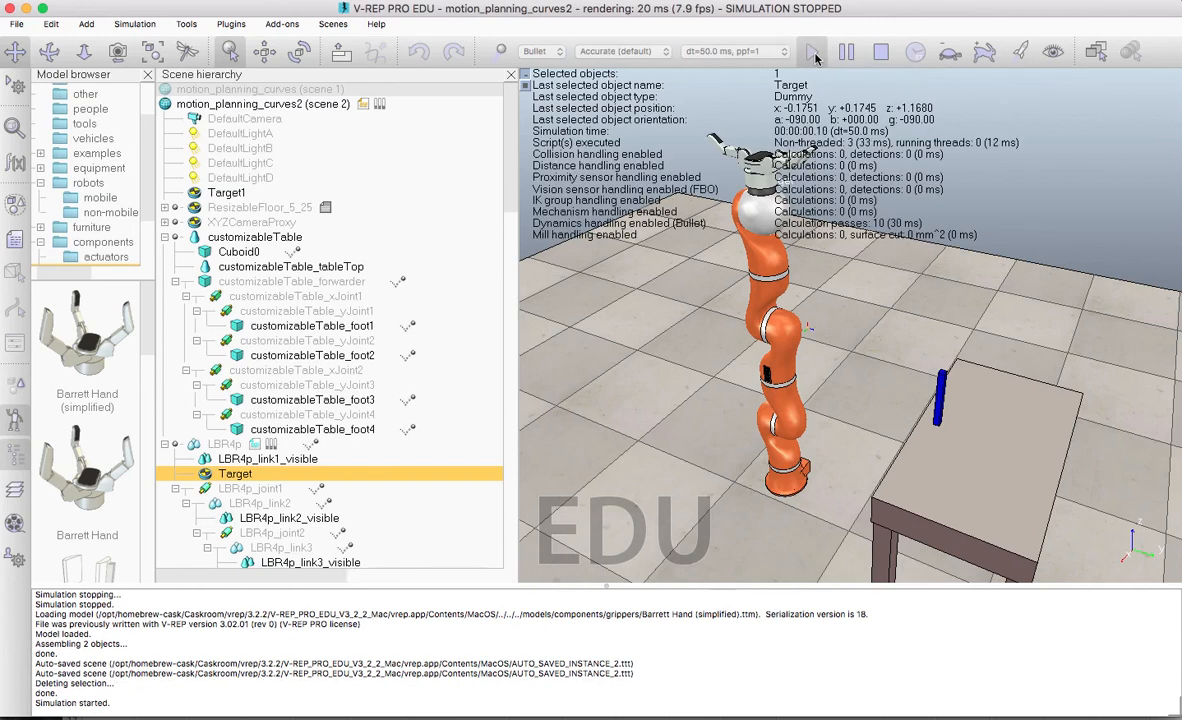
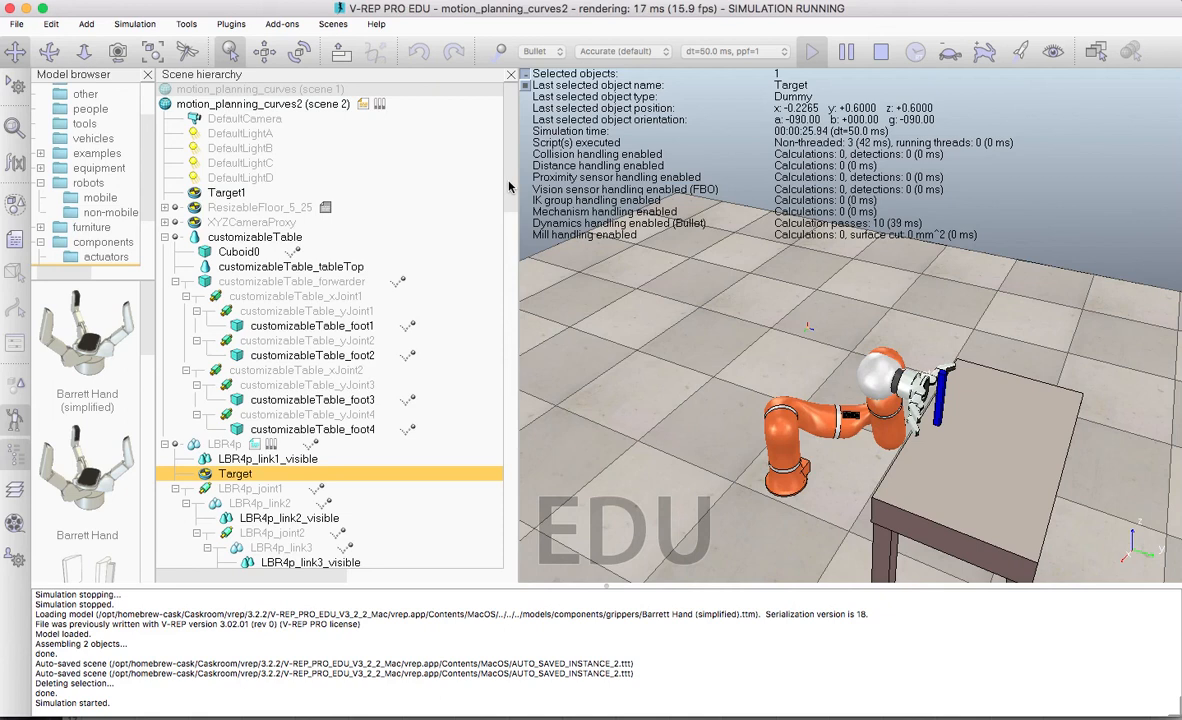
click(883, 51)
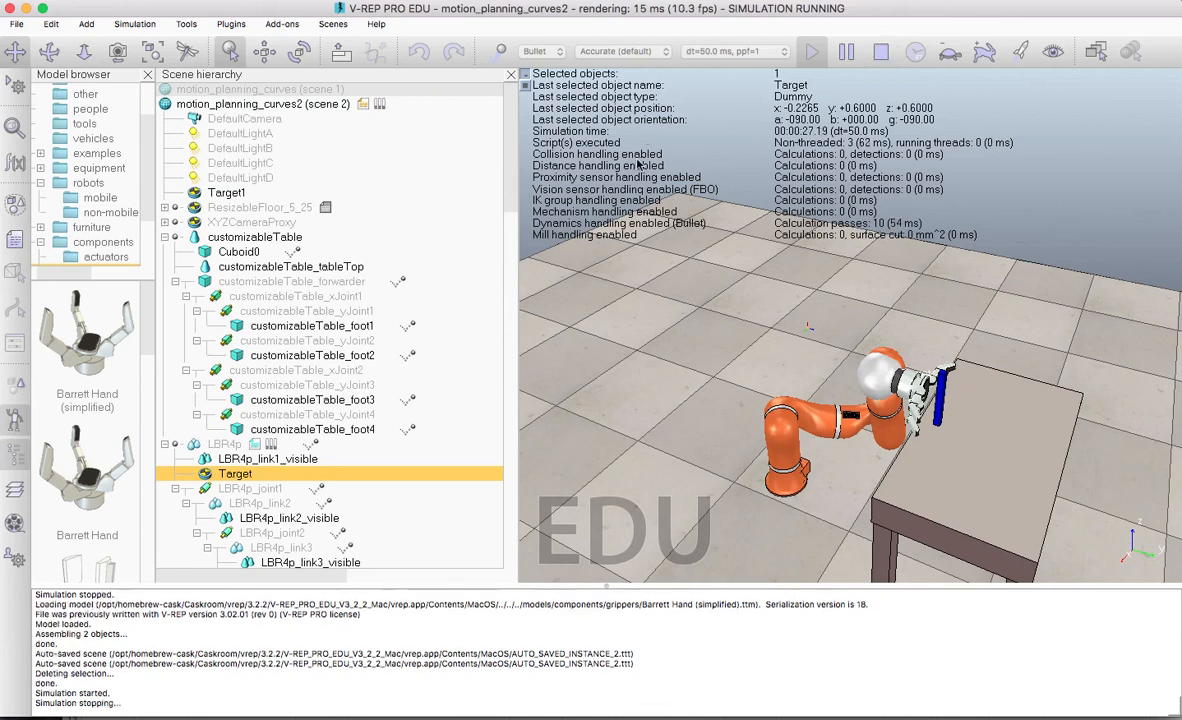
Widen the scene hierarchy to find BarrettHand under LBR4p_connection, view its child script, and close it.
drag(511, 183, 515, 311)
click(505, 319)
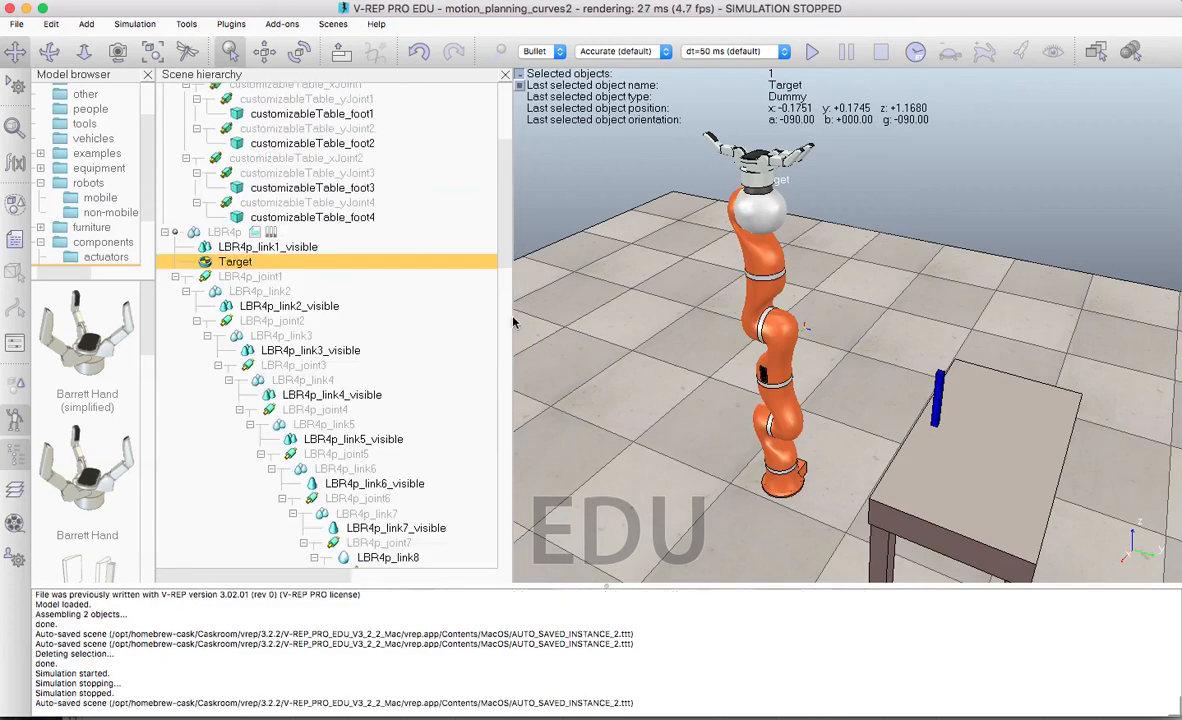
drag(512, 319, 557, 321)
drag(555, 211, 551, 290)
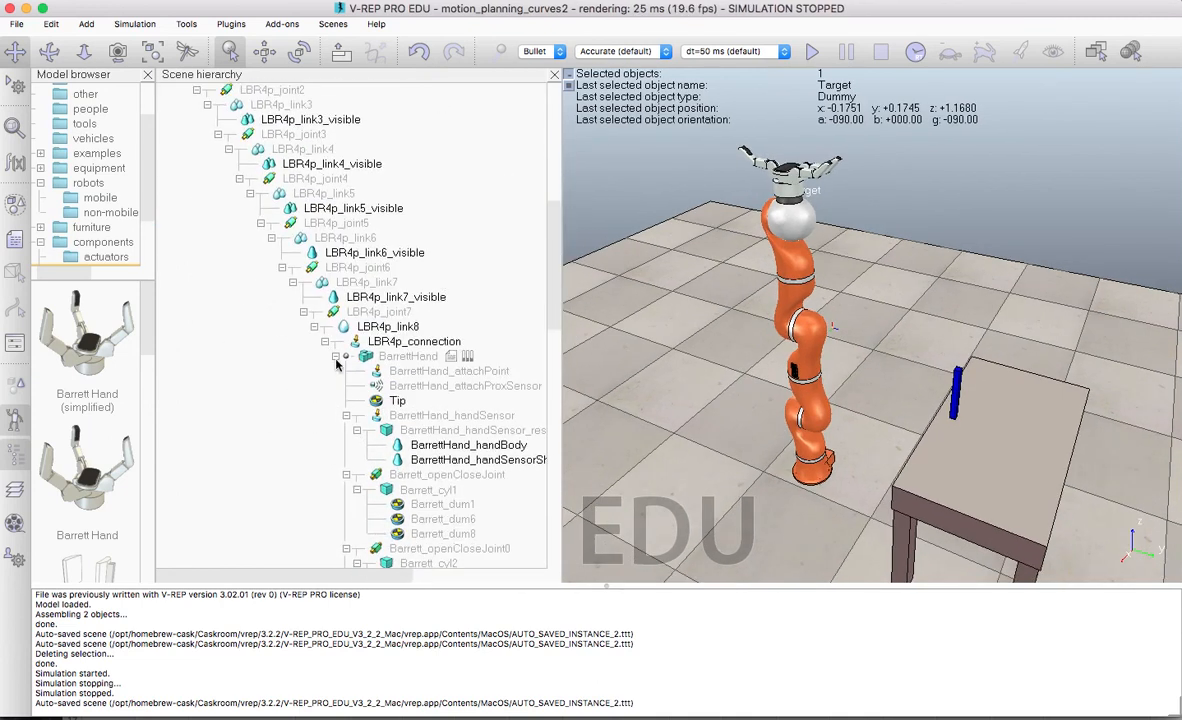
click(350, 357)
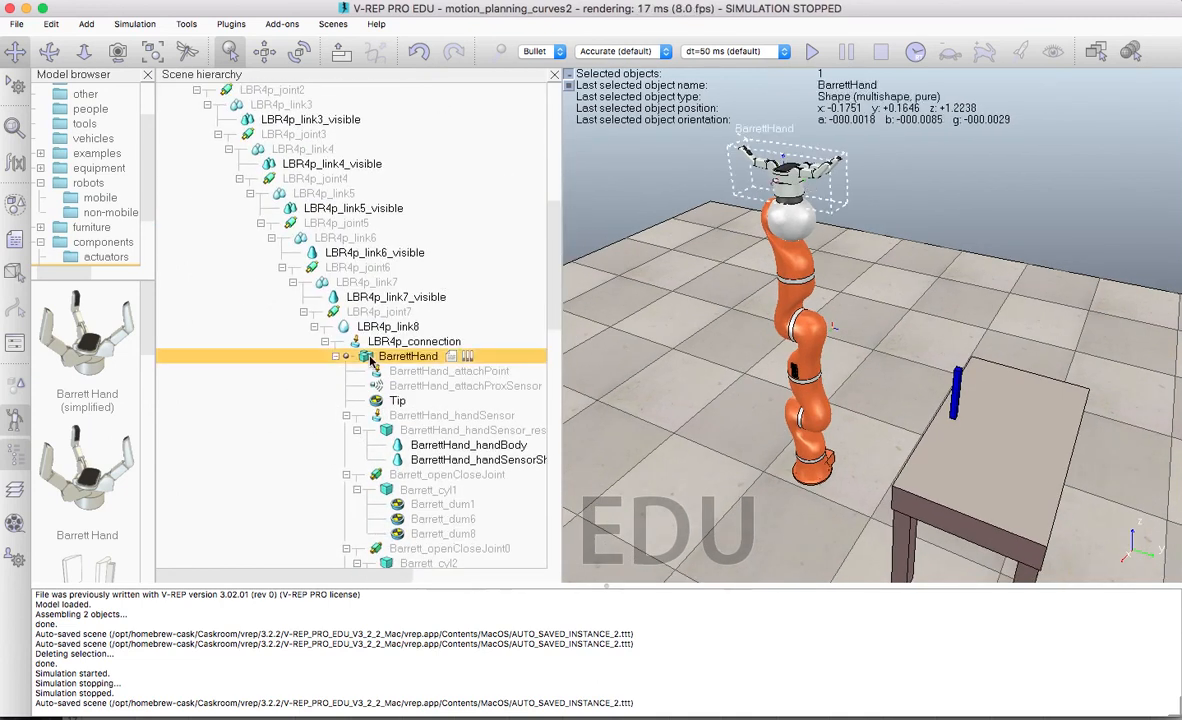
double_click(451, 356)
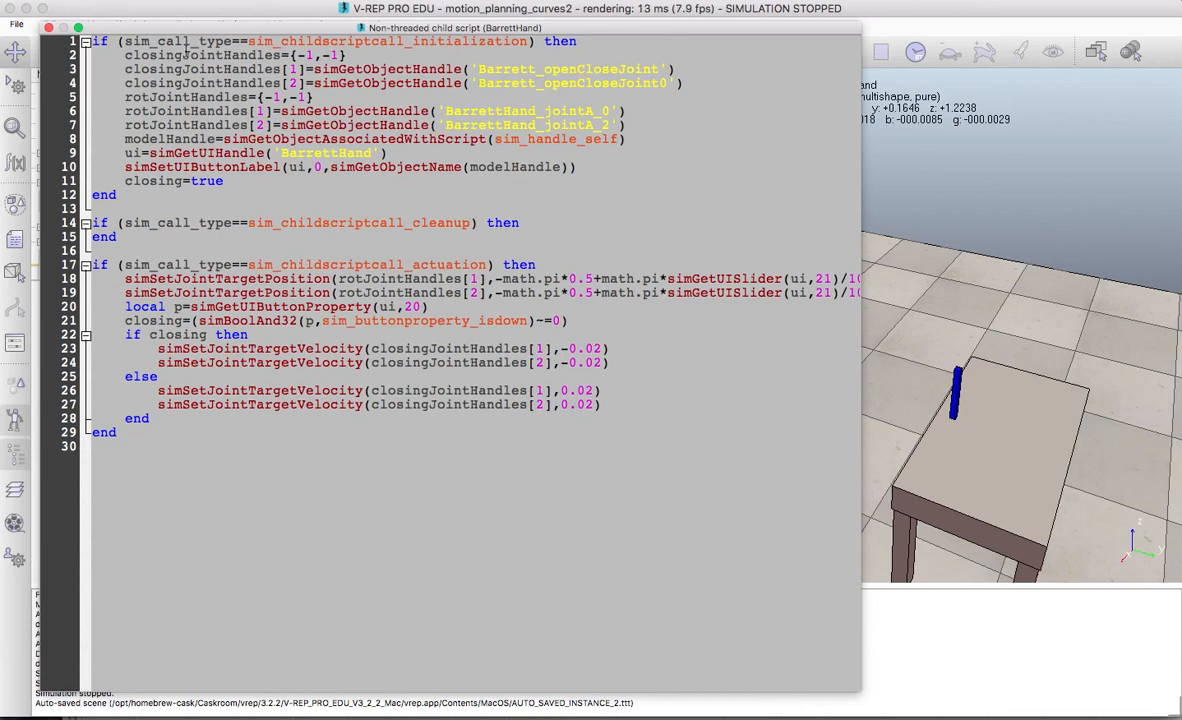
click(49, 28)
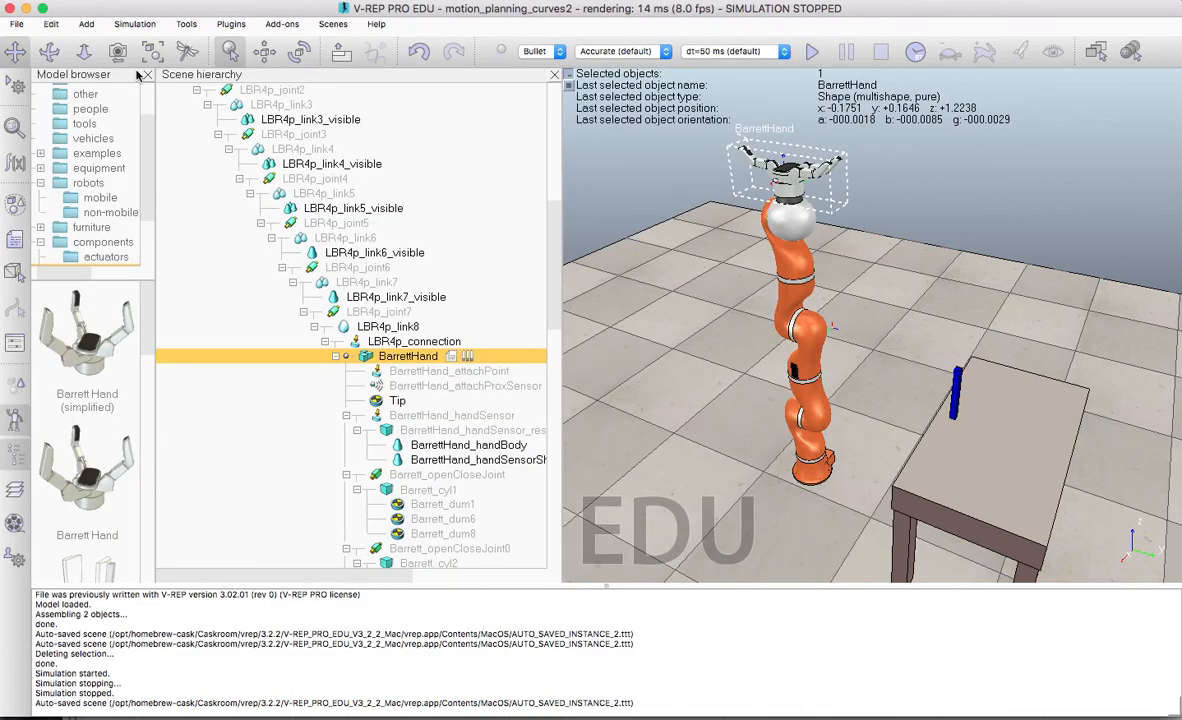
Reopen the BarrettHand script and review the actuation condition on line 17 and the closing assignment on line 21.
drag(550, 298, 550, 232)
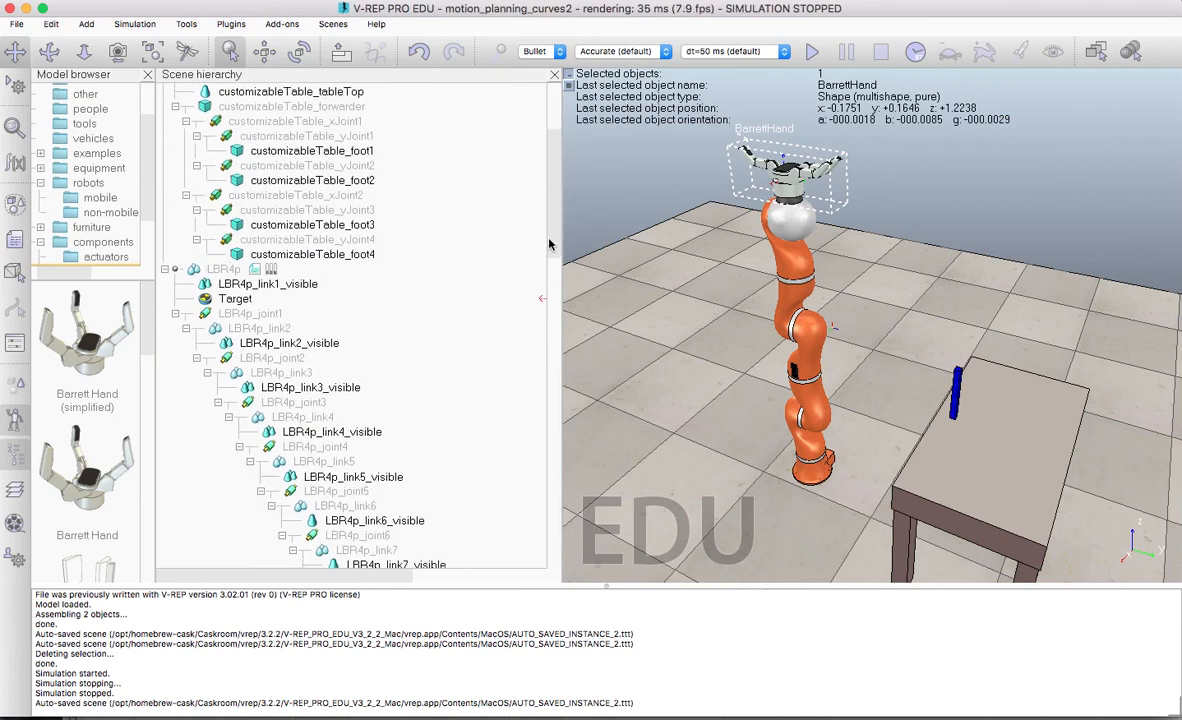
scroll(549, 244, down, 10)
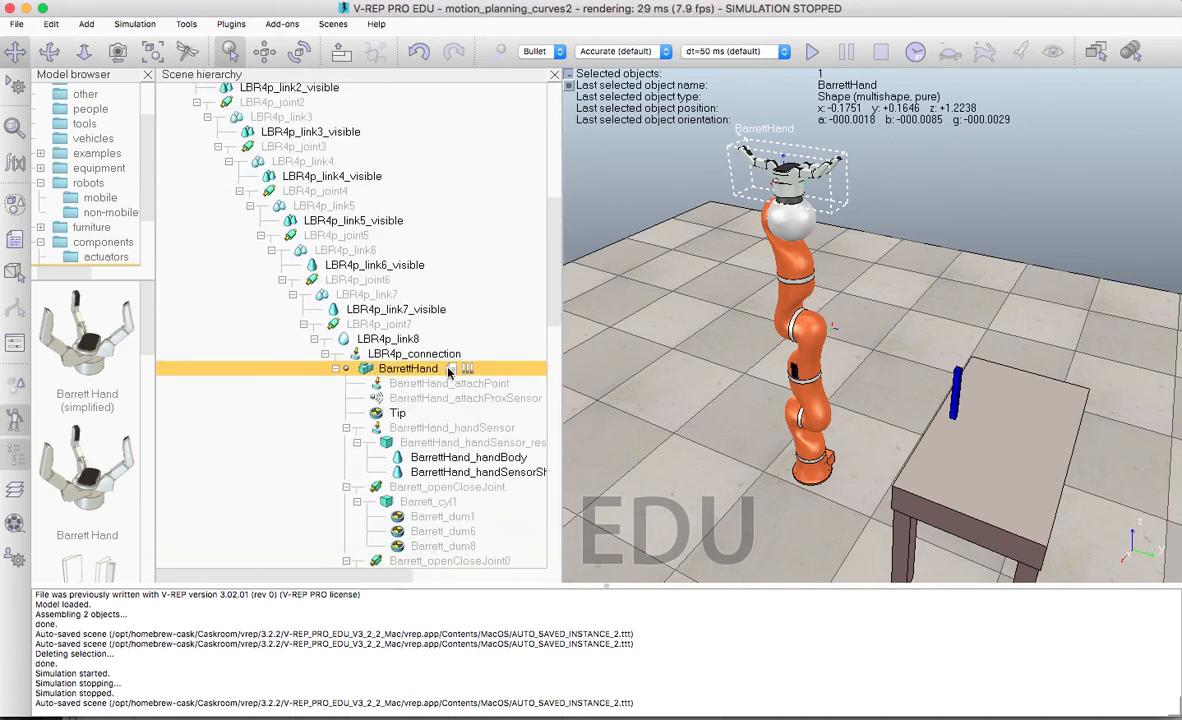
double_click(451, 369)
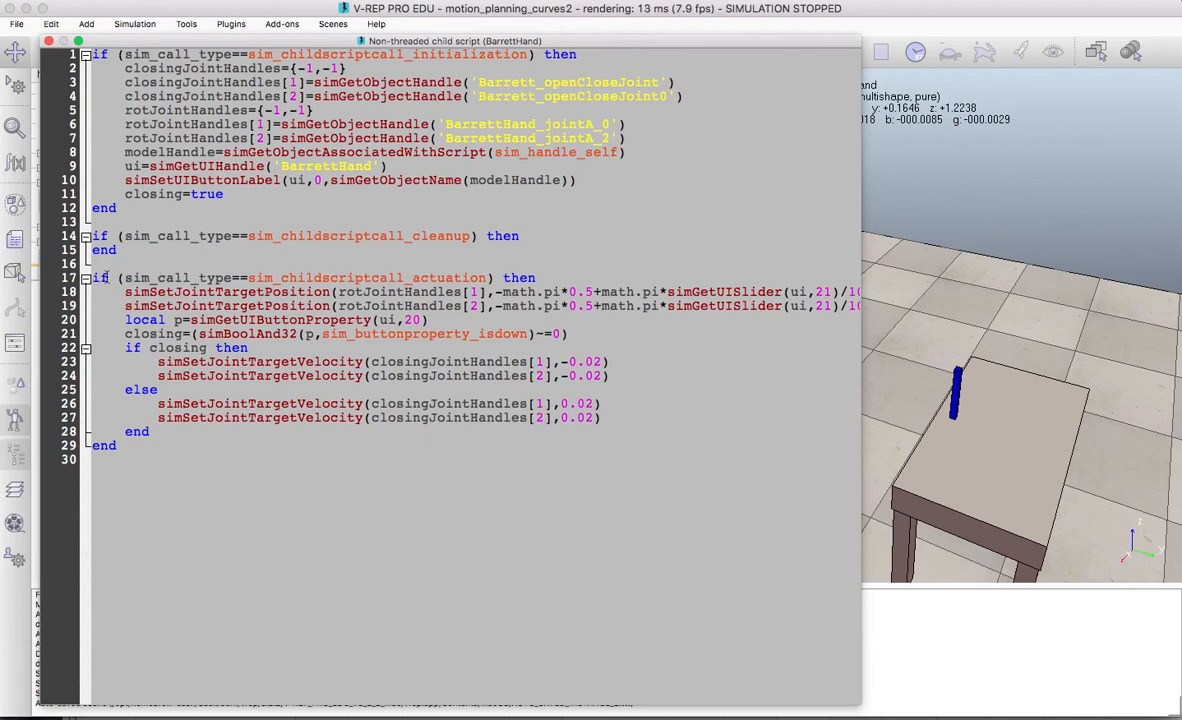
drag(94, 278, 232, 278)
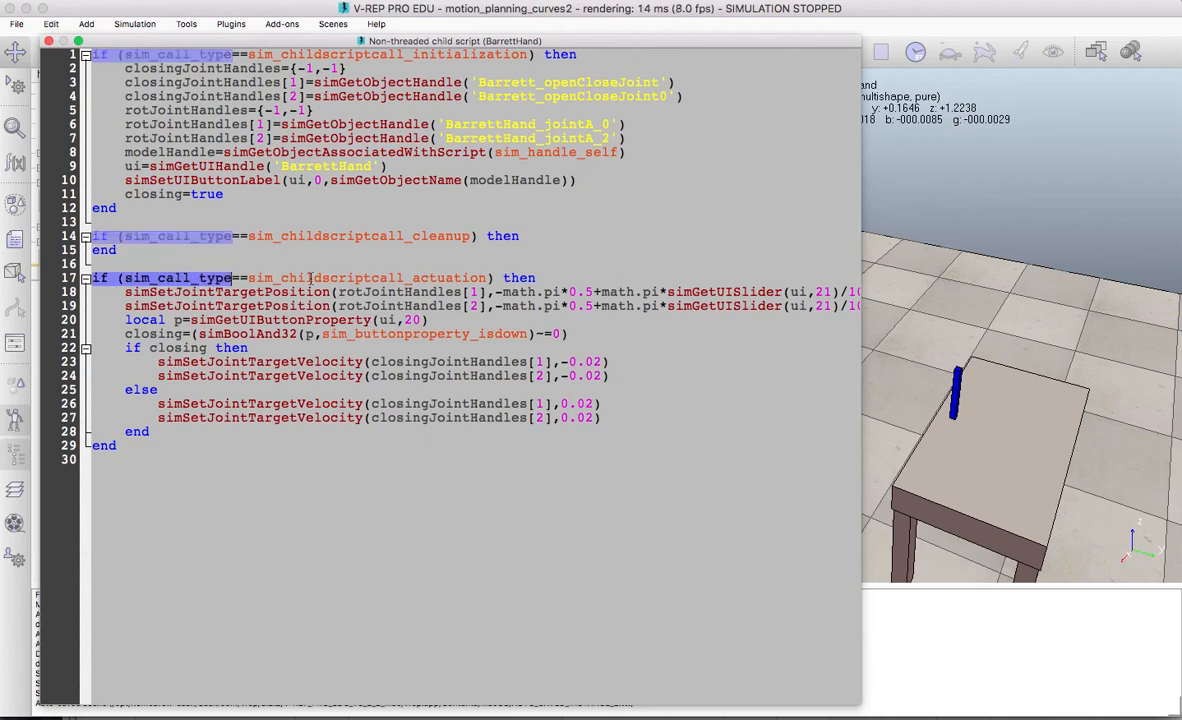
click(253, 278)
drag(250, 278, 472, 286)
click(475, 287)
double_click(454, 277)
click(456, 278)
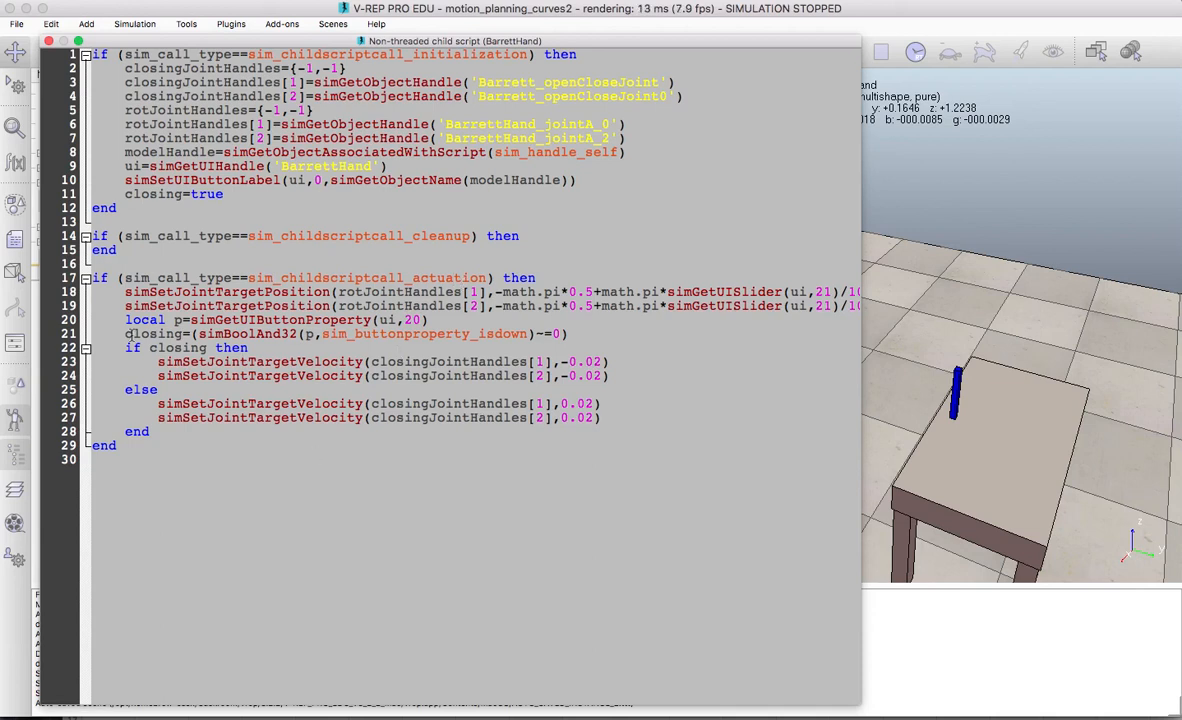
drag(126, 334, 502, 336)
click(182, 334)
click(590, 336)
click(125, 334)
Set the BarrettHand script aside, open the LBR4p script, and examine the Barret_close signal call on line 384.
drag(120, 45, 158, 489)
scroll(505, 245, up, 10)
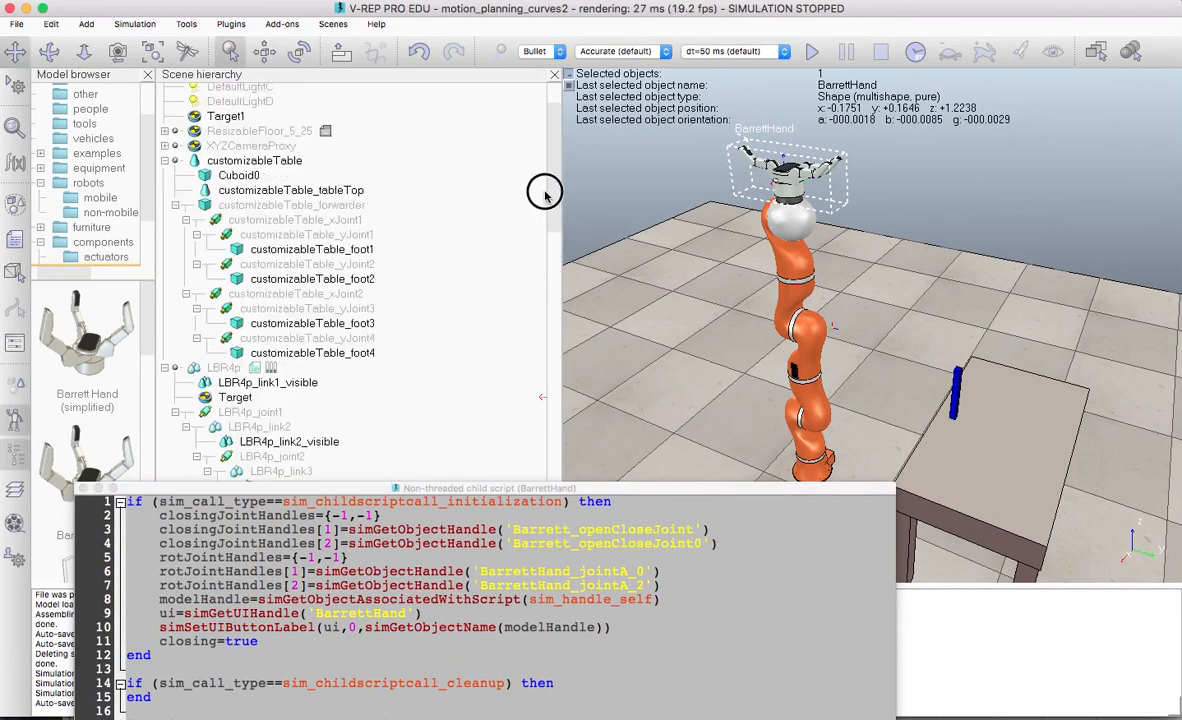
double_click(270, 361)
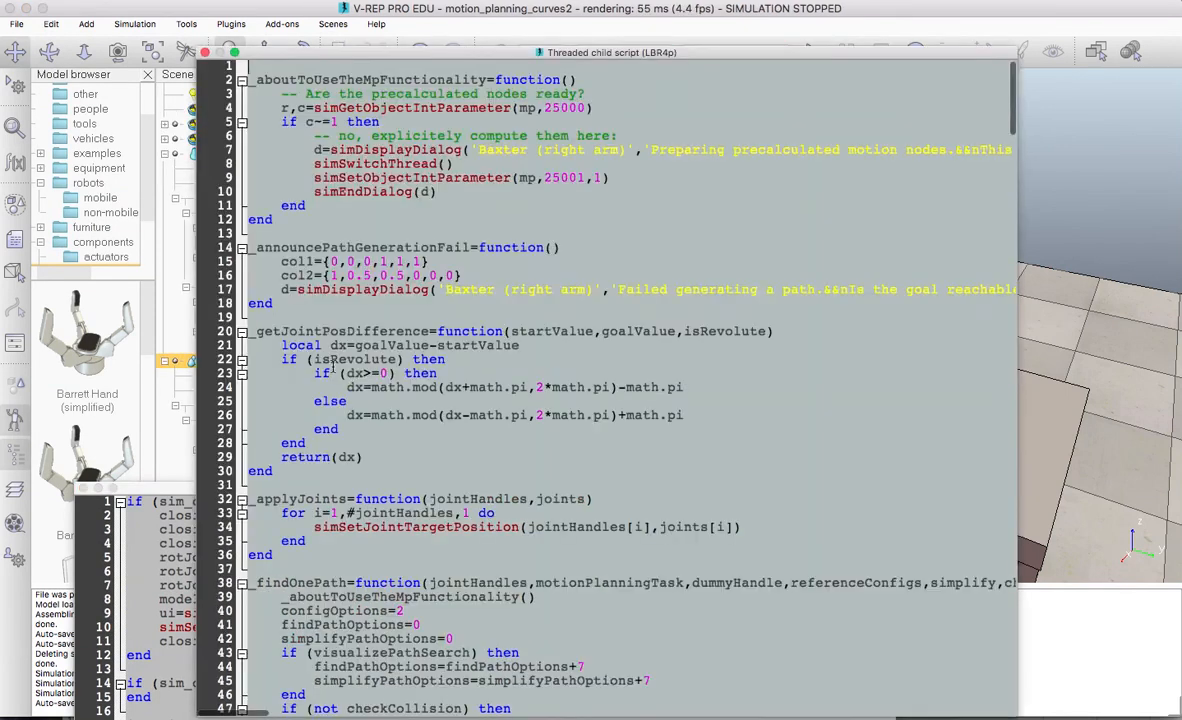
scroll(832, 215, down, 10)
scroll(832, 215, down, 20)
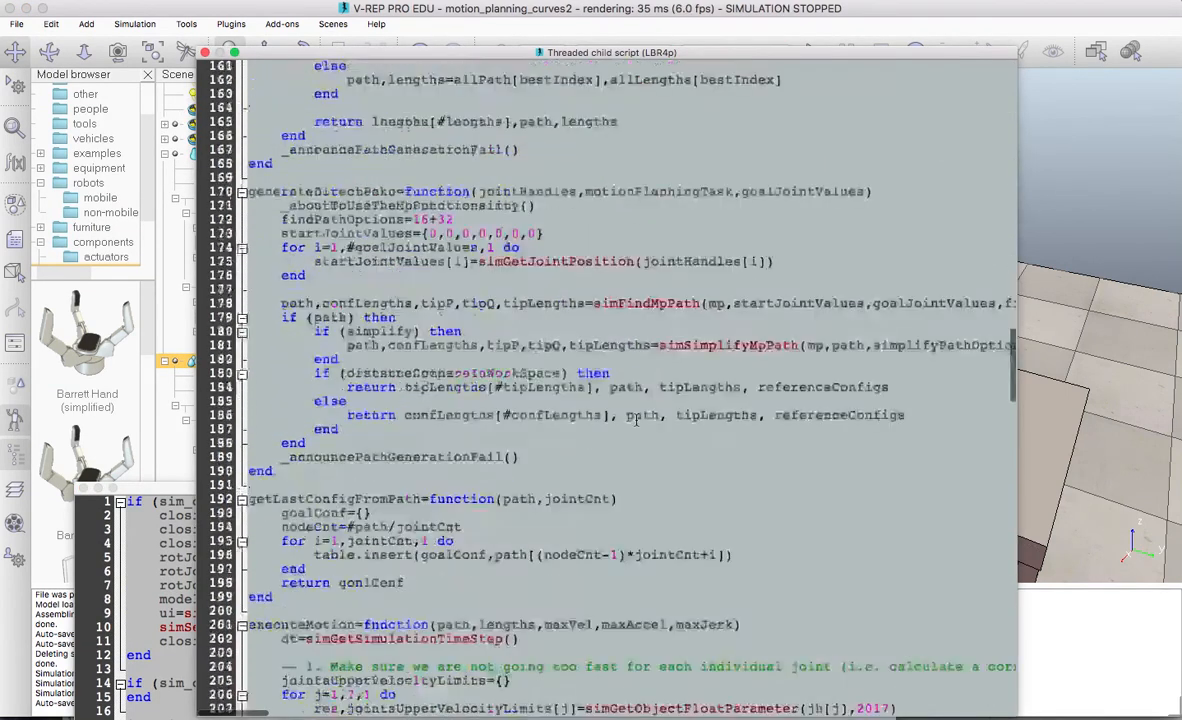
scroll(636, 420, down, 20)
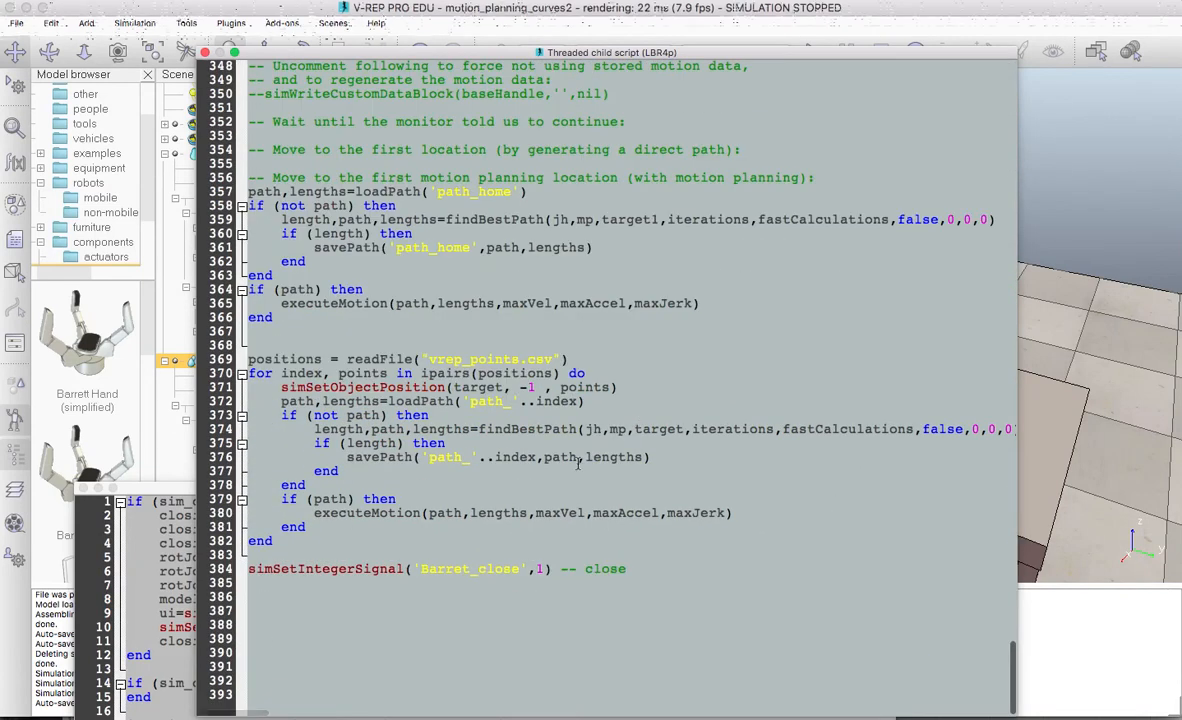
drag(247, 569, 405, 569)
click(350, 639)
double_click(297, 569)
drag(256, 563, 404, 580)
double_click(473, 570)
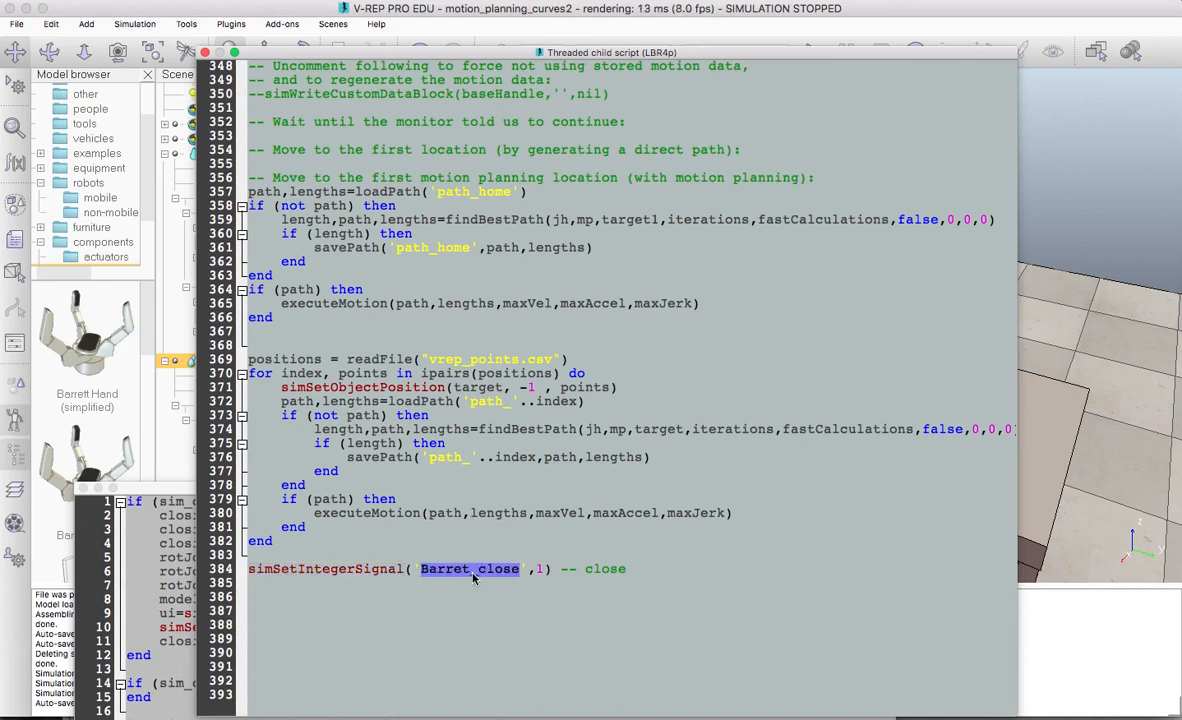
click(540, 569)
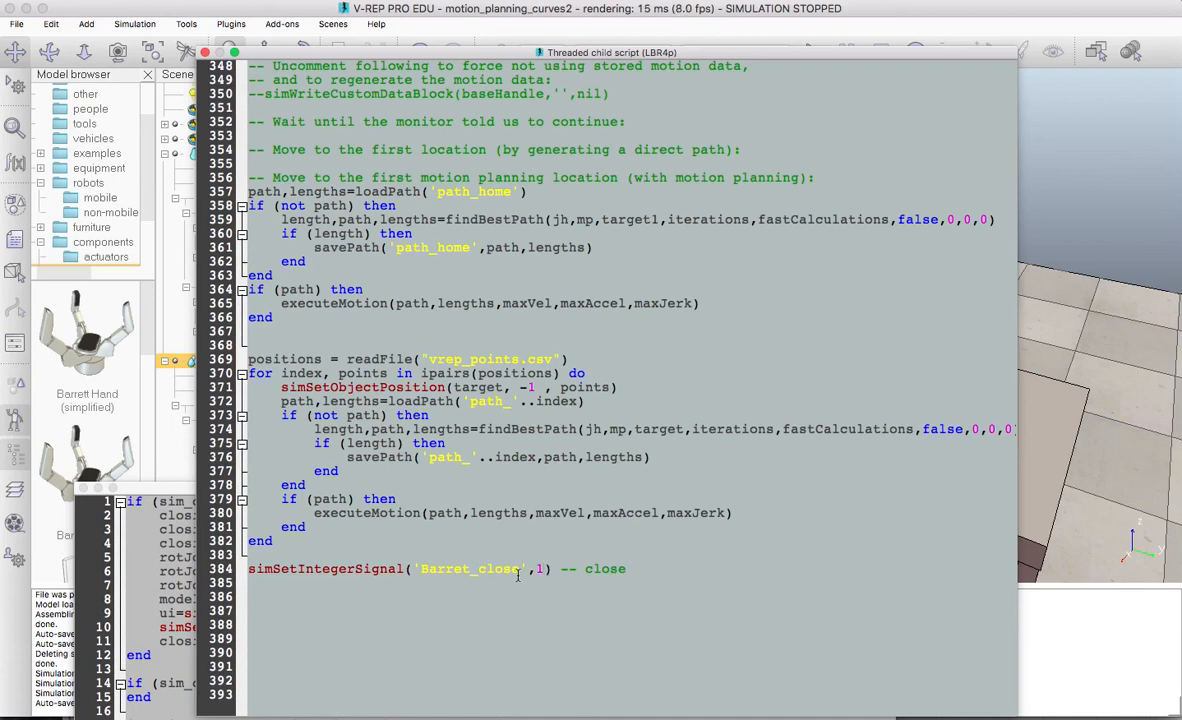
Copy the simSetIntegerSignal('Barret_close',1) call from line 384 of the LBR4p script, without its comment.
drag(550, 568, 247, 568)
click(316, 610)
triple_click(290, 569)
click(290, 569)
drag(548, 568, 238, 566)
key(super+c)
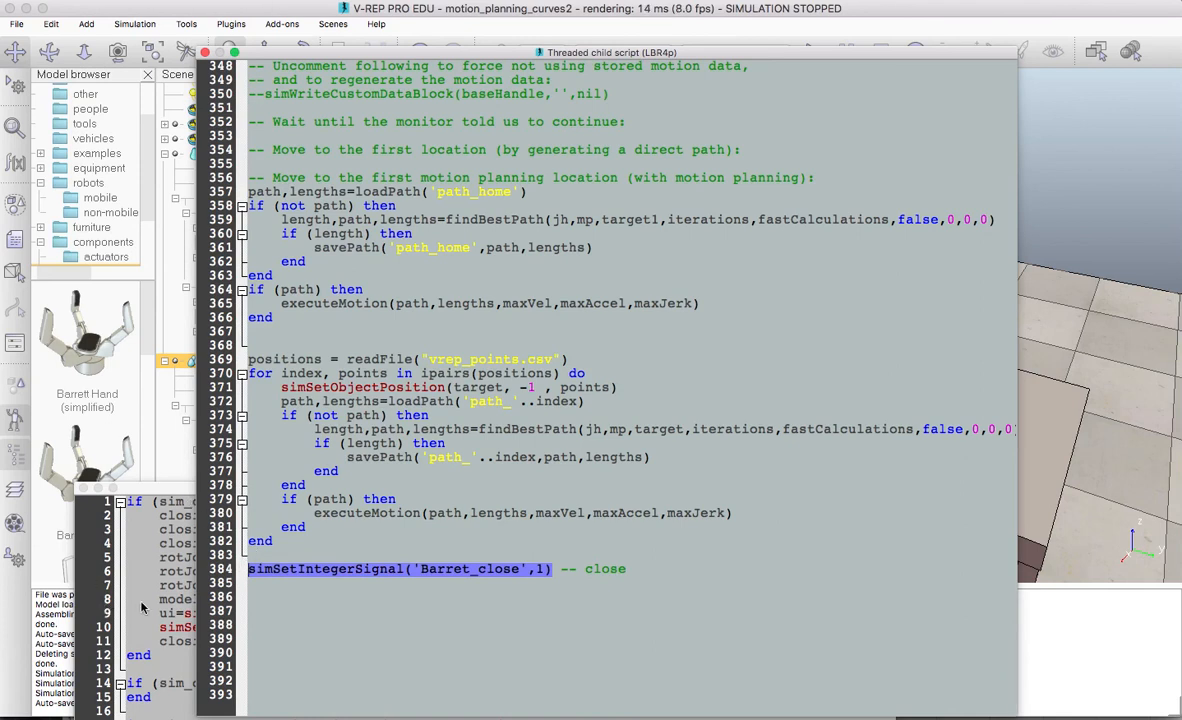
Replace the expression assigned to closing on line 21 of the BarrettHand script with the copied signal call.
click(134, 564)
drag(257, 496, 269, 148)
drag(622, 434, 238, 434)
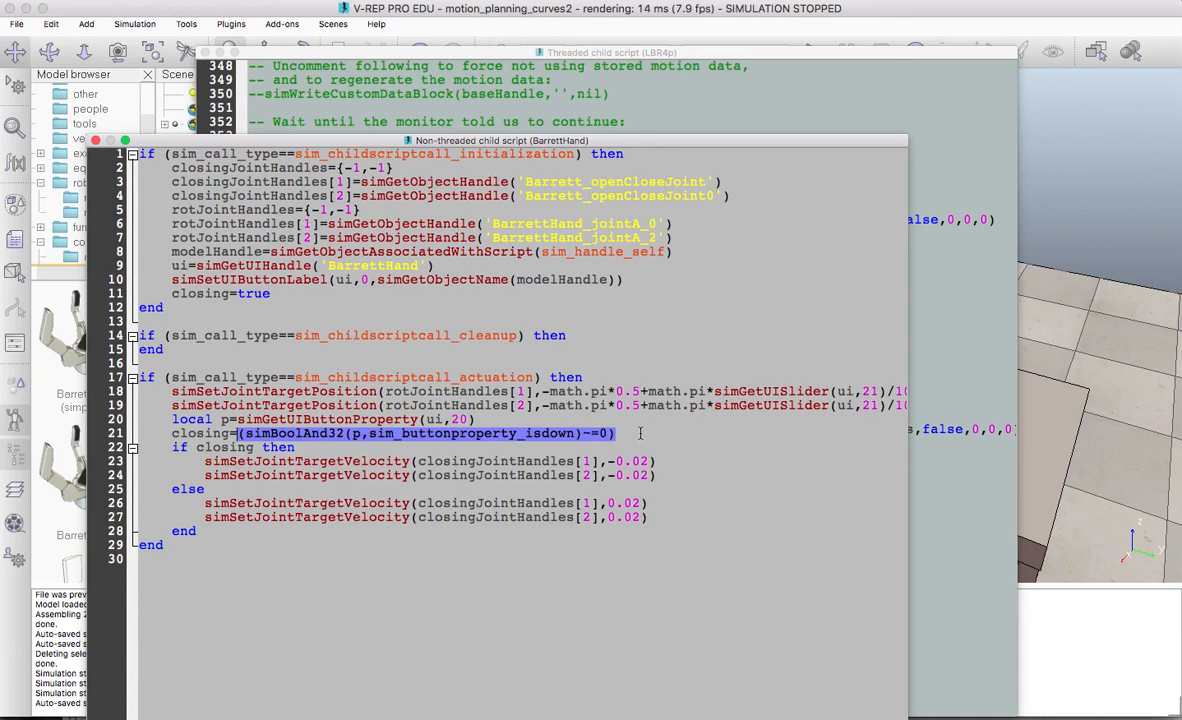
key(BackSpace)
key(super+v)
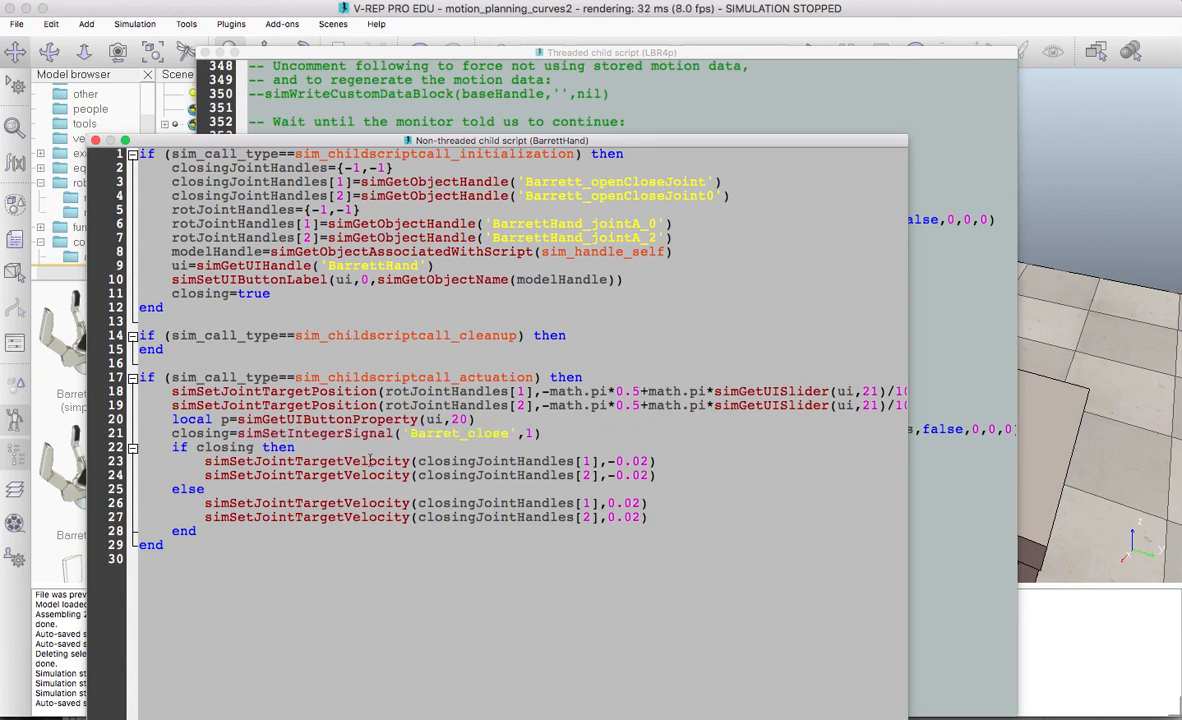
Change the pasted function on line 21 to simGetIntegerSignal and check its name and arguments.
key(BackSpace)
key(BackSpace)
key(BackSpace)
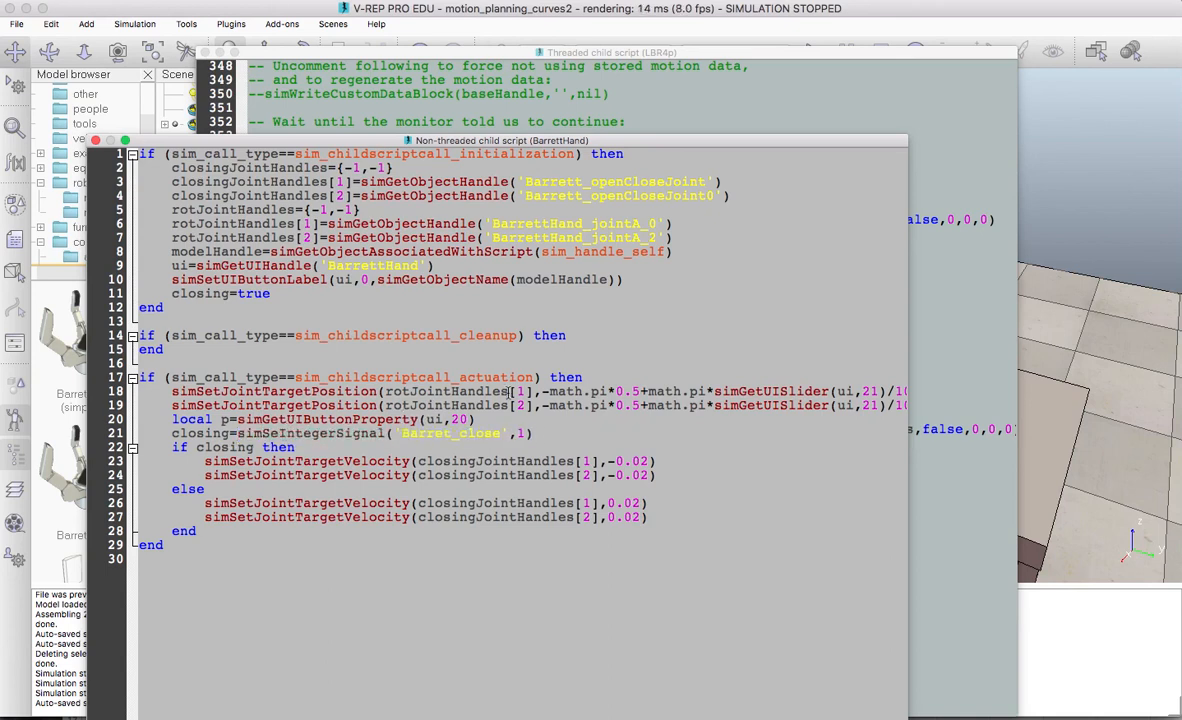
text(Get)
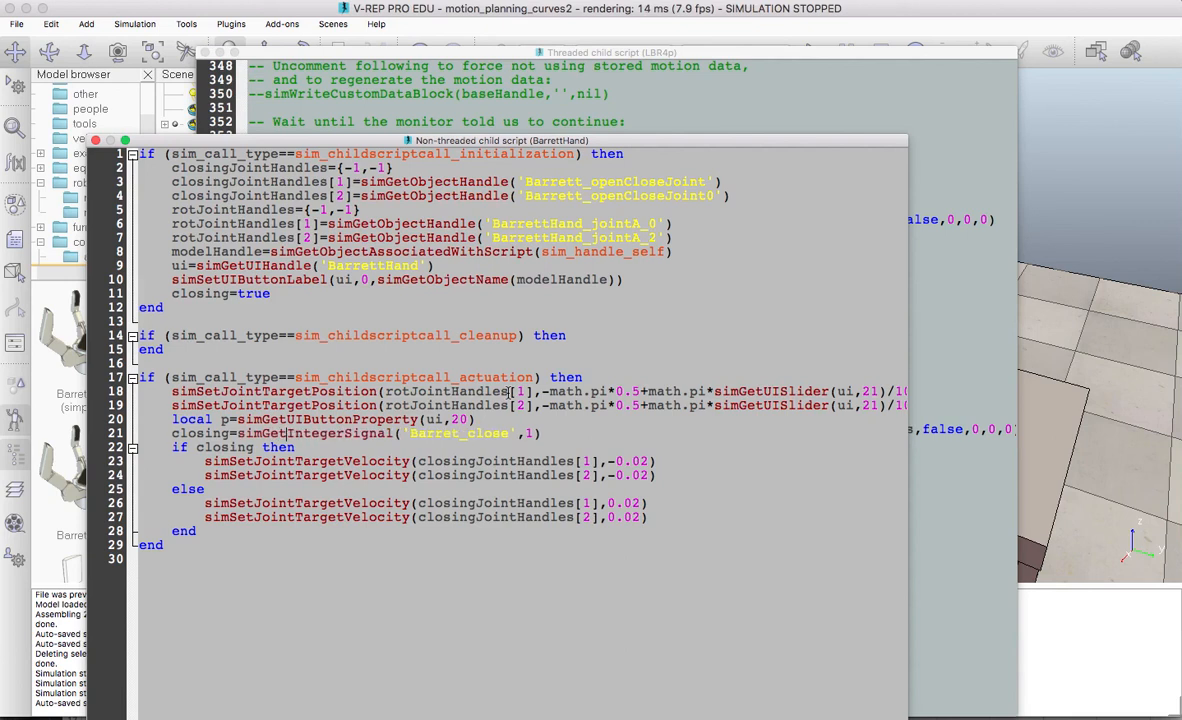
click(264, 435)
click(267, 435)
double_click(289, 435)
click(319, 470)
double_click(385, 433)
click(408, 461)
Compare both scripts' Barret_close signal calls and remove the second argument, 1, from simGetIntegerSignal on line 21.
drag(500, 140, 958, 24)
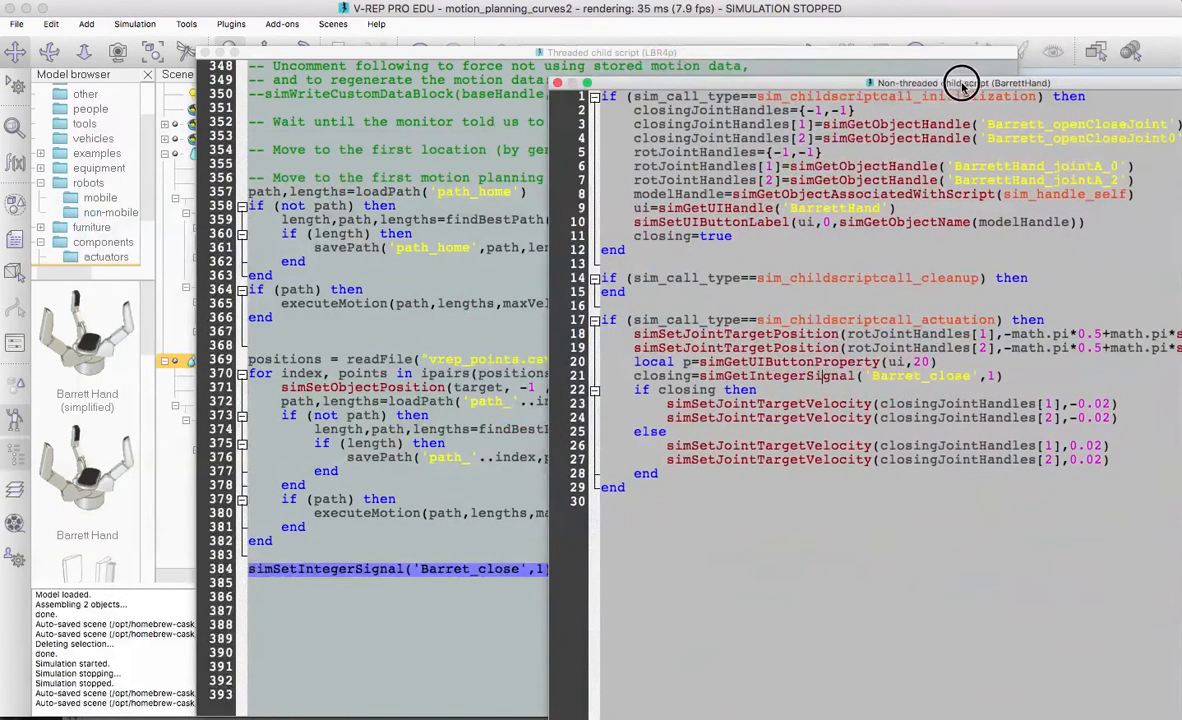
click(466, 574)
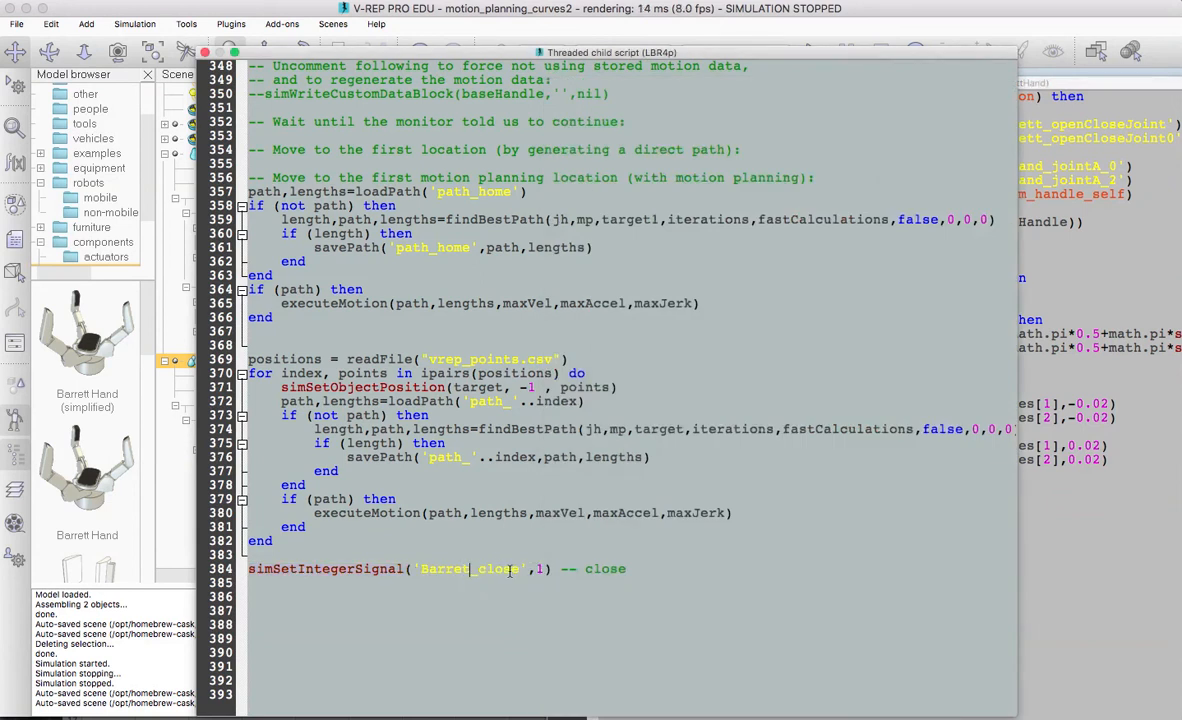
click(1069, 347)
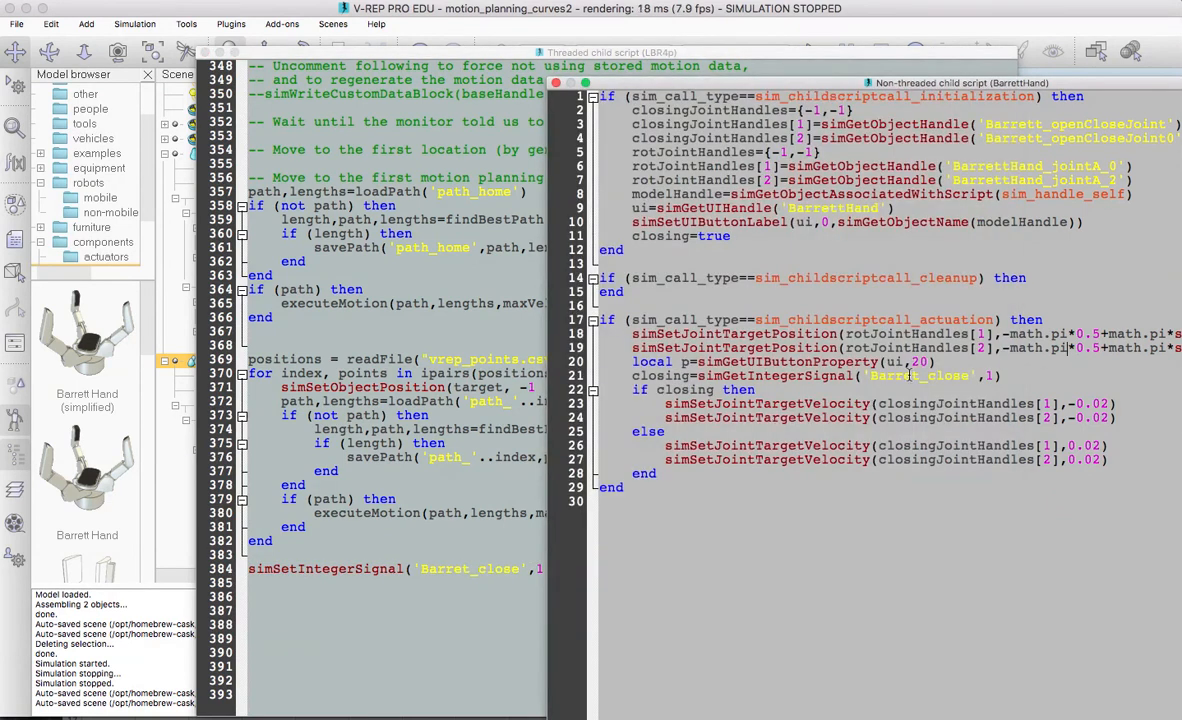
double_click(990, 375)
click(1000, 375)
Review the Barret_close signal line at the end of the LBR4p script and close that script.
click(520, 497)
drag(386, 570, 649, 585)
click(649, 599)
click(204, 52)
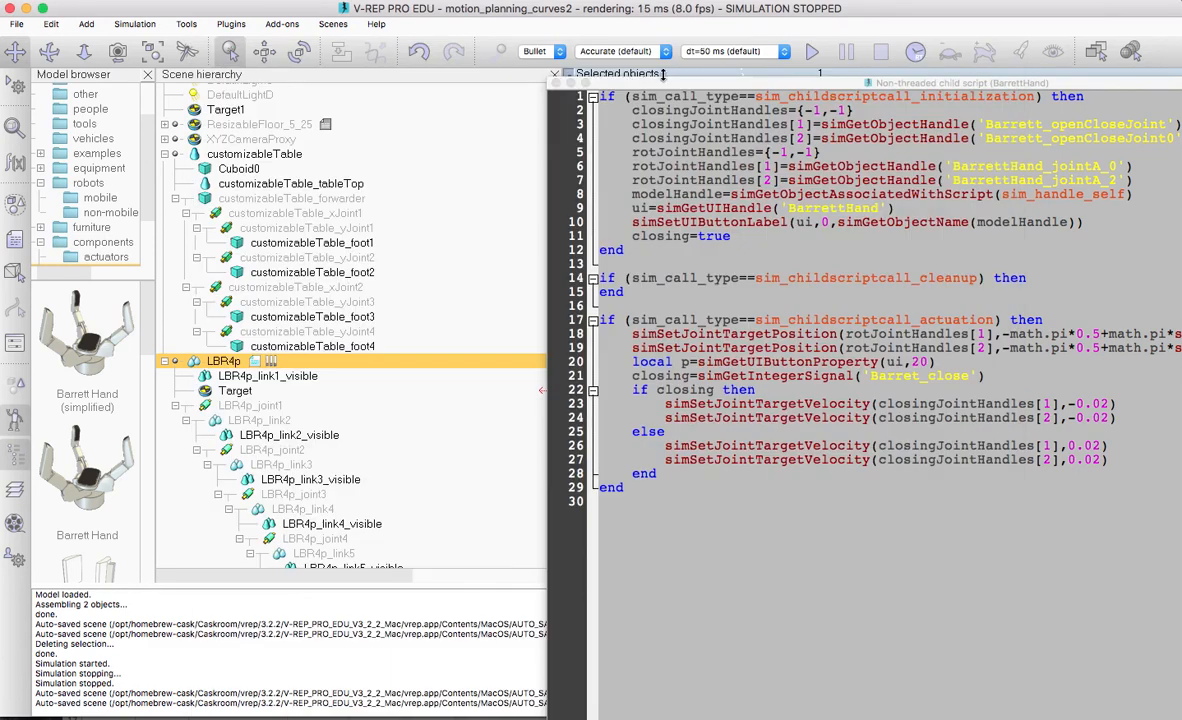
Close the BarrettHand script, run the simulation to check the gripper's closing at the blue object, and stop it.
click(553, 74)
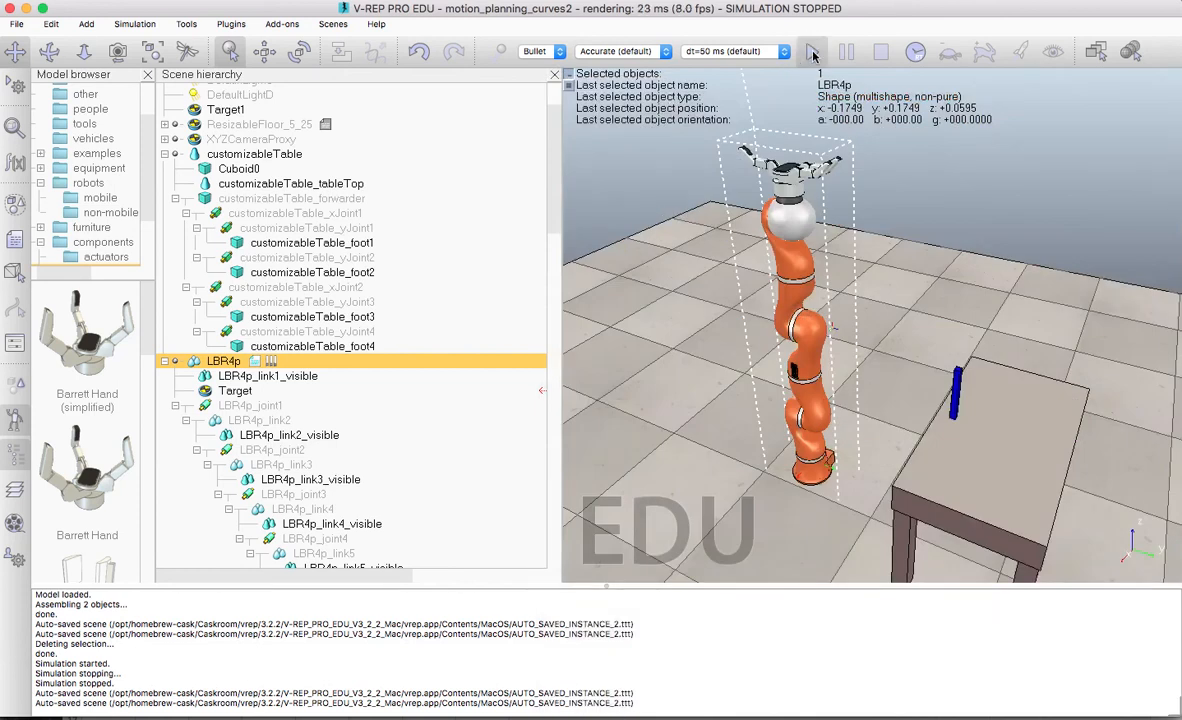
click(812, 51)
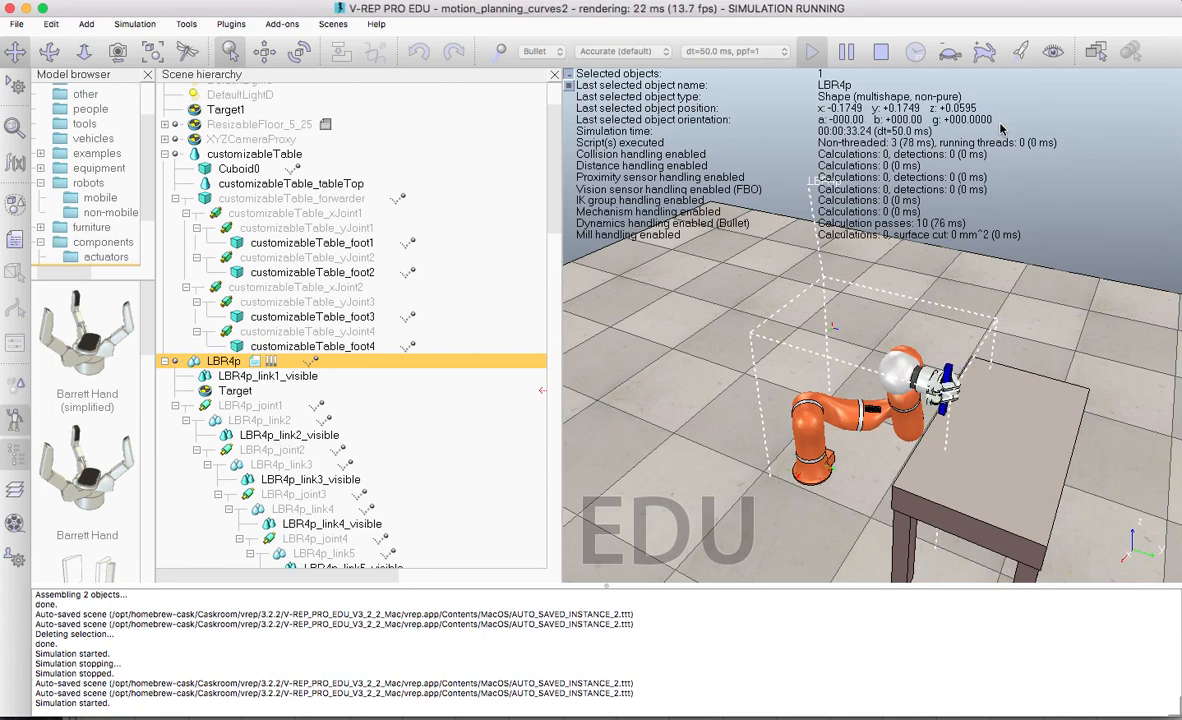
click(880, 51)
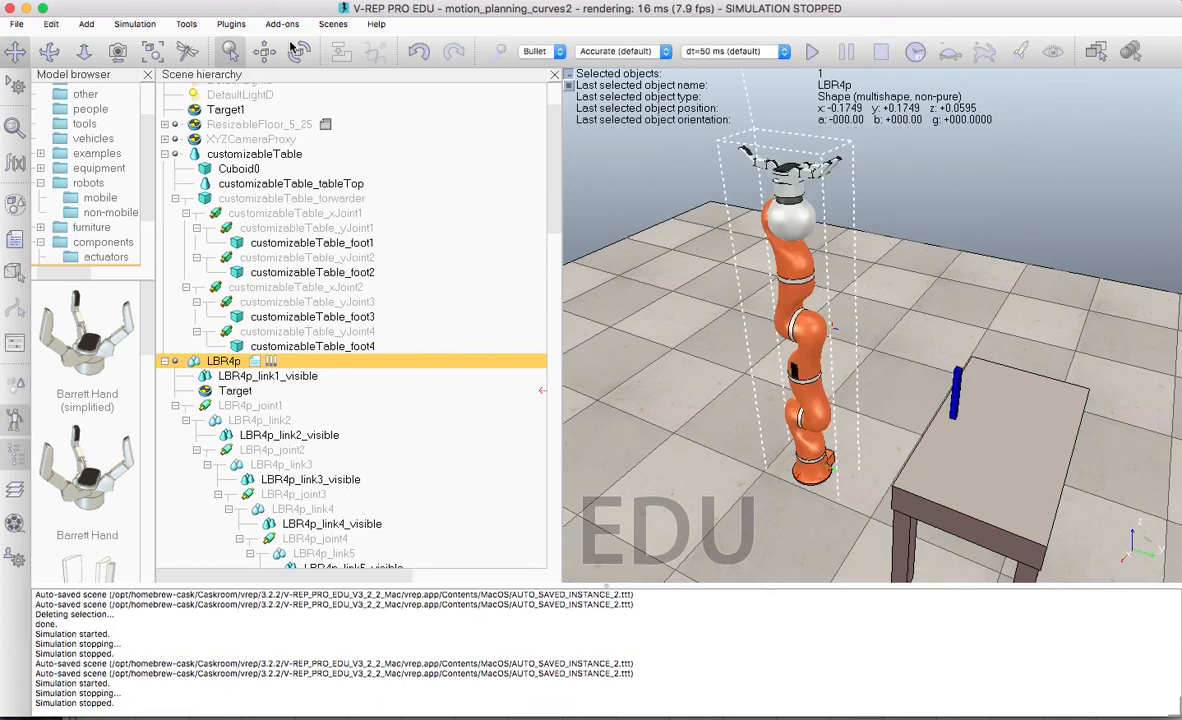